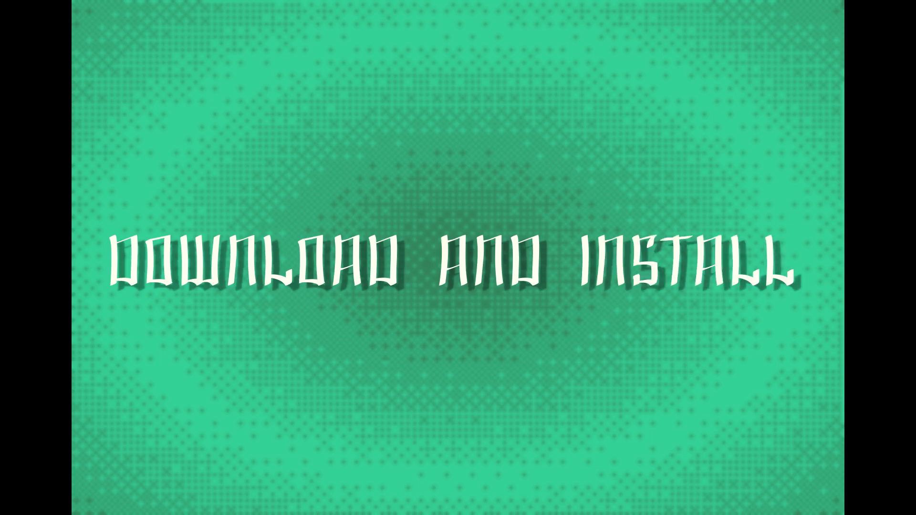
# - Search the web for pixelorama and open the Pixelorama page by Orama Interactive on itch.io
pyautogui.write('pixelor')
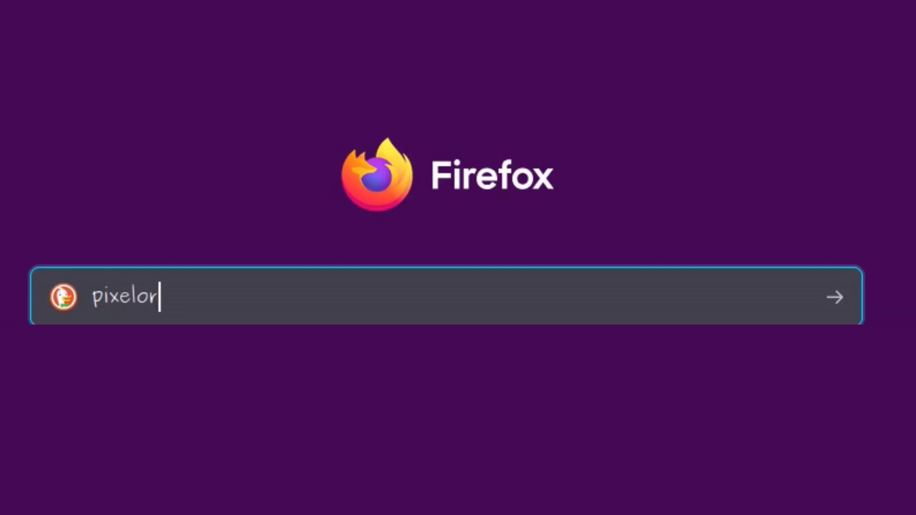
pyautogui.write('ama')
pyautogui.click(817, 298)
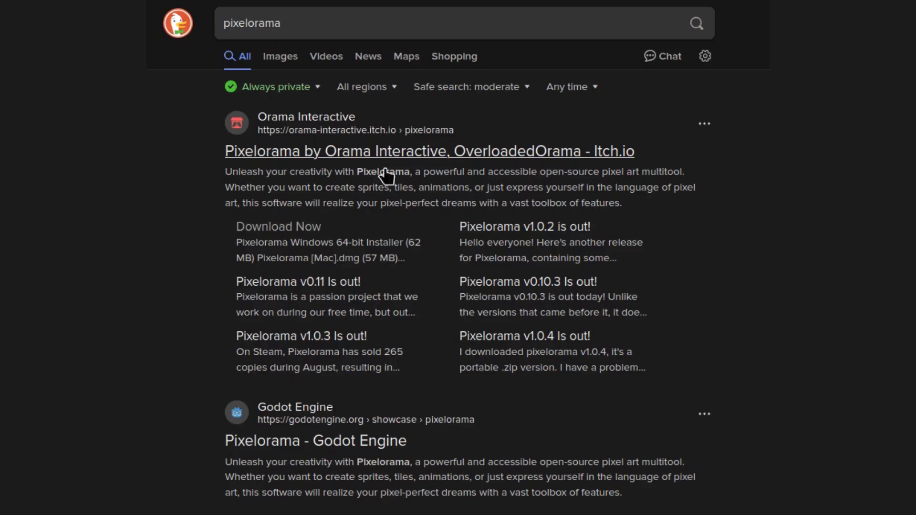
pyautogui.click(414, 152)
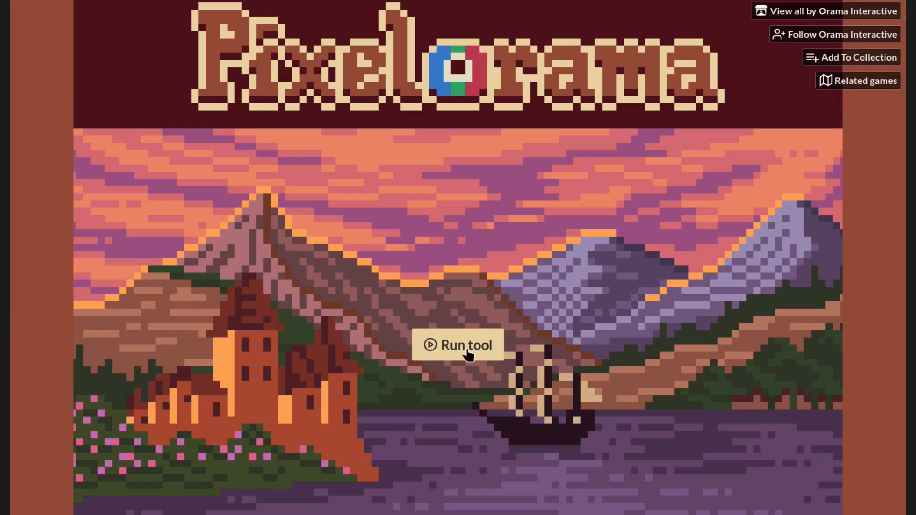
# - Examine Pixelorama's current features, marking animation support, layer effects, drawing canvas, 3D layers and open-source licensing
pyautogui.scroll(-6, 468, 356)
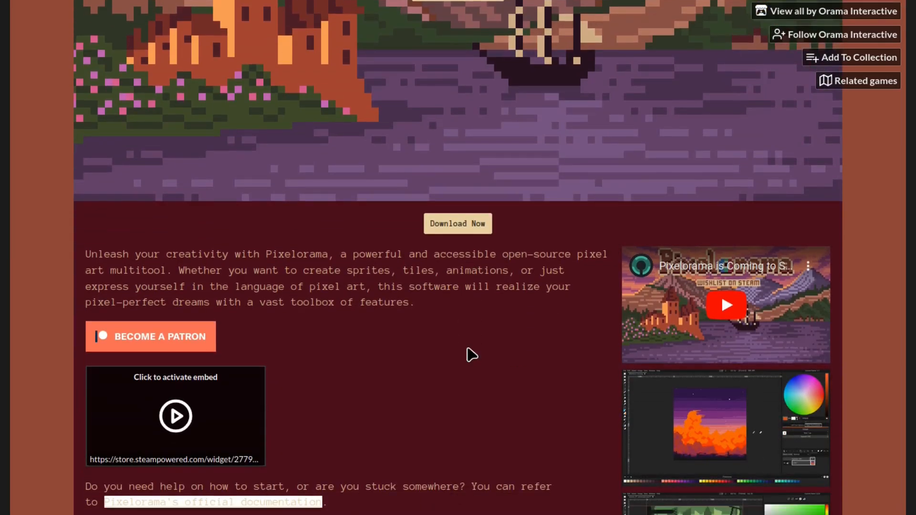
pyautogui.scroll(-5, 470, 355)
pyautogui.scroll(-2, 471, 355)
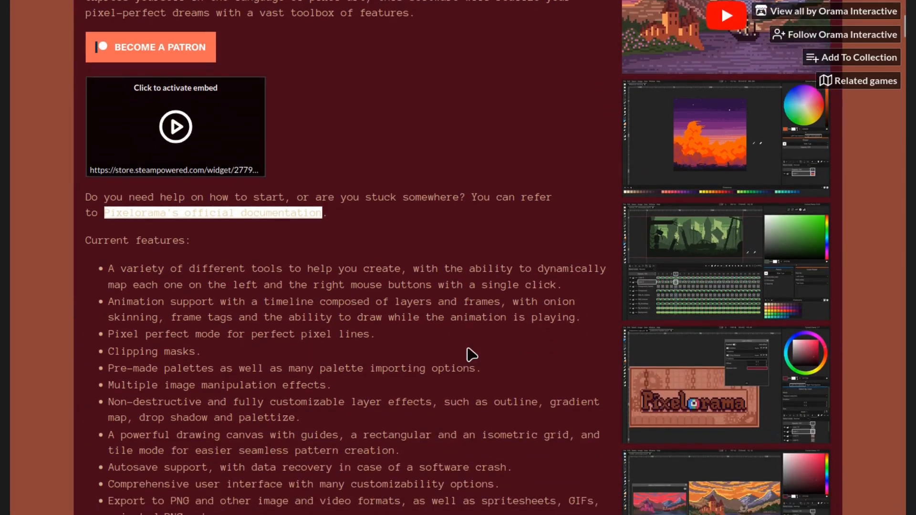
pyautogui.scroll(-4, 471, 355)
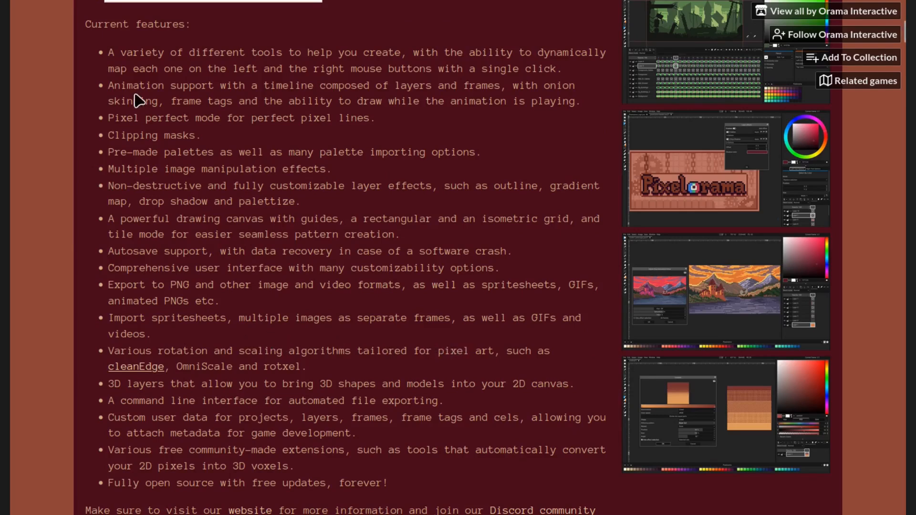
pyautogui.moveTo(108, 85); pyautogui.dragTo(578, 103)
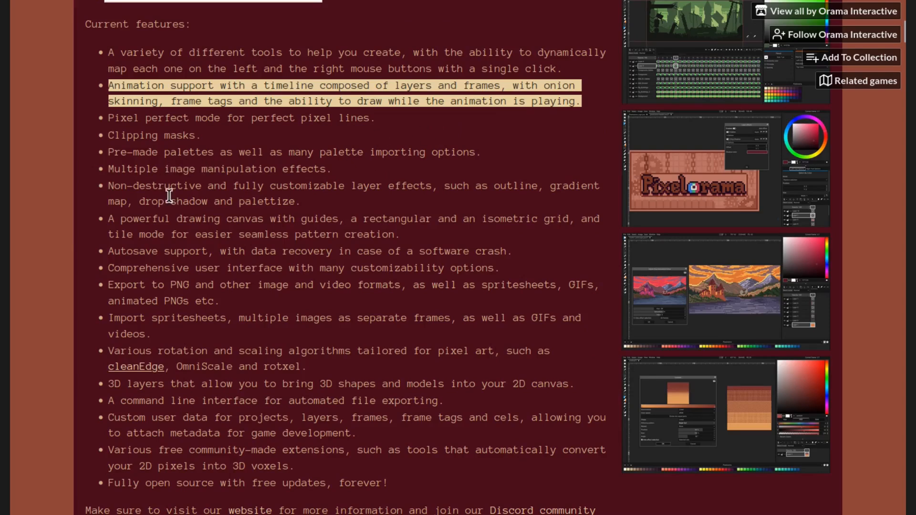
pyautogui.moveTo(110, 186); pyautogui.dragTo(298, 198)
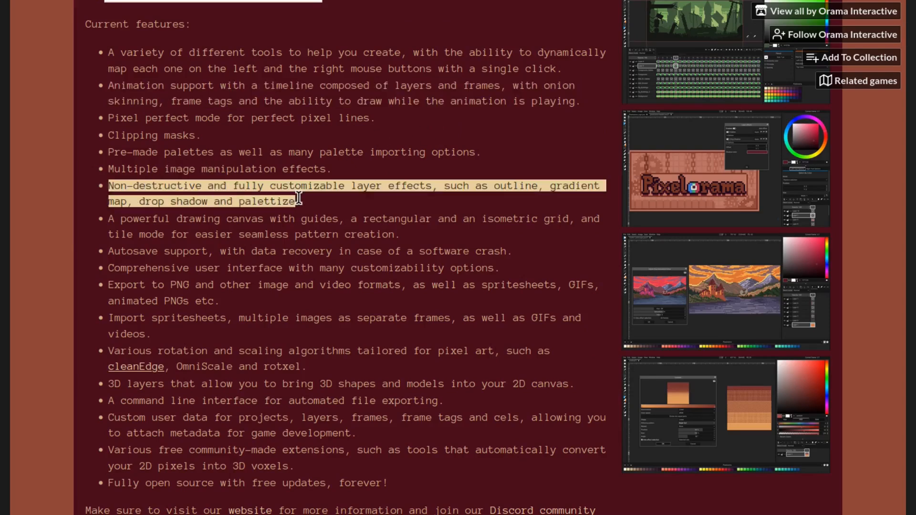
pyautogui.moveTo(109, 219); pyautogui.dragTo(400, 231)
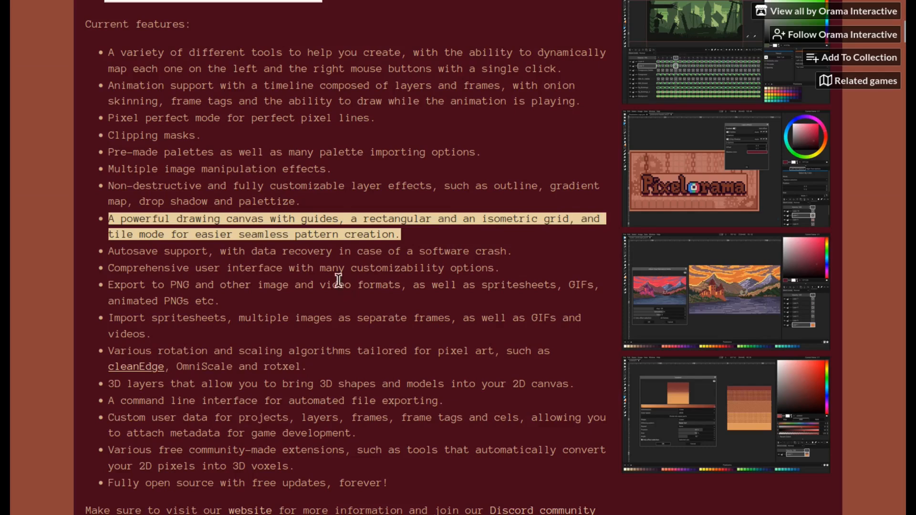
pyautogui.moveTo(109, 385); pyautogui.dragTo(576, 384)
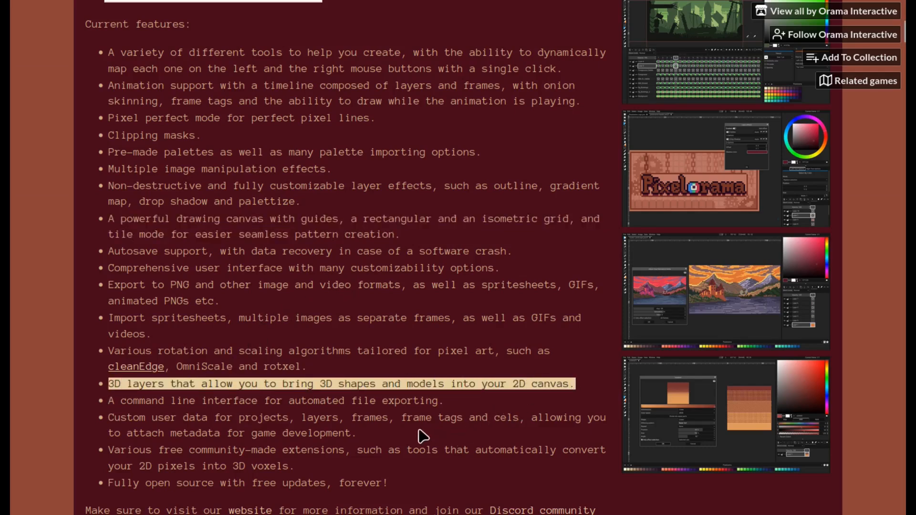
pyautogui.moveTo(109, 483); pyautogui.dragTo(404, 483)
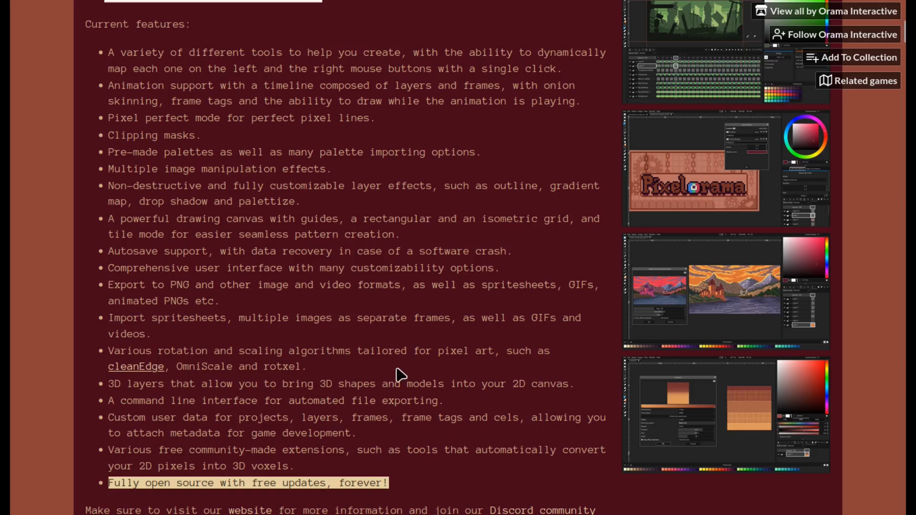
# - Open Pixelorama's free downloads list without paying and look over the Windows 64-bit, Mac and Linux 64-bit packages
pyautogui.scroll(2, 400, 375)
pyautogui.scroll(10, 400, 374)
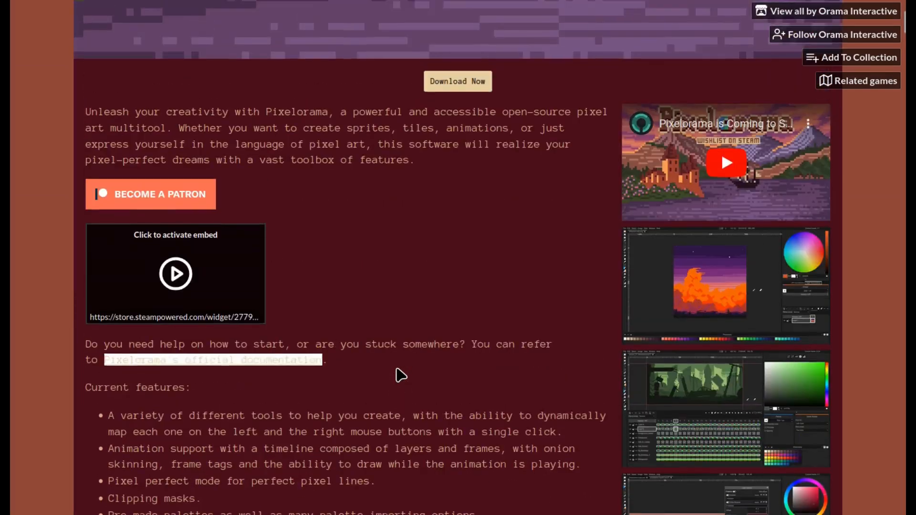
pyautogui.scroll(-1, 400, 375)
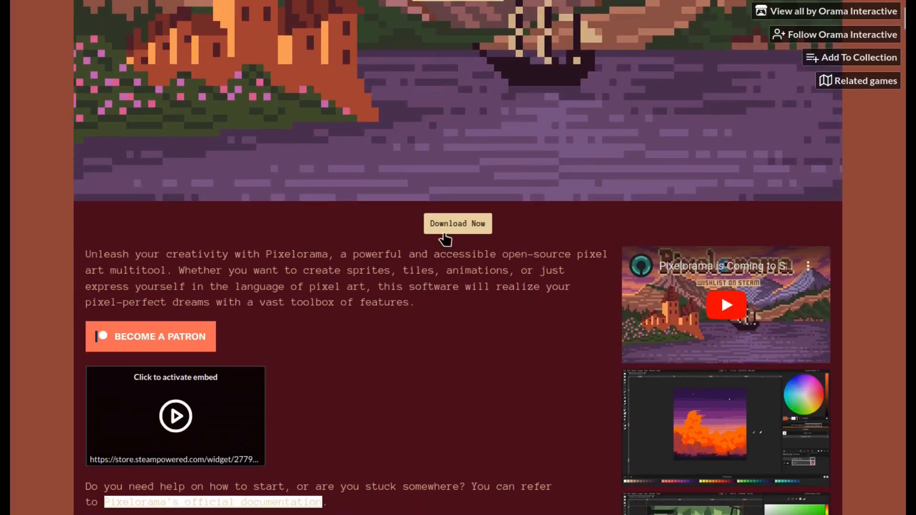
pyautogui.click(461, 229)
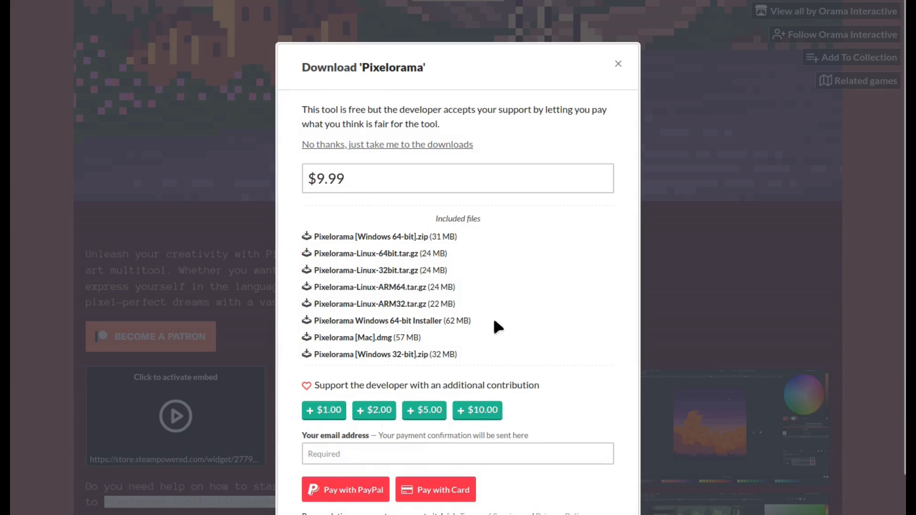
pyautogui.click(378, 152)
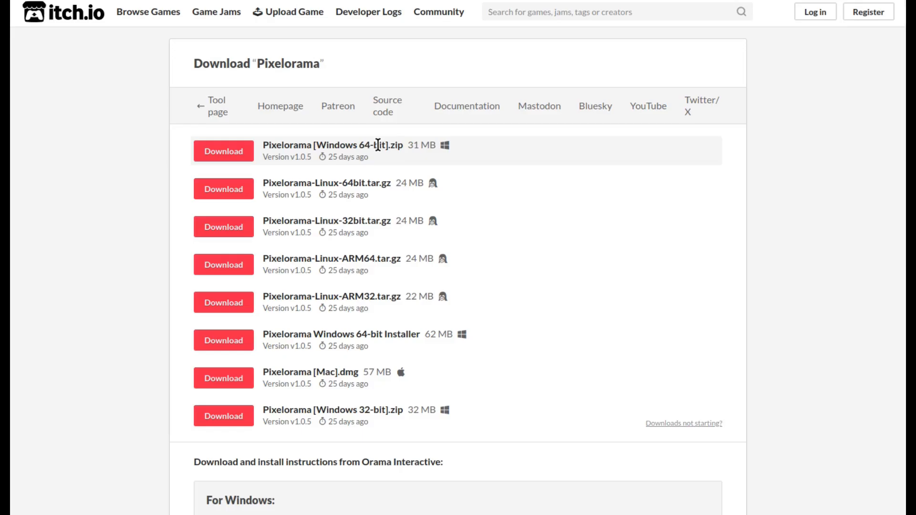
pyautogui.moveTo(264, 145); pyautogui.dragTo(404, 144)
pyautogui.moveTo(264, 335); pyautogui.dragTo(418, 334)
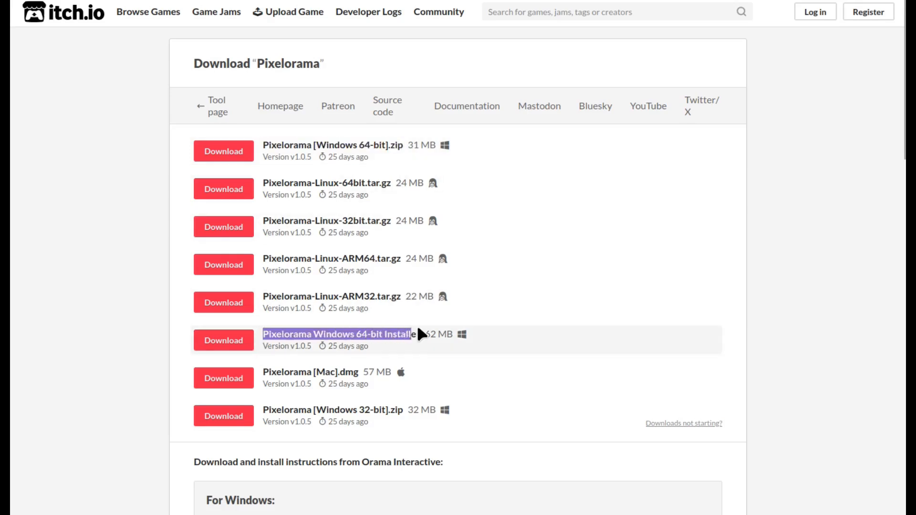
pyautogui.moveTo(263, 373); pyautogui.dragTo(364, 371)
pyautogui.moveTo(263, 183); pyautogui.dragTo(393, 187)
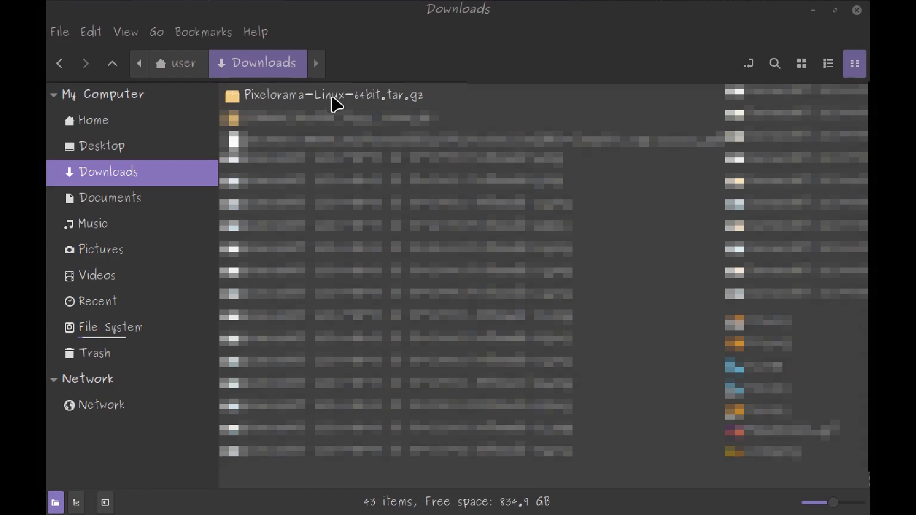
# - Extract Pixelorama-Linux-64bit.tar.gz into the Downloads folder with Archive Manager and close the archive
pyautogui.rightClick(336, 104)
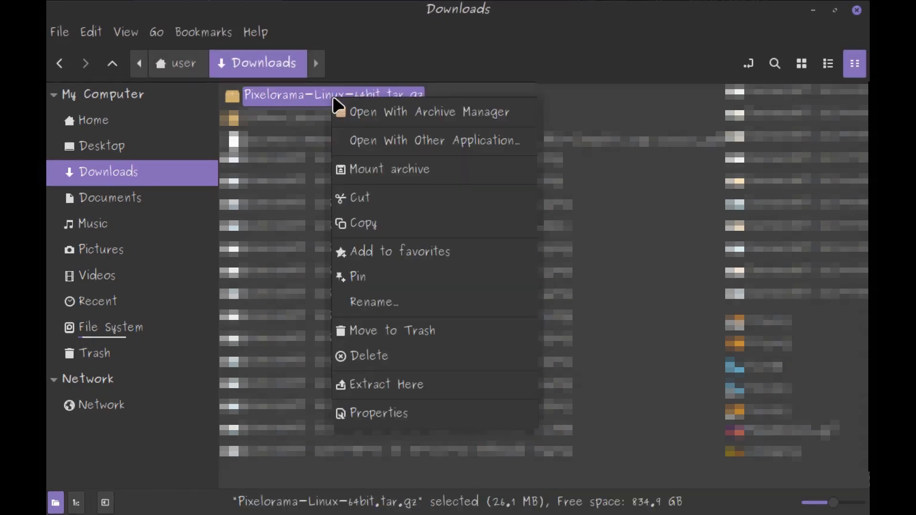
pyautogui.click(404, 115)
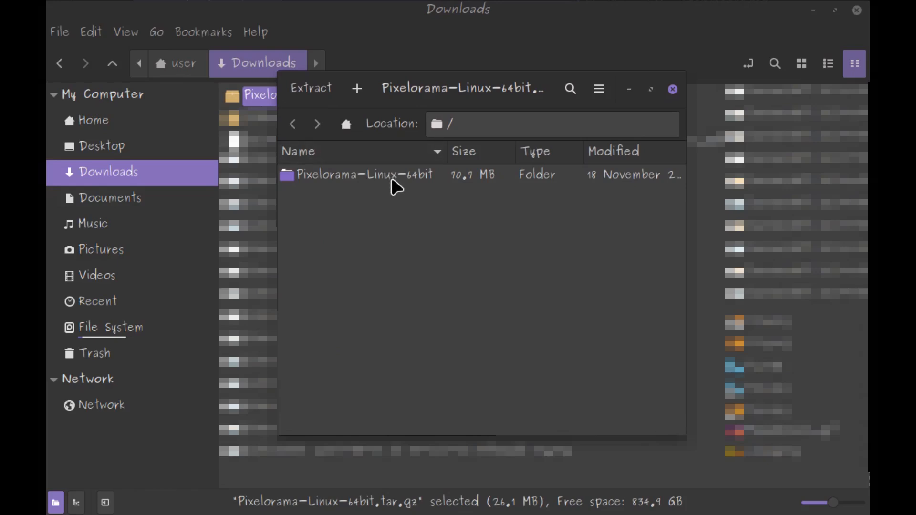
pyautogui.click(322, 94)
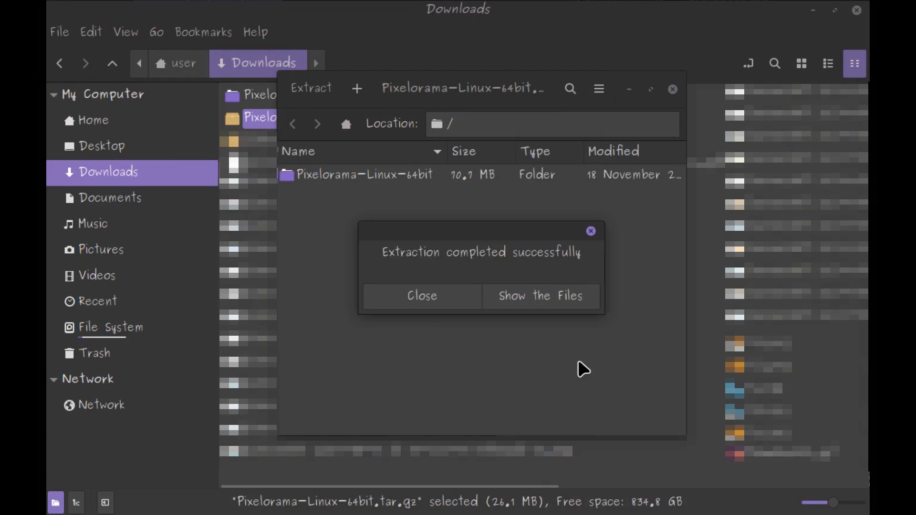
pyautogui.click(451, 299)
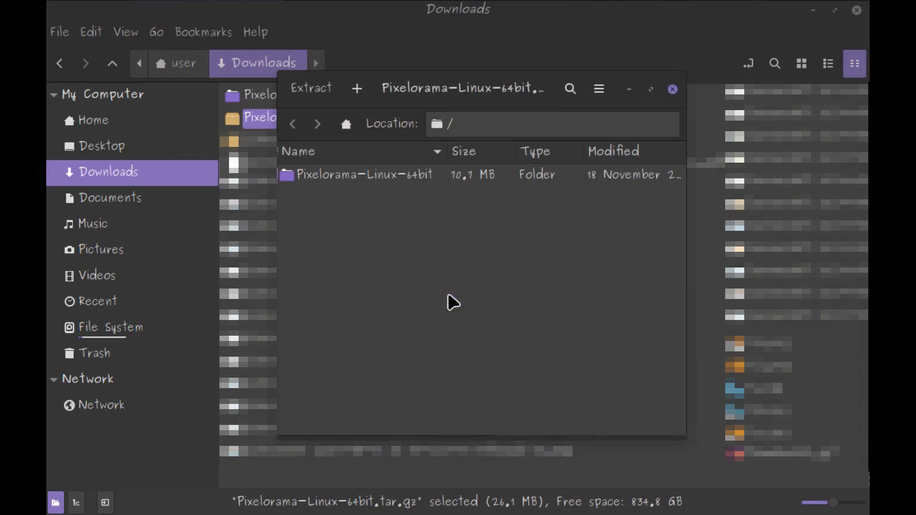
pyautogui.click(673, 90)
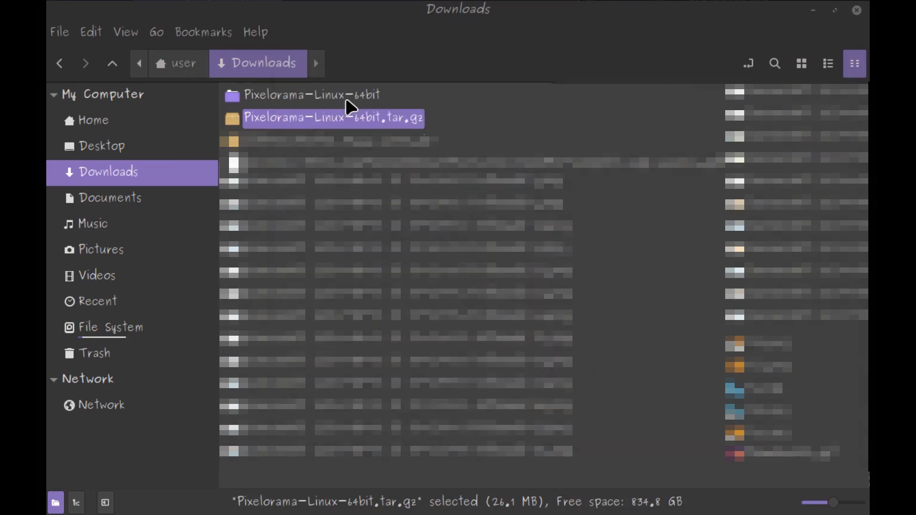
# - In the extracted Pixelorama-Linux-64bit folder, make sure Pixelorama.x86_64 is allowed to execute as a program
pyautogui.doubleClick(345, 98)
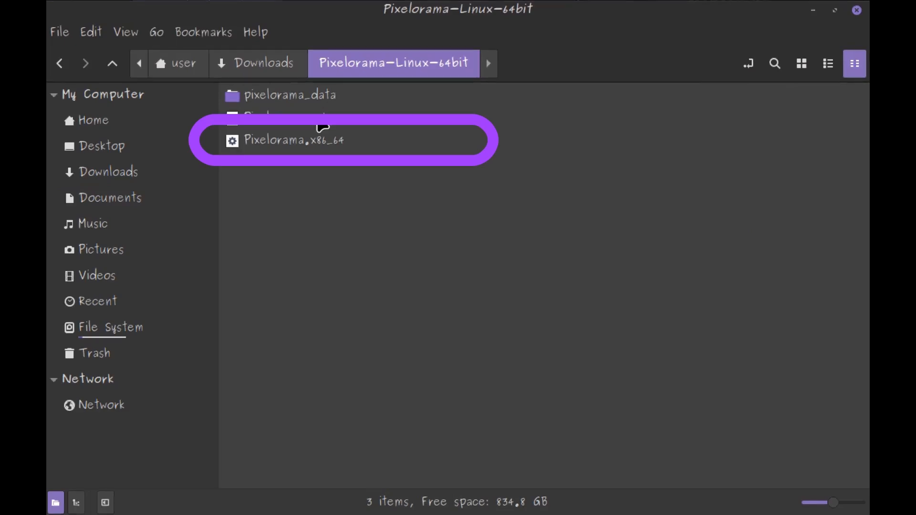
pyautogui.rightClick(283, 143)
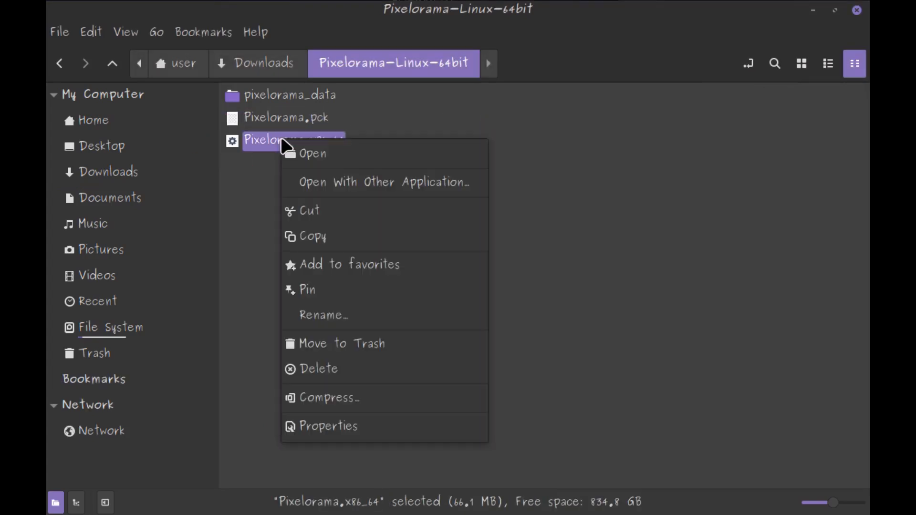
pyautogui.click(336, 426)
pyautogui.click(386, 67)
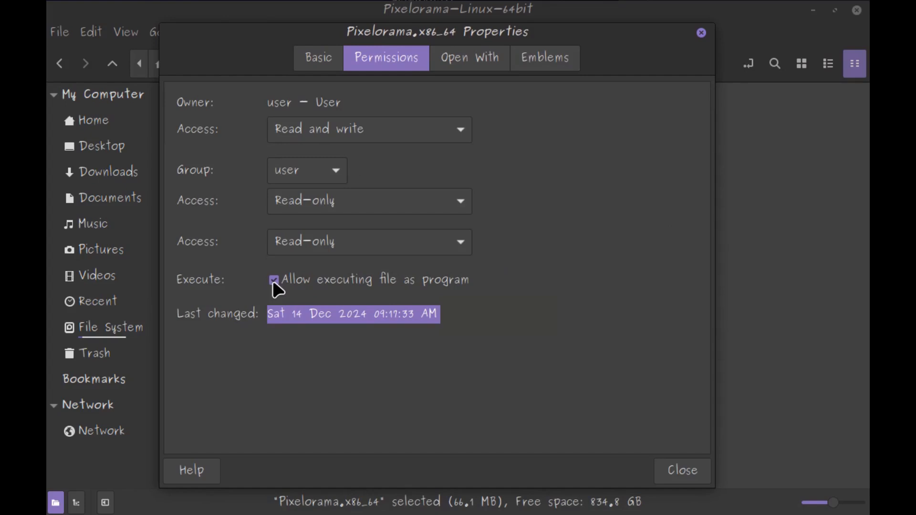
pyautogui.click(274, 281)
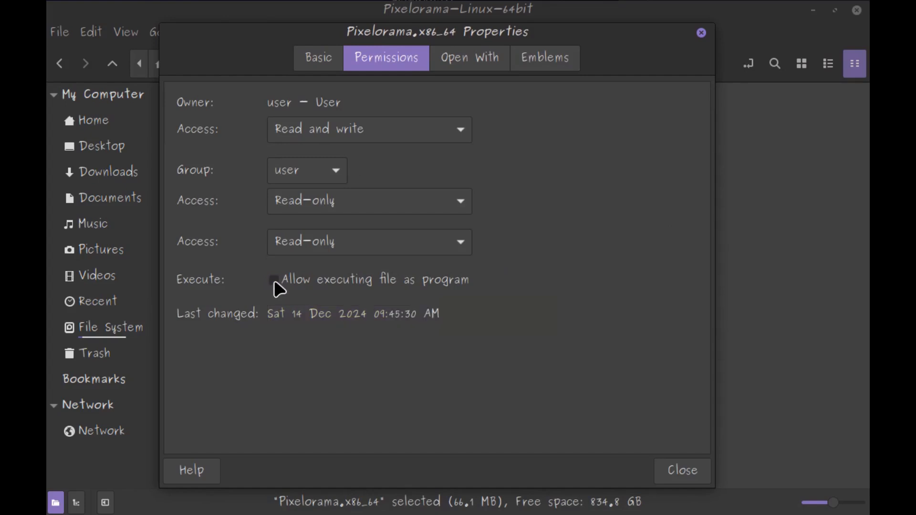
pyautogui.click(274, 281)
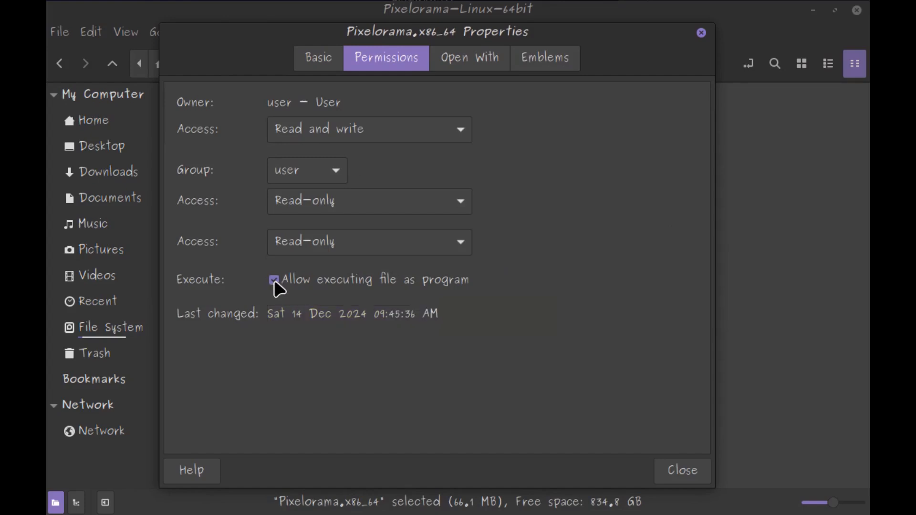
pyautogui.click(666, 475)
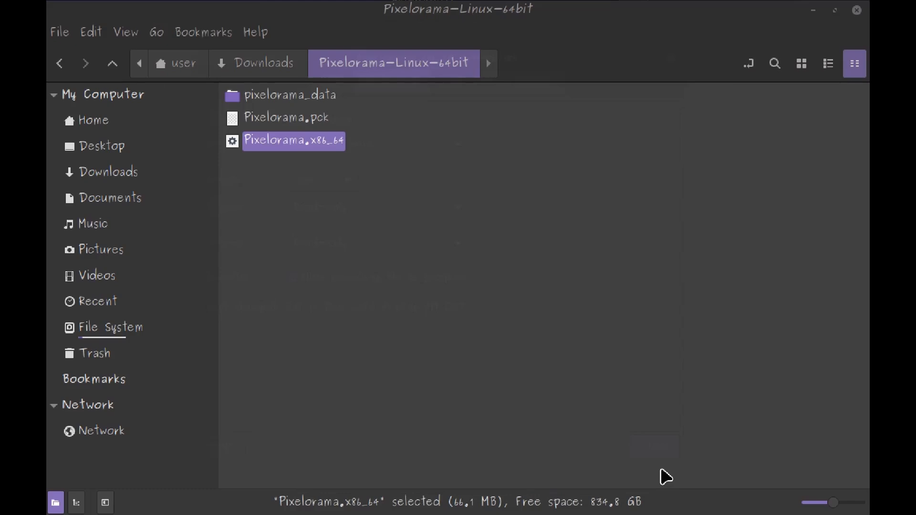
# - Open a terminal and create the launcher file ~/Desktop/Pixelorama.desktop with nano
pyautogui.hotkey('ctrl', 'alt', 't')
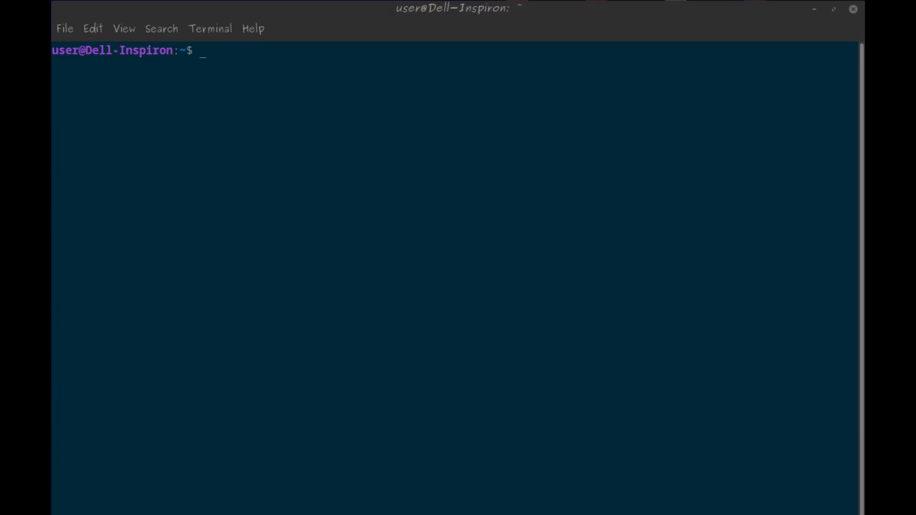
pyautogui.write('nan')
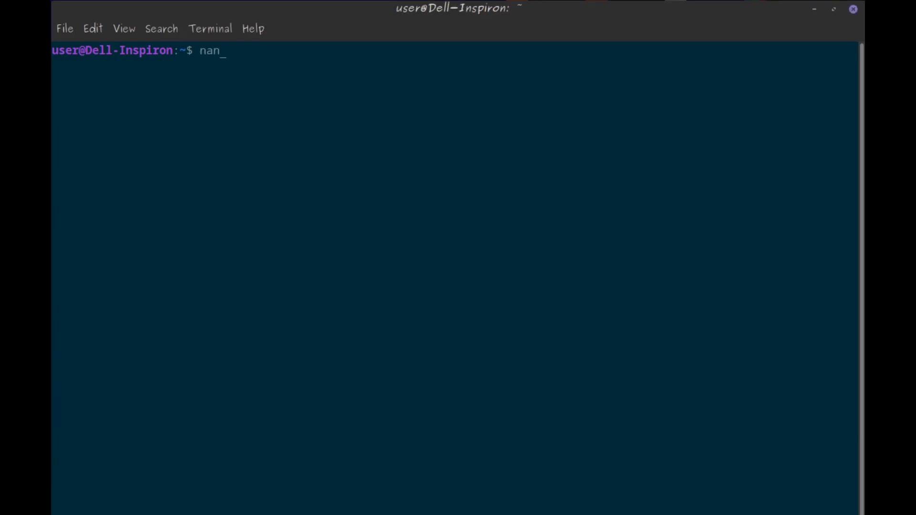
pyautogui.write('o ~/Desktop/Pixel')
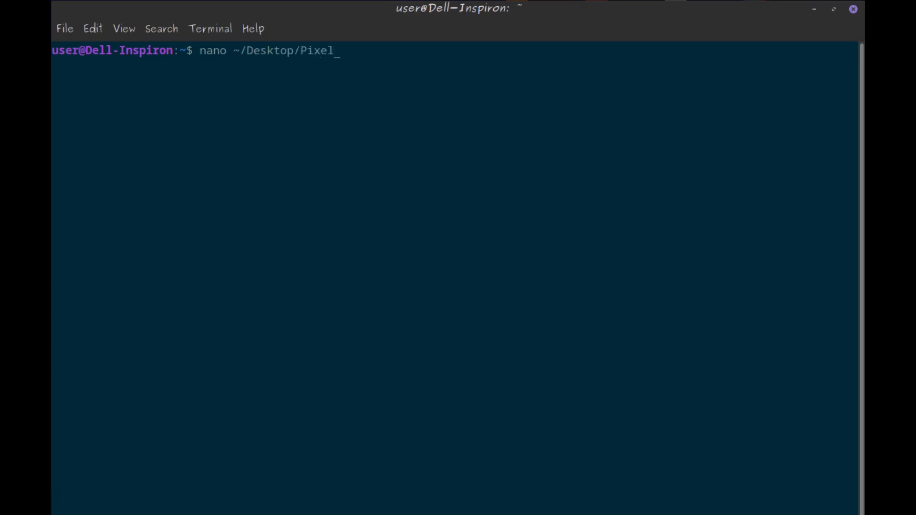
pyautogui.write('orama.desktop')
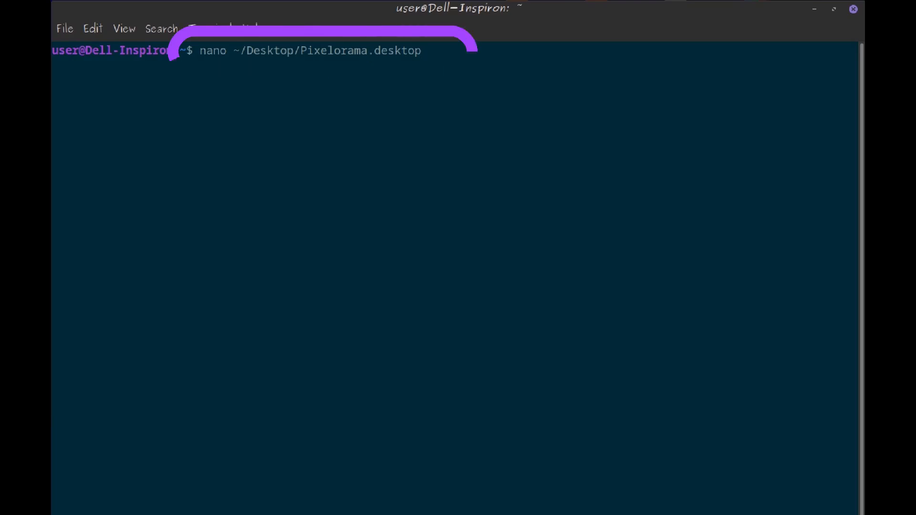
pyautogui.press('Return')
# - Begin the launcher file with the header [Desktop Entry] and the line Name=Pixelorama
pyautogui.write('[Desktop Entry]')
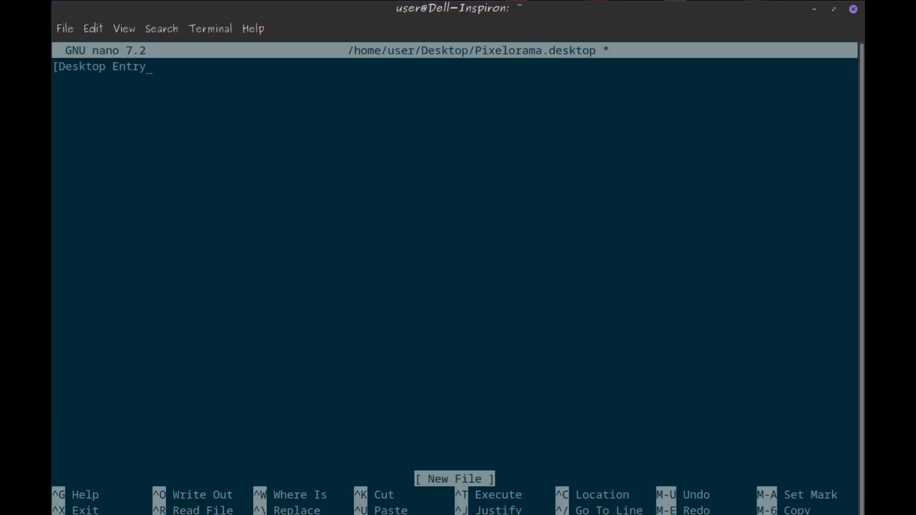
pyautogui.press('Return')
pyautogui.write('Name=Pixelorama')
pyautogui.press('Return')
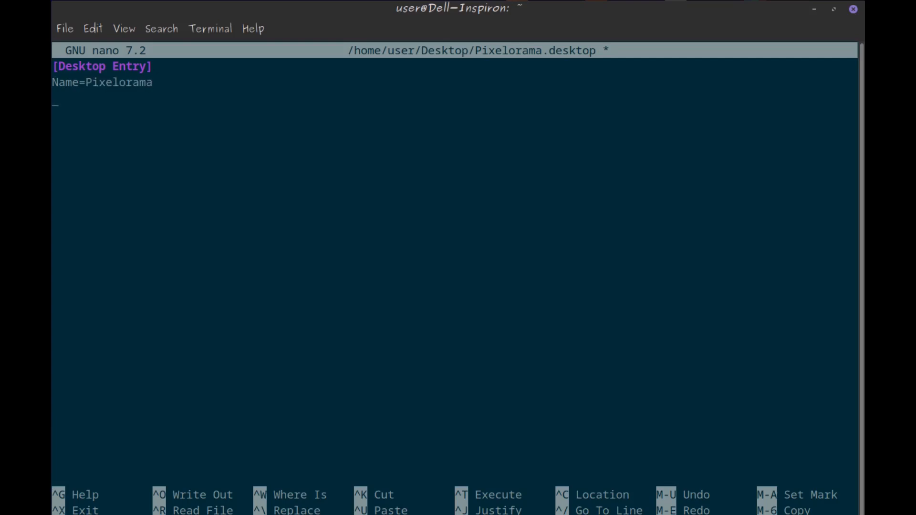
# - Add the launcher line Comment=Pixel art and animation application, correcting the spelling of Pixel and animation
pyautogui.write('Comment=Pixel art and animation application')
pyautogui.press('Left')
pyautogui.press('Left')
pyautogui.press('Left')
pyautogui.press('Left')
pyautogui.press('Left')
pyautogui.press('Left')
pyautogui.press('Left')
pyautogui.press('Left')
pyautogui.press('Left')
pyautogui.press('Left')
pyautogui.press('Left')
pyautogui.press('Left')
pyautogui.press('Left')
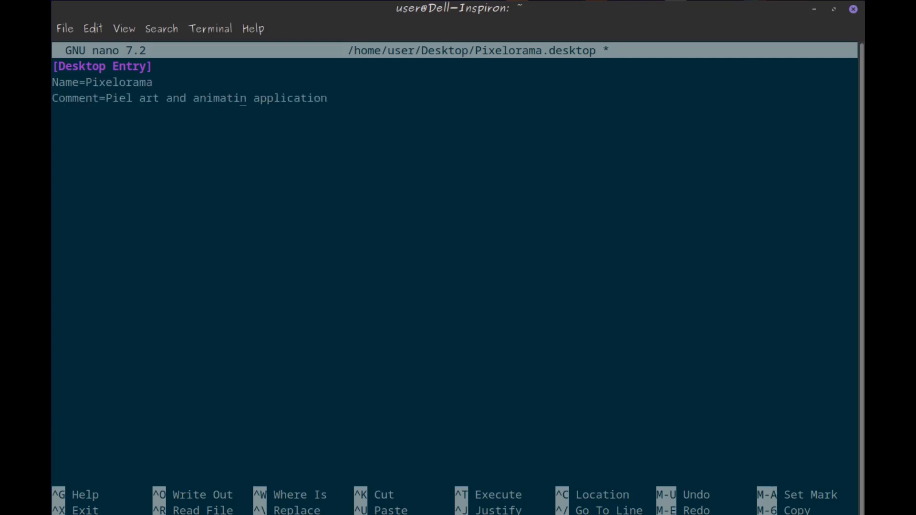
pyautogui.write('o')
pyautogui.press('Left')
pyautogui.press('Left')
pyautogui.press('Left')
pyautogui.press('Left')
pyautogui.press('Left')
pyautogui.press('Left')
pyautogui.press('Left')
pyautogui.press('Left')
pyautogui.press('Left')
pyautogui.press('Left')
pyautogui.press('Left')
pyautogui.press('Left')
pyautogui.press('Left')
pyautogui.press('Left')
pyautogui.press('Left')
pyautogui.press('Left')
pyautogui.press('Left')
pyautogui.press('Left')
pyautogui.press('Left')
pyautogui.write('x')
pyautogui.press('Right')
pyautogui.press('Right')
pyautogui.press('Right')
pyautogui.press('Right')
pyautogui.press('Right')
pyautogui.press('Right')
pyautogui.press('Right')
pyautogui.press('Right')
pyautogui.press('Right')
pyautogui.press('Right')
pyautogui.press('Right')
pyautogui.press('Right')
pyautogui.press('Right')
pyautogui.press('Right')
pyautogui.press('Right')
pyautogui.press('Right')
pyautogui.press('Right')
pyautogui.press('Right')
# - Add the launcher line Exec=/home/user/Downloads/Pixelorama-Linux-64bit/Pixelorama.x86_64
pyautogui.press('Return')
pyautogui.write('Exec')
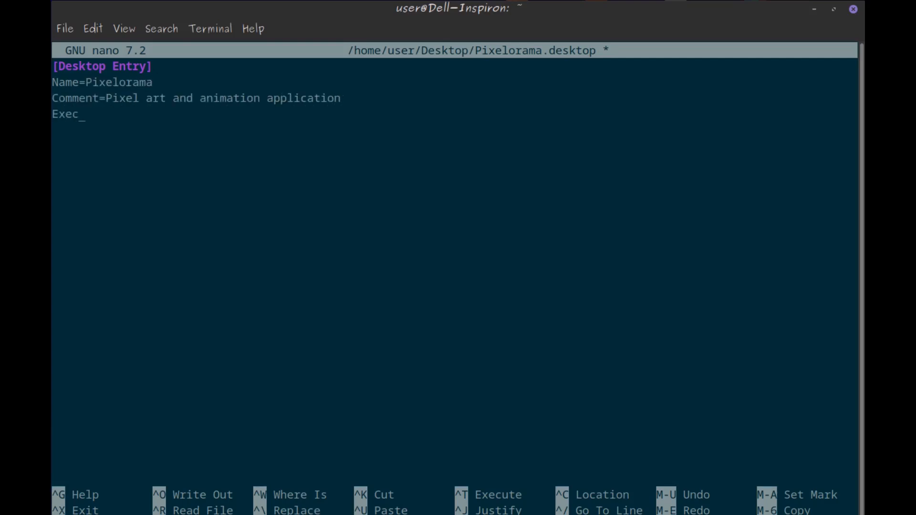
pyautogui.write('=/home/user/Downloads/Pixelorama-Linux-64bit/Pixel')
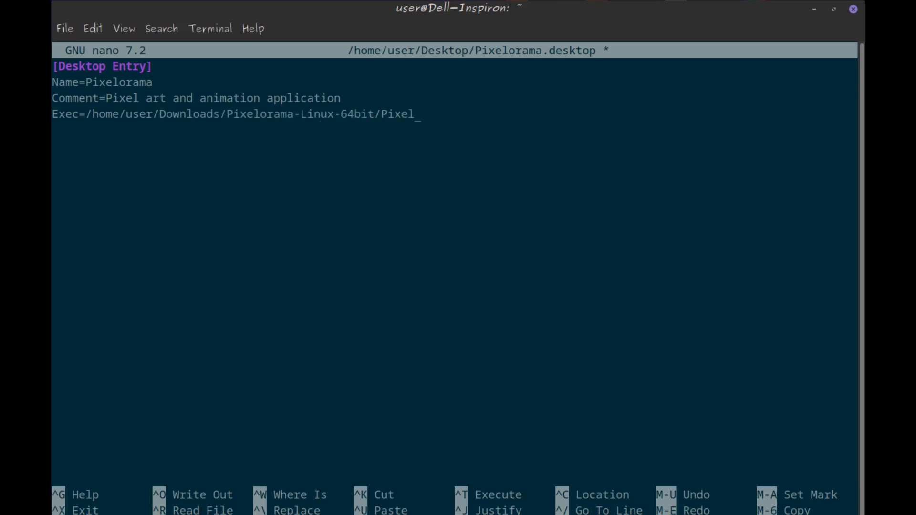
pyautogui.write('orama.x86_64')
# - Add the launcher line Icon=/home/user/Downloads/Pixelorama-Linux-64bit/pixelorama_data/Brushes/pixelorama_icon.png
pyautogui.press('Return')
pyautogui.write('Icon=/home/user/Downloads/Pixelorama')
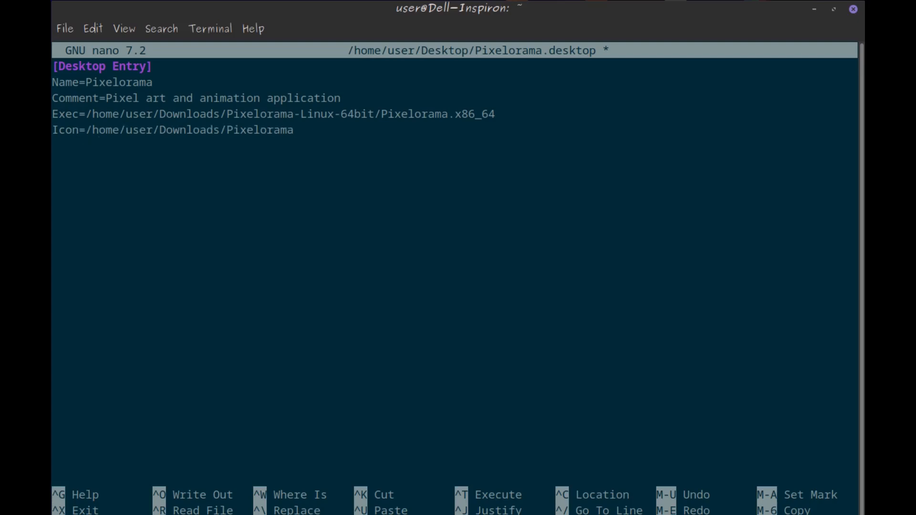
pyautogui.write('-Linux-64bit/pixelor')
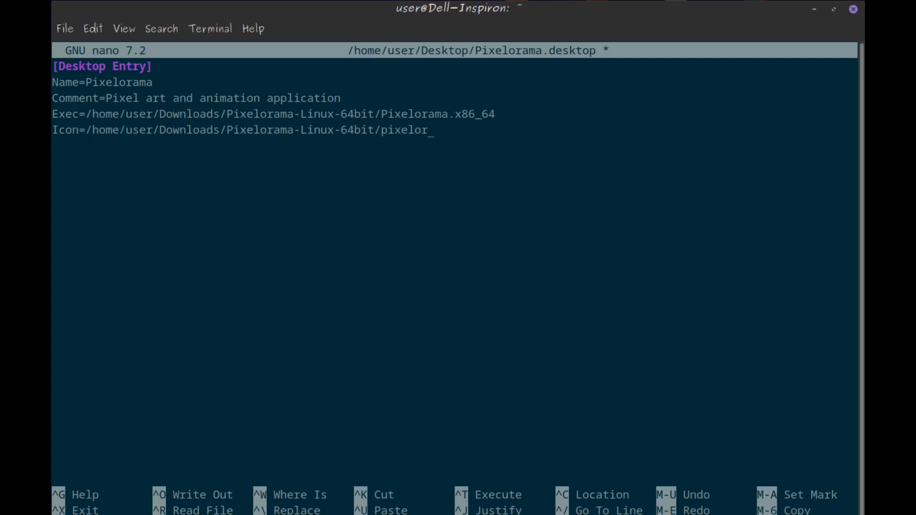
pyautogui.write('ama_data/Brushes')
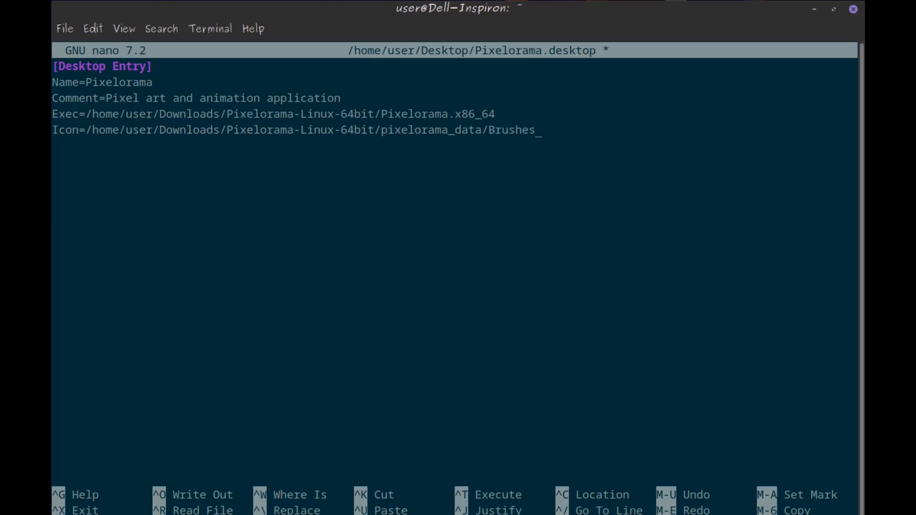
pyautogui.write('/pixelorama_icon.png')
# - Add the lines Terminal=false, Type=Application and Categories=Graphics; to the launcher file, and save it and exit nano
pyautogui.press('Return')
pyautogui.write('Terminal=false')
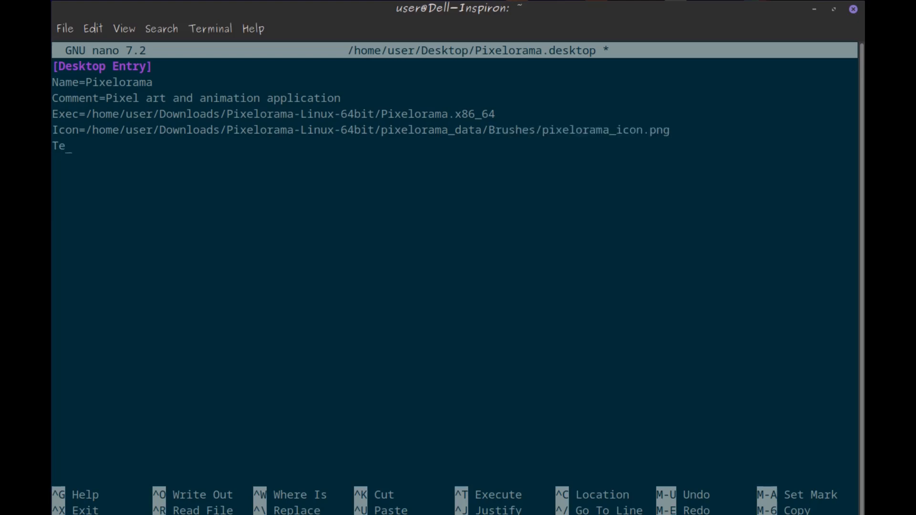
pyautogui.press('Return')
pyautogui.write('Type=Application')
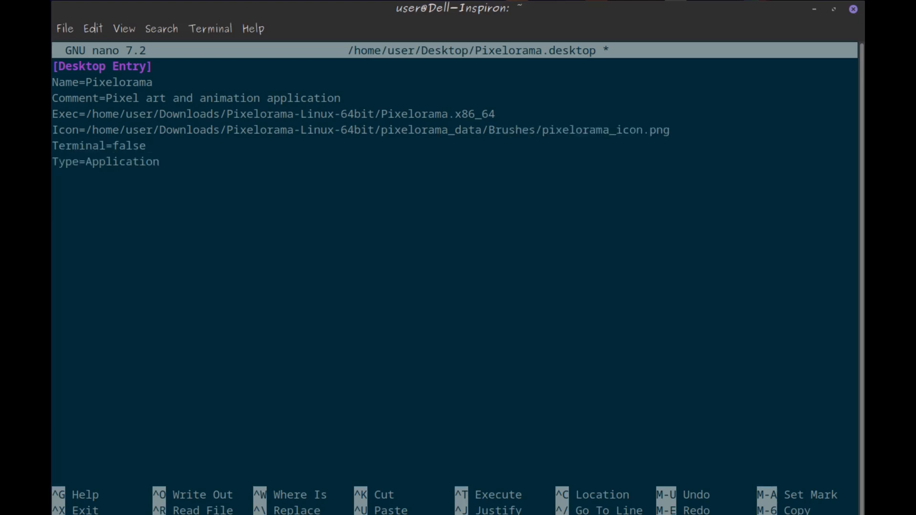
pyautogui.press('Return')
pyautogui.write('Categories=Graphics;')
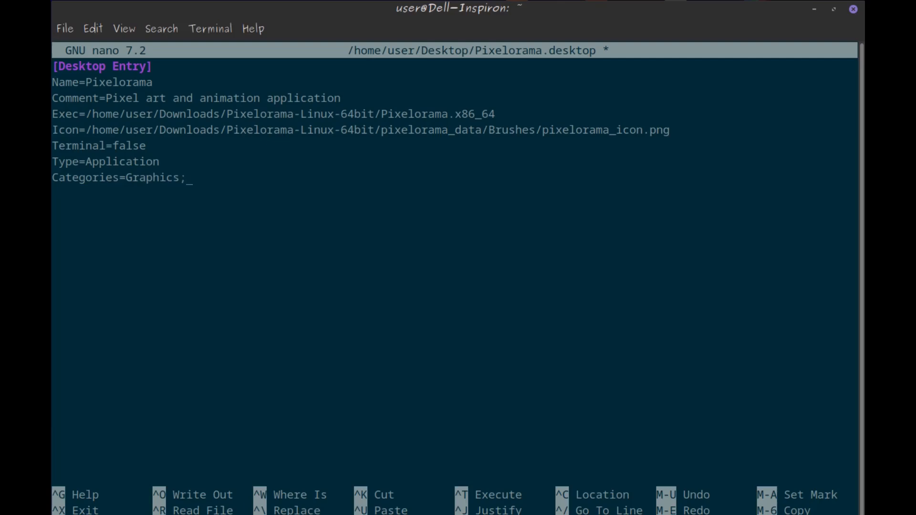
pyautogui.hotkey('ctrl', 's')
pyautogui.hotkey('ctrl', 'x')
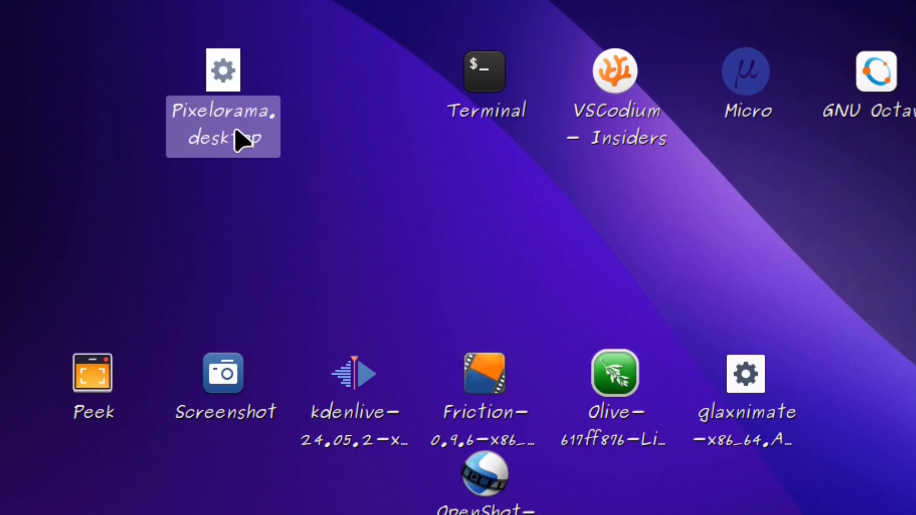
# - In the permissions of Pixelorama.desktop on the desktop, allow the file to execute as a program
pyautogui.rightClick(239, 139)
pyautogui.moveTo(337, 200)
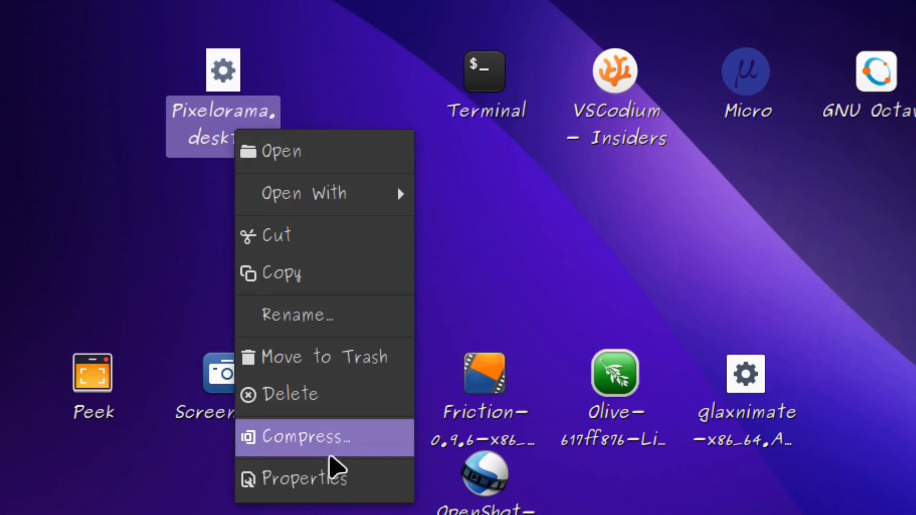
pyautogui.click(334, 479)
pyautogui.click(436, 56)
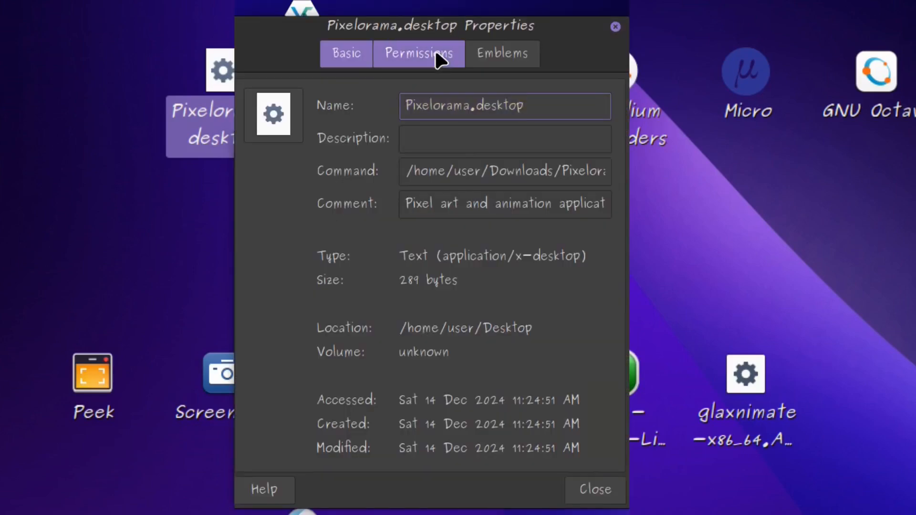
pyautogui.click(352, 292)
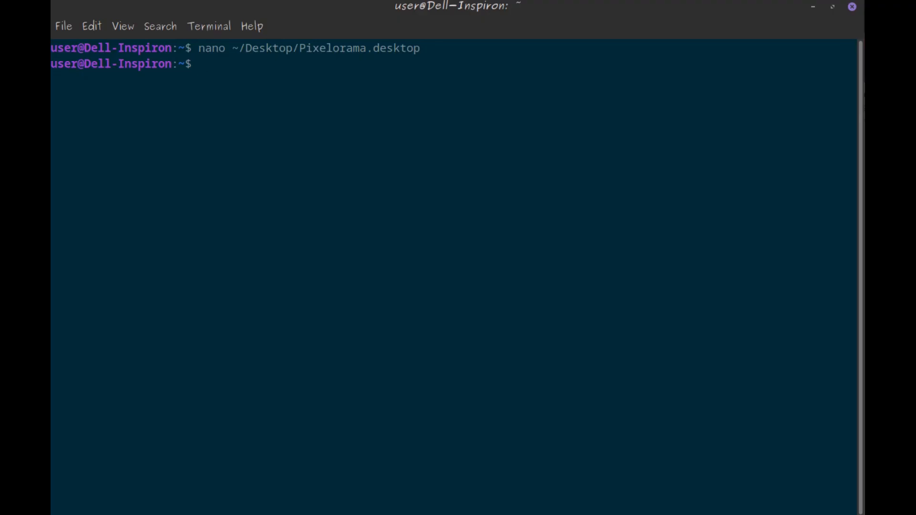
# - In the terminal, copy ~/Desktop/Pixelorama.desktop to /usr/share/applications with sudo, entering the account password
pyautogui.write('sudo cp ~/Deskto')
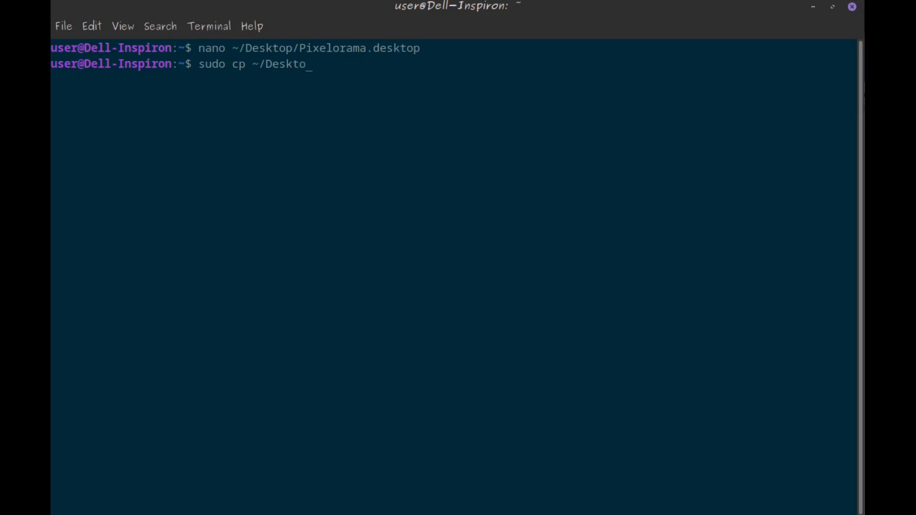
pyautogui.write('p/Pixelorama.de')
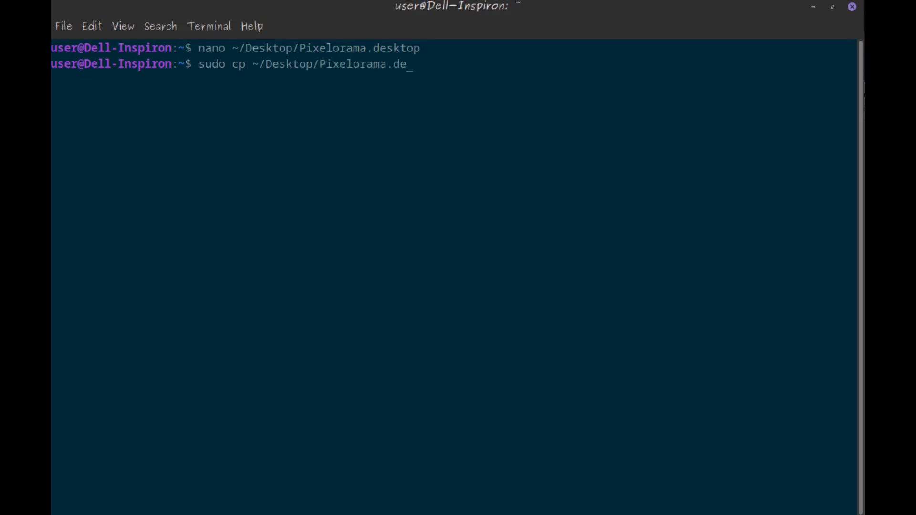
pyautogui.write('sktop /usr/s')
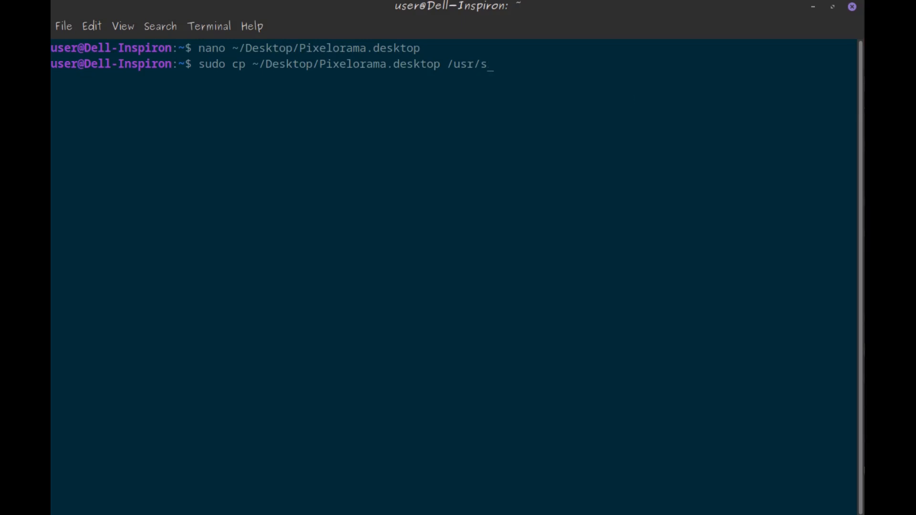
pyautogui.write('hare/applications')
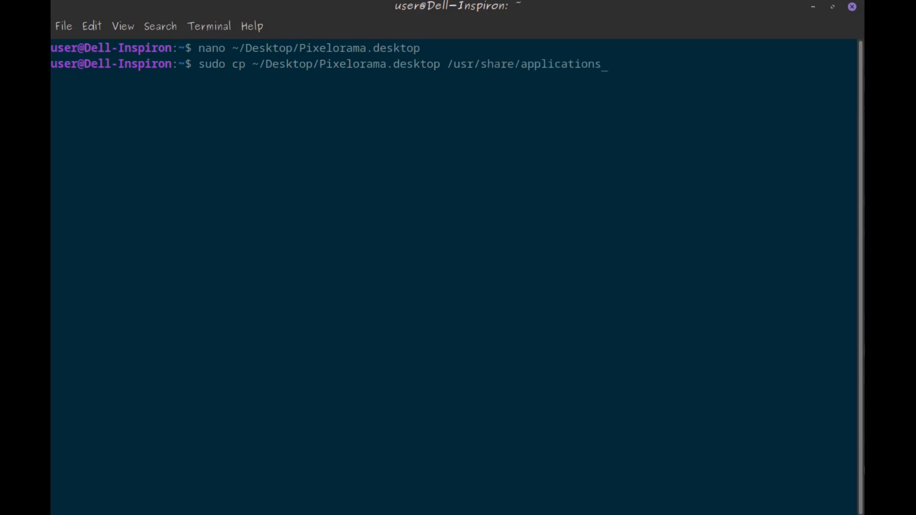
pyautogui.press('Return')
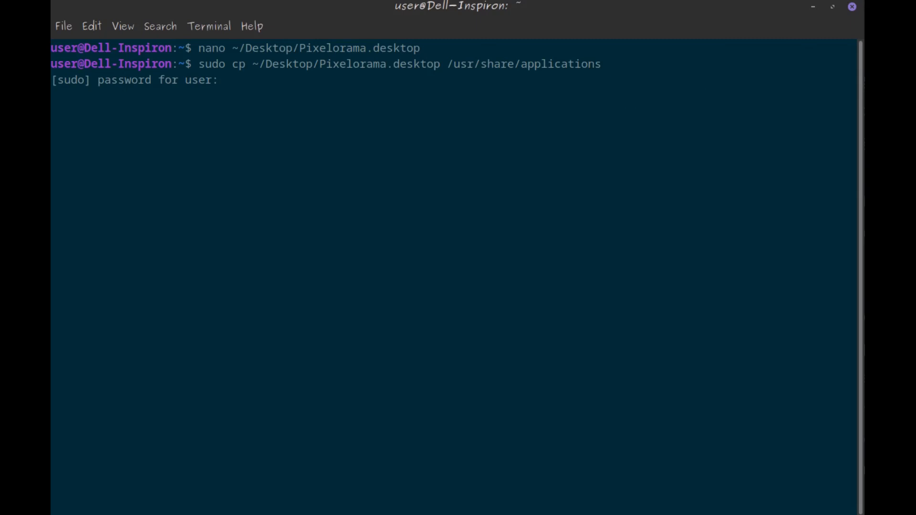
pyautogui.press('Return')
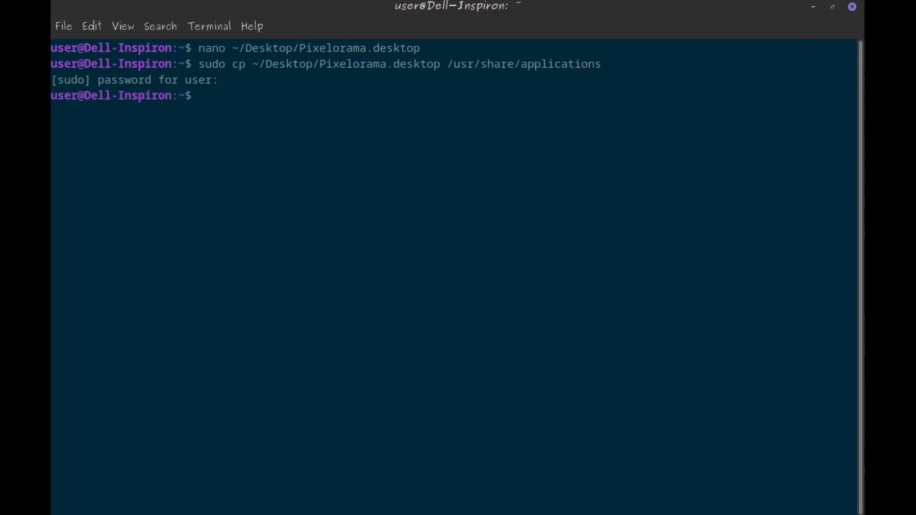
# - Update the system's desktop entry database with sudo in the terminal
pyautogui.write('sudo update-de')
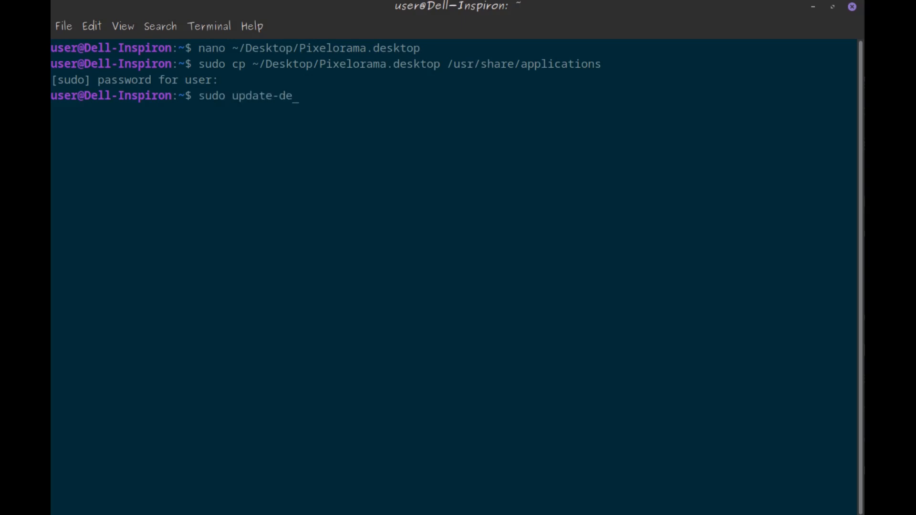
pyautogui.press('Tab')
pyautogui.press('Return')
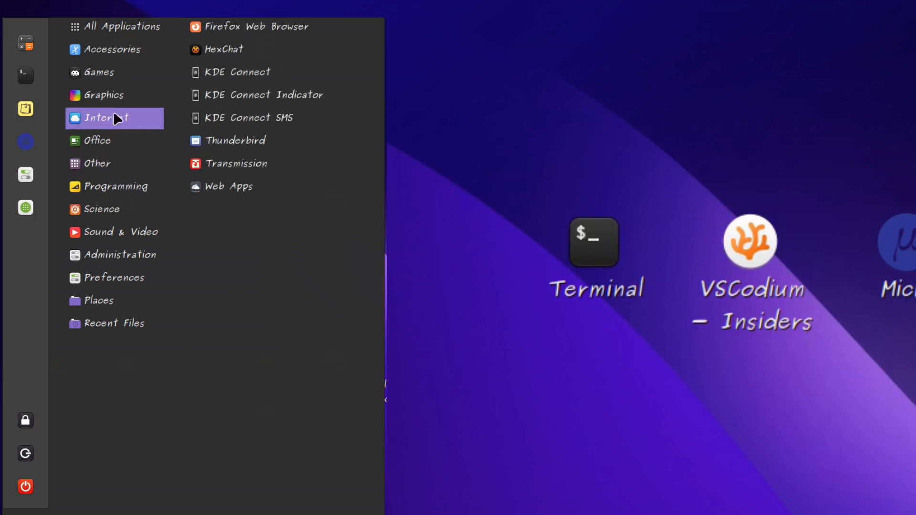
# - Launch Pixelorama from the Graphics category of the installed applications and dismiss its splash screen
pyautogui.moveTo(113, 98)
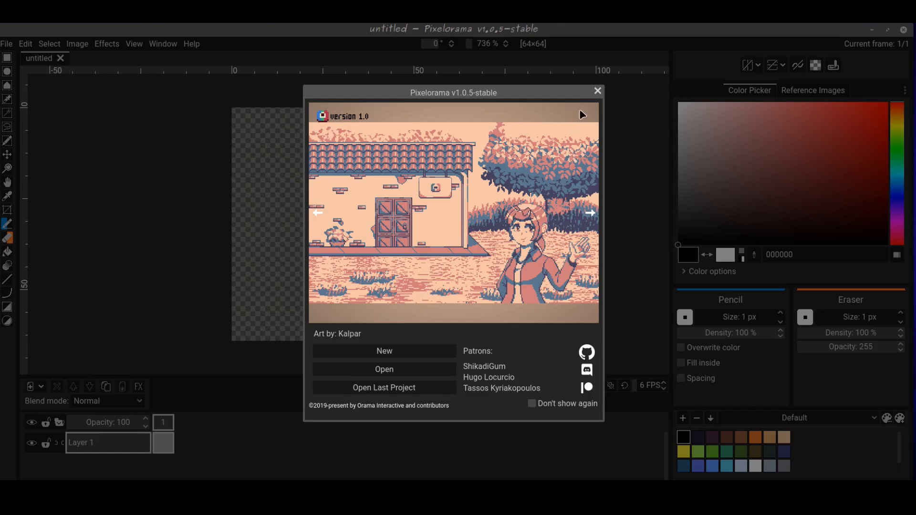
pyautogui.click(597, 91)
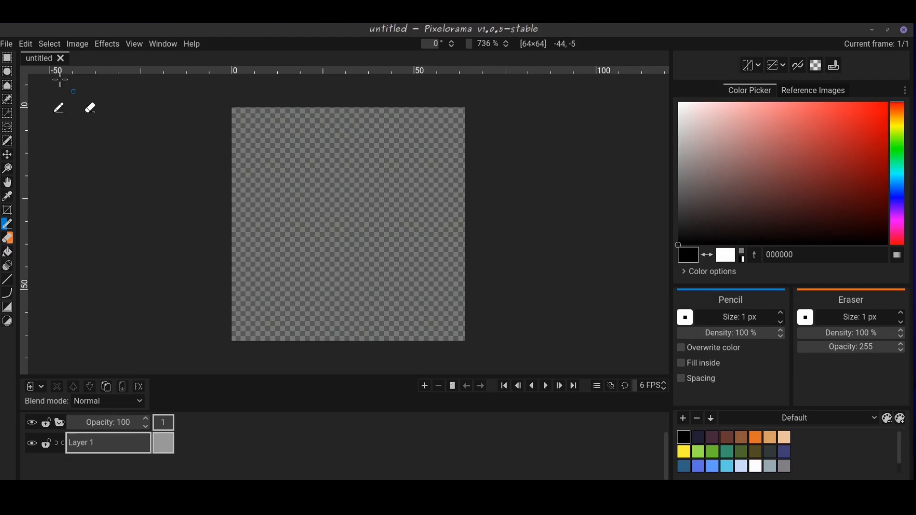
# - Examine Pixelorama's available commands for files, editing, selection, images, effects, view, window layouts and help
pyautogui.click(7, 45)
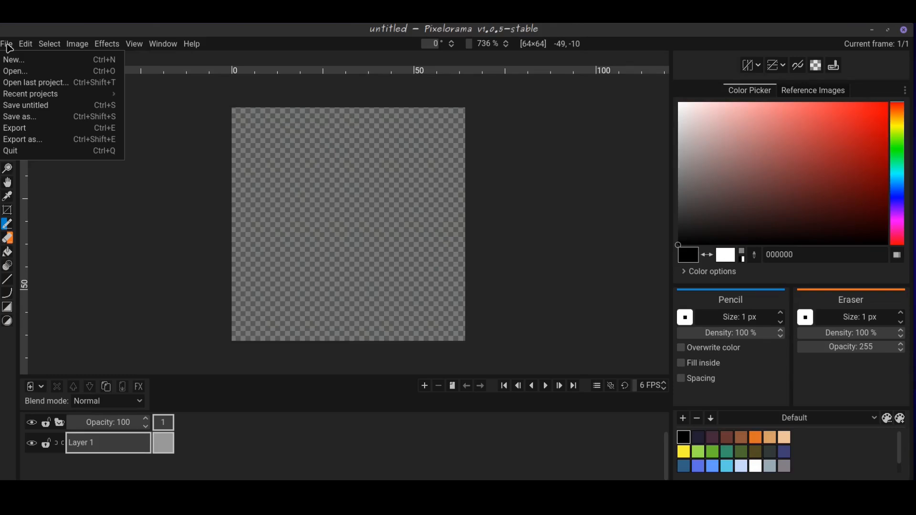
pyautogui.moveTo(28, 46)
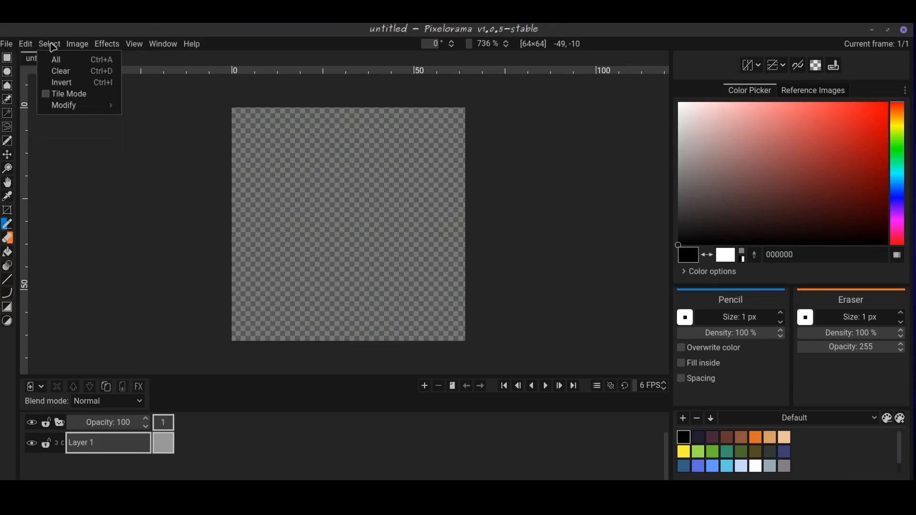
pyautogui.moveTo(109, 51)
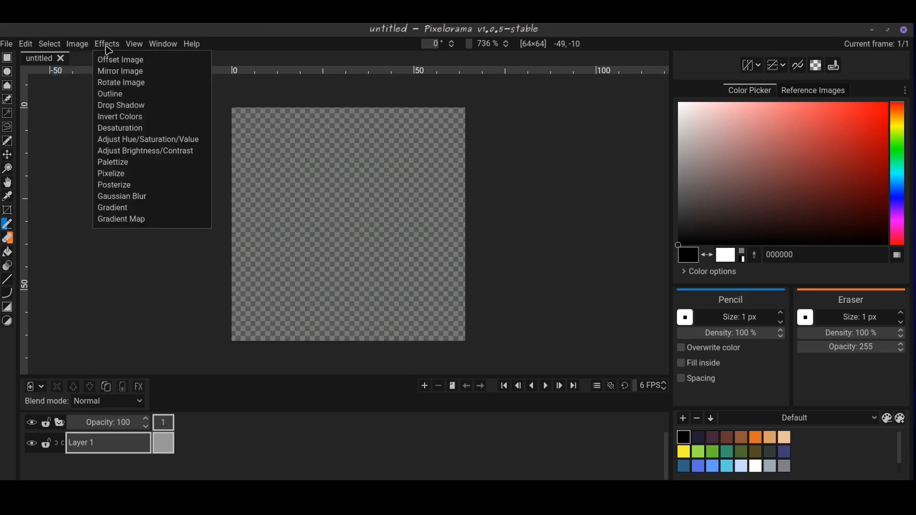
pyautogui.moveTo(139, 50)
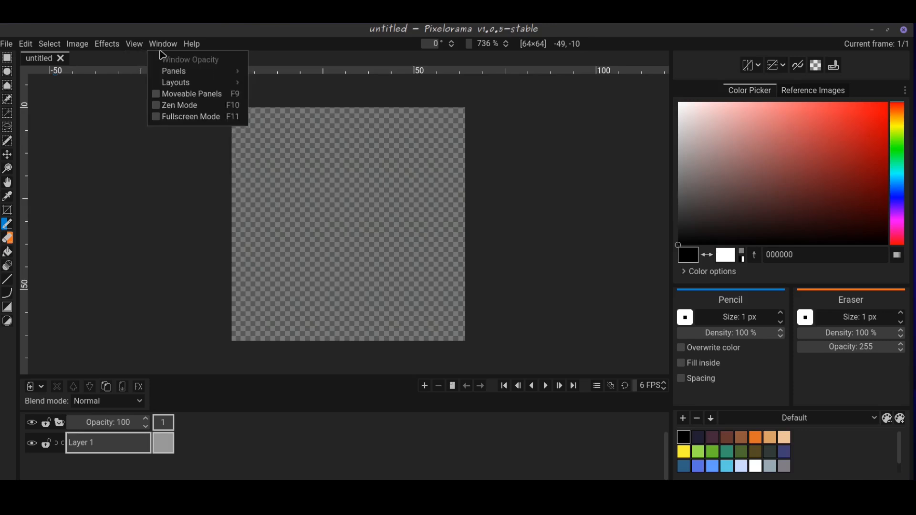
pyautogui.moveTo(170, 72)
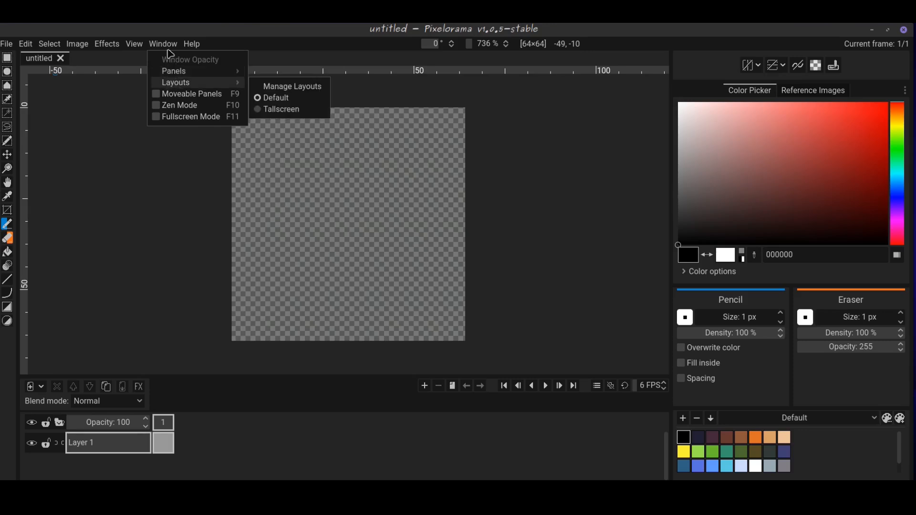
pyautogui.moveTo(192, 45)
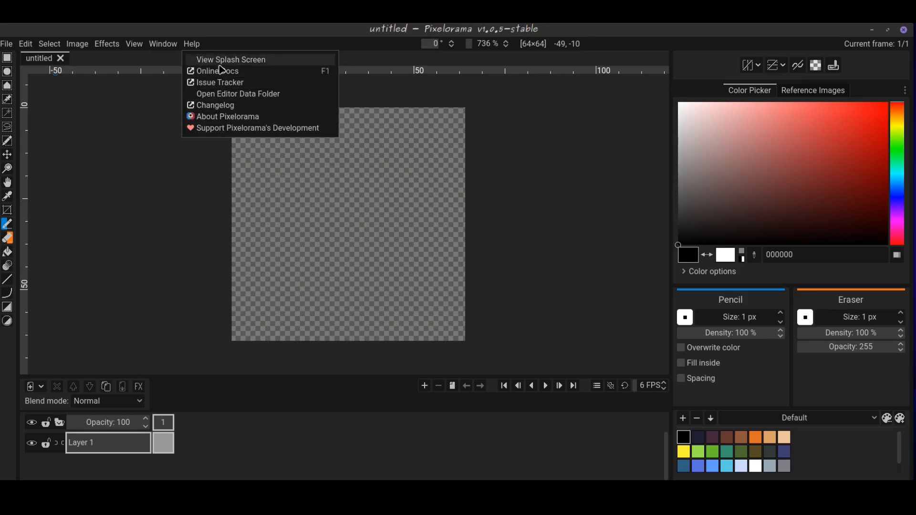
pyautogui.click(200, 47)
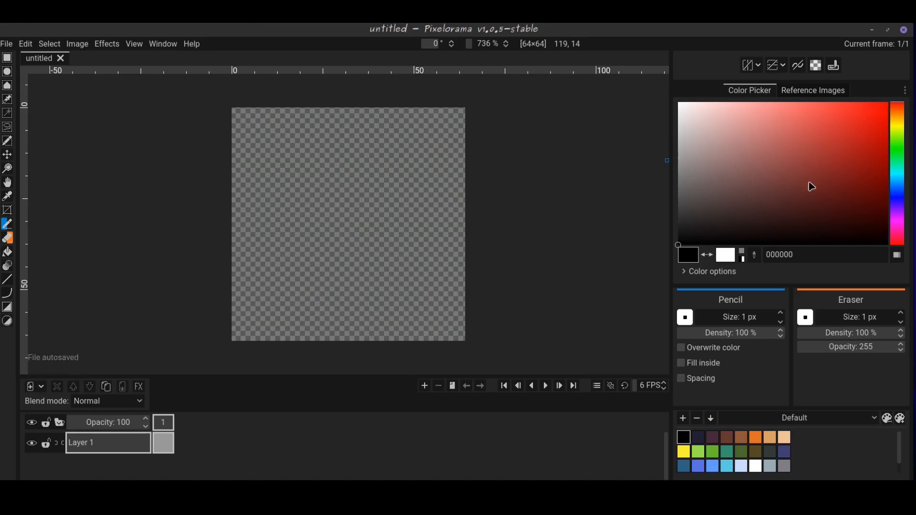
# - Examine the RGB and HSV sliders in the expanded color options, and view the reference images section
pyautogui.click(688, 275)
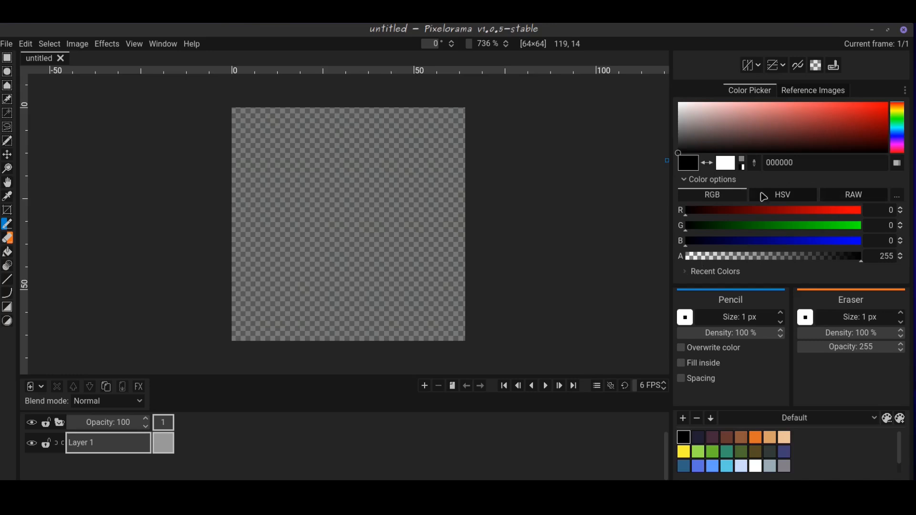
pyautogui.click(798, 200)
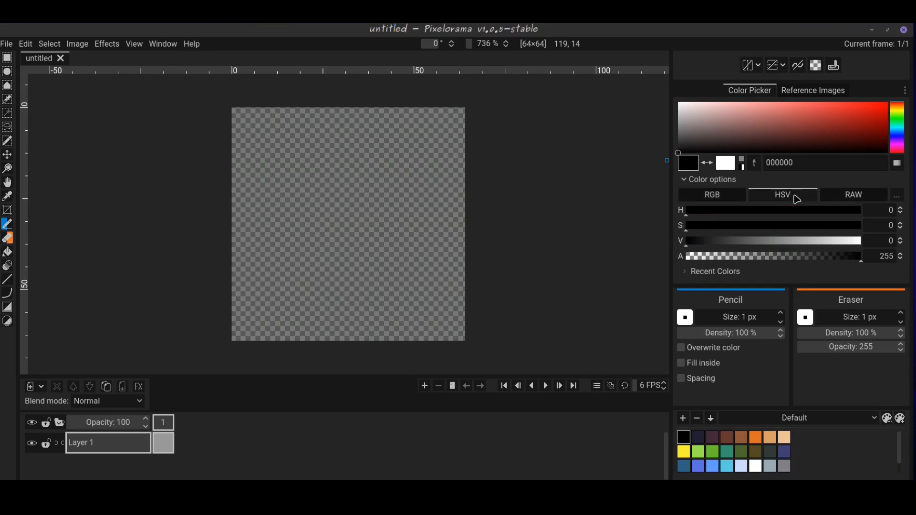
pyautogui.click(735, 198)
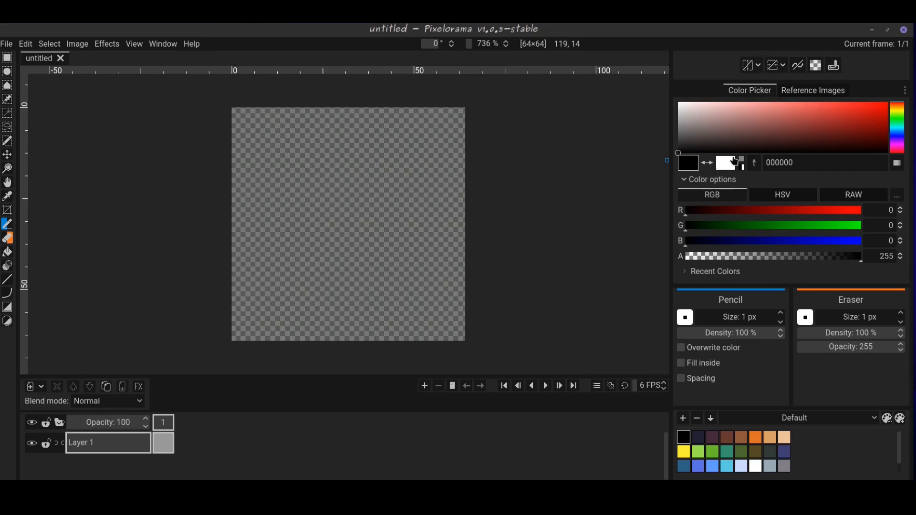
pyautogui.click(817, 94)
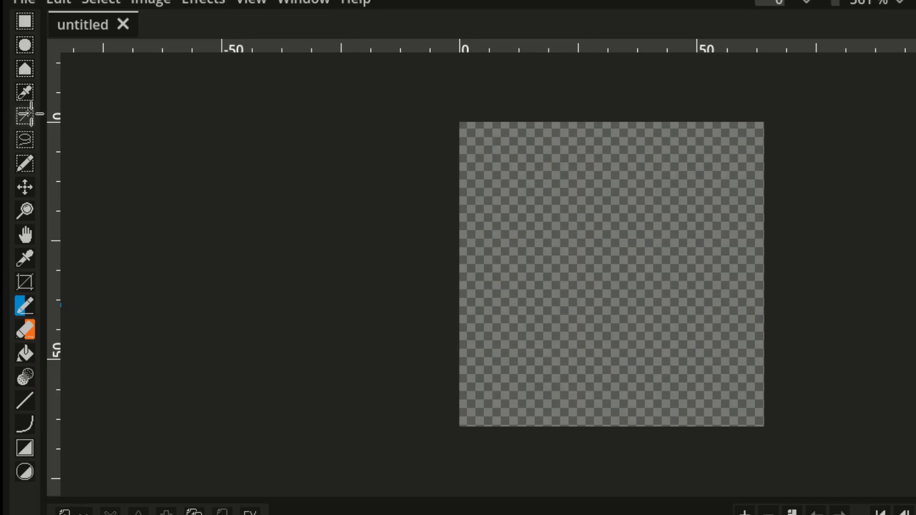
# - Make a rectangular selection about 24 px wide just below the middle of the canvas
pyautogui.click(25, 22)
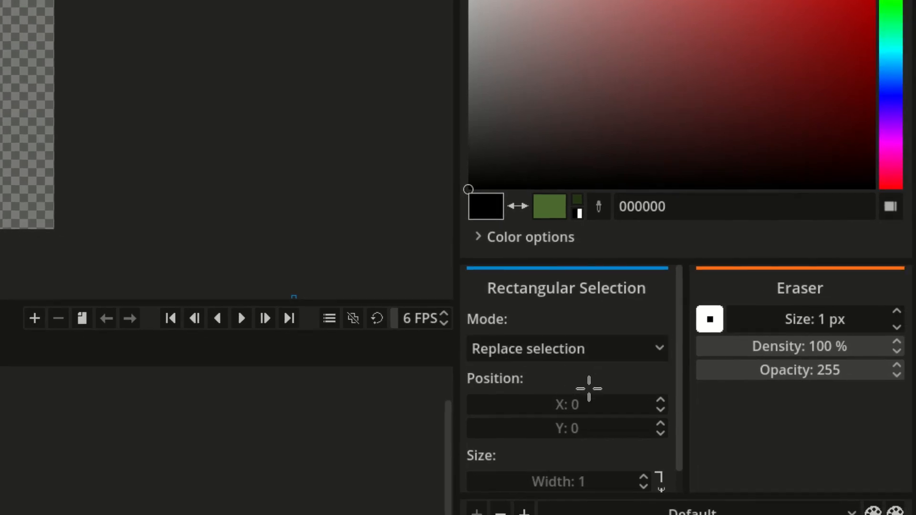
pyautogui.scroll(1, 589, 388)
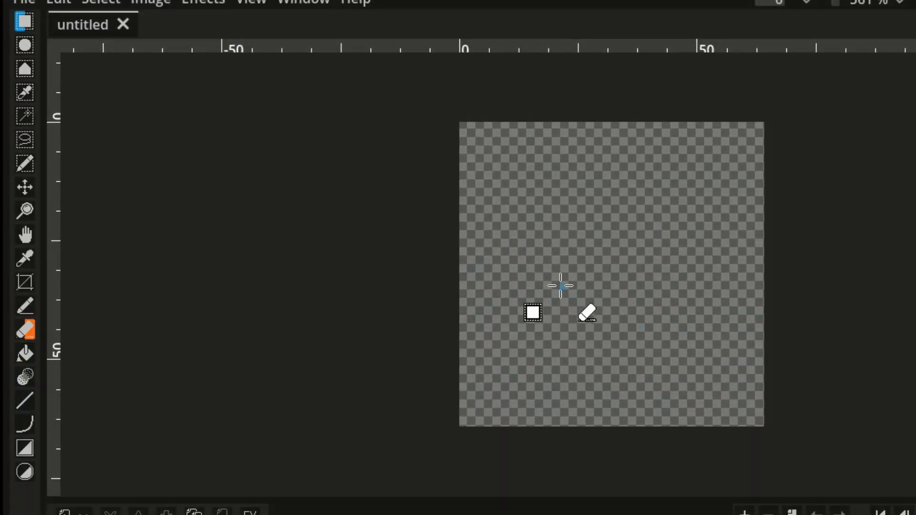
pyautogui.moveTo(560, 284); pyautogui.dragTo(671, 339)
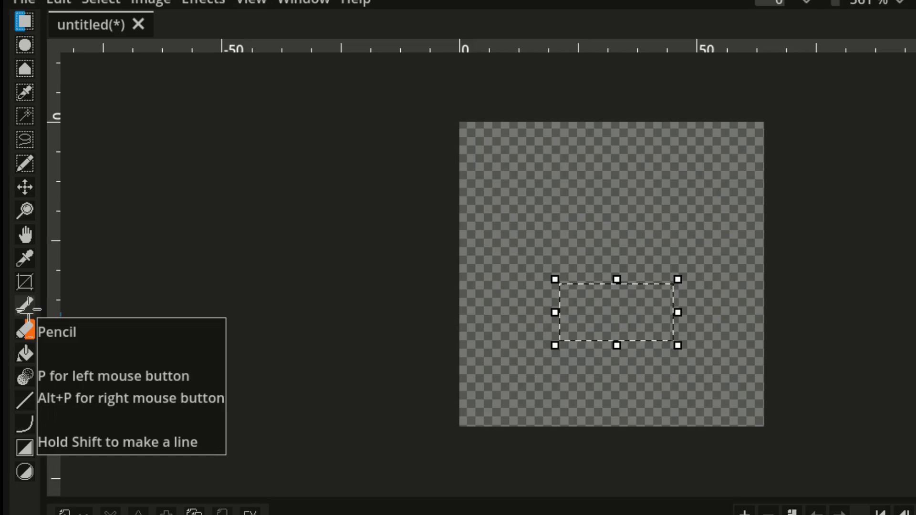
# - Paint green inside the selection with an enlarged Pencil assigned as the secondary tool, and undo the last two changes
pyautogui.rightClick(28, 309)
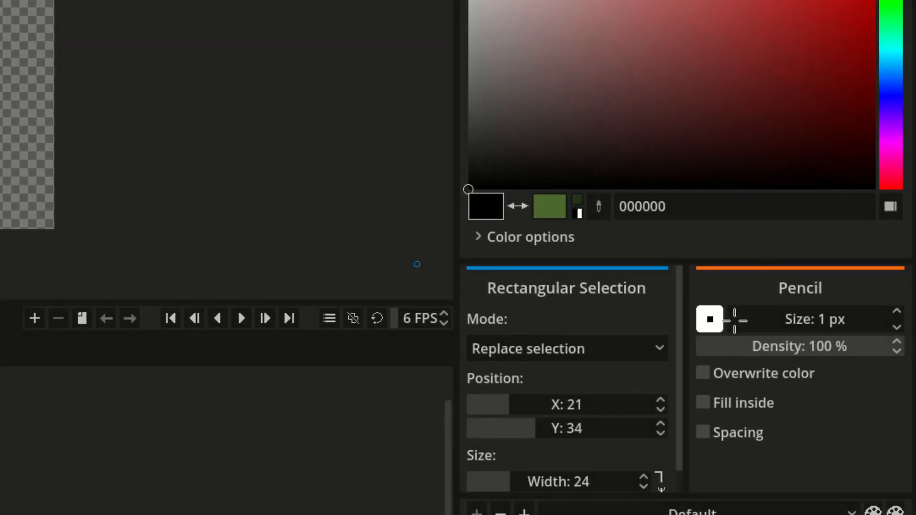
pyautogui.moveTo(735, 319); pyautogui.dragTo(758, 318)
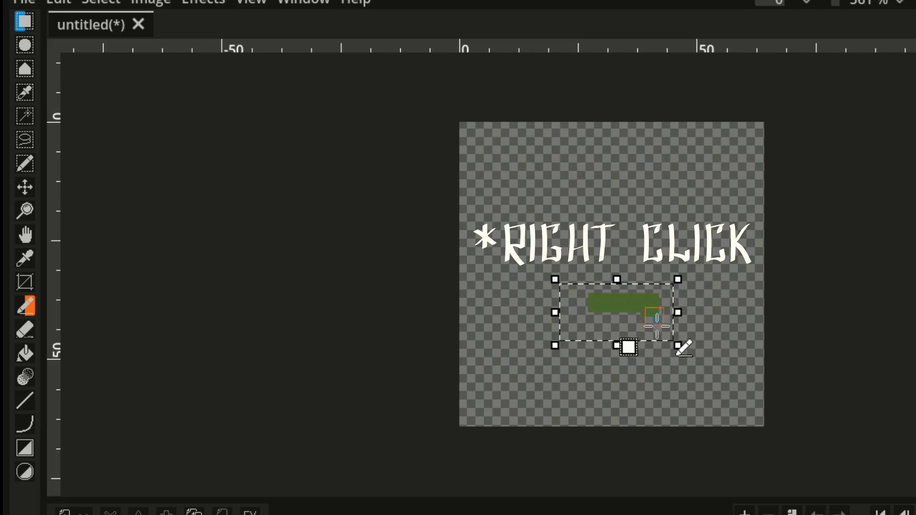
pyautogui.rightClick(655, 327)
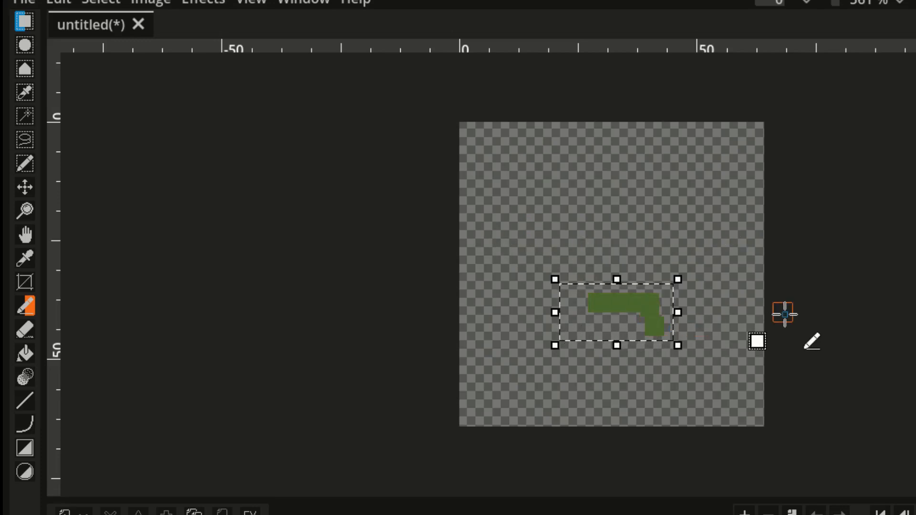
pyautogui.hotkey('ctrl', 'z')
pyautogui.hotkey('ctrl', 'z')
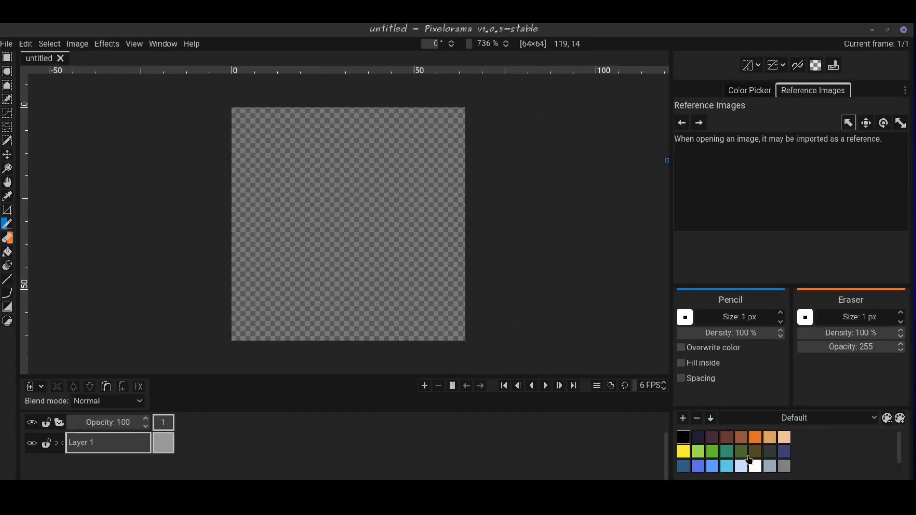
# - Switch the color palette from Default to Pixelorama and look through its swatches
pyautogui.click(875, 421)
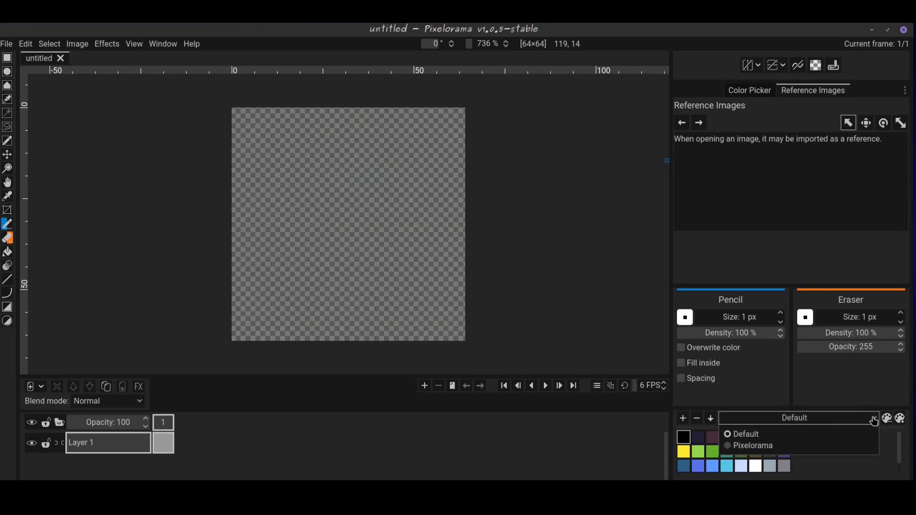
pyautogui.click(822, 453)
pyautogui.scroll(-2, 823, 454)
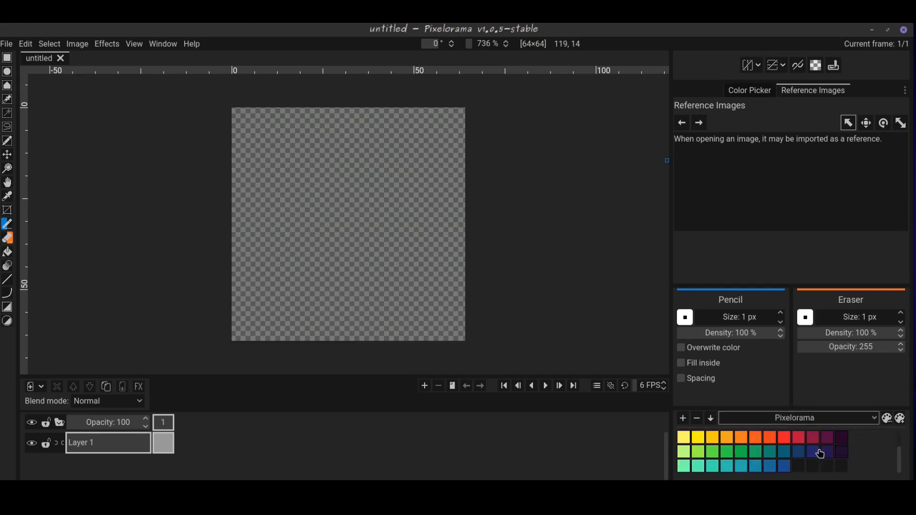
pyautogui.scroll(2, 823, 454)
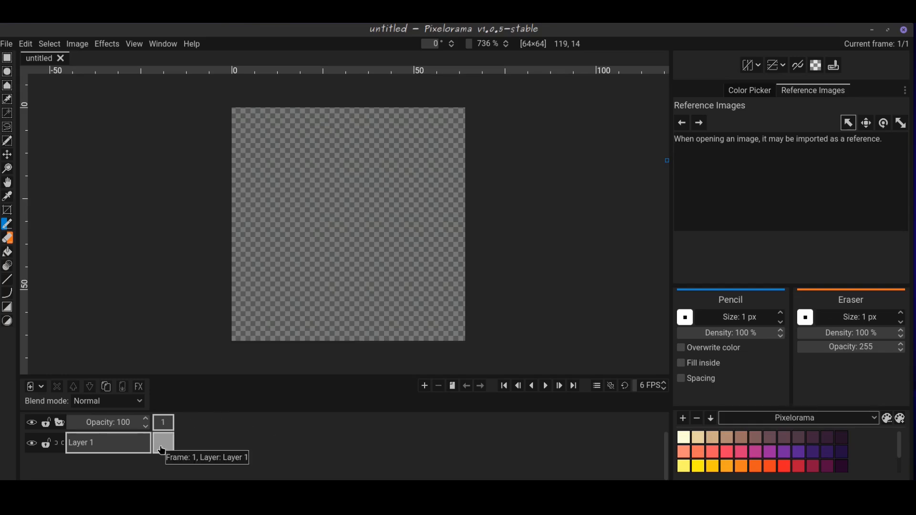
# - Add three frames to the animation timeline and remove the last one
pyautogui.click(426, 390)
pyautogui.click(426, 389)
pyautogui.click(426, 389)
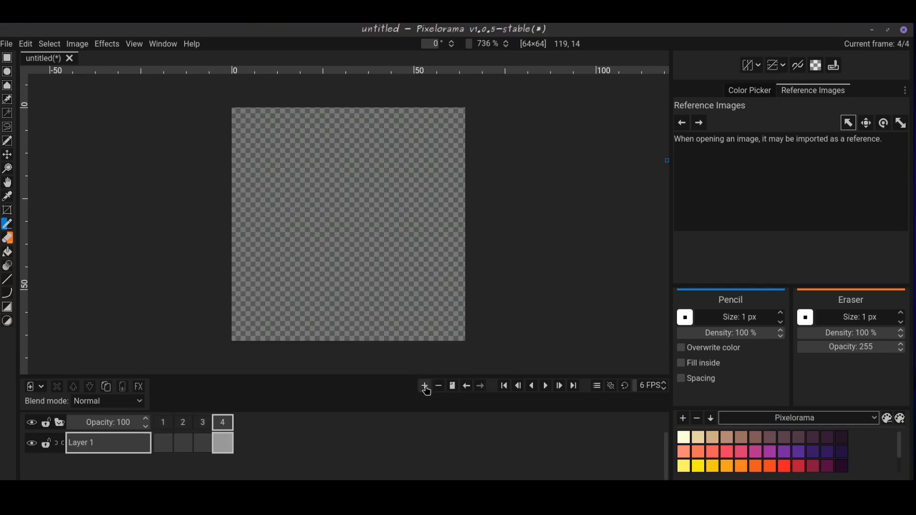
pyautogui.click(440, 387)
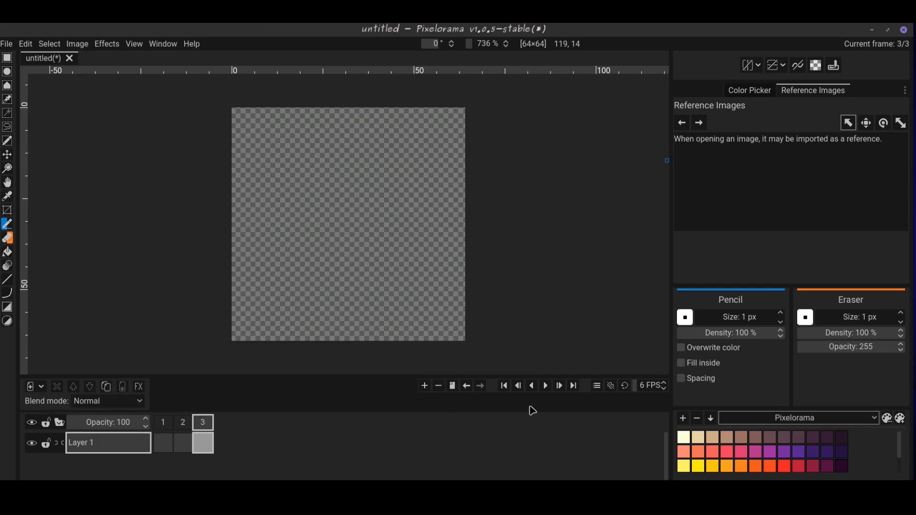
# - Examine the timeline's cel size and onion skinning settings, and cycle through the animation loop modes
pyautogui.click(598, 387)
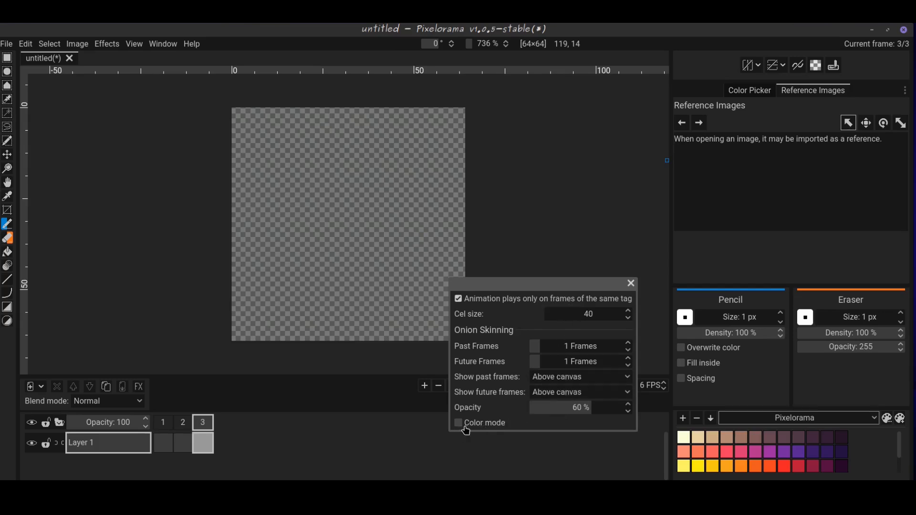
pyautogui.click(631, 284)
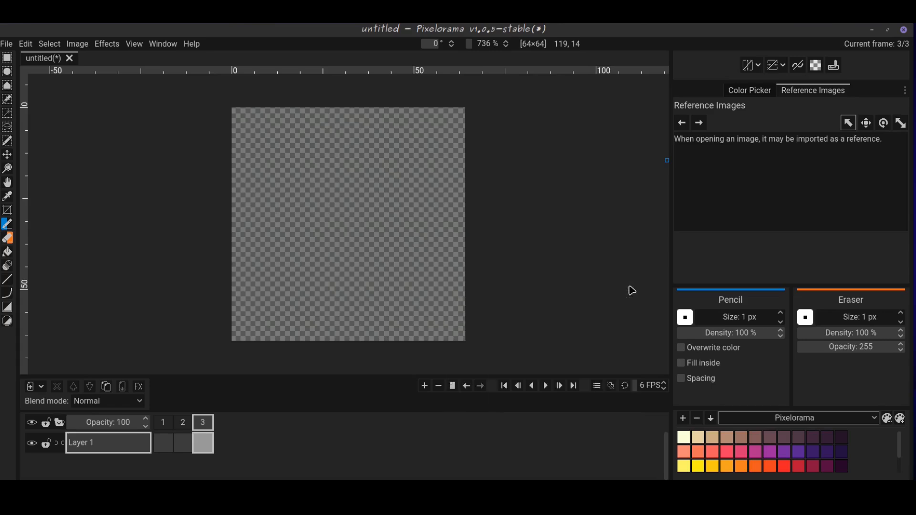
pyautogui.click(627, 388)
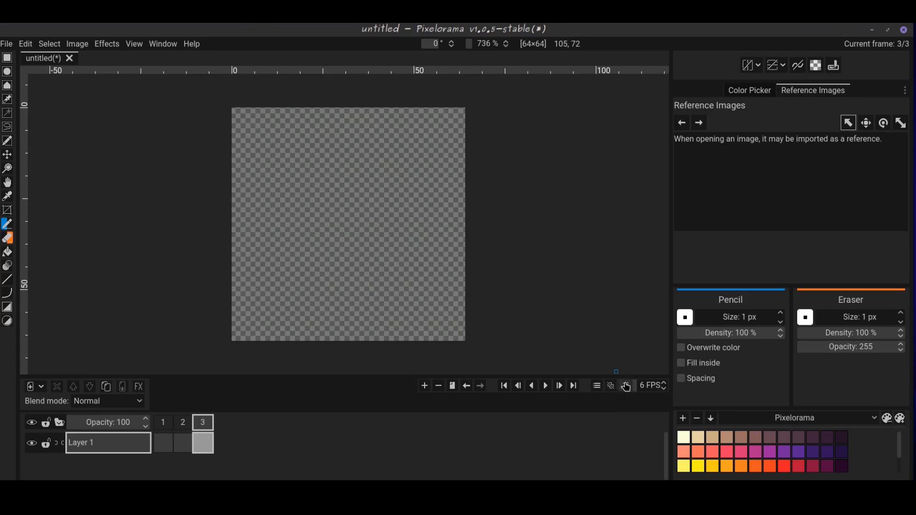
pyautogui.click(627, 388)
pyautogui.click(626, 387)
# - Add a layer above Layer 1 and delete it, and clone Layer 1
pyautogui.click(30, 392)
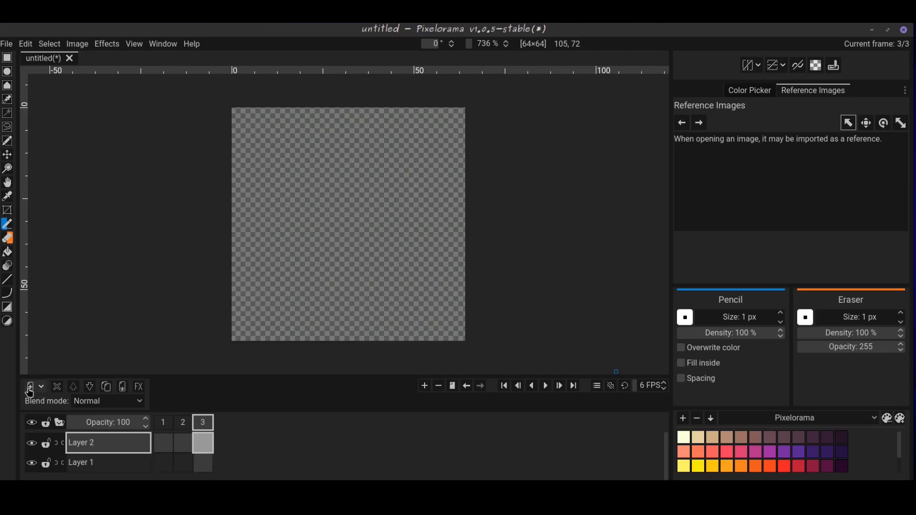
pyautogui.click(59, 388)
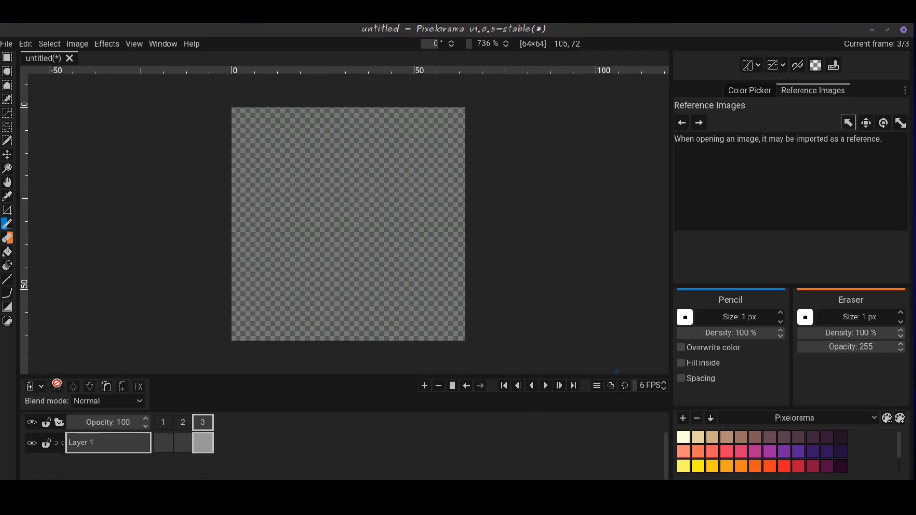
pyautogui.click(106, 387)
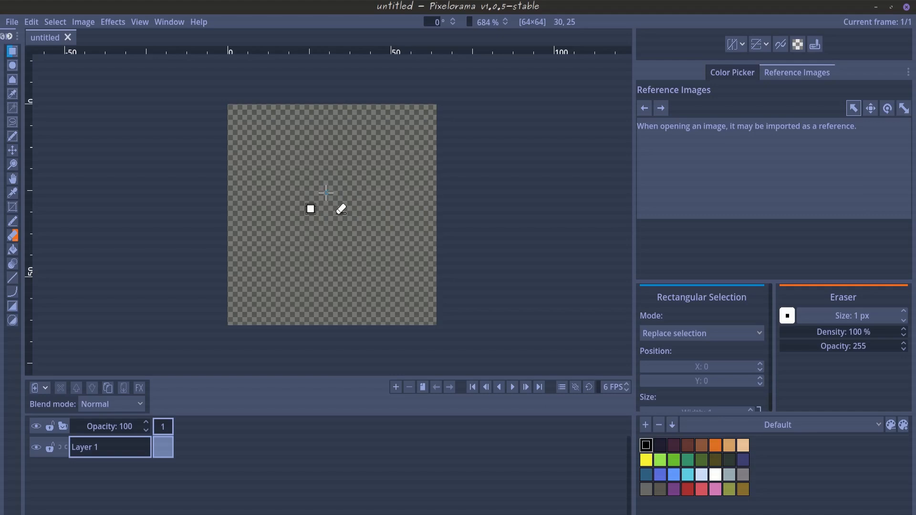
# - Create a new project named castle from the 240x160 - GBA template
pyautogui.click(14, 22)
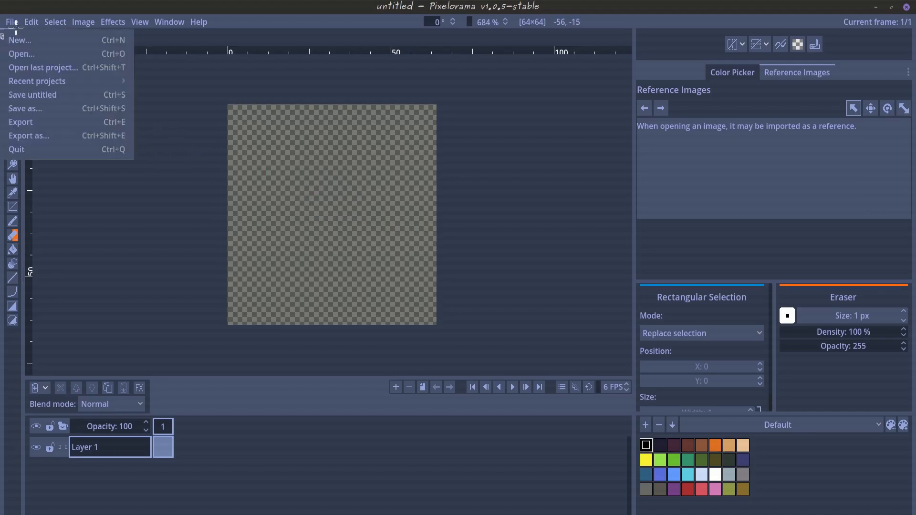
pyautogui.click(22, 40)
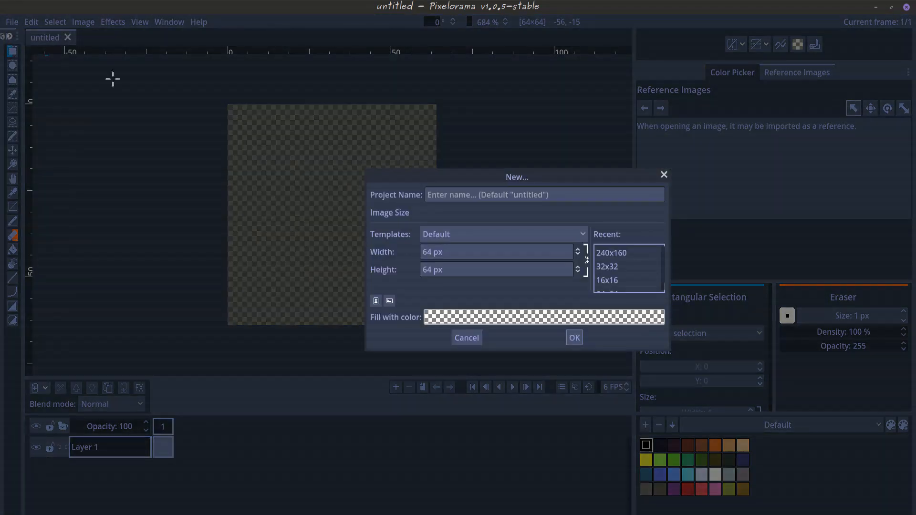
pyautogui.click(442, 195)
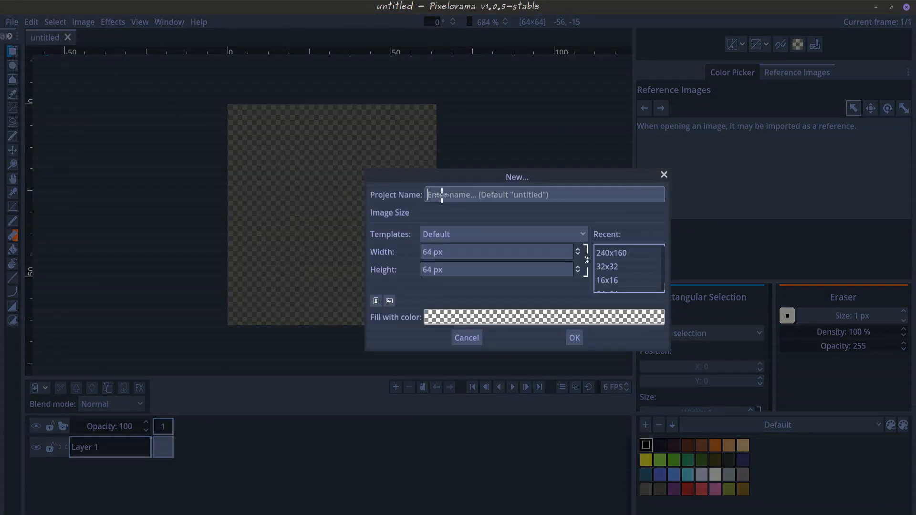
pyautogui.write('castle')
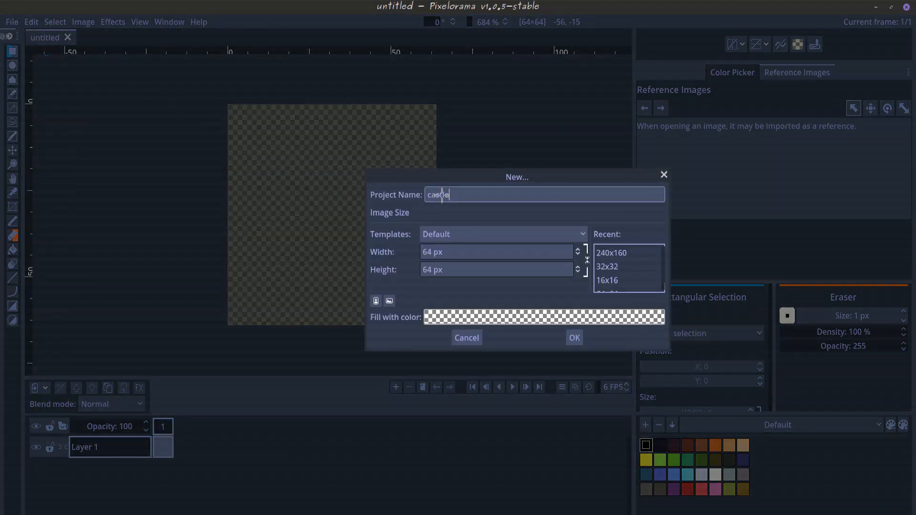
pyautogui.click(455, 234)
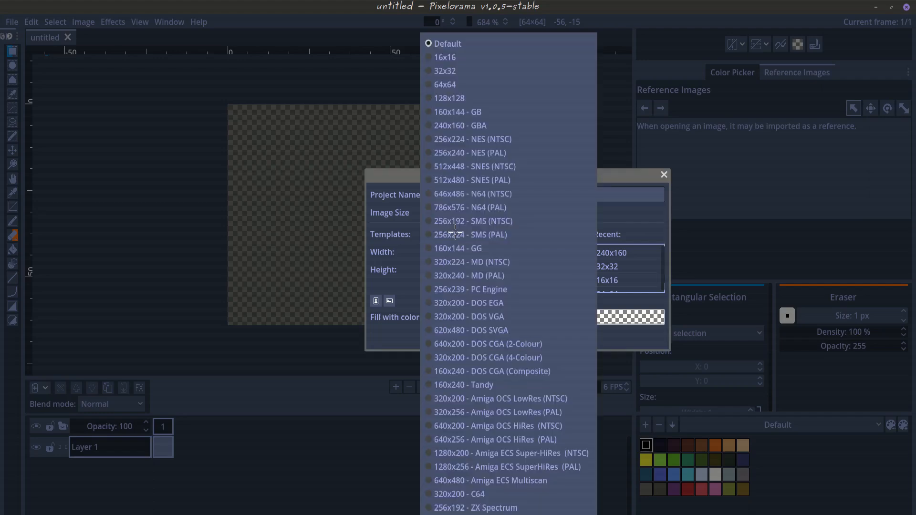
pyautogui.click(476, 126)
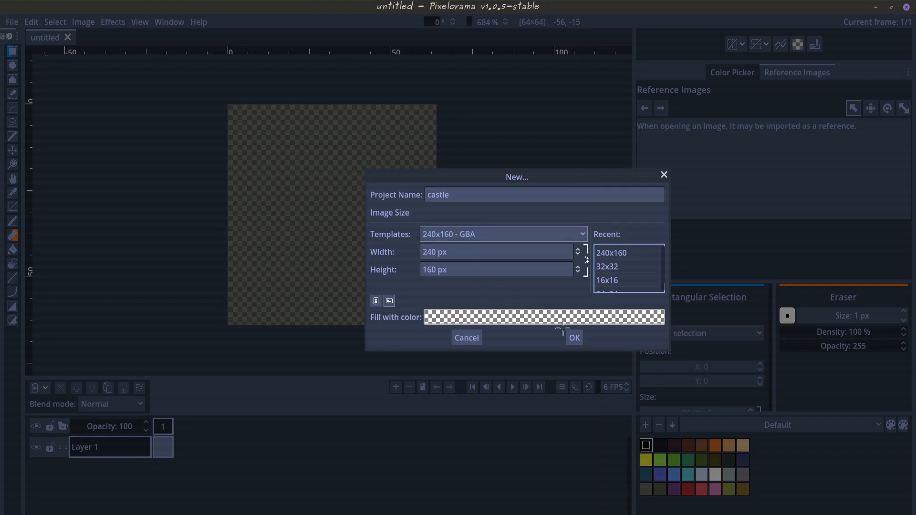
pyautogui.click(579, 338)
# - Draw a short black freehand stroke near the middle of the castle canvas with the 1 px Pencil
pyautogui.scroll(-3, 396, 248)
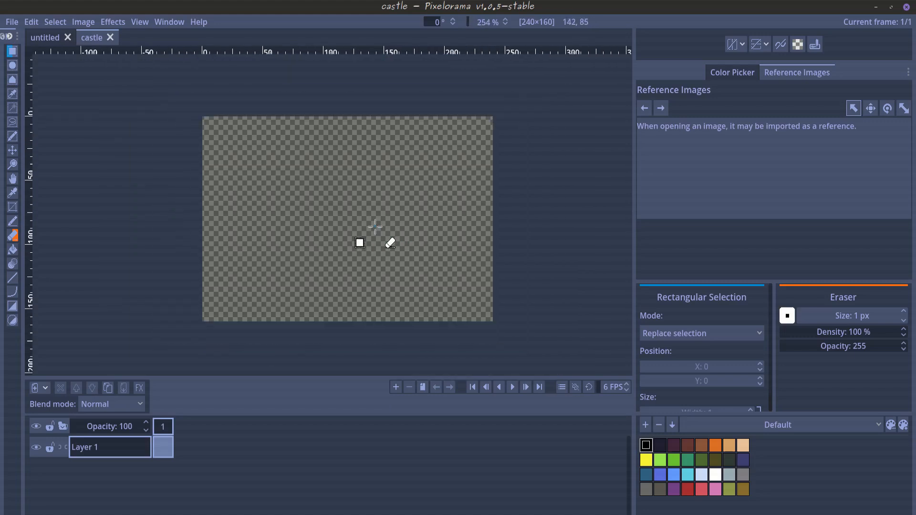
pyautogui.scroll(3, 344, 225)
pyautogui.moveTo(382, 203)
pyautogui.mouseDown()
pyautogui.moveTo(353, 210)
pyautogui.moveTo(418, 184)
pyautogui.moveTo(367, 180)
pyautogui.moveTo(377, 210)
pyautogui.moveTo(382, 191)
pyautogui.moveTo(391, 196)
pyautogui.mouseUp()
pyautogui.moveTo(442, 168); pyautogui.dragTo(423, 176)
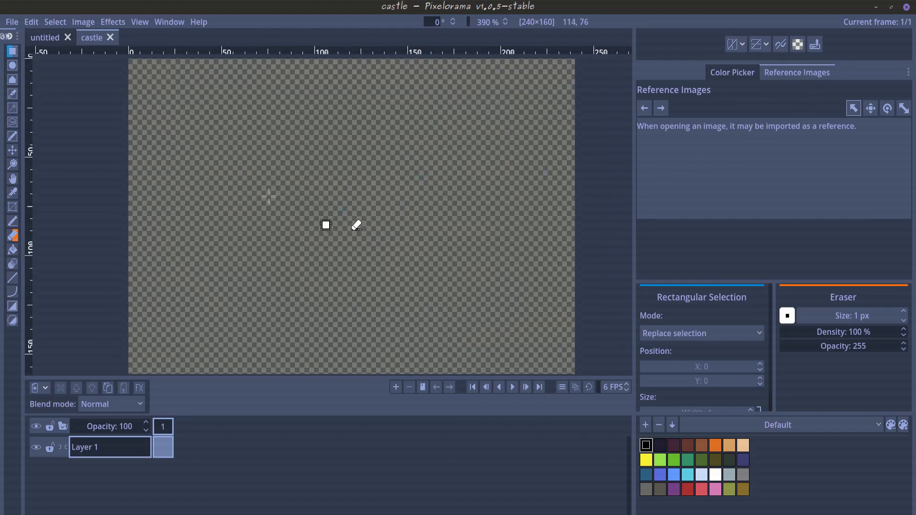
pyautogui.click(13, 221)
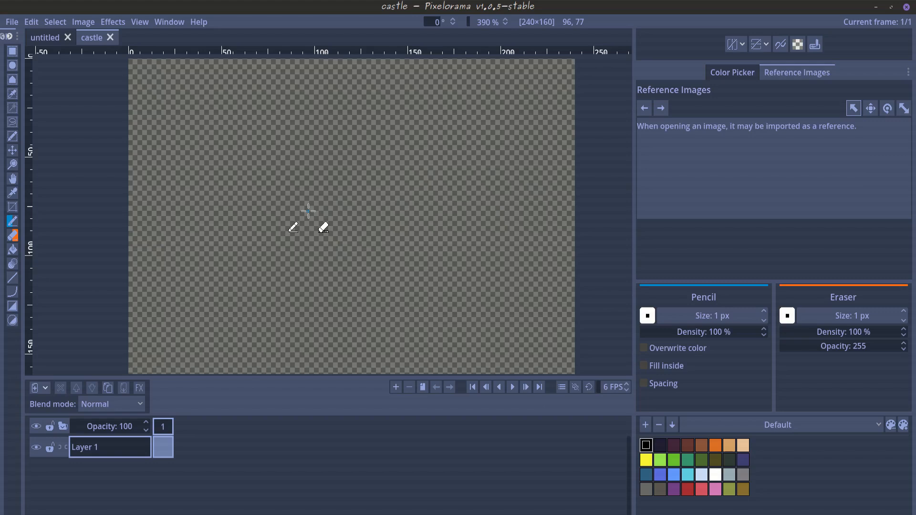
pyautogui.moveTo(304, 214); pyautogui.dragTo(317, 204)
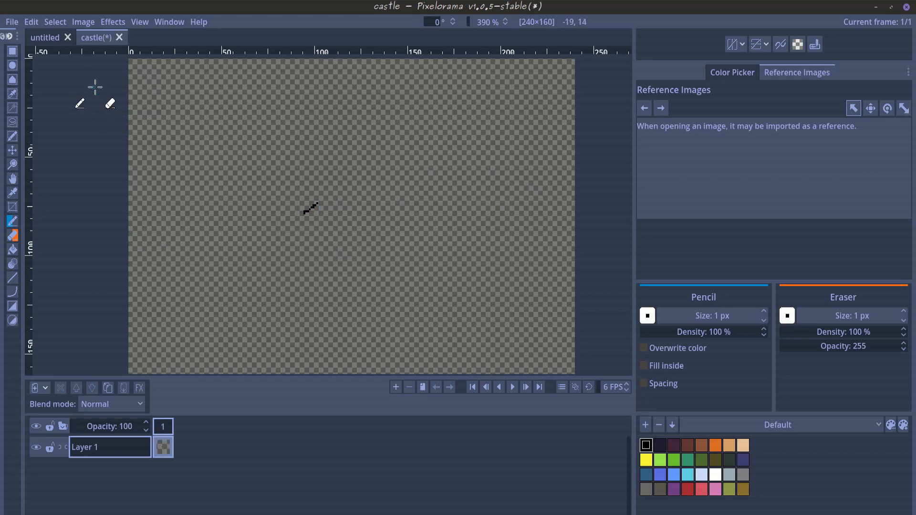
# - Close the untitled project and keep the castle project open
pyautogui.click(11, 22)
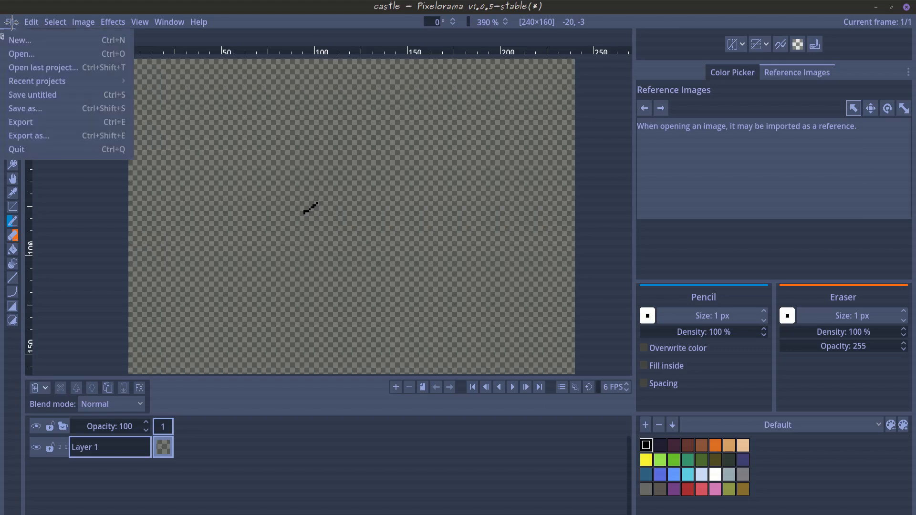
pyautogui.click(11, 22)
pyautogui.click(67, 37)
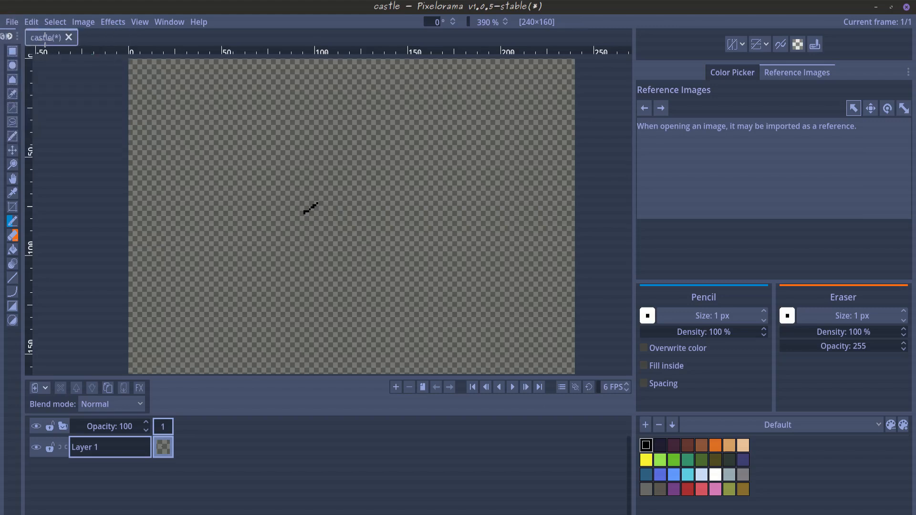
# - Open both Screenshot PNG files from the home folder, filtering the files to PNG Image
pyautogui.click(9, 21)
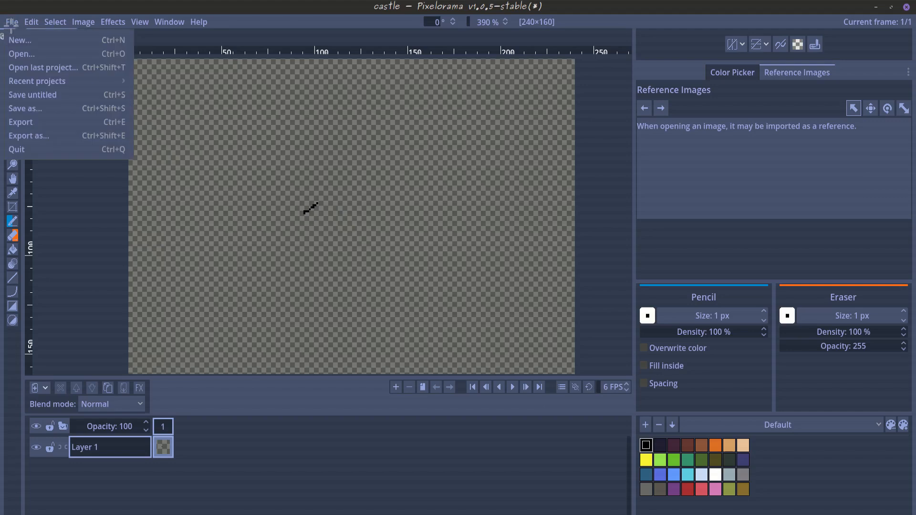
pyautogui.click(39, 53)
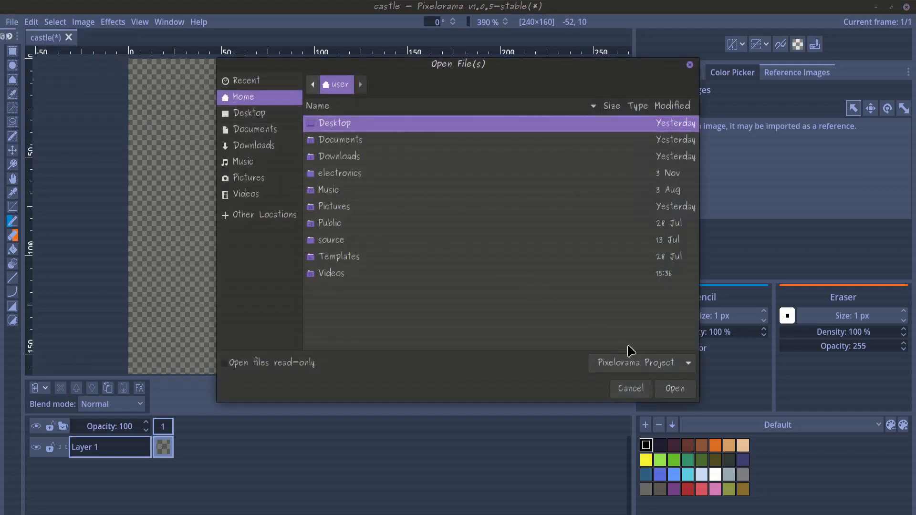
pyautogui.click(690, 366)
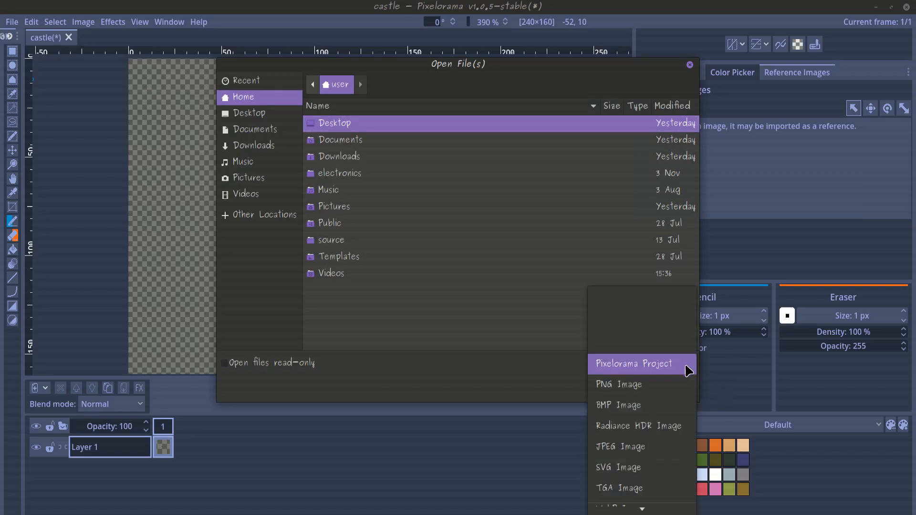
pyautogui.click(669, 394)
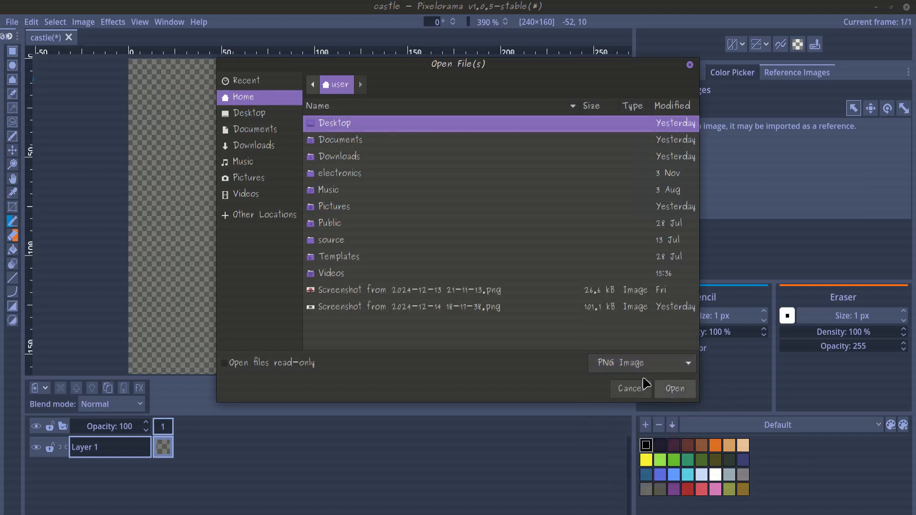
pyautogui.click(471, 294)
pyautogui.keyDown('shift'); pyautogui.click(468, 311); pyautogui.keyUp('shift')
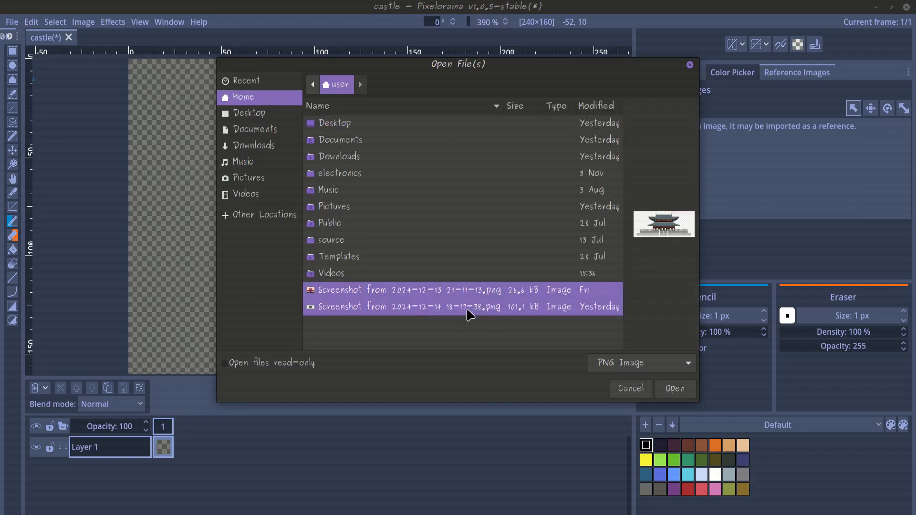
pyautogui.click(675, 389)
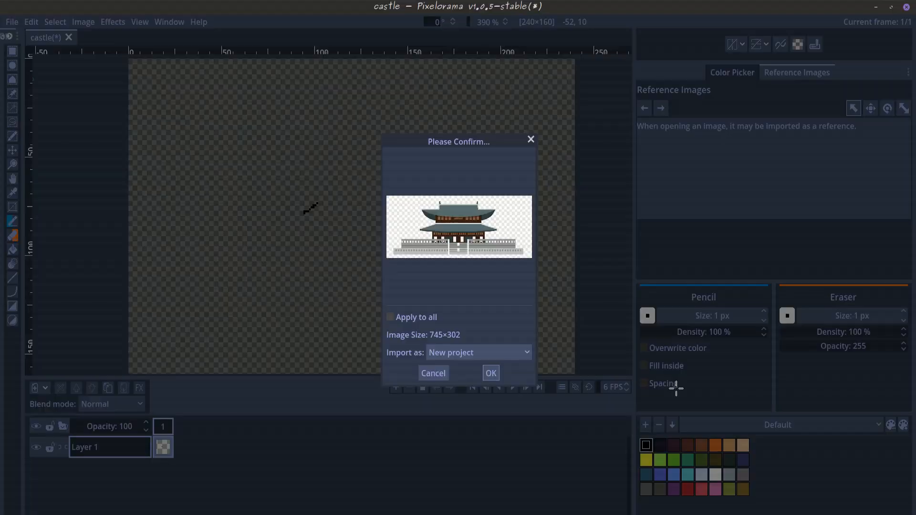
# - Import both the grey palace picture and the red pagoda picture as new reference images
pyautogui.click(512, 354)
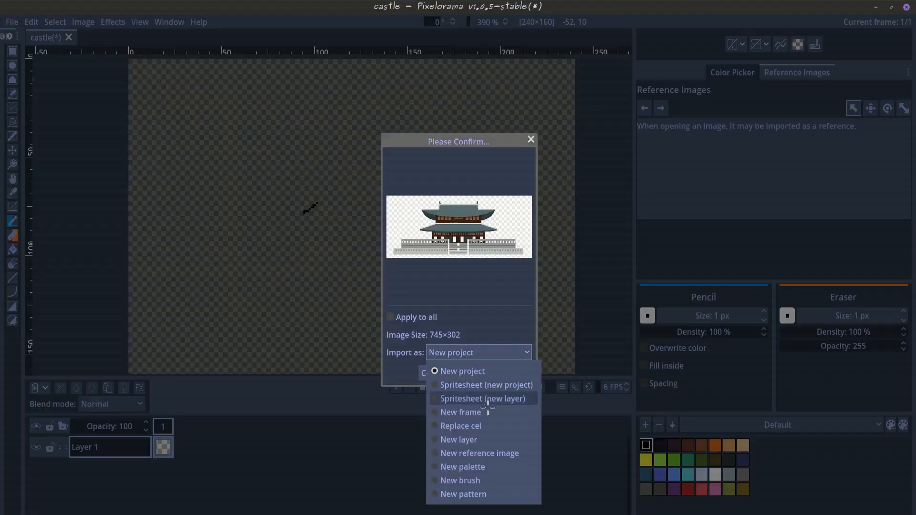
pyautogui.click(462, 453)
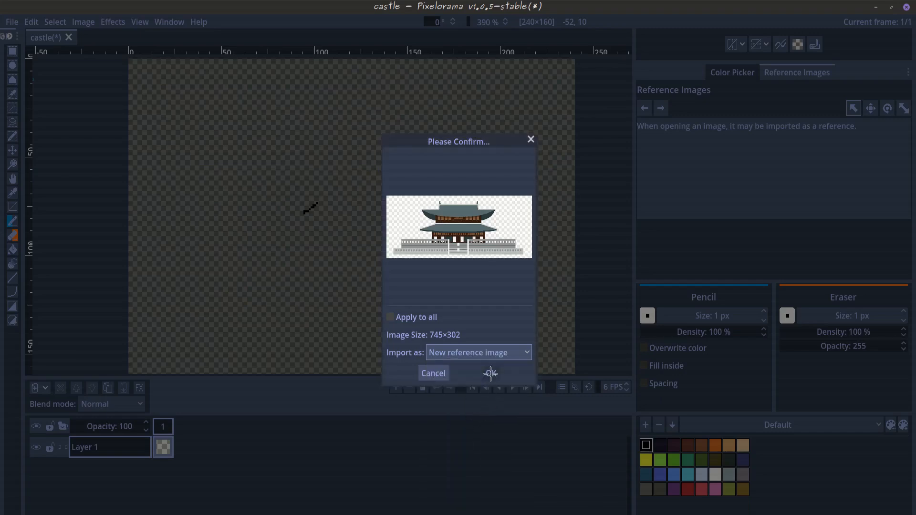
pyautogui.click(491, 374)
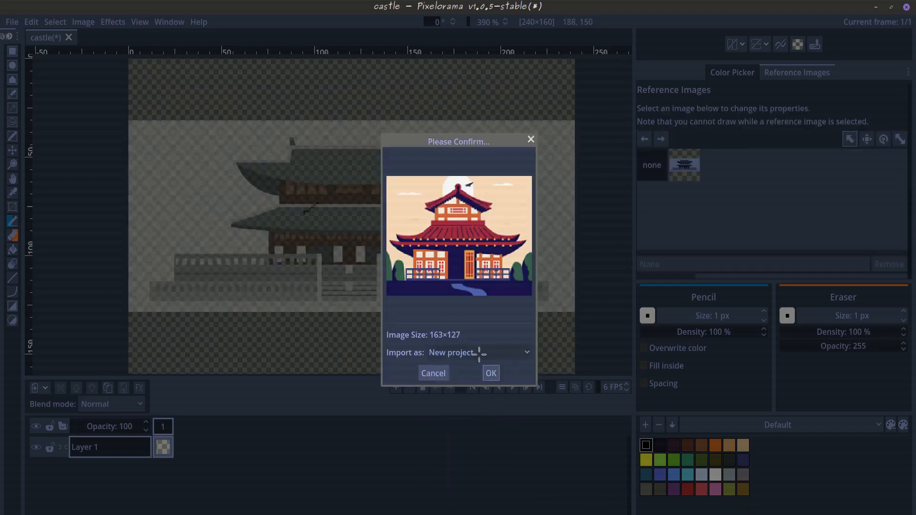
pyautogui.click(479, 353)
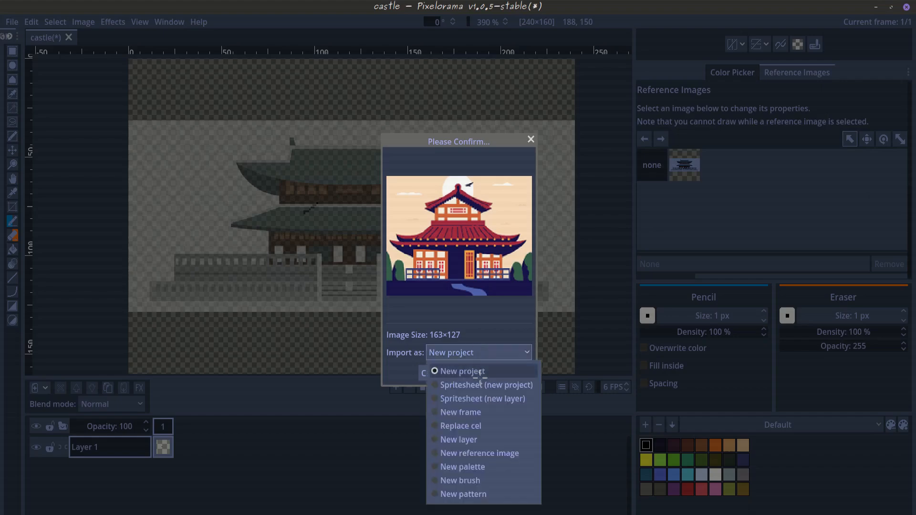
pyautogui.click(478, 453)
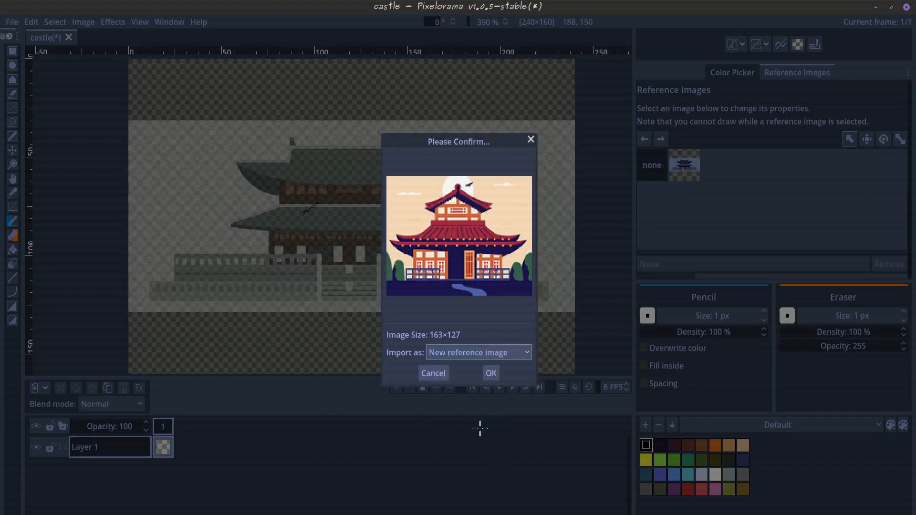
pyautogui.click(490, 373)
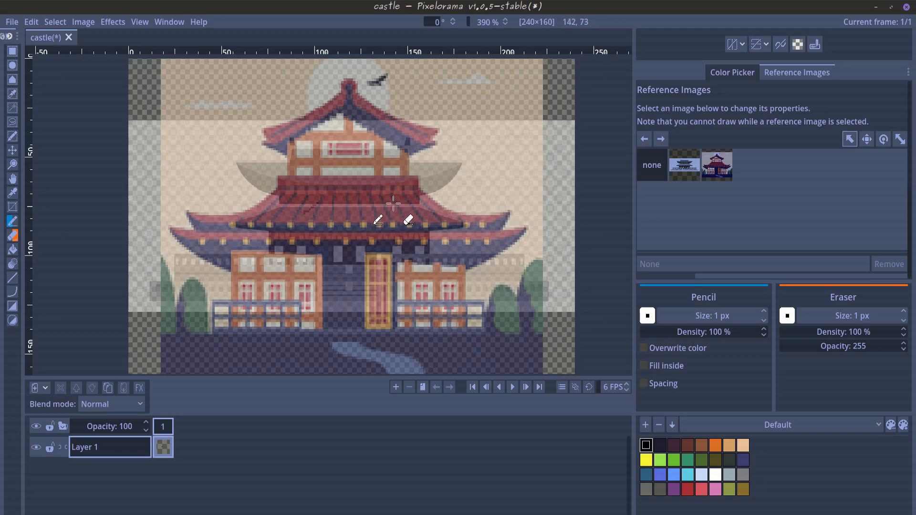
# - Select the grey palace reference image and move it toward the canvas's lower right
pyautogui.scroll(-2, 394, 204)
pyautogui.scroll(1, 393, 204)
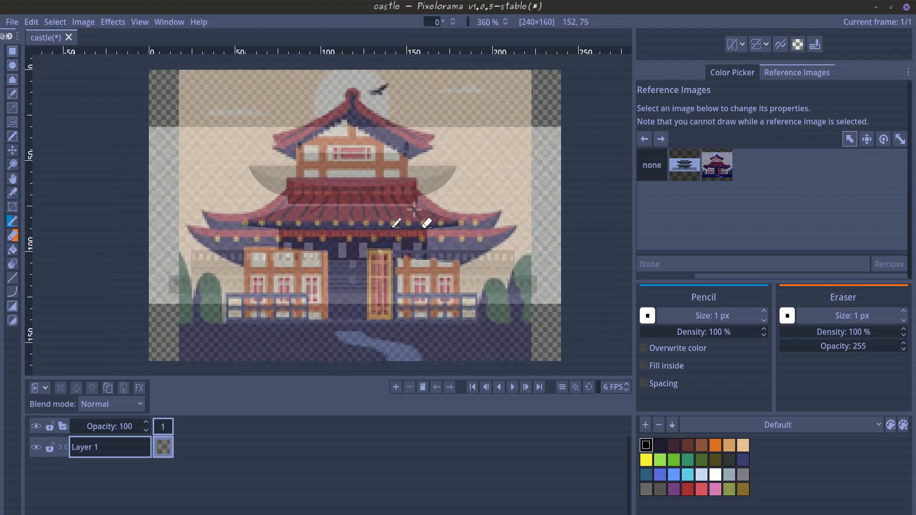
pyautogui.click(685, 165)
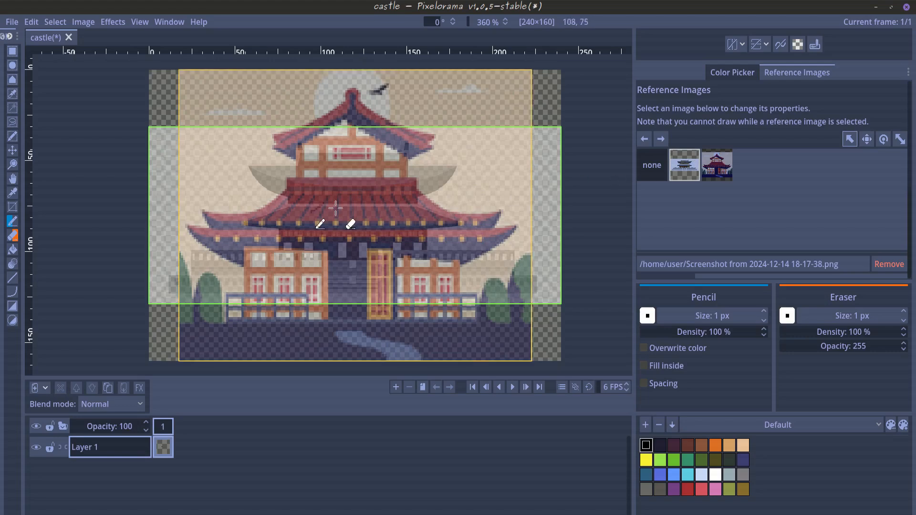
pyautogui.moveTo(344, 208); pyautogui.dragTo(472, 244)
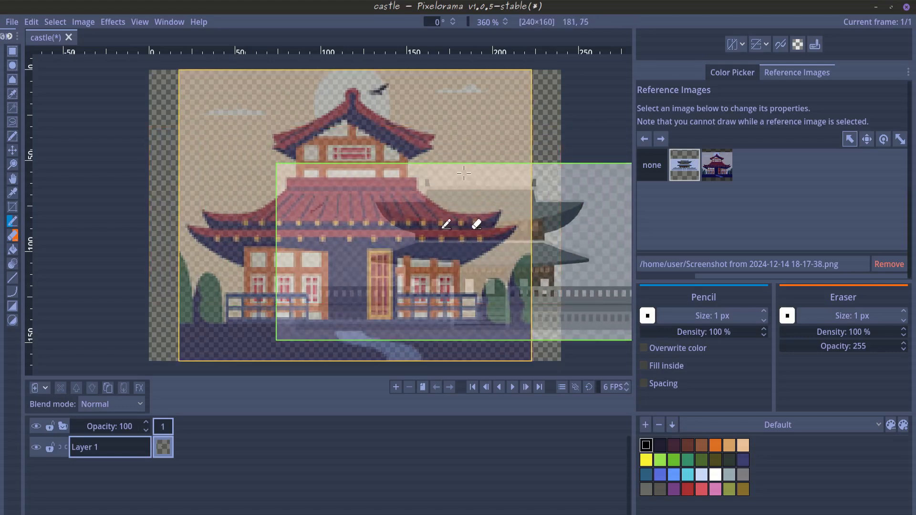
# - Select the red pagoda reference image and move it past the right edge of the canvas
pyautogui.click(710, 160)
pyautogui.scroll(-4, 549, 146)
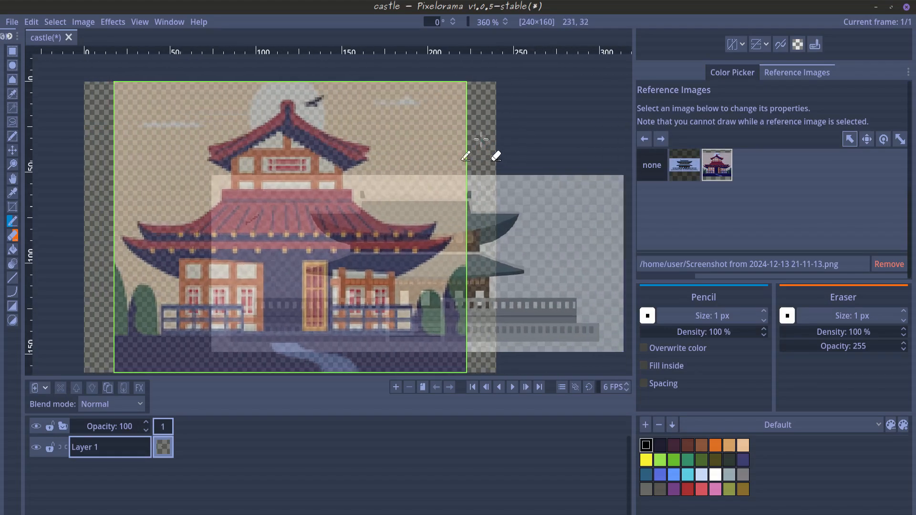
pyautogui.moveTo(397, 156); pyautogui.dragTo(537, 158)
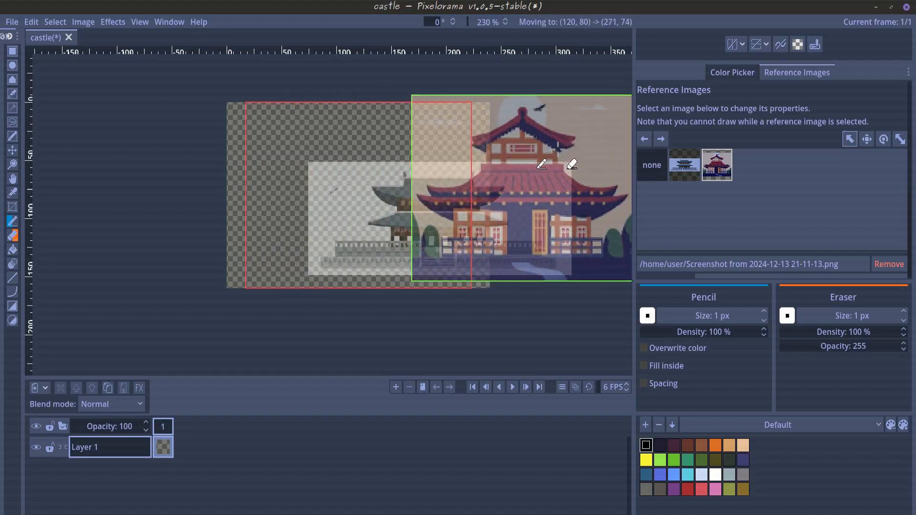
pyautogui.scroll(1, 540, 150)
pyautogui.scroll(4, 540, 151)
pyautogui.moveTo(507, 128); pyautogui.dragTo(430, 132)
pyautogui.scroll(-2, 466, 137)
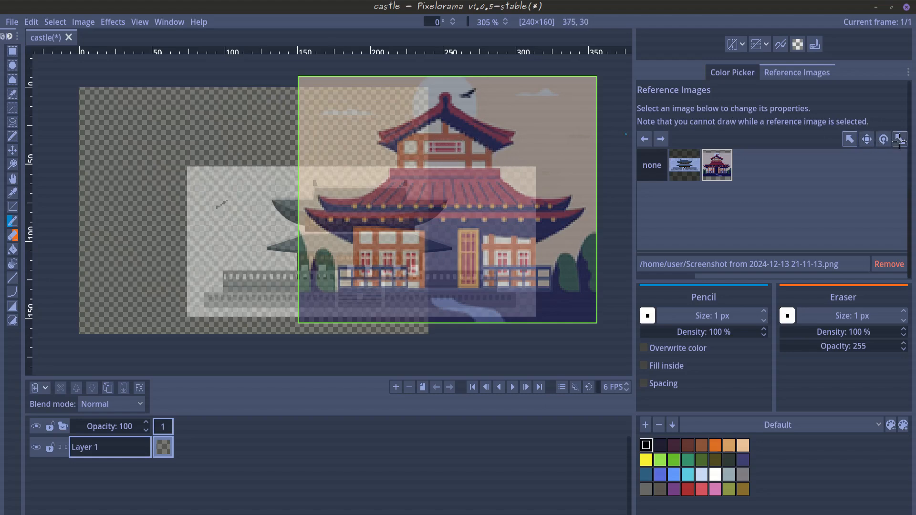
# - Scale the red pagoda reference image down to under half its size and move it beside the canvas's upper-right corner
pyautogui.moveTo(579, 100); pyautogui.dragTo(451, 185)
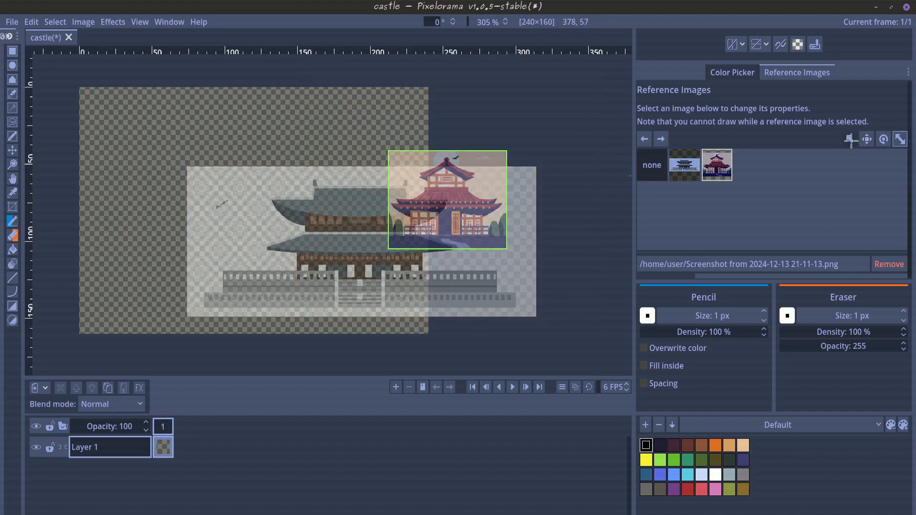
pyautogui.click(851, 140)
pyautogui.moveTo(506, 203); pyautogui.dragTo(543, 132)
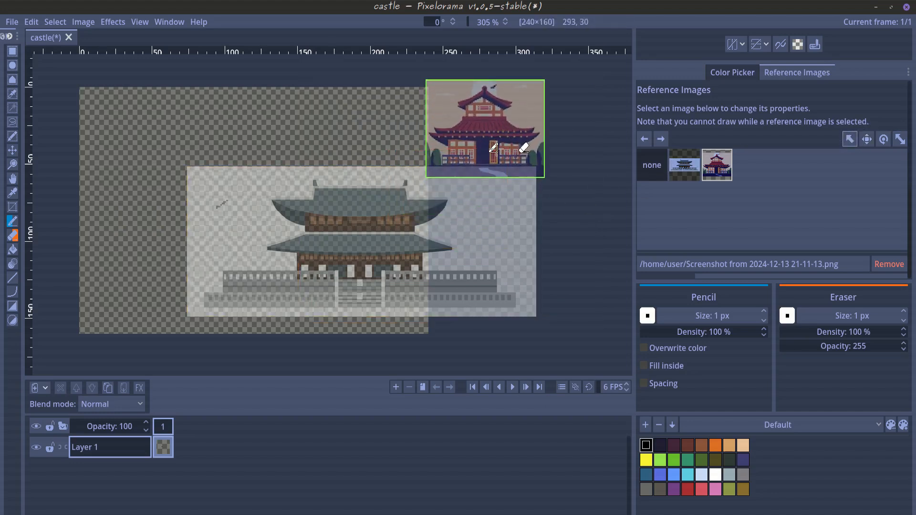
# - Select the grey palace reference image and move it to the right of the canvas, beneath the red pagoda
pyautogui.moveTo(388, 232); pyautogui.dragTo(421, 234)
pyautogui.click(337, 222)
pyautogui.moveTo(327, 246); pyautogui.dragTo(475, 249)
pyautogui.scroll(1, 273, 208)
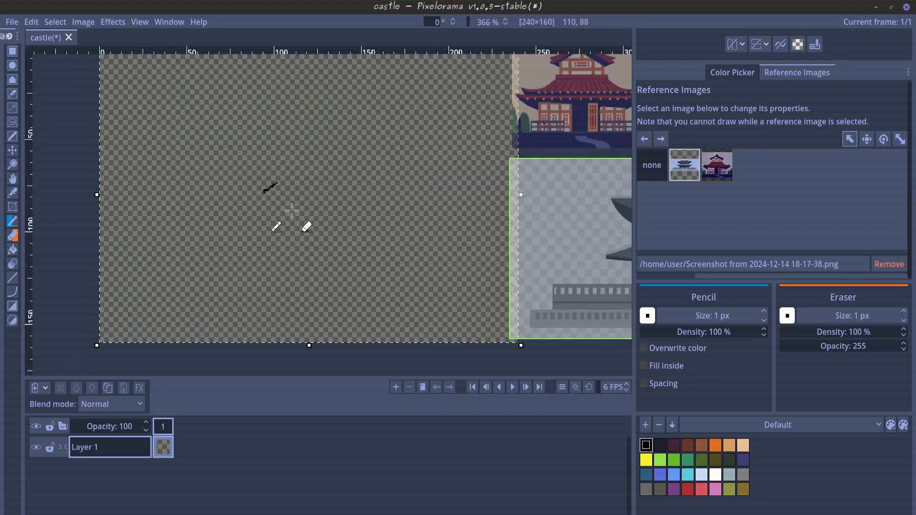
# - Select the whole canvas and delete the black stroke, then clear both the reference image selection and the canvas selection
pyautogui.hotkey('ctrl', 'a')
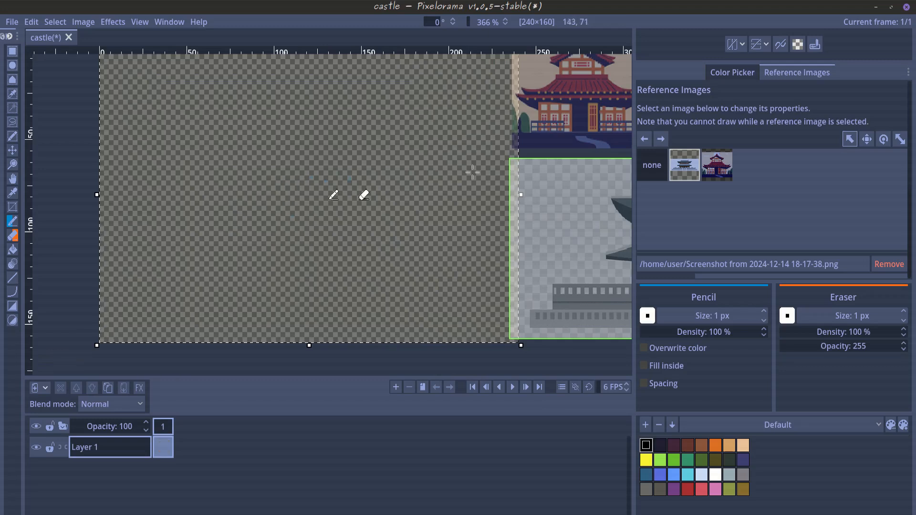
pyautogui.click(662, 168)
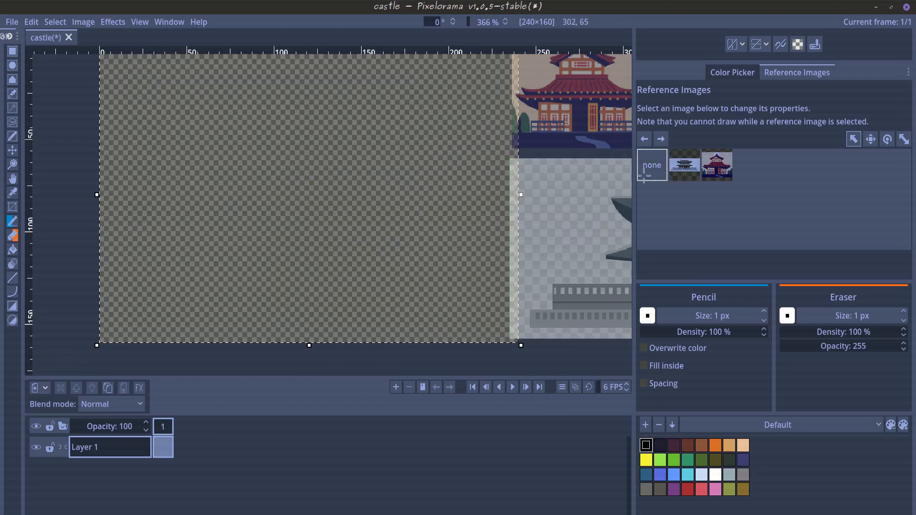
pyautogui.hotkey('ctrl', 'shift', 'a')
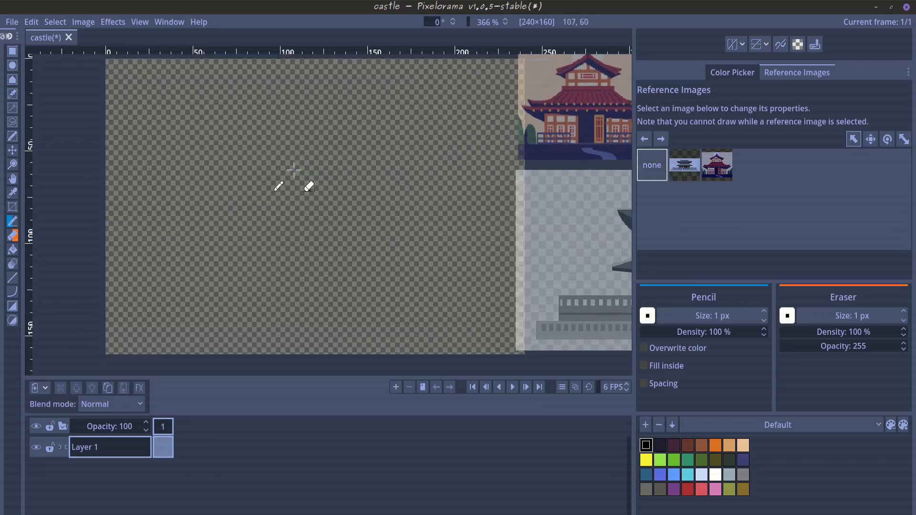
pyautogui.scroll(-1, 294, 170)
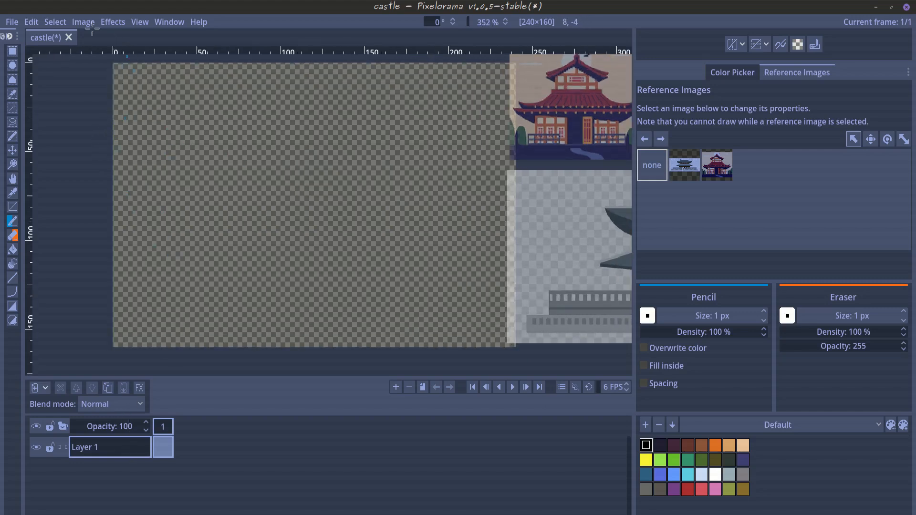
# - Start a Gradient effect on Layer 1 and set its left color stop to brown 6c4c1e
pyautogui.click(106, 22)
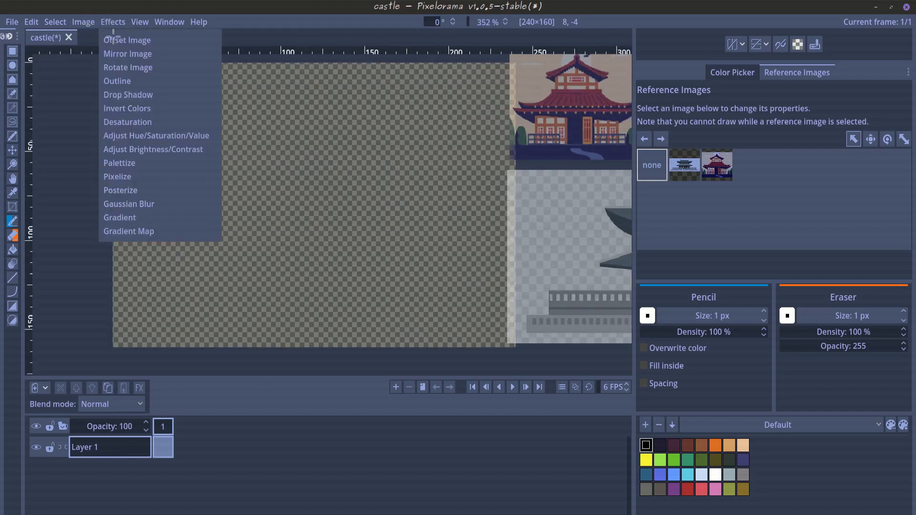
pyautogui.click(138, 218)
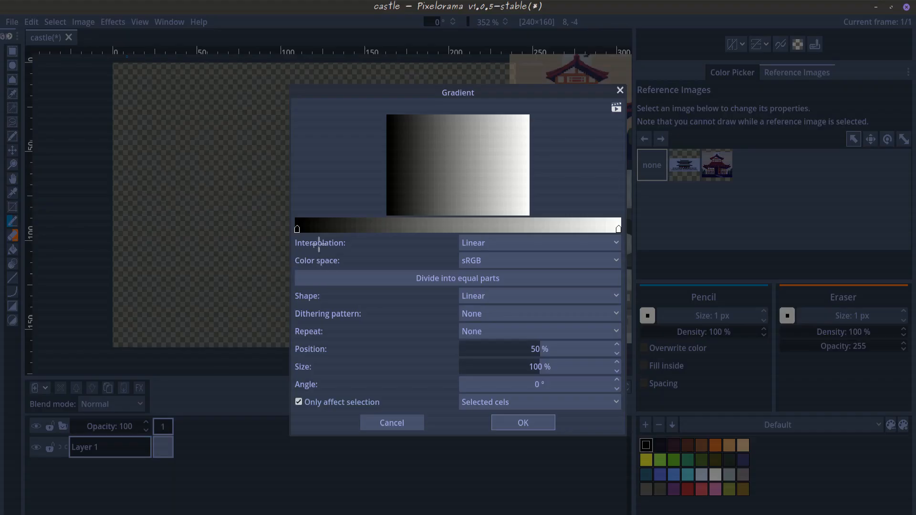
pyautogui.doubleClick(297, 229)
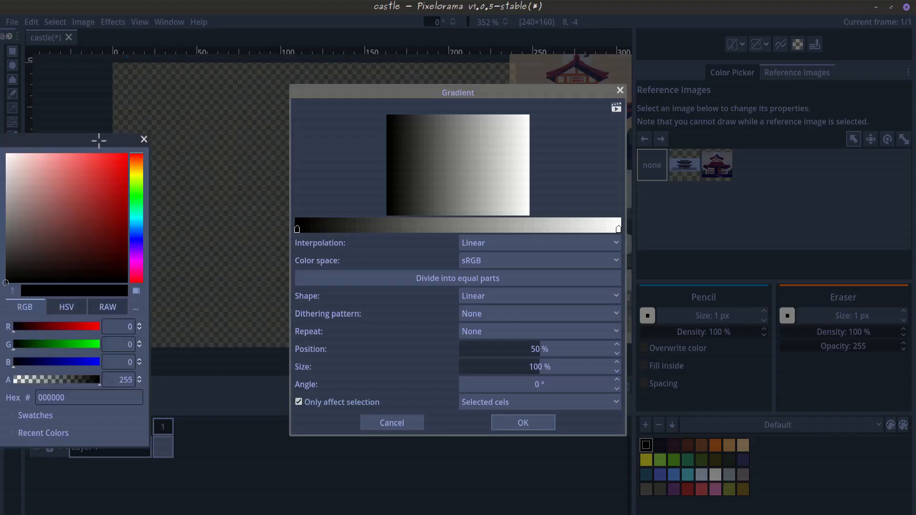
pyautogui.moveTo(98, 140); pyautogui.dragTo(192, 125)
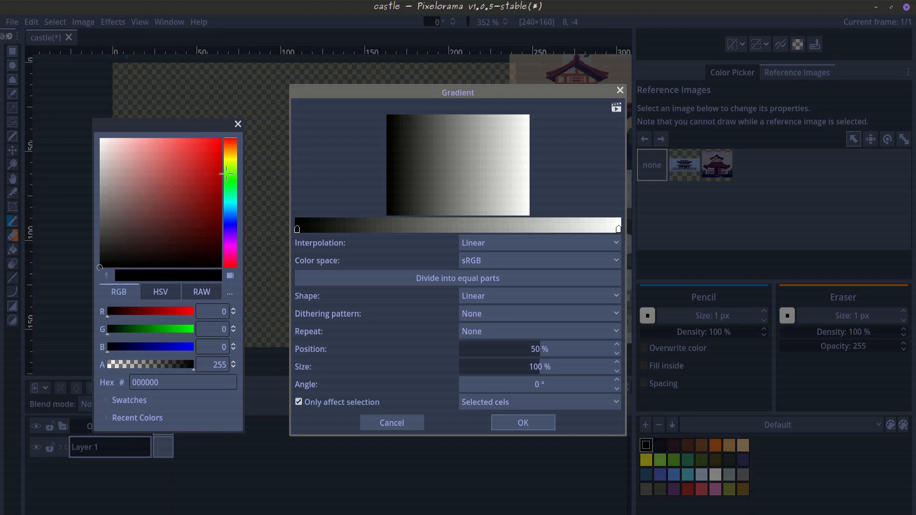
pyautogui.click(230, 149)
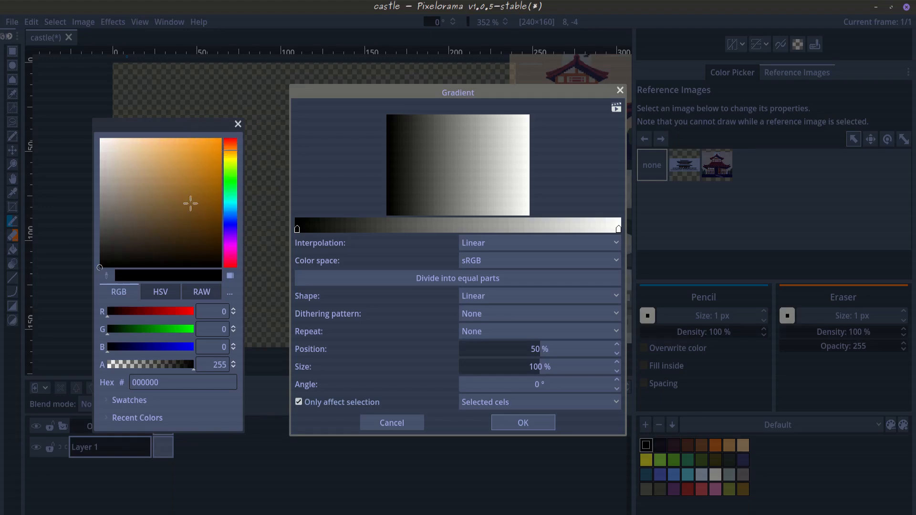
pyautogui.moveTo(188, 203)
pyautogui.mouseDown()
pyautogui.moveTo(193, 229)
pyautogui.moveTo(188, 214)
pyautogui.mouseUp()
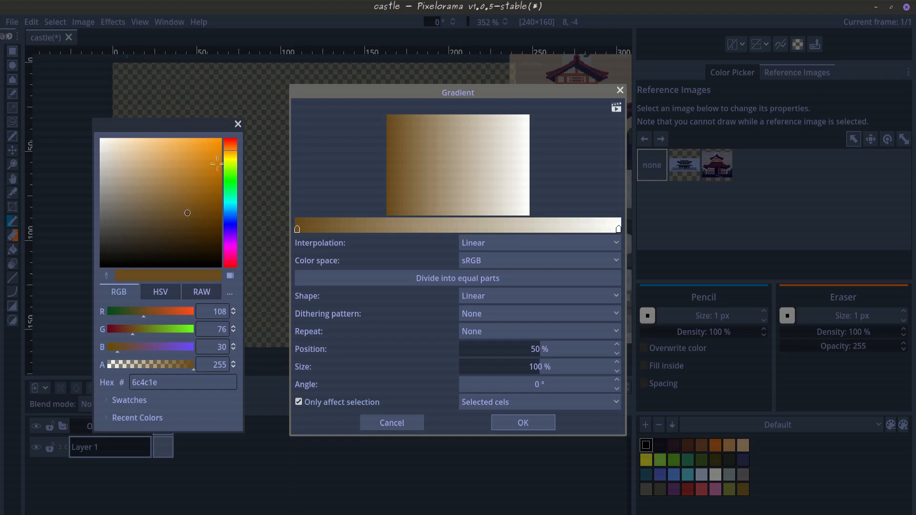
# - Set the gradient's right color stop to yellow c3c82c and close the color picker
pyautogui.click(530, 206)
pyautogui.doubleClick(620, 228)
pyautogui.moveTo(406, 138); pyautogui.dragTo(186, 111)
pyautogui.click(130, 400)
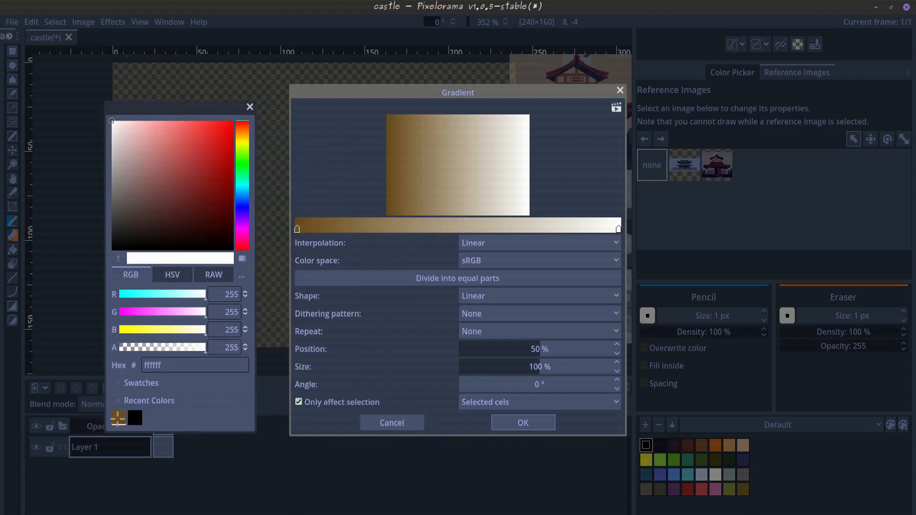
pyautogui.click(118, 419)
pyautogui.moveTo(199, 195); pyautogui.dragTo(184, 136)
pyautogui.click(244, 141)
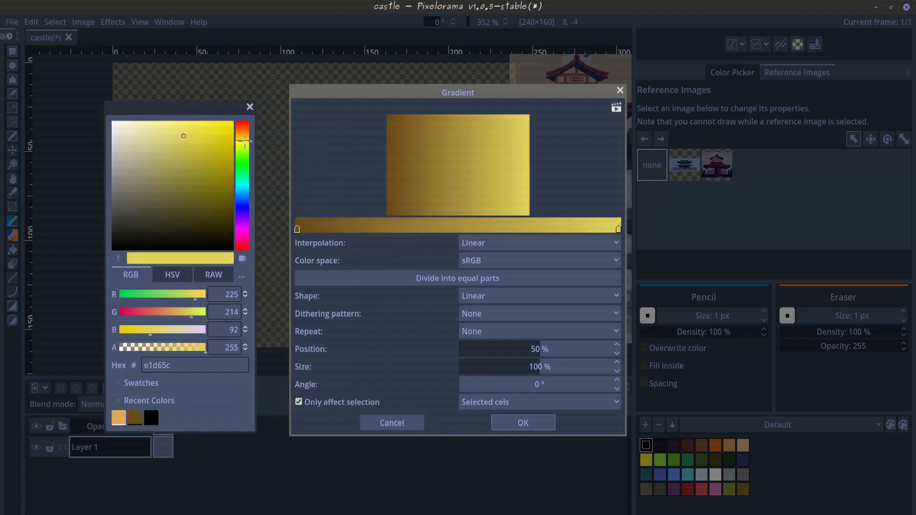
pyautogui.moveTo(244, 141); pyautogui.dragTo(207, 149)
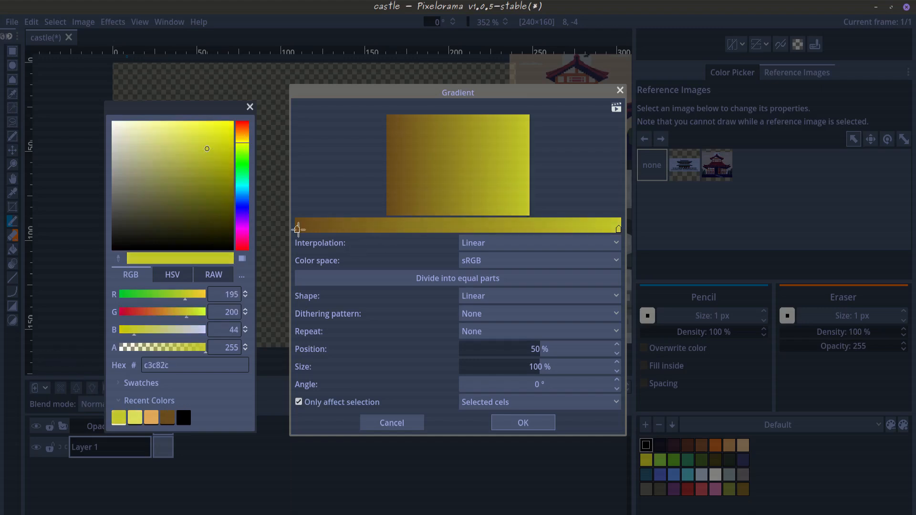
pyautogui.click(250, 106)
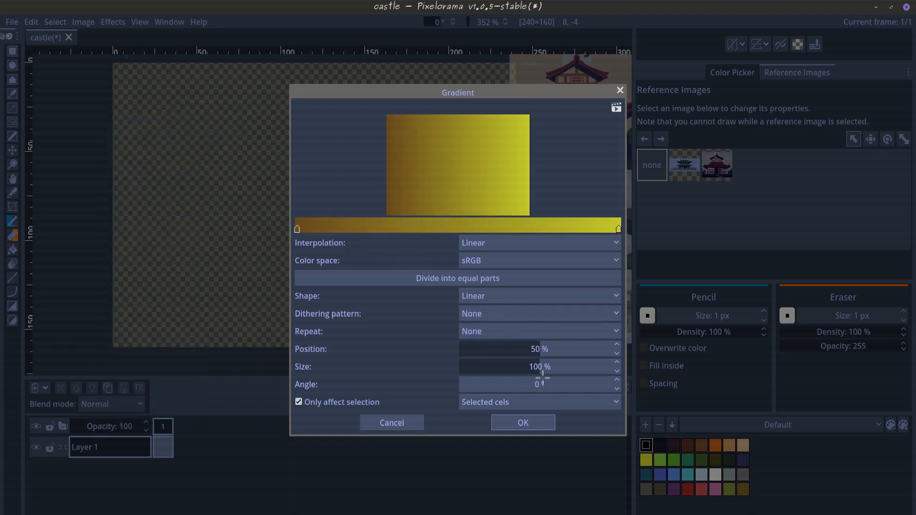
# - Set the gradient's angle to 90° and its dithering pattern to Bayer 8x8
pyautogui.moveTo(467, 389); pyautogui.dragTo(506, 389)
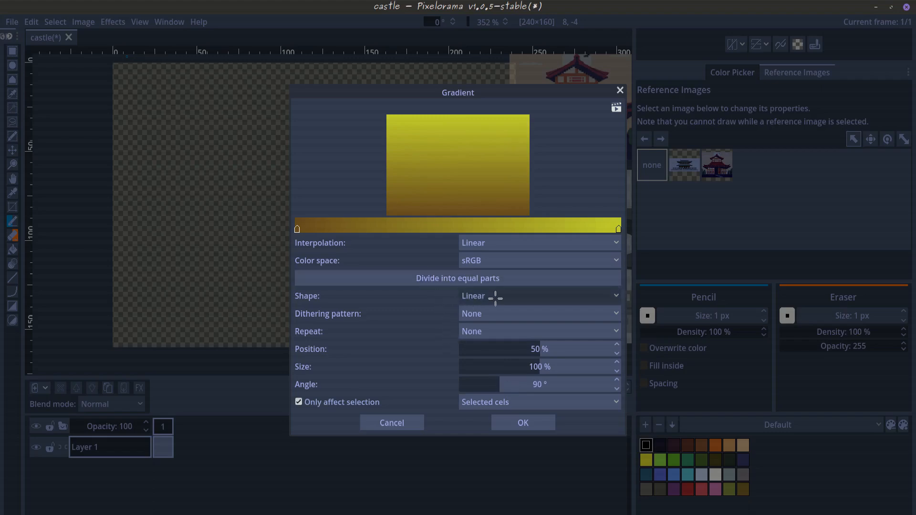
pyautogui.click(499, 313)
pyautogui.click(506, 386)
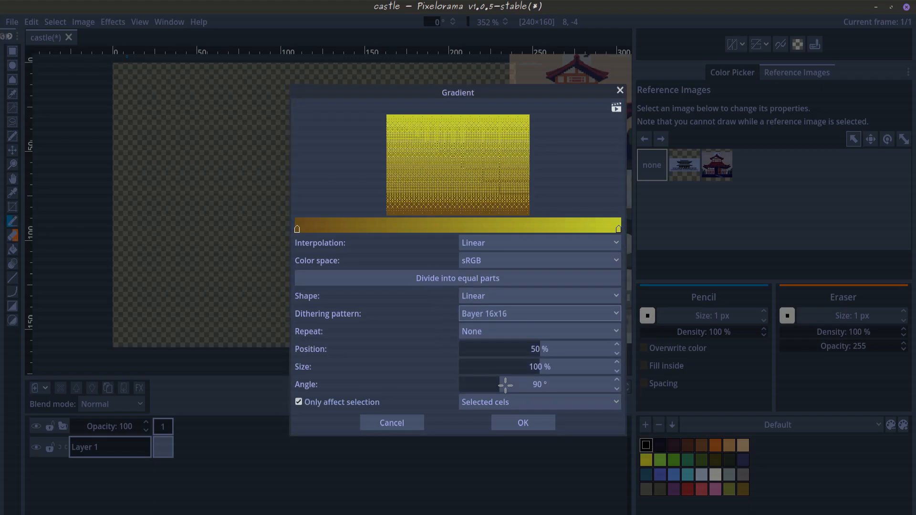
pyautogui.click(500, 314)
pyautogui.click(501, 372)
# - Move the brown stop slightly and the yellow stop well inward along the gradient bar, and apply the effect
pyautogui.moveTo(618, 229); pyautogui.dragTo(515, 230)
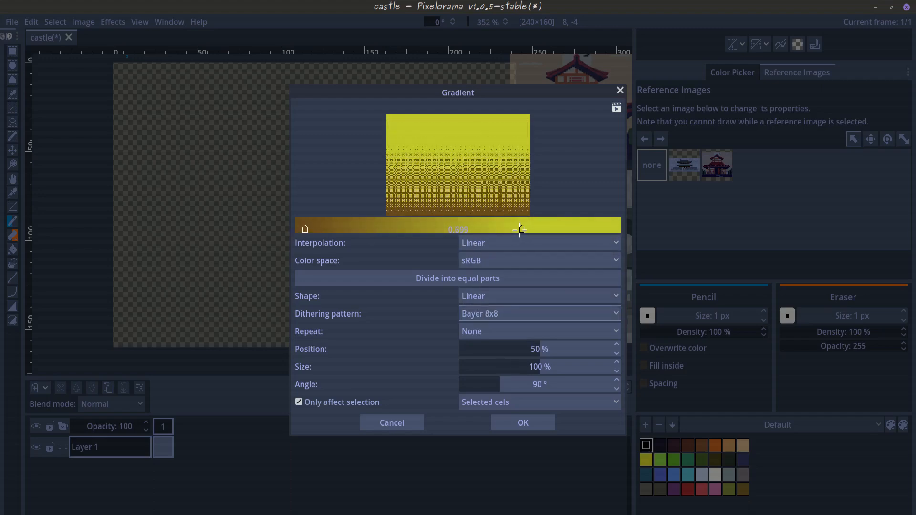
pyautogui.click(524, 423)
pyautogui.scroll(-2, 337, 262)
pyautogui.scroll(2, 350, 256)
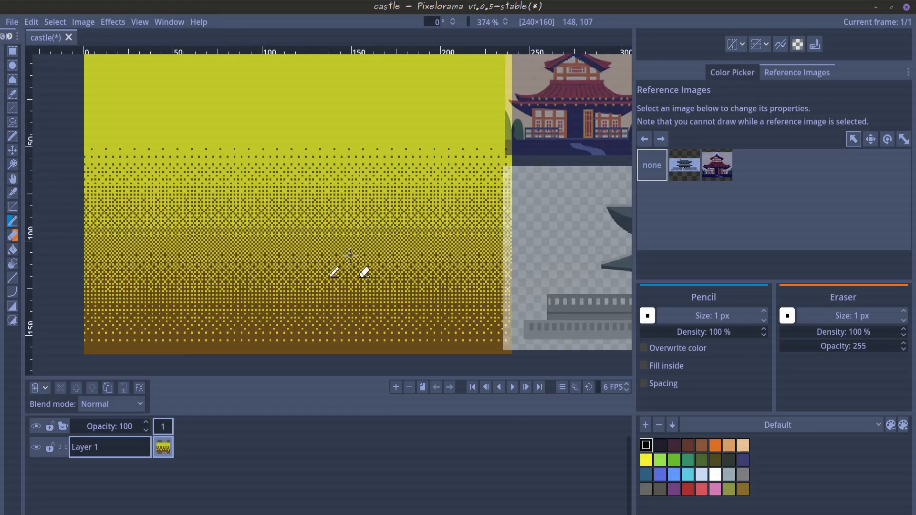
pyautogui.scroll(-2, 350, 256)
pyautogui.scroll(2, 339, 261)
pyautogui.scroll(-2, 291, 202)
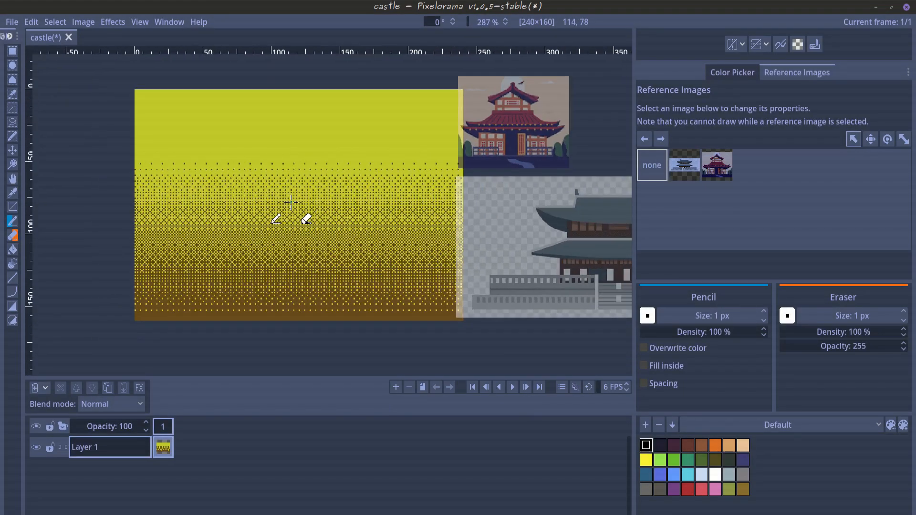
pyautogui.scroll(1, 291, 202)
# - Reapply the Gradient effect to Layer 1 with the yellow color stop moved slightly back outward
pyautogui.click(112, 22)
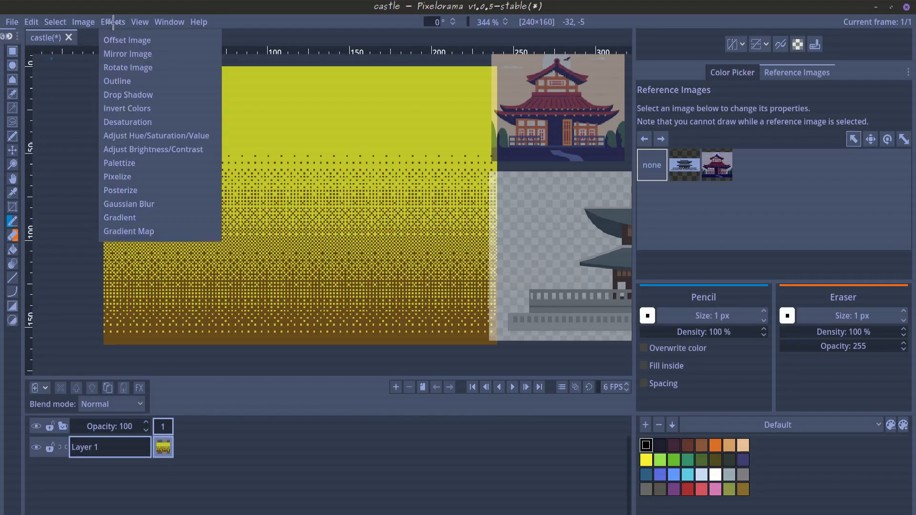
pyautogui.click(176, 217)
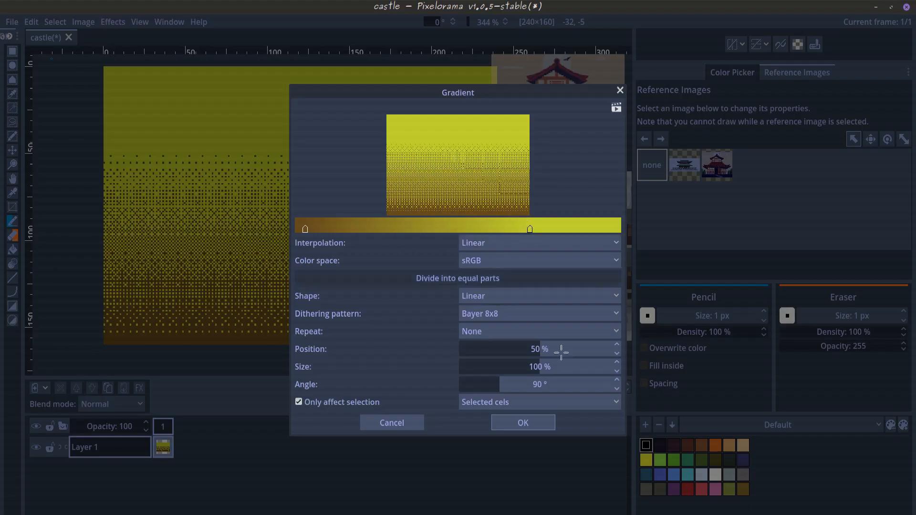
pyautogui.click(540, 424)
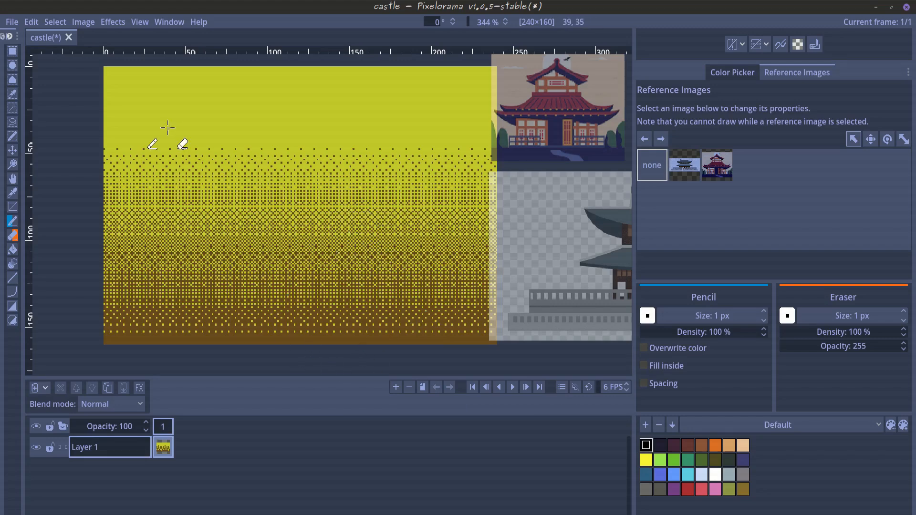
# - Save the project as castle in the home folder, in the Pixelorama Project format
pyautogui.click(12, 22)
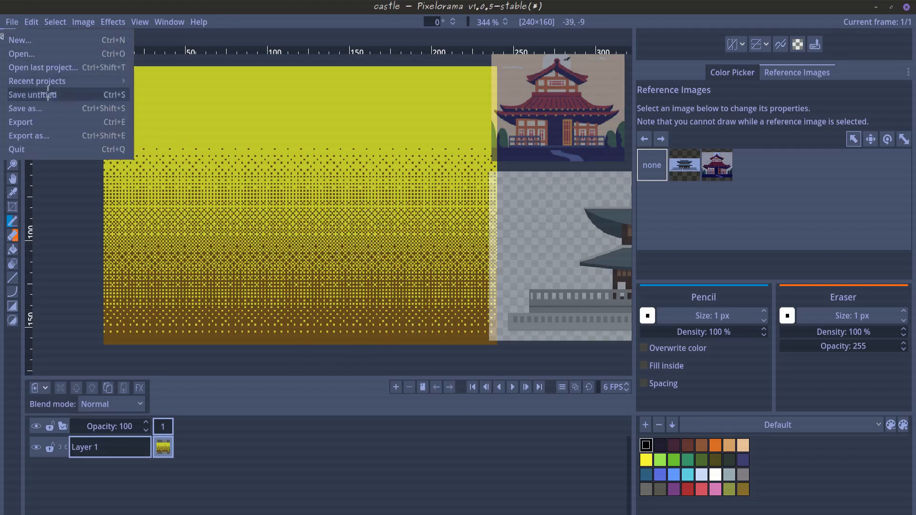
pyautogui.click(52, 109)
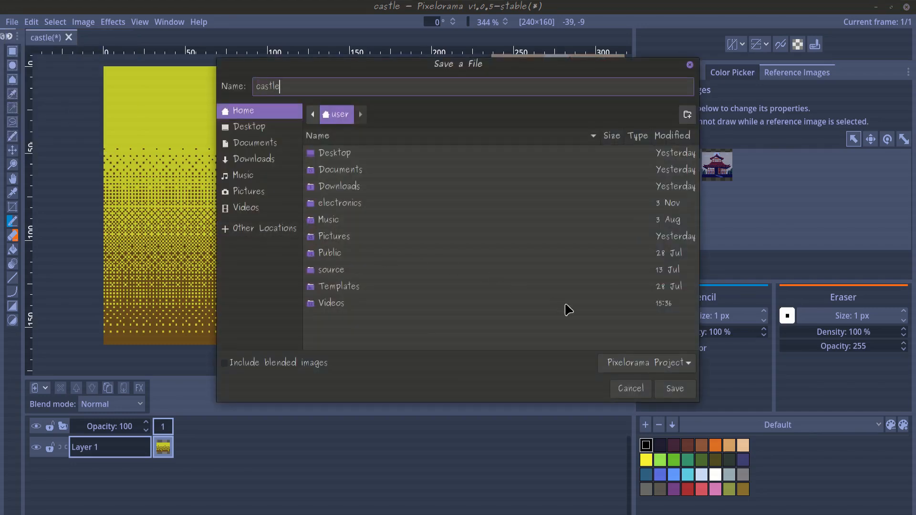
pyautogui.click(681, 391)
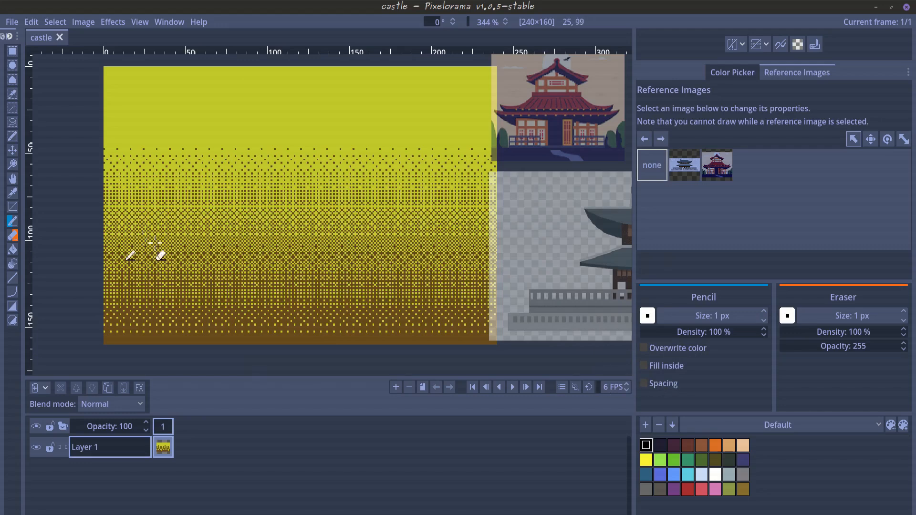
# - Rename Layer 1 as background
pyautogui.doubleClick(105, 451)
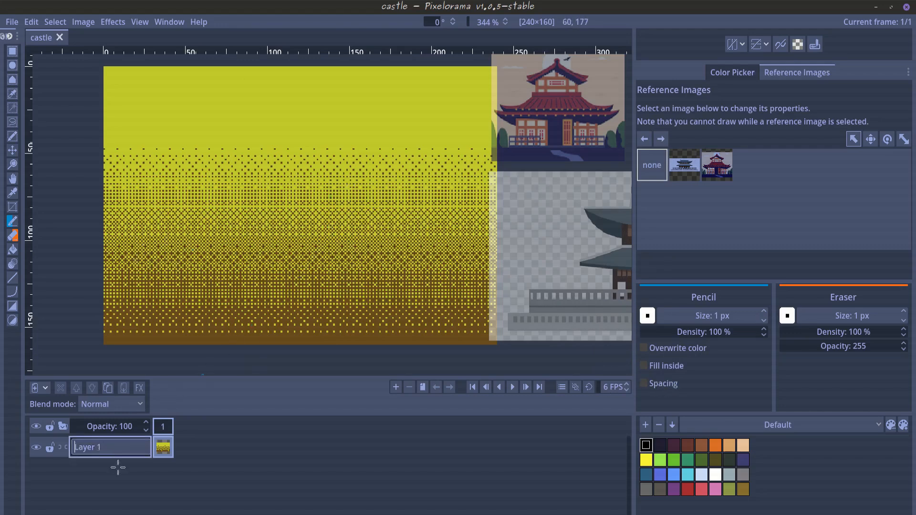
pyautogui.write('background')
pyautogui.press('Return')
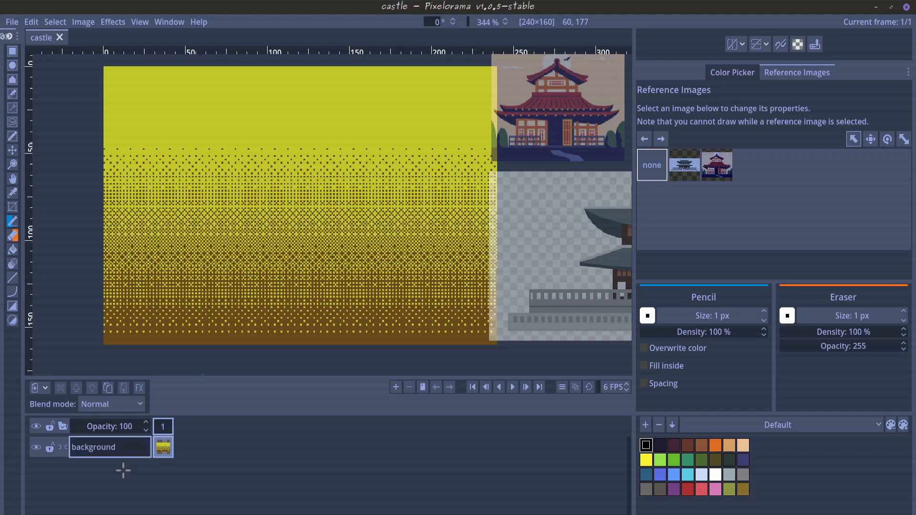
# - Add a new layer above the background layer, name it castle, and make it the active layer
pyautogui.click(34, 387)
pyautogui.doubleClick(98, 447)
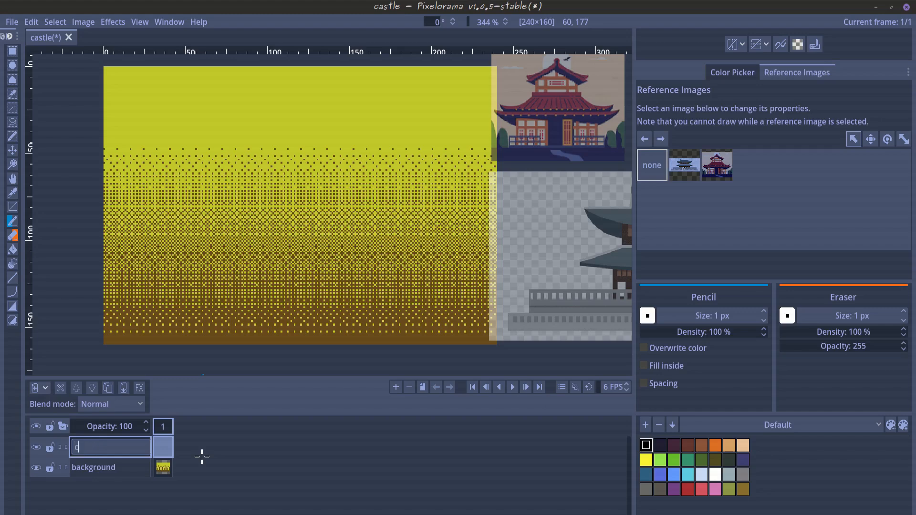
pyautogui.press('Return')
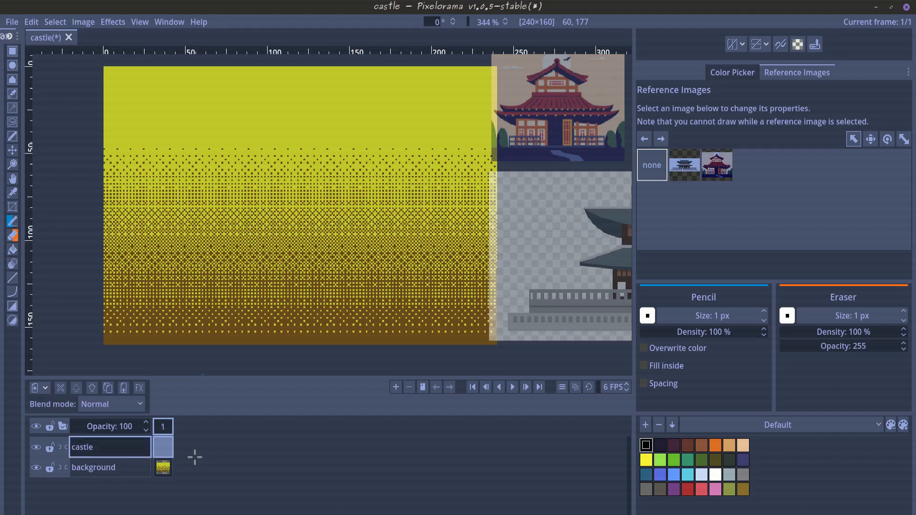
pyautogui.click(133, 468)
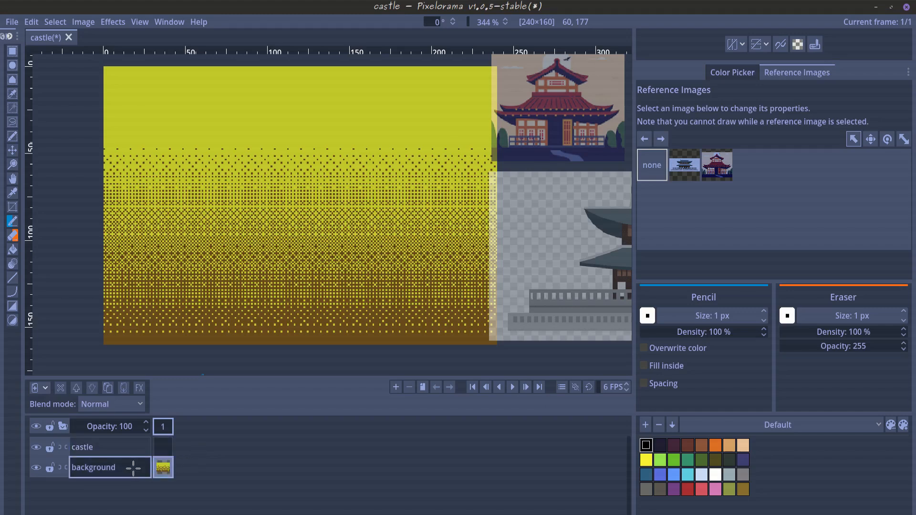
pyautogui.click(132, 448)
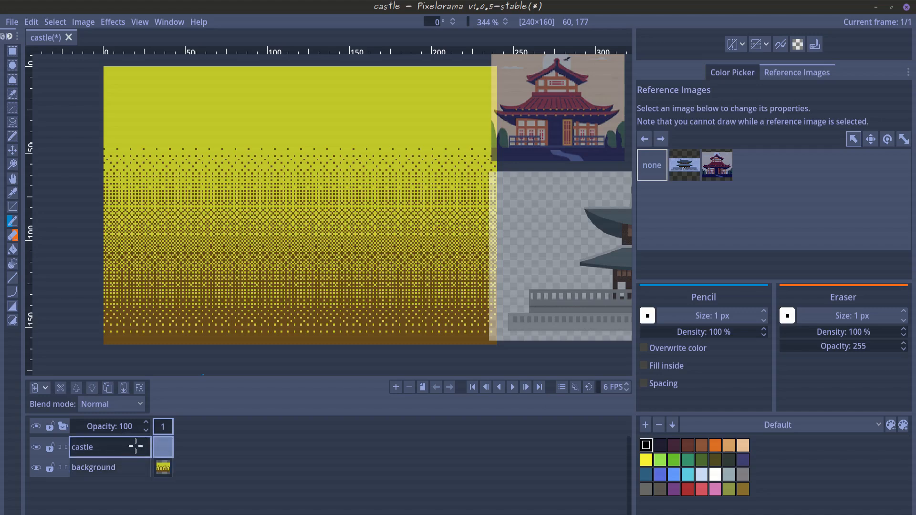
# - Select the grey palace reference image and move it over the lower part of the canvas for tracing
pyautogui.moveTo(374, 216); pyautogui.dragTo(348, 211)
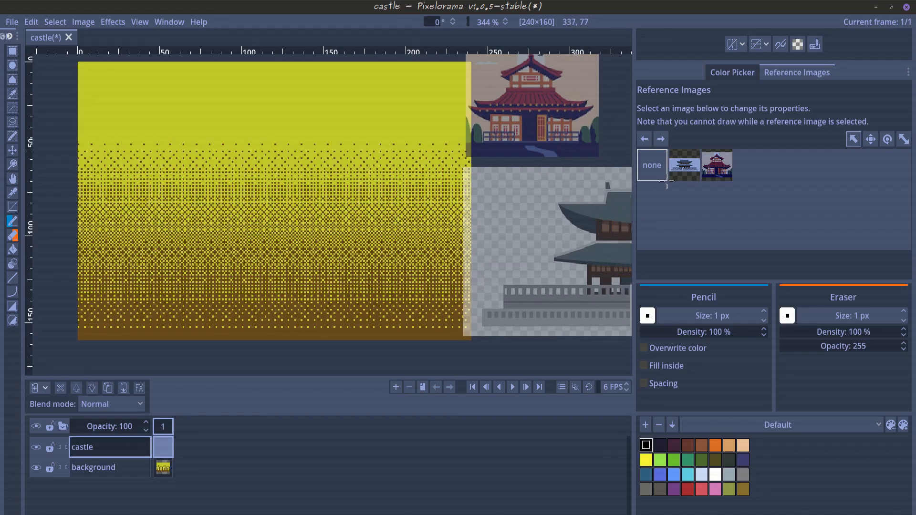
pyautogui.click(685, 165)
pyautogui.moveTo(589, 260); pyautogui.dragTo(278, 271)
pyautogui.scroll(4, 96, 301)
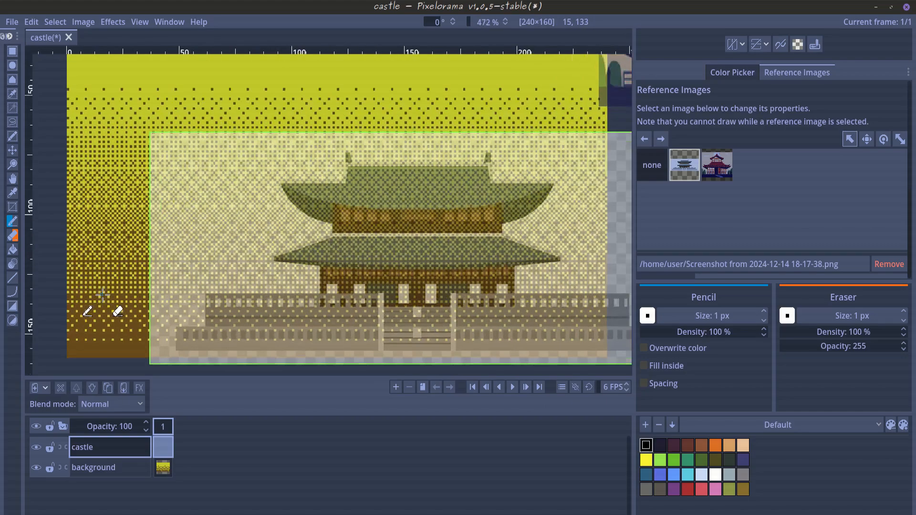
pyautogui.scroll(2, 148, 274)
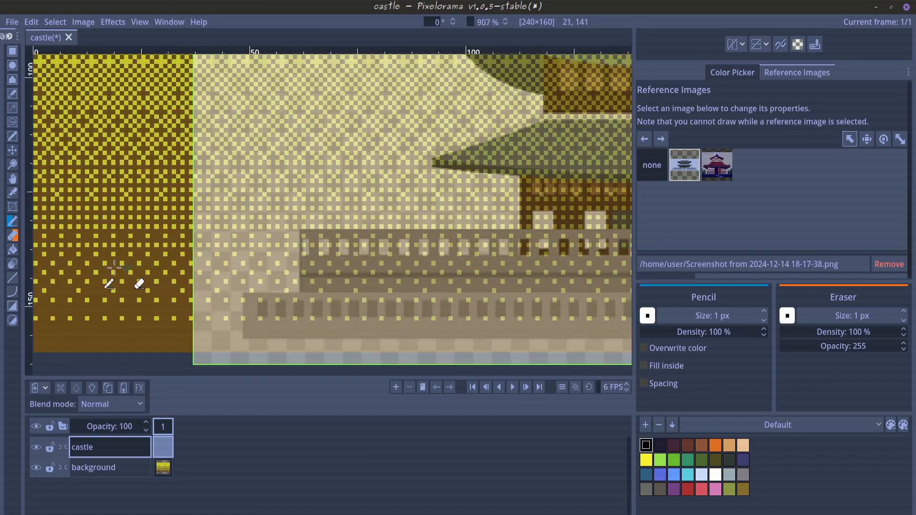
# - Deselect the reference image and trace the left wall's outer edges and lower rail with 2 px grey lines
pyautogui.click(13, 278)
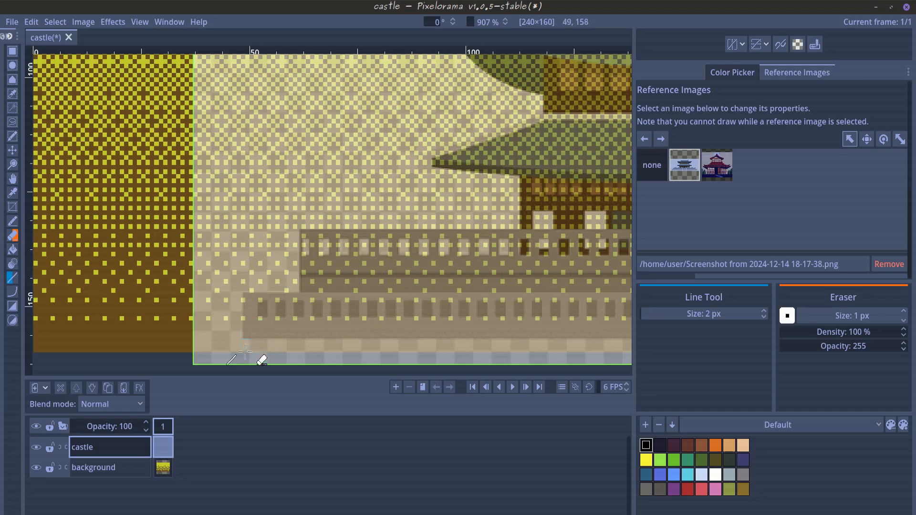
pyautogui.moveTo(246, 360); pyautogui.dragTo(246, 296)
pyautogui.click(652, 165)
pyautogui.moveTo(246, 297); pyautogui.dragTo(301, 301)
pyautogui.moveTo(299, 301)
pyautogui.mouseDown()
pyautogui.moveTo(247, 310)
pyautogui.moveTo(601, 308)
pyautogui.mouseUp()
# - Trace the left wall's upper rail and the two posts flanking the stairs with the 2 px Line tool
pyautogui.scroll(1, 247, 311)
pyautogui.hscroll(2, 356, 278)
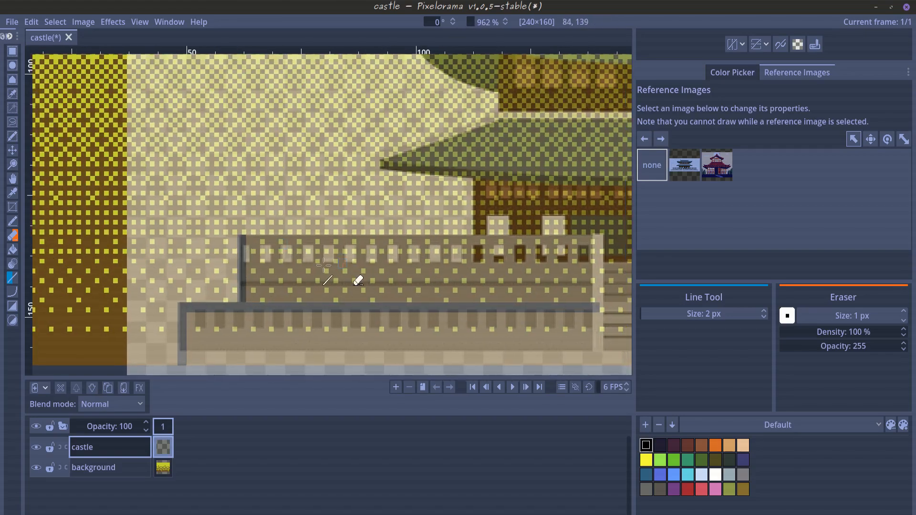
pyautogui.moveTo(172, 239); pyautogui.dragTo(531, 237)
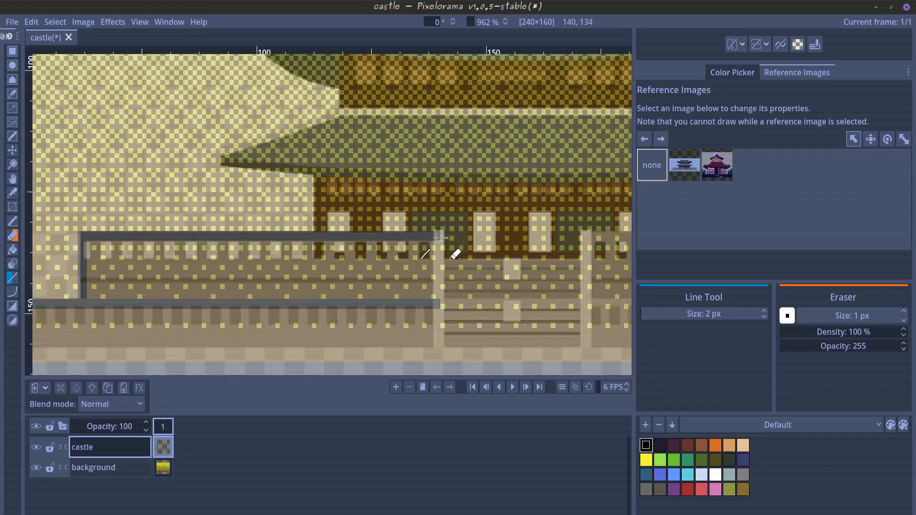
pyautogui.moveTo(441, 237); pyautogui.dragTo(441, 362)
pyautogui.moveTo(515, 311); pyautogui.dragTo(359, 313)
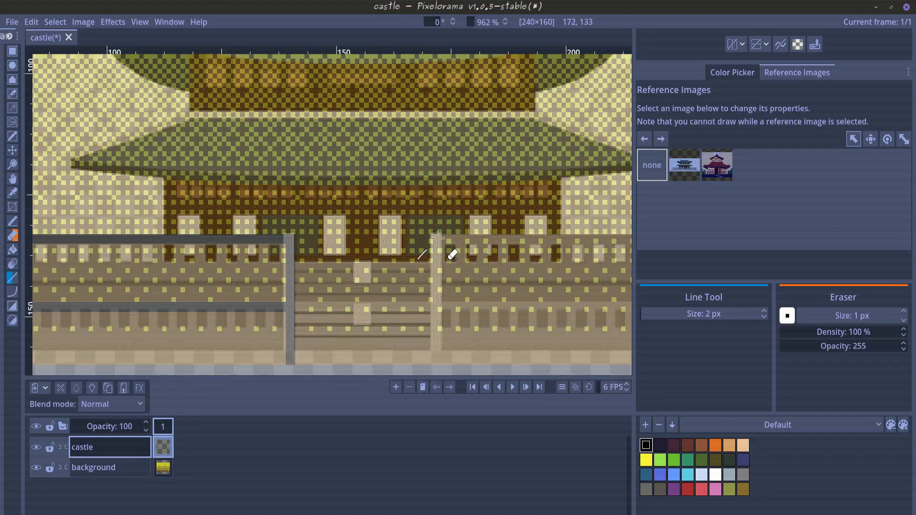
pyautogui.moveTo(431, 238); pyautogui.dragTo(437, 378)
# - Trace the right wall's upper and lower rails from the stair post toward the canvas edge
pyautogui.moveTo(502, 299); pyautogui.dragTo(386, 287)
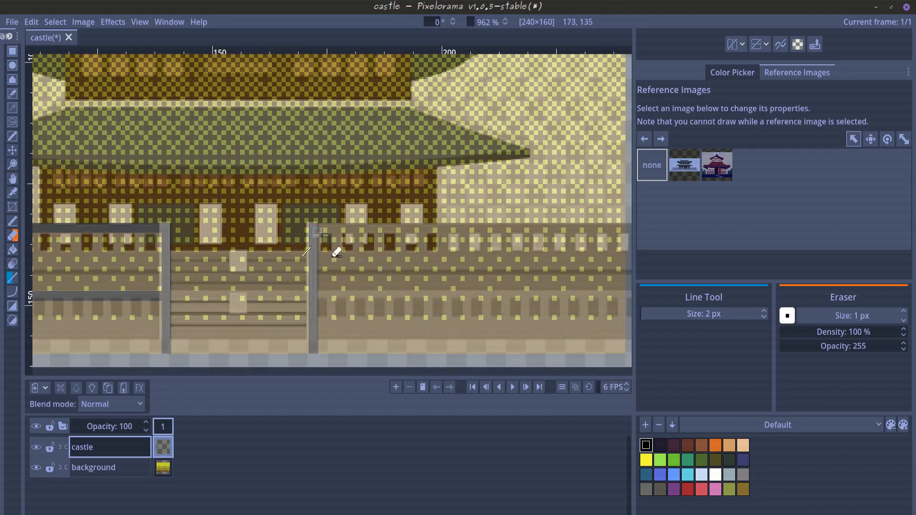
pyautogui.moveTo(460, 244); pyautogui.dragTo(395, 253)
pyautogui.moveTo(250, 236); pyautogui.dragTo(575, 243)
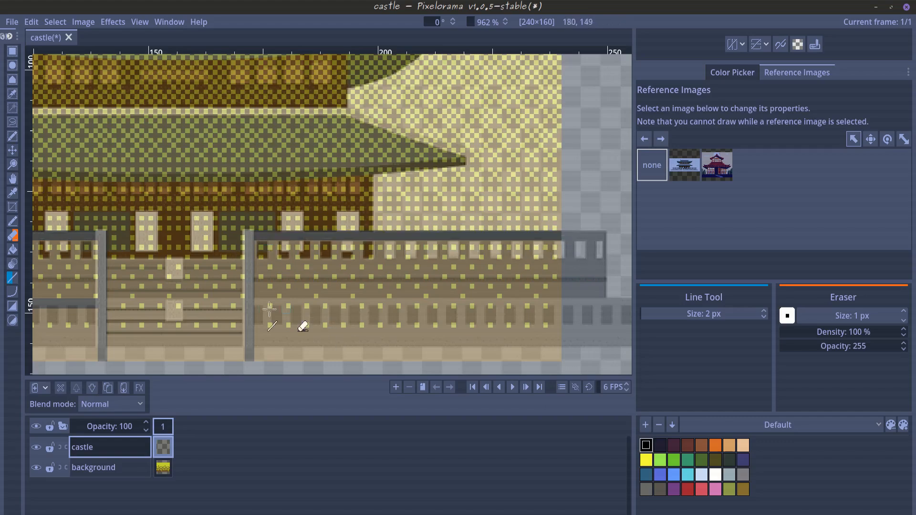
pyautogui.moveTo(255, 304); pyautogui.dragTo(586, 304)
# - Turn on horizontal mirroring and move its symmetry guide to the view center, along the palace's middle
pyautogui.moveTo(191, 239); pyautogui.dragTo(353, 260)
pyautogui.scroll(1, 352, 257)
pyautogui.scroll(-2, 353, 248)
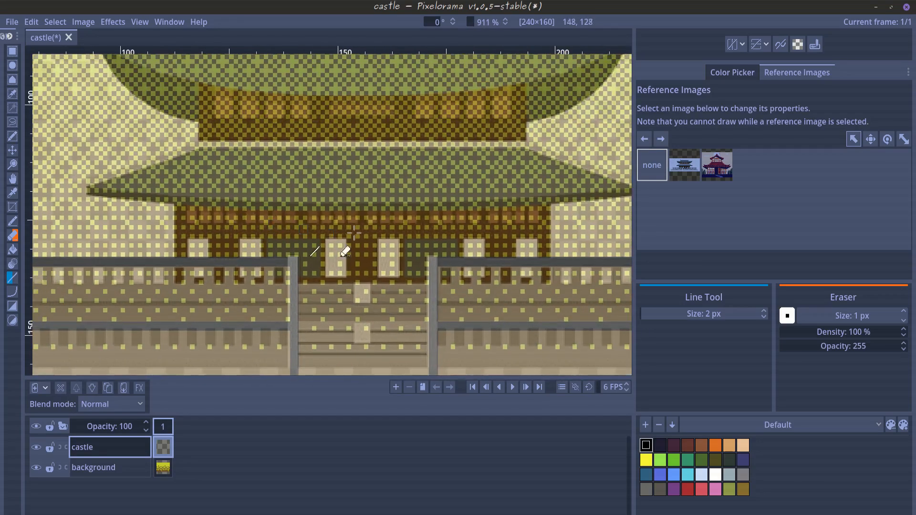
pyautogui.moveTo(391, 146)
pyautogui.mouseDown()
pyautogui.moveTo(406, 176)
pyautogui.moveTo(395, 198)
pyautogui.mouseUp()
pyautogui.scroll(3, 406, 190)
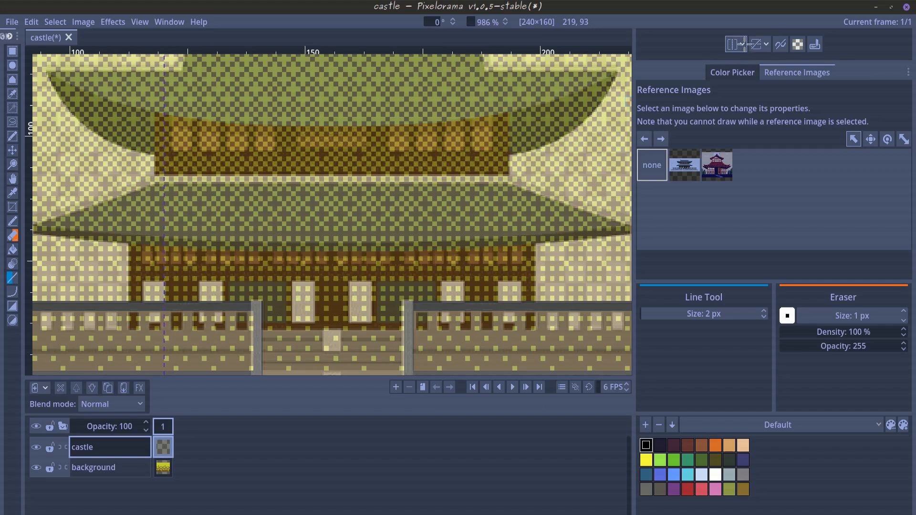
pyautogui.click(742, 45)
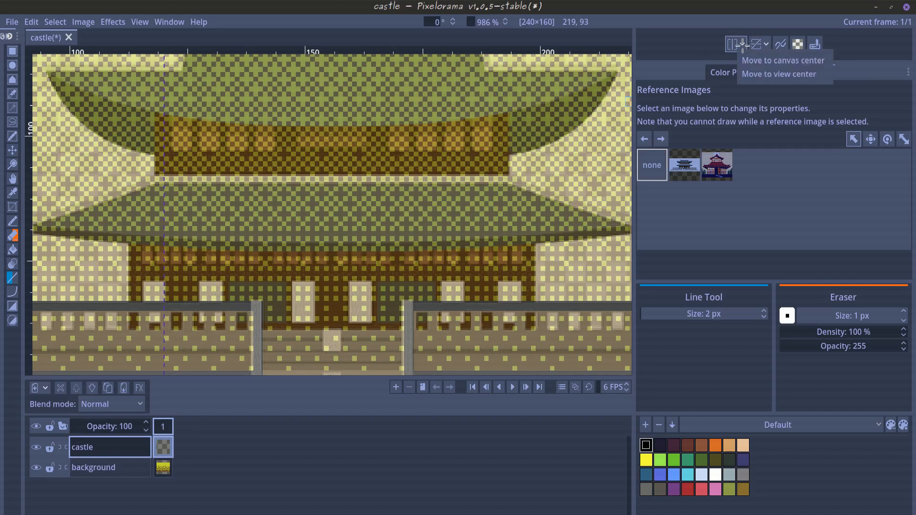
pyautogui.click(769, 74)
# - Trace the lower storey's outer pillars and the lower roof's sloping and top edges with mirrored 2 px lines
pyautogui.moveTo(300, 226); pyautogui.dragTo(172, 256)
pyautogui.moveTo(162, 267); pyautogui.dragTo(187, 265)
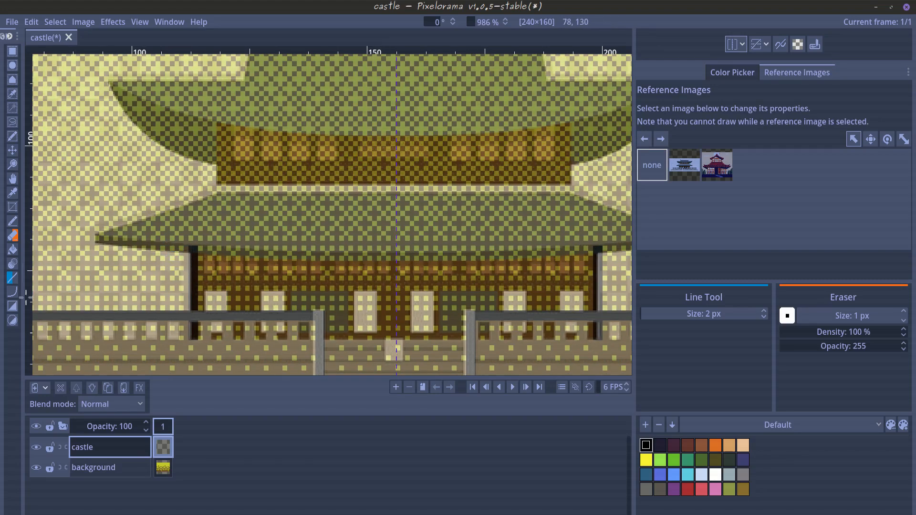
pyautogui.moveTo(100, 241)
pyautogui.mouseDown()
pyautogui.moveTo(218, 194)
pyautogui.moveTo(396, 189)
pyautogui.mouseUp()
# - Trace the upper roof's outline with mirrored 2 px lines, covering the eave tops, the short rises and the ridge
pyautogui.scroll(3, 241, 200)
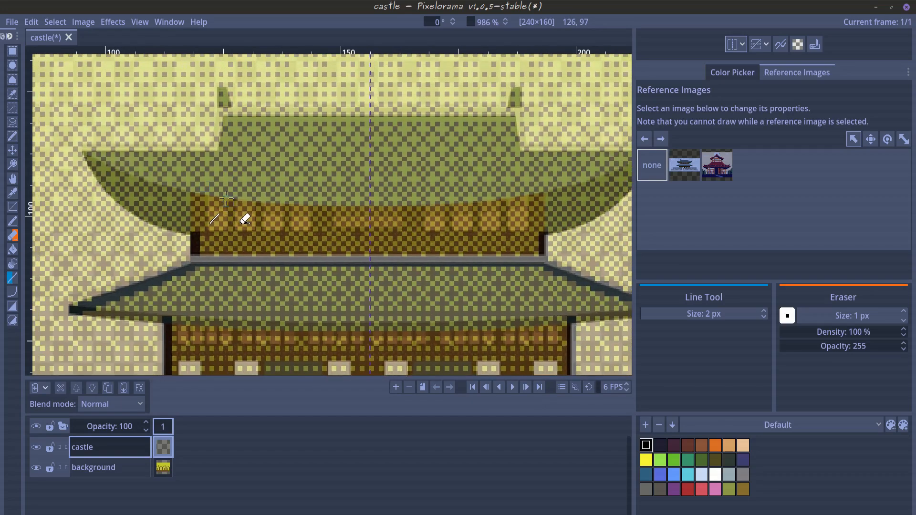
pyautogui.moveTo(84, 153); pyautogui.dragTo(223, 118)
pyautogui.moveTo(222, 118); pyautogui.dragTo(370, 121)
pyautogui.moveTo(221, 91); pyautogui.dragTo(230, 108)
# - Trace the lower roof's underside from the eave tip to the outer pillar with a mirrored 2 px curve
pyautogui.scroll(-3, 253, 189)
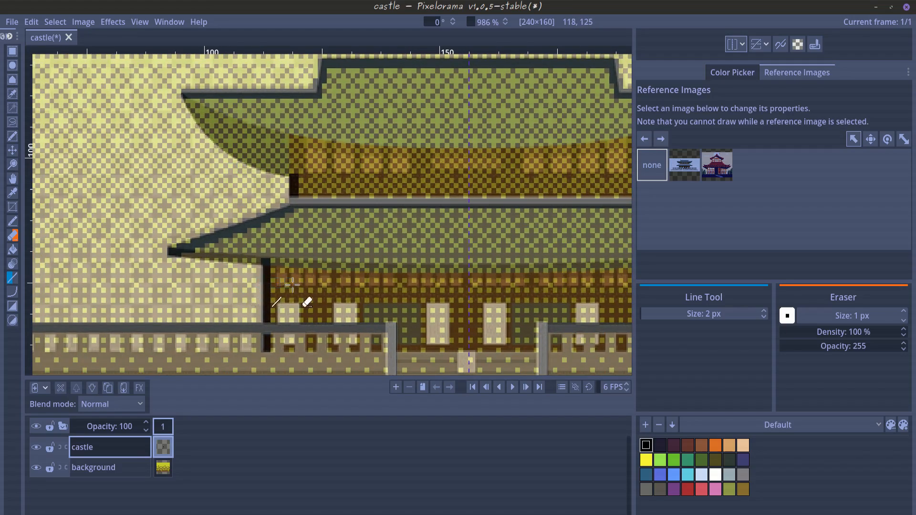
pyautogui.scroll(3, 200, 259)
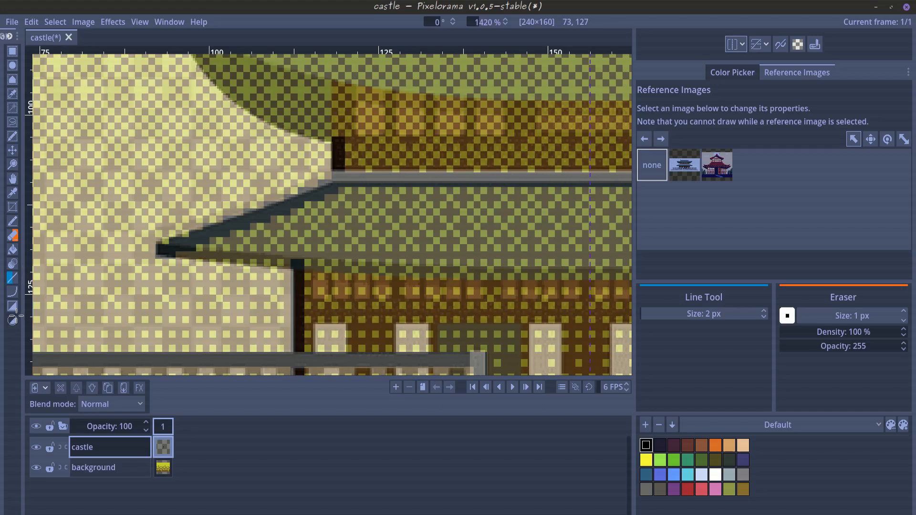
pyautogui.click(12, 292)
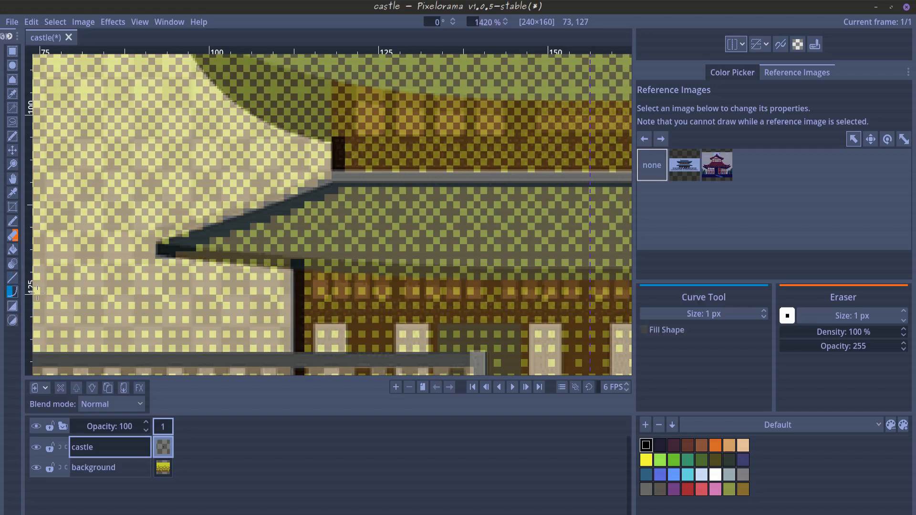
pyautogui.moveTo(223, 279); pyautogui.dragTo(163, 258)
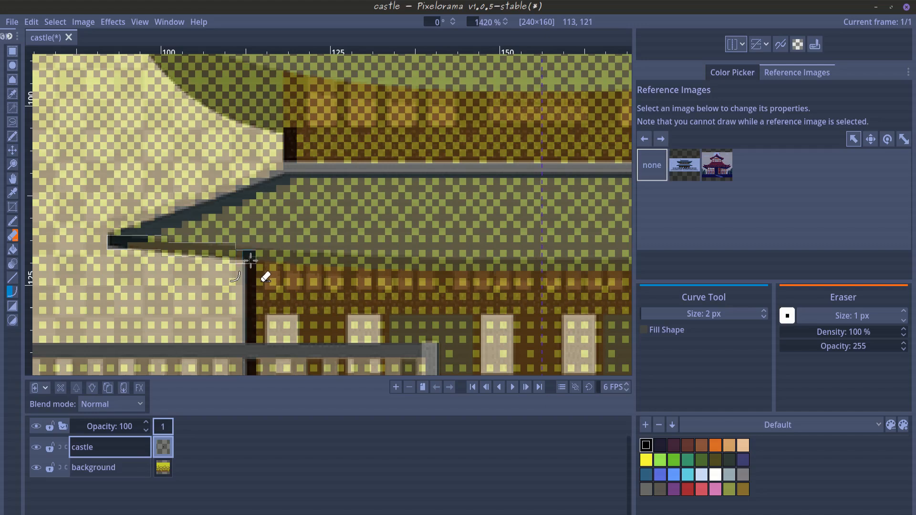
pyautogui.moveTo(251, 260); pyautogui.dragTo(376, 254)
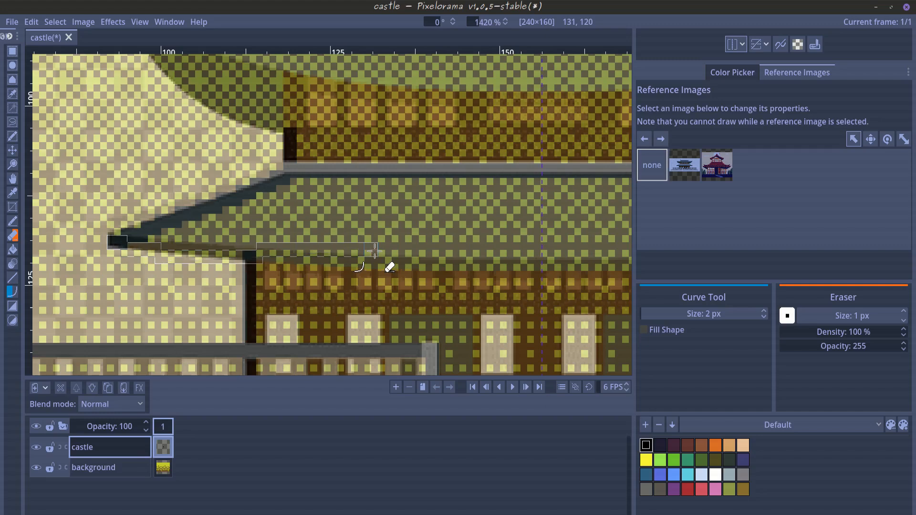
pyautogui.moveTo(374, 251)
pyautogui.mouseDown()
pyautogui.moveTo(306, 249)
pyautogui.moveTo(260, 262)
pyautogui.mouseUp()
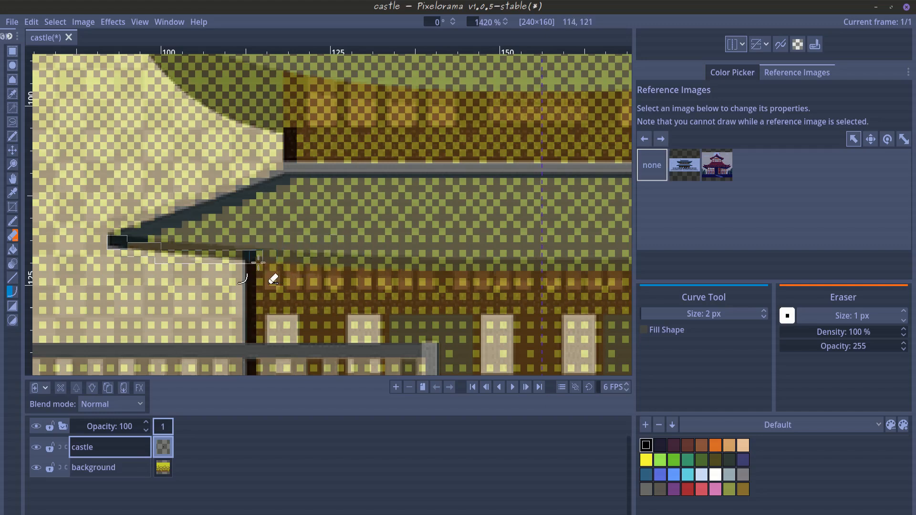
pyautogui.doubleClick(254, 259)
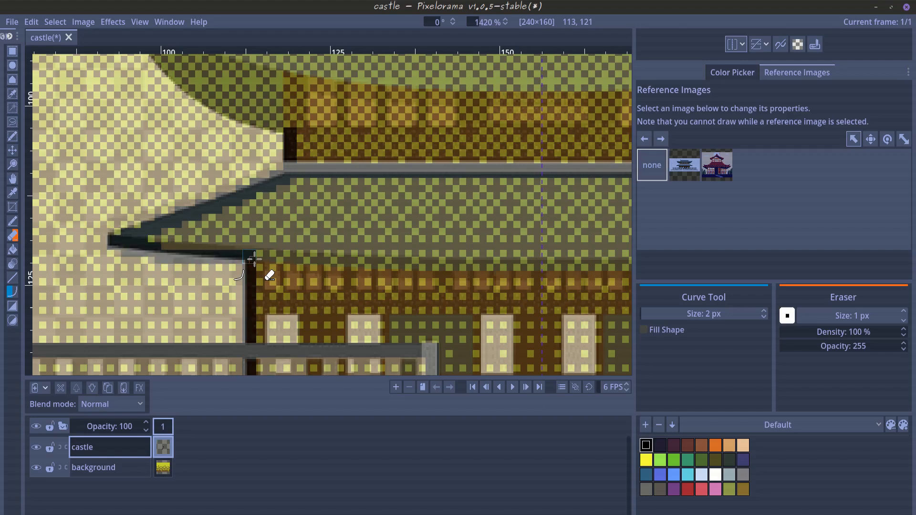
pyautogui.scroll(-3, 397, 219)
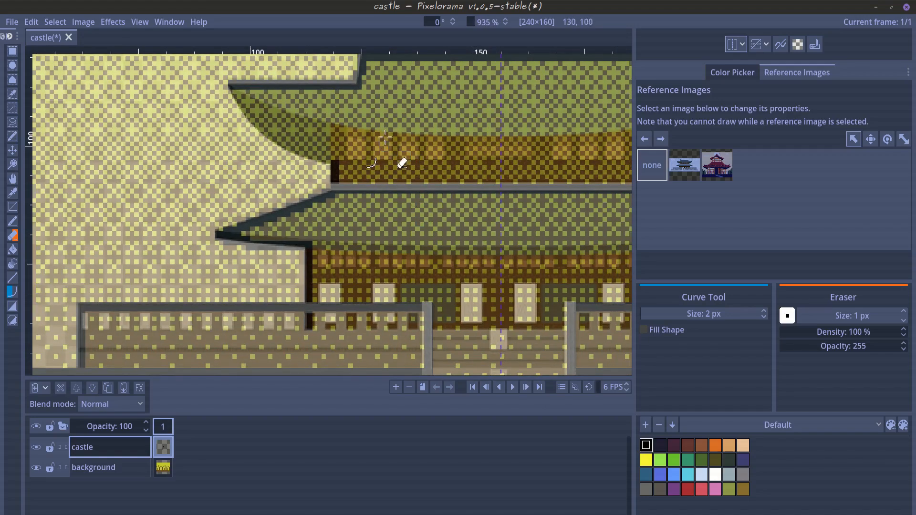
pyautogui.scroll(4, 386, 138)
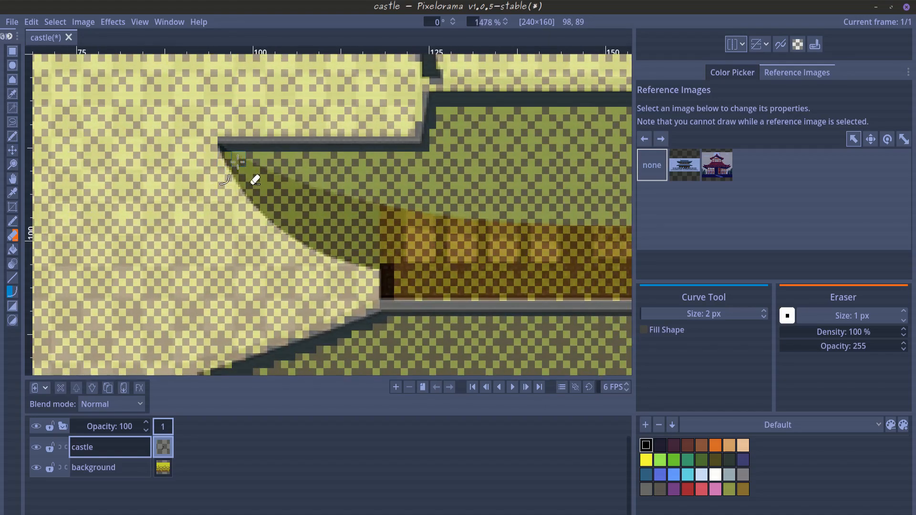
pyautogui.moveTo(225, 151); pyautogui.dragTo(239, 262)
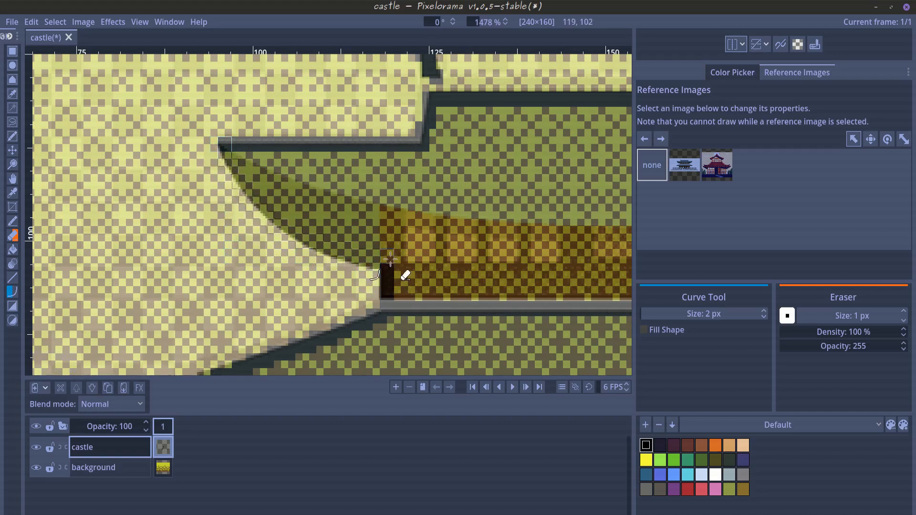
pyautogui.doubleClick(288, 195)
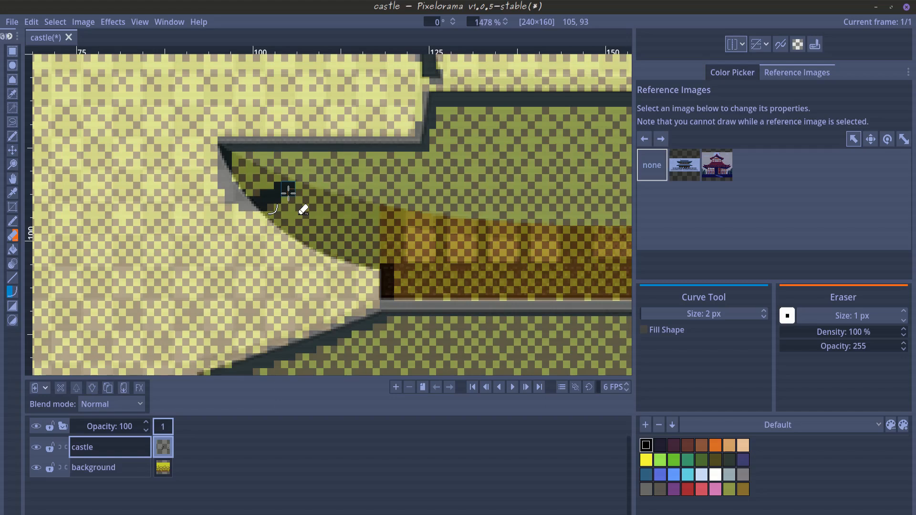
pyautogui.hotkey('ctrl', 'z')
# - Hide the background layer and trace the upper roof's curved outer underside from the eave tip to the wall with a mirrored 2 px curve
pyautogui.click(36, 468)
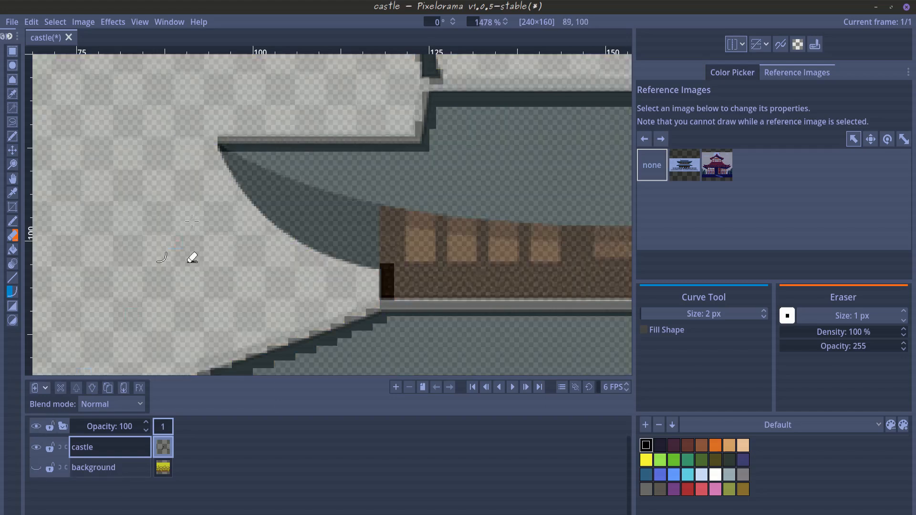
pyautogui.moveTo(225, 144); pyautogui.dragTo(239, 237)
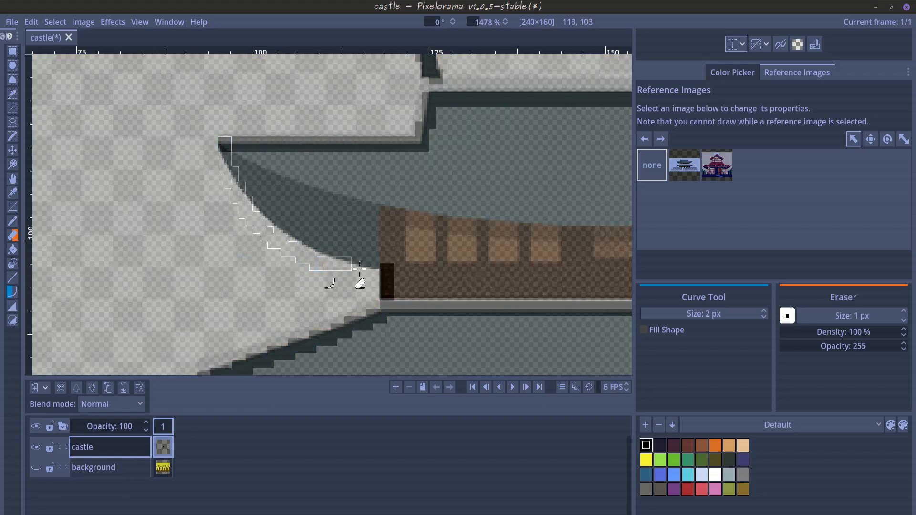
pyautogui.doubleClick(391, 270)
pyautogui.scroll(-6, 491, 134)
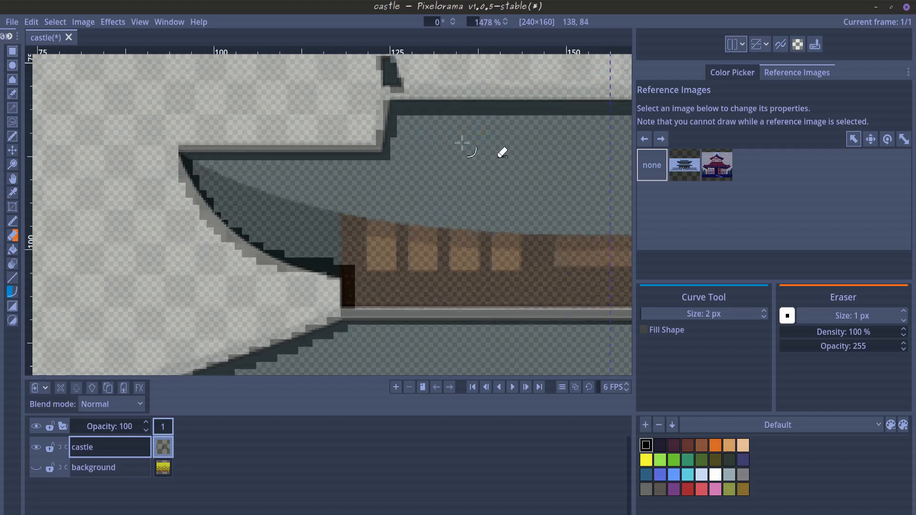
# - Trace the upper roof's sagging lower edge from the eave tip to the symmetry guide with a mirrored 2 px curve
pyautogui.scroll(5, 366, 243)
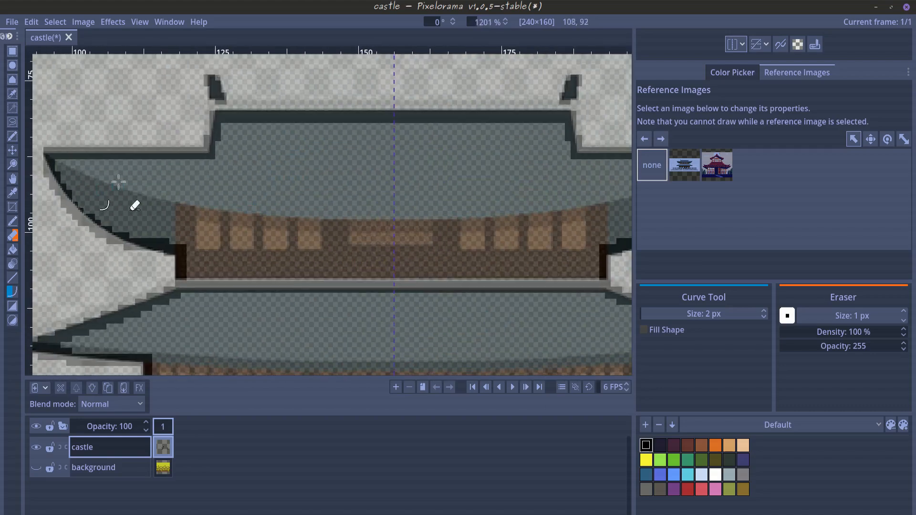
pyautogui.click(51, 156)
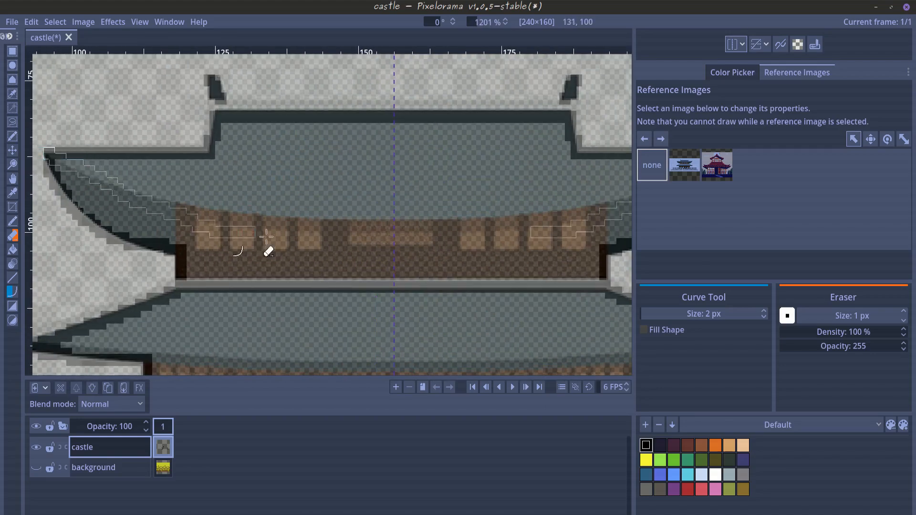
pyautogui.doubleClick(391, 225)
# - Trace the lower roof's bottom edge from the outer pillar to the symmetry guide with a mirrored 2 px curve
pyautogui.scroll(-5, 358, 156)
pyautogui.scroll(5, 405, 253)
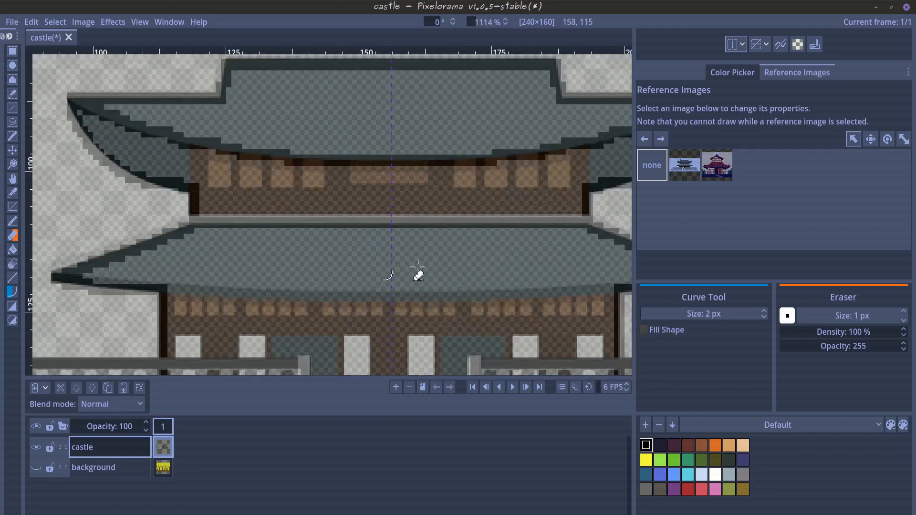
pyautogui.moveTo(405, 282)
pyautogui.mouseDown()
pyautogui.moveTo(391, 204)
pyautogui.moveTo(447, 205)
pyautogui.mouseUp()
pyautogui.scroll(1, 153, 205)
pyautogui.moveTo(301, 210); pyautogui.dragTo(227, 215)
pyautogui.scroll(-1, 227, 215)
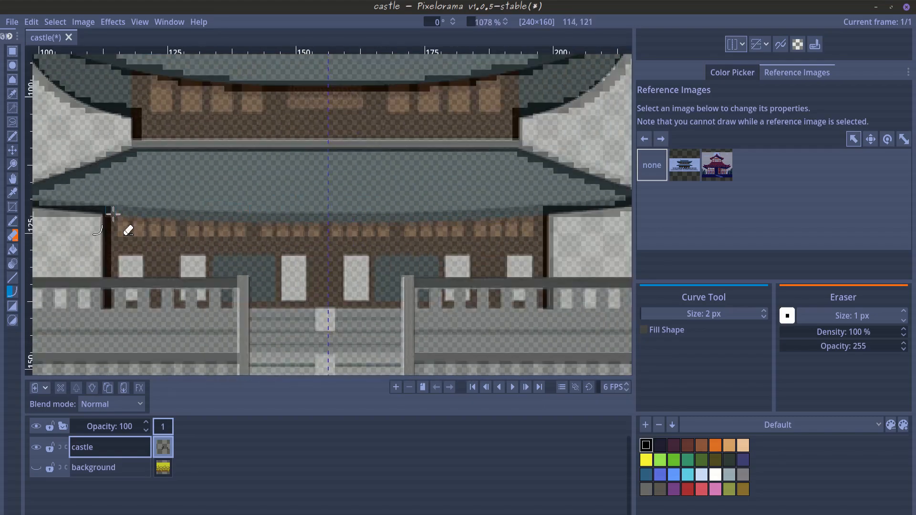
pyautogui.moveTo(106, 212); pyautogui.dragTo(141, 213)
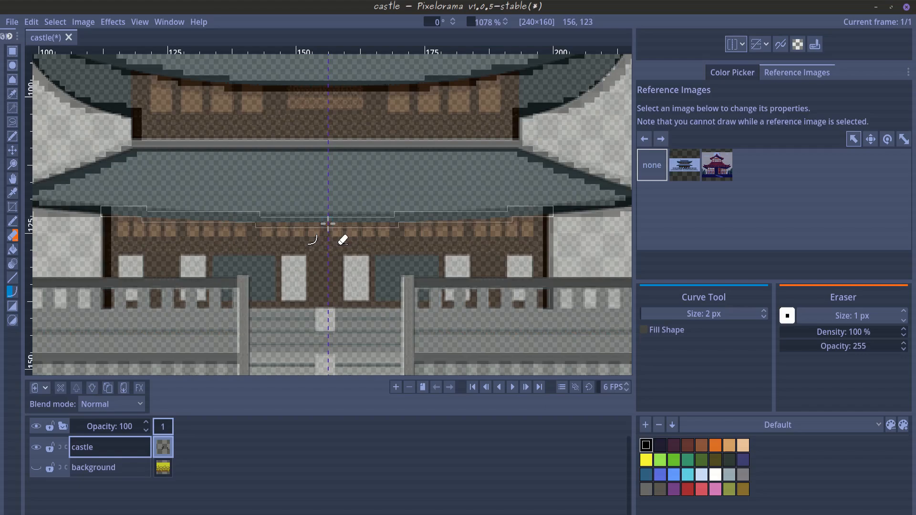
pyautogui.doubleClick(261, 208)
# - Move the red-roofed pagoda reference onto the canvas, centered on the symmetry guide just above the palace's upper roof
pyautogui.scroll(-8, 260, 207)
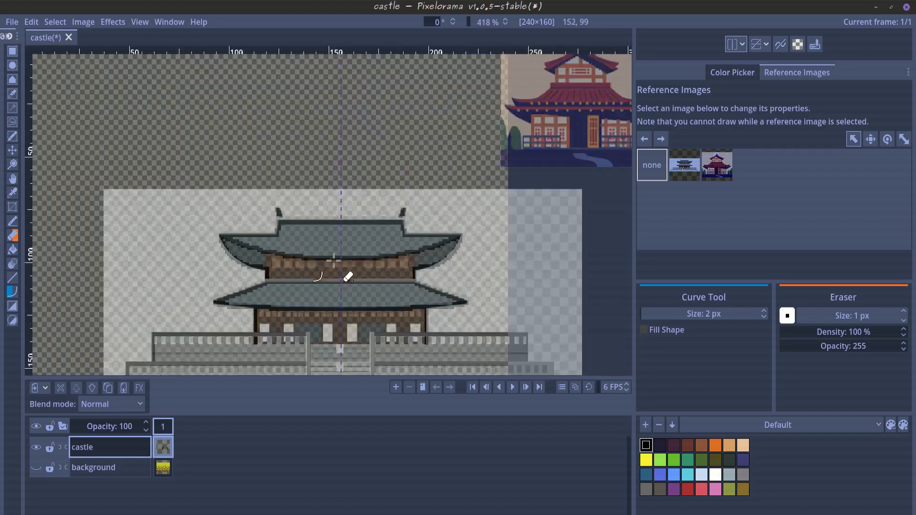
pyautogui.moveTo(334, 260); pyautogui.dragTo(289, 244)
pyautogui.click(717, 165)
pyautogui.moveTo(551, 98); pyautogui.dragTo(310, 172)
pyautogui.scroll(8, 241, 221)
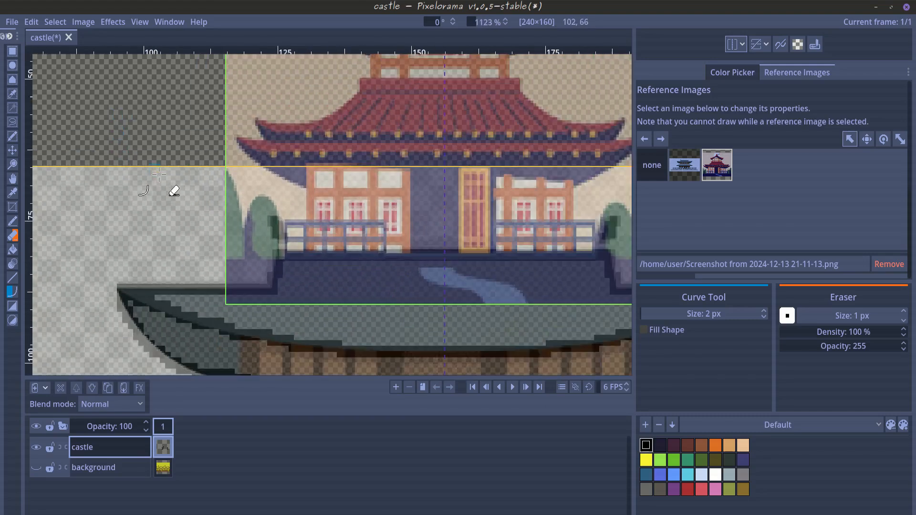
# - Deselect the reference and trace the pagoda's lower storey walls and its wide roof's eaves and slopes with mirrored 2 px lines
pyautogui.press('l')
pyautogui.moveTo(259, 270); pyautogui.dragTo(257, 204)
pyautogui.click(650, 168)
pyautogui.moveTo(256, 203)
pyautogui.mouseDown()
pyautogui.moveTo(188, 159)
pyautogui.moveTo(220, 154)
pyautogui.mouseUp()
pyautogui.moveTo(220, 154); pyautogui.dragTo(207, 135)
pyautogui.moveTo(208, 135); pyautogui.dragTo(271, 138)
pyautogui.moveTo(271, 137)
pyautogui.mouseDown()
pyautogui.moveTo(321, 101)
pyautogui.moveTo(289, 195)
pyautogui.moveTo(434, 195)
pyautogui.mouseUp()
pyautogui.moveTo(361, 197); pyautogui.dragTo(361, 197)
# - Trace the pagoda's top storey walls, peaked roof and the wide roof's lower edge with mirrored 2 px lines
pyautogui.moveTo(292, 196); pyautogui.dragTo(291, 164)
pyautogui.moveTo(289, 163); pyautogui.dragTo(264, 151)
pyautogui.moveTo(263, 150); pyautogui.dragTo(359, 84)
pyautogui.moveTo(355, 257); pyautogui.dragTo(338, 213)
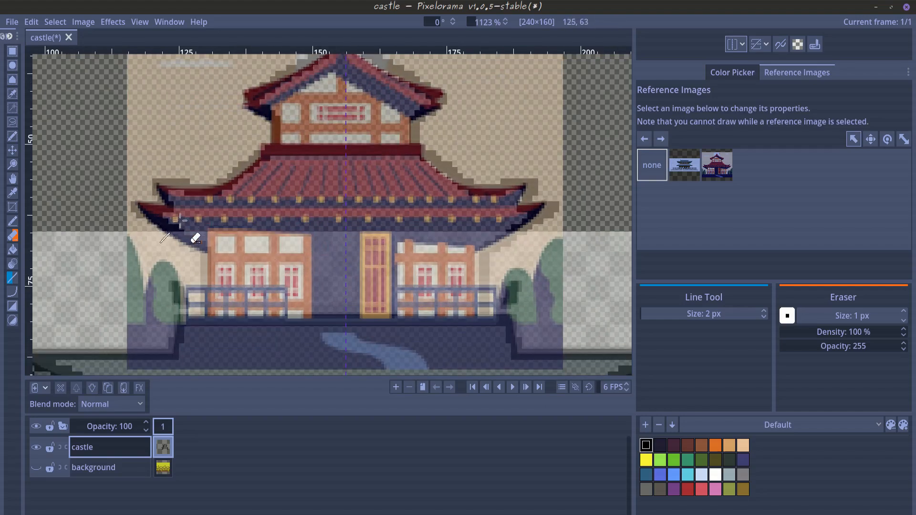
pyautogui.moveTo(171, 207); pyautogui.dragTo(344, 210)
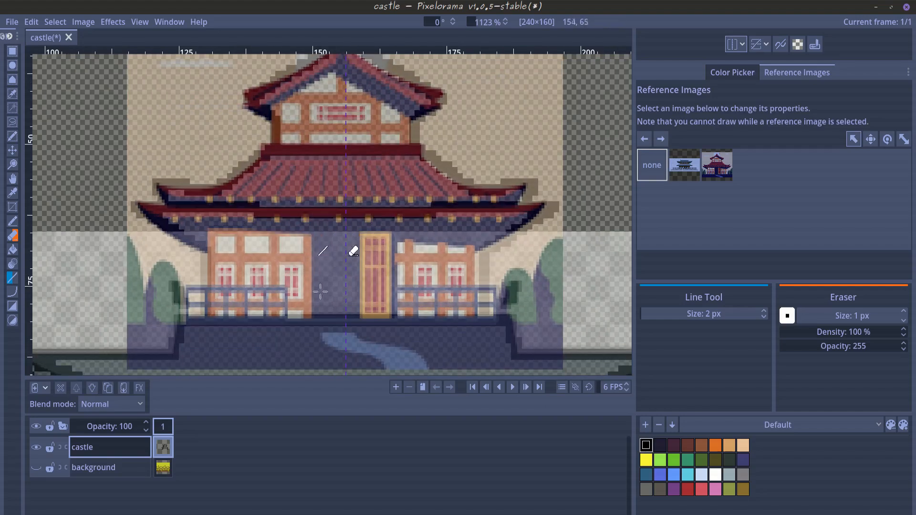
# - Move the palace and pagoda reference images off the castle drawing to the area beside the canvas
pyautogui.scroll(-1, 335, 253)
pyautogui.scroll(-5, 319, 255)
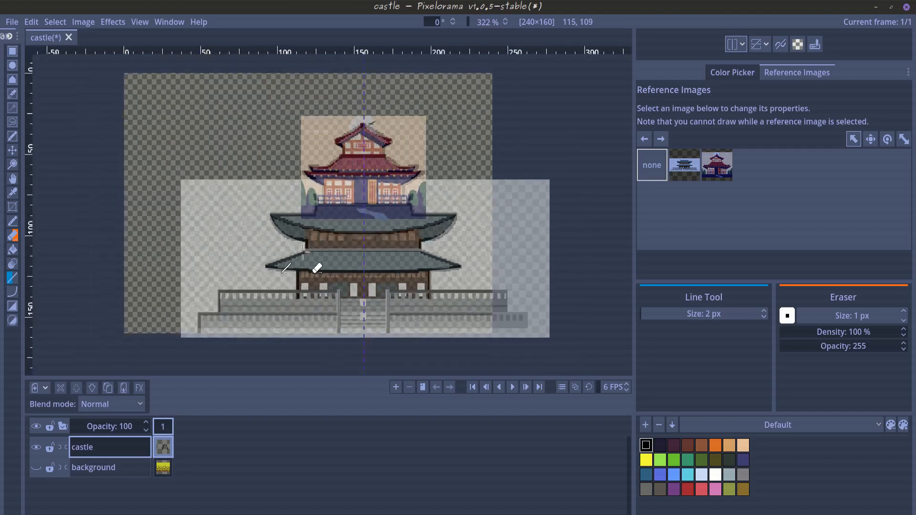
pyautogui.click(301, 298)
pyautogui.moveTo(302, 298); pyautogui.dragTo(510, 278)
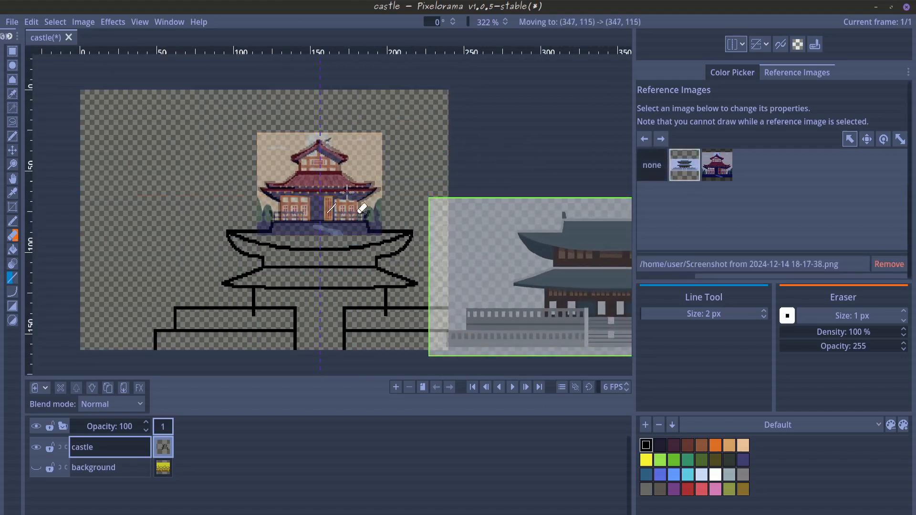
pyautogui.moveTo(311, 176); pyautogui.dragTo(499, 135)
pyautogui.moveTo(192, 243); pyautogui.dragTo(213, 222)
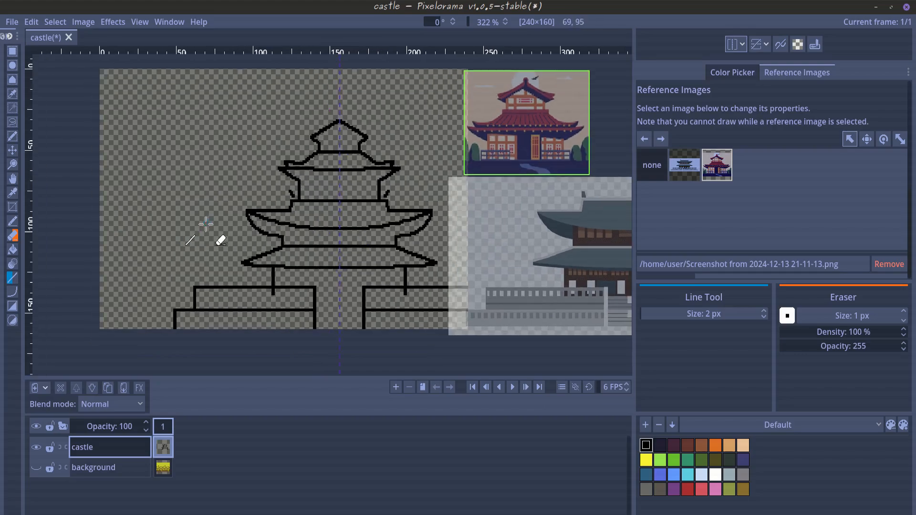
# - Show the background layer again and deselect the reference image
pyautogui.click(37, 468)
pyautogui.scroll(-1, 263, 276)
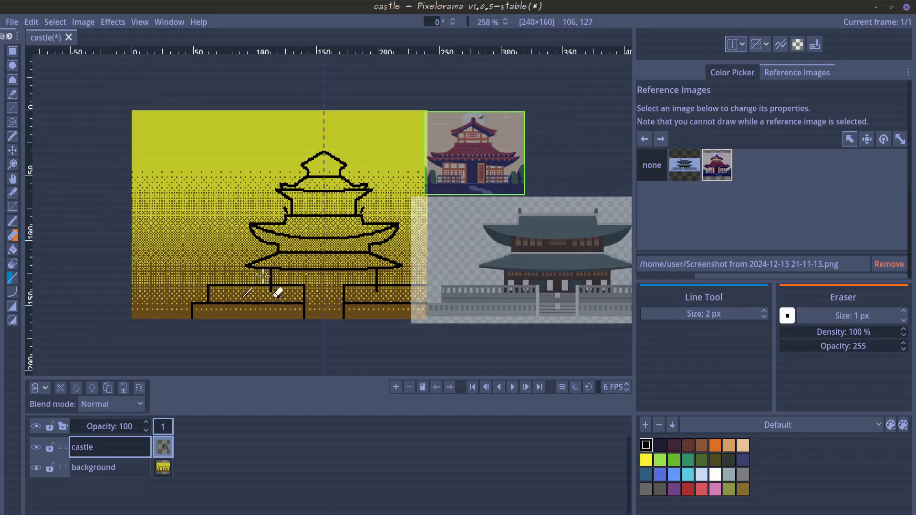
pyautogui.scroll(3, 297, 194)
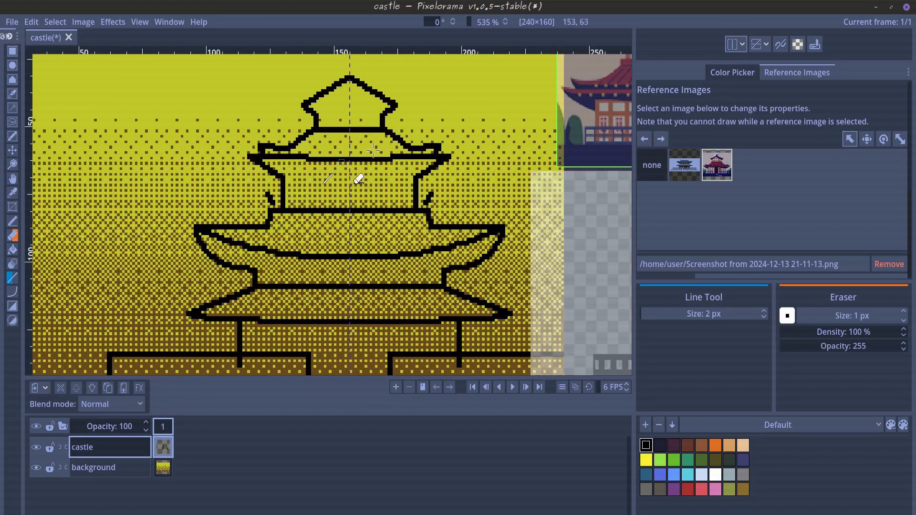
pyautogui.scroll(-1, 387, 165)
pyautogui.click(652, 165)
pyautogui.scroll(2, 370, 164)
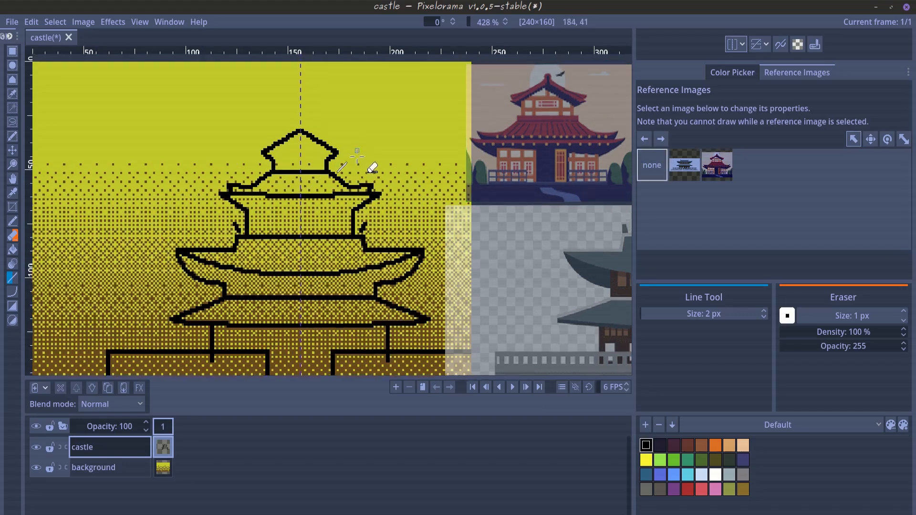
# - Turn off horizontal mirroring and draw a 1 px rectangular window outline in the castle's top storey
pyautogui.scroll(2, 306, 193)
pyautogui.click(13, 306)
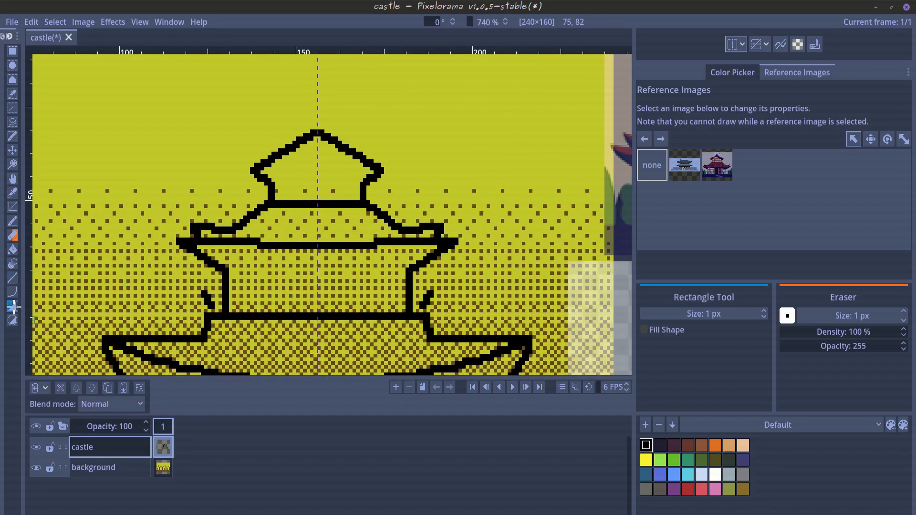
pyautogui.scroll(1, 315, 186)
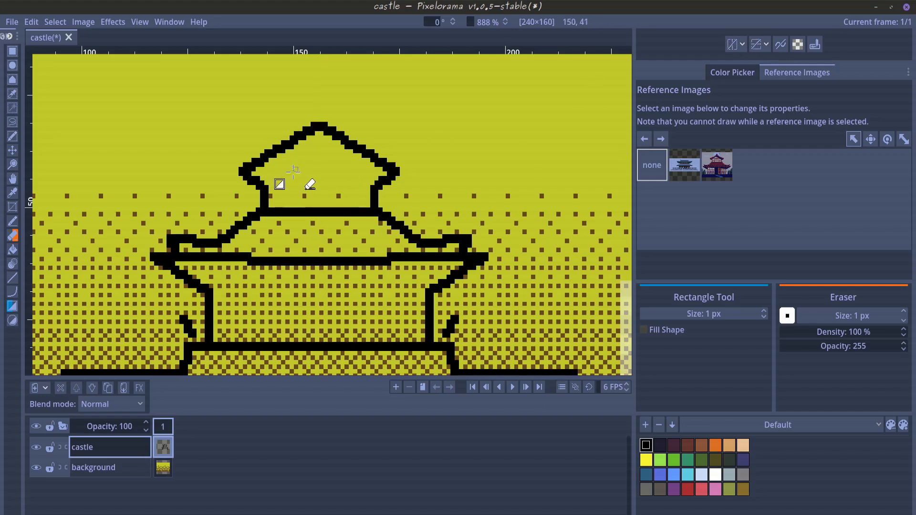
pyautogui.moveTo(286, 168); pyautogui.dragTo(352, 197)
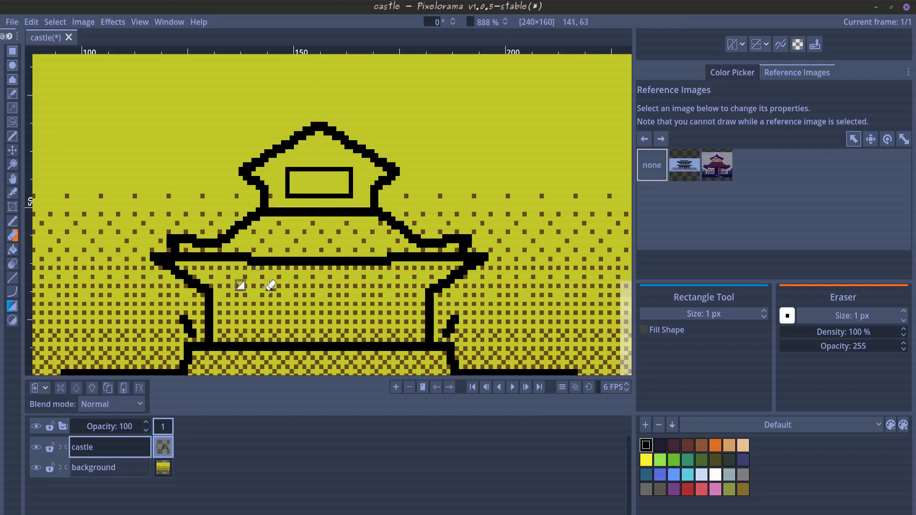
# - Draw three upright 1 px window rectangles side by side in the storey below the top one
pyautogui.scroll(2, 257, 253)
pyautogui.moveTo(256, 202); pyautogui.dragTo(306, 280)
pyautogui.moveTo(339, 205); pyautogui.dragTo(391, 281)
pyautogui.moveTo(423, 204); pyautogui.dragTo(476, 281)
# - Select the middle and right windows of the three-window storey together and shift them 1 px to the right
pyautogui.scroll(-3, 470, 286)
pyautogui.scroll(4, 458, 296)
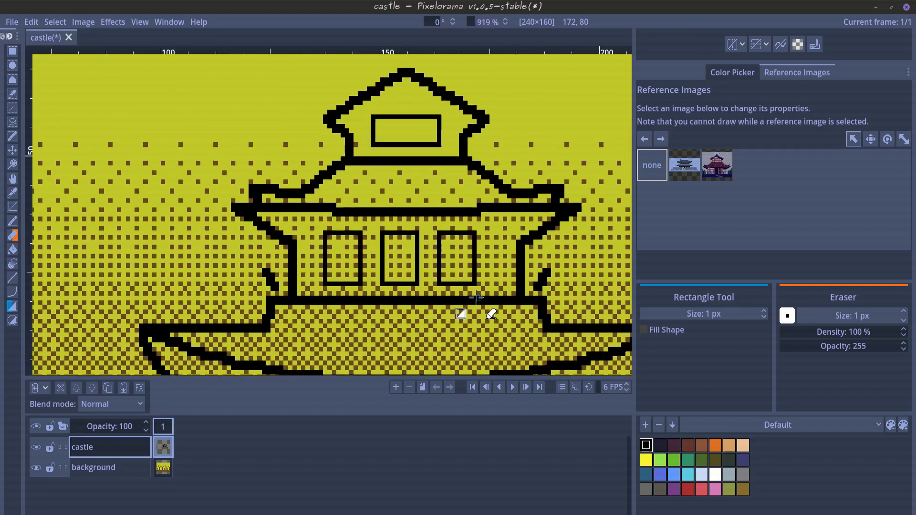
pyautogui.click(13, 51)
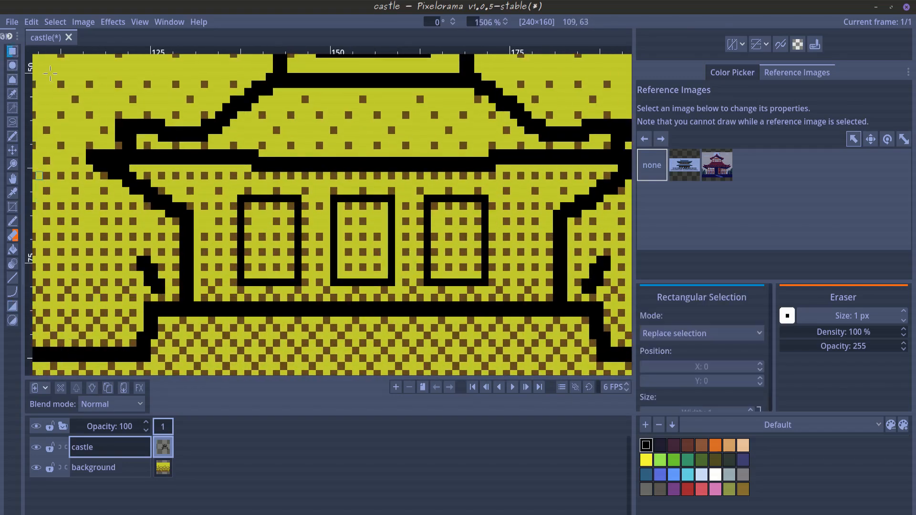
pyautogui.moveTo(323, 190); pyautogui.dragTo(518, 296)
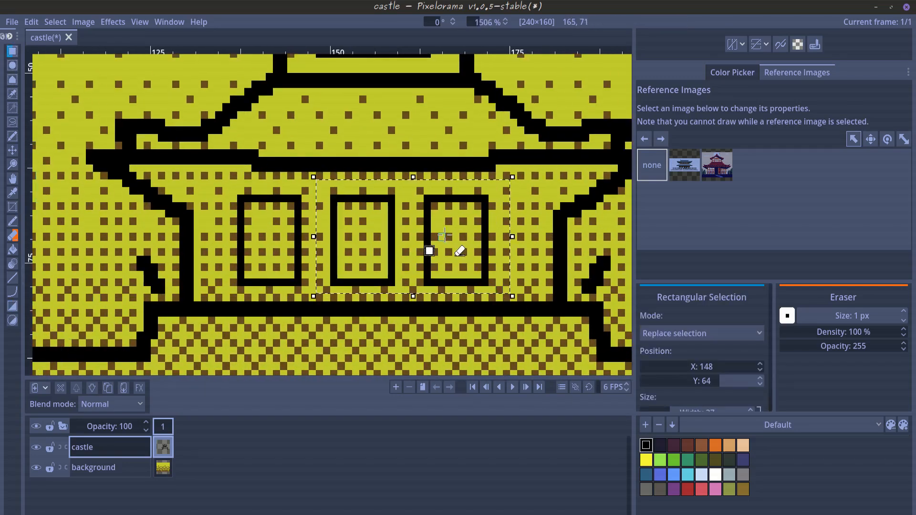
pyautogui.moveTo(444, 235); pyautogui.dragTo(448, 236)
pyautogui.press('Return')
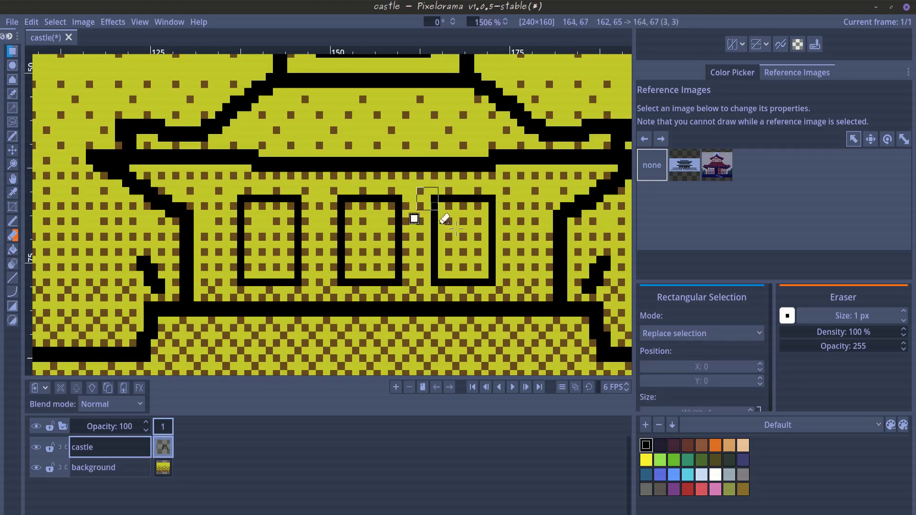
# - Select only the rightmost window, shift it another 1 px to the right, and clear the selection
pyautogui.moveTo(418, 187); pyautogui.dragTo(525, 287)
pyautogui.moveTo(485, 258); pyautogui.dragTo(493, 257)
pyautogui.click(313, 190)
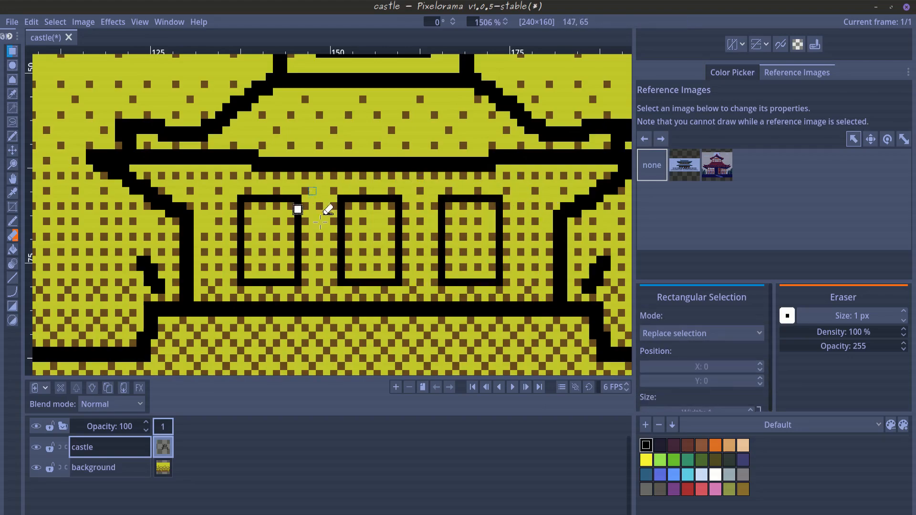
# - Switch to the Rectangle tool for drawing windows in the storey beneath the wide curved roof
pyautogui.scroll(-3, 325, 237)
pyautogui.scroll(-5, 330, 309)
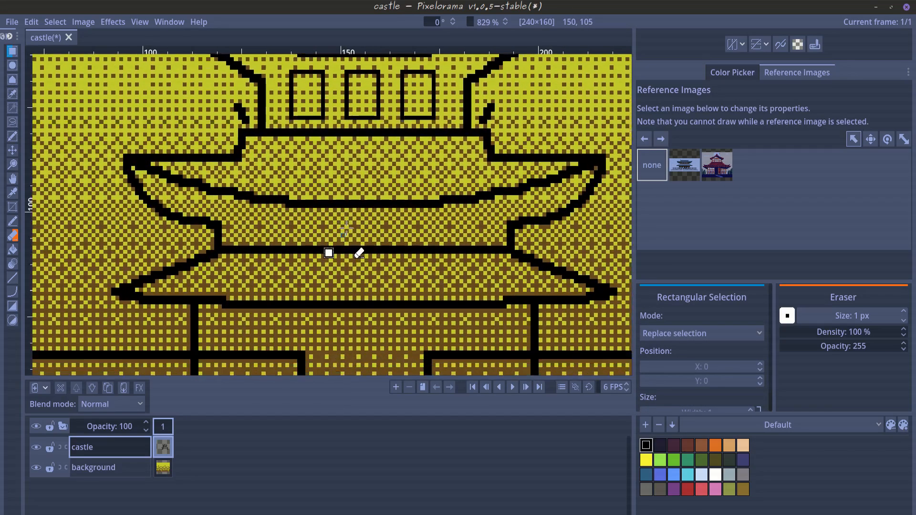
pyautogui.scroll(-3, 348, 210)
pyautogui.scroll(-4, 351, 258)
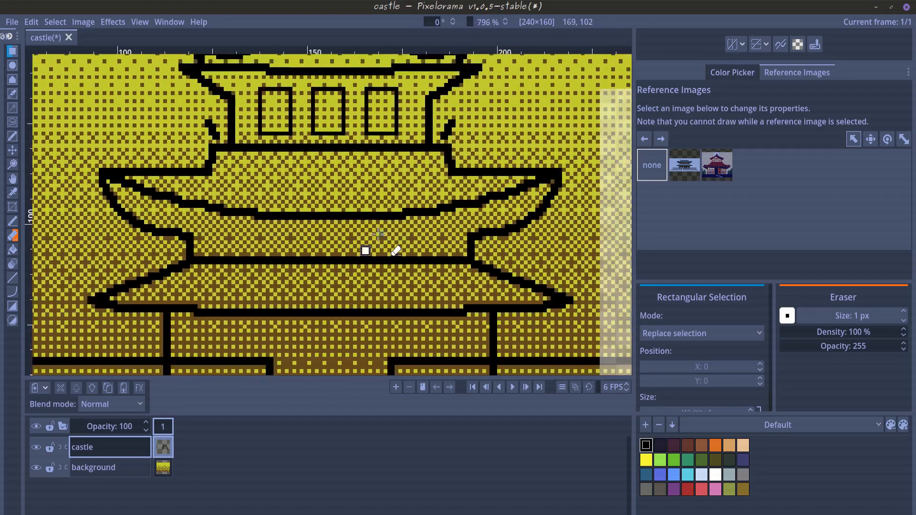
pyautogui.moveTo(351, 258); pyautogui.dragTo(423, 249)
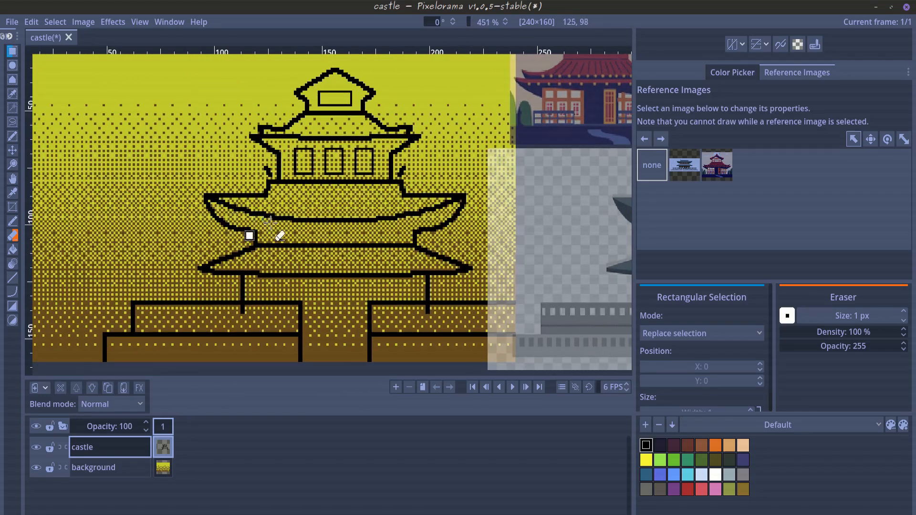
pyautogui.scroll(10, 279, 236)
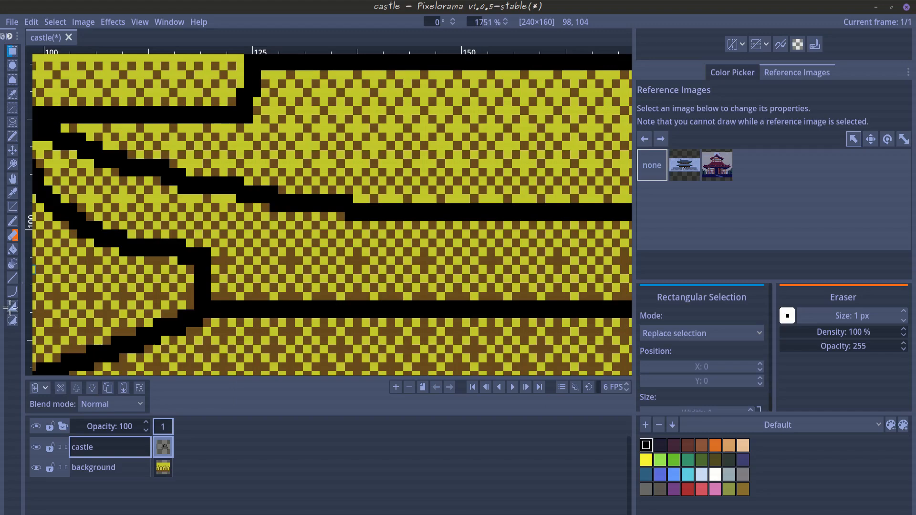
pyautogui.click(11, 307)
pyautogui.moveTo(265, 208); pyautogui.dragTo(308, 270)
pyautogui.moveTo(342, 213); pyautogui.dragTo(382, 270)
pyautogui.moveTo(425, 224)
pyautogui.mouseDown()
pyautogui.moveTo(319, 227)
pyautogui.moveTo(328, 271)
pyautogui.mouseUp()
pyautogui.hotkey('ctrl', 'z')
pyautogui.hotkey('ctrl', 'z')
pyautogui.hotkey('ctrl', 'z')
# - Draw four 1 px window rectangles side by side directly beneath the wide curved roof, with their top edges along the roof line
pyautogui.moveTo(159, 211); pyautogui.dragTo(243, 273)
pyautogui.moveTo(277, 221)
pyautogui.mouseDown()
pyautogui.moveTo(375, 272)
pyautogui.moveTo(360, 272)
pyautogui.mouseUp()
pyautogui.moveTo(402, 224); pyautogui.dragTo(291, 238)
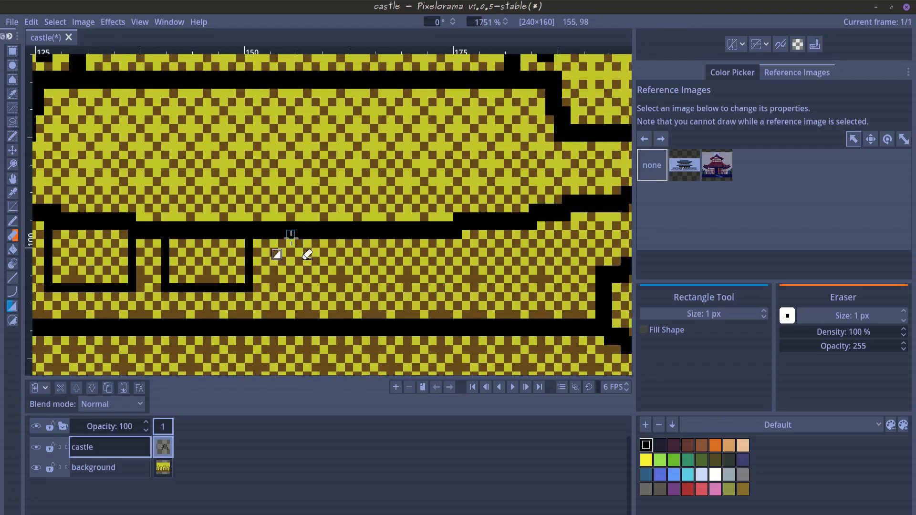
pyautogui.moveTo(374, 285); pyautogui.dragTo(374, 286)
pyautogui.moveTo(410, 234)
pyautogui.mouseDown()
pyautogui.moveTo(313, 242)
pyautogui.moveTo(410, 294)
pyautogui.mouseUp()
pyautogui.scroll(-5, 411, 293)
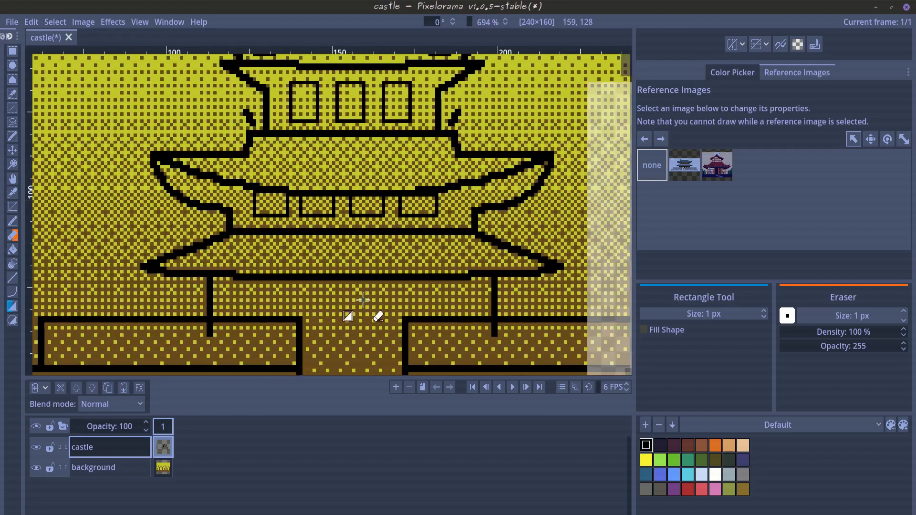
# - Shift the two right-hand windows under the wide roof about 4 px right and repair the roof line above them
pyautogui.scroll(4, 427, 220)
pyautogui.click(13, 51)
pyautogui.moveTo(387, 254); pyautogui.dragTo(483, 228)
pyautogui.moveTo(278, 262); pyautogui.dragTo(365, 208)
pyautogui.moveTo(348, 229); pyautogui.dragTo(377, 230)
pyautogui.click(284, 267)
pyautogui.moveTo(268, 208); pyautogui.dragTo(408, 208)
pyautogui.press('l')
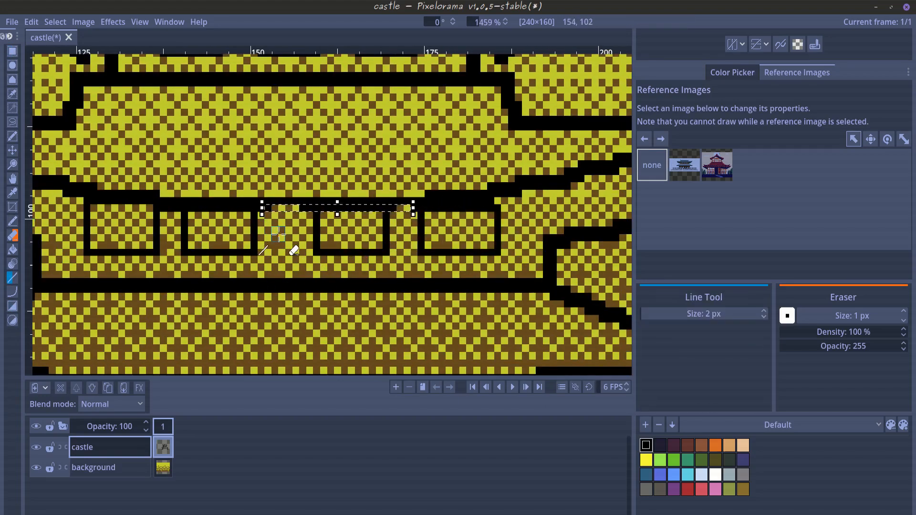
pyautogui.scroll(-8, 367, 239)
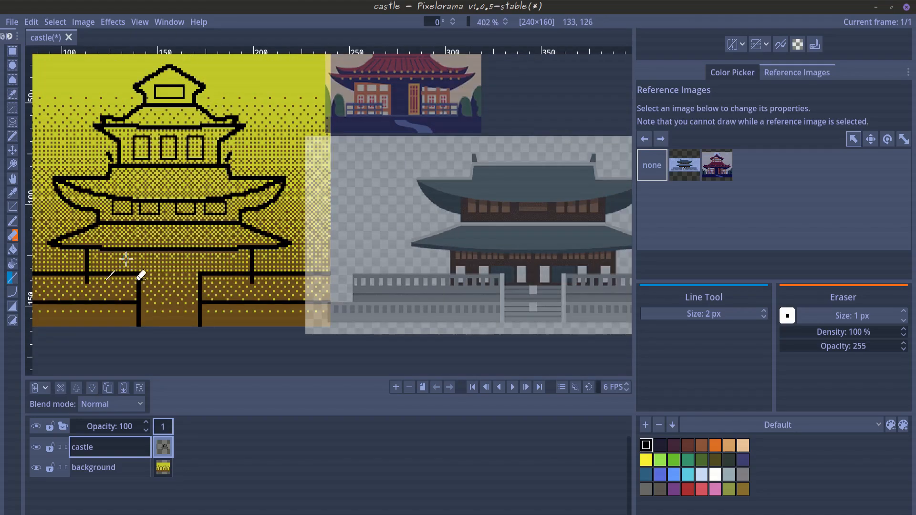
pyautogui.scroll(8, 258, 237)
pyautogui.click(14, 221)
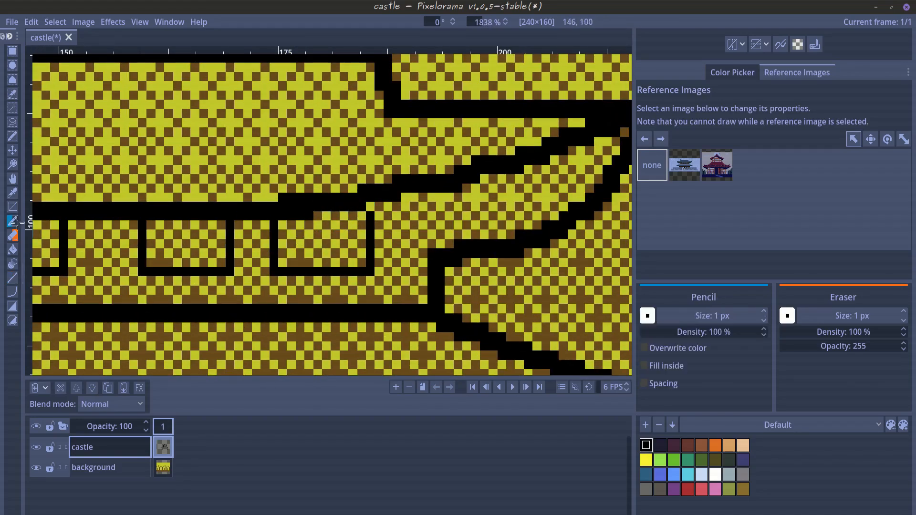
# - Try to draw an arched doorway below the lowest roof as two 2 px curves, then undo both curves
pyautogui.scroll(-4, 329, 243)
pyautogui.scroll(2, 329, 243)
pyautogui.scroll(-3, 377, 239)
pyautogui.moveTo(299, 356); pyautogui.dragTo(309, 239)
pyautogui.scroll(4, 324, 240)
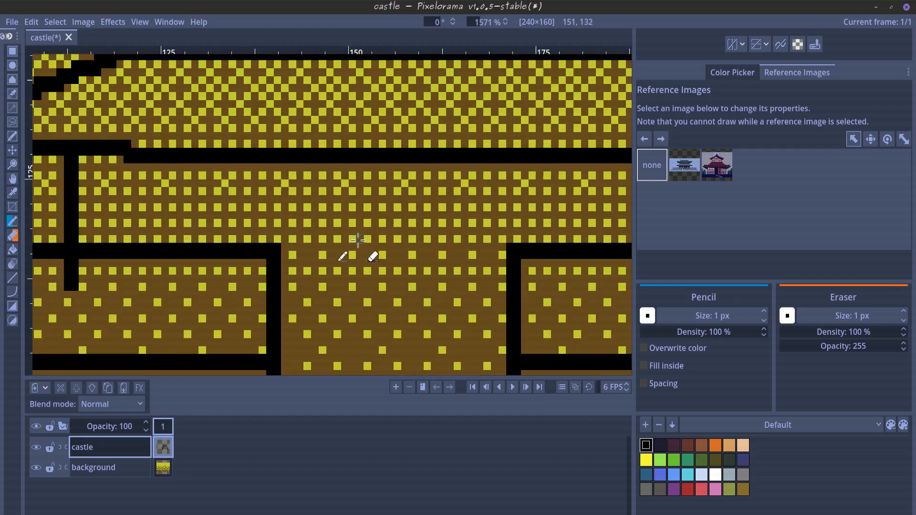
pyautogui.click(13, 293)
pyautogui.scroll(-3, 367, 168)
pyautogui.moveTo(362, 162); pyautogui.dragTo(321, 185)
pyautogui.scroll(2, 369, 168)
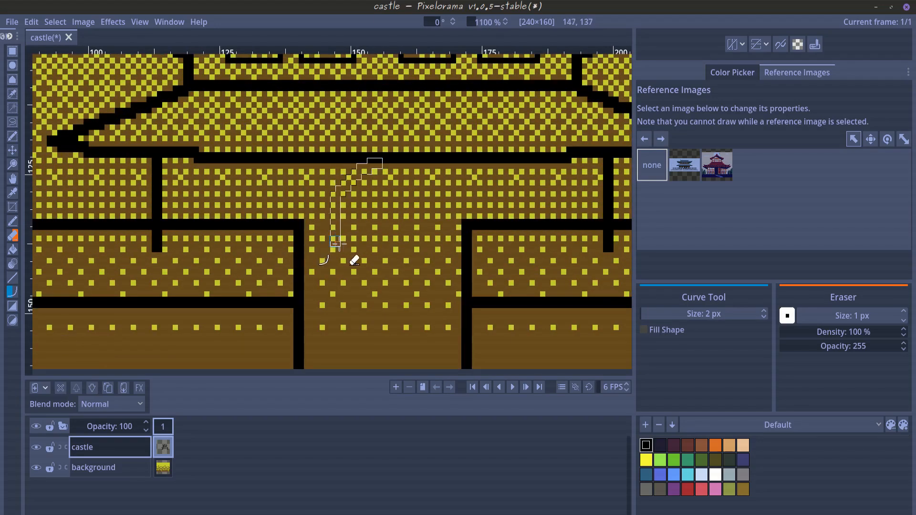
pyautogui.doubleClick(338, 243)
pyautogui.moveTo(377, 164); pyautogui.dragTo(437, 179)
pyautogui.doubleClick(420, 237)
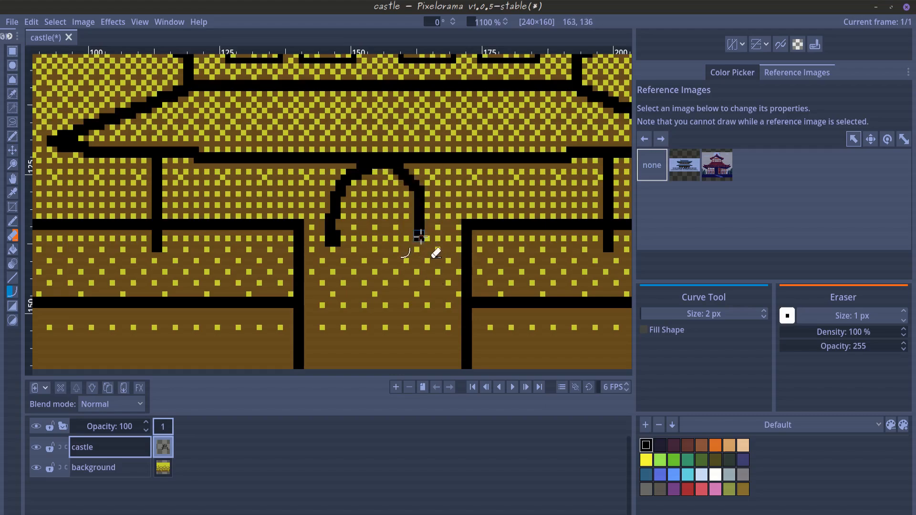
pyautogui.hotkey('ctrl', 'z')
pyautogui.hotkey('ctrl', 'z')
# - Try a taller doorway arch whose side curves start on the lowest roof line
pyautogui.scroll(3, 418, 199)
pyautogui.scroll(-3, 349, 170)
pyautogui.click(323, 130)
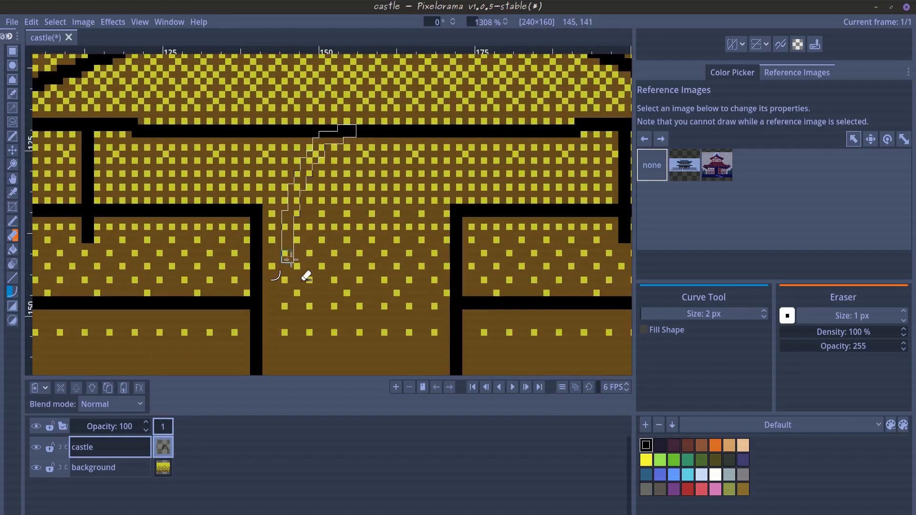
pyautogui.scroll(-5, 294, 271)
pyautogui.scroll(7, 241, 205)
pyautogui.moveTo(236, 142); pyautogui.dragTo(351, 163)
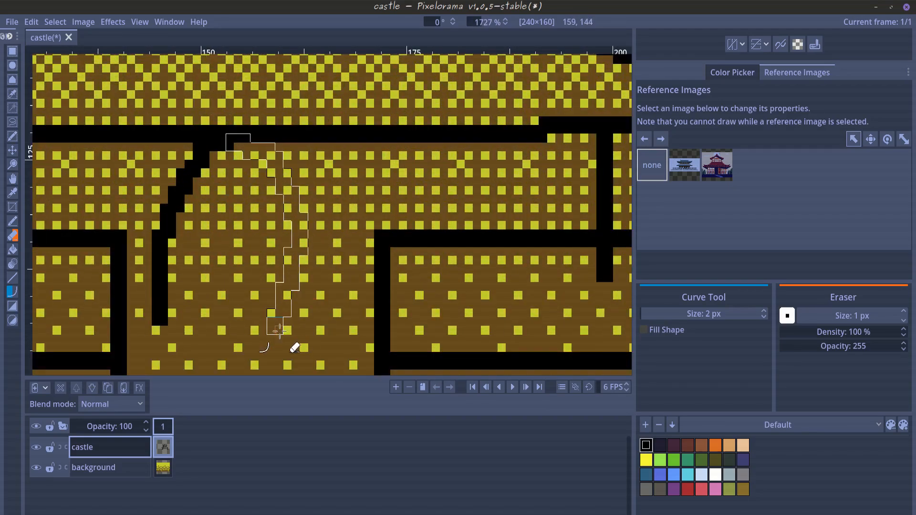
pyautogui.hotkey('ctrl', 'z')
pyautogui.doubleClick(299, 323)
pyautogui.hotkey('ctrl', 'z')
pyautogui.scroll(-1, 272, 286)
pyautogui.scroll(2, 110, 286)
# - Try a wider doorway arch made of two curves spreading from the middle of the roof line
pyautogui.moveTo(318, 117); pyautogui.dragTo(279, 126)
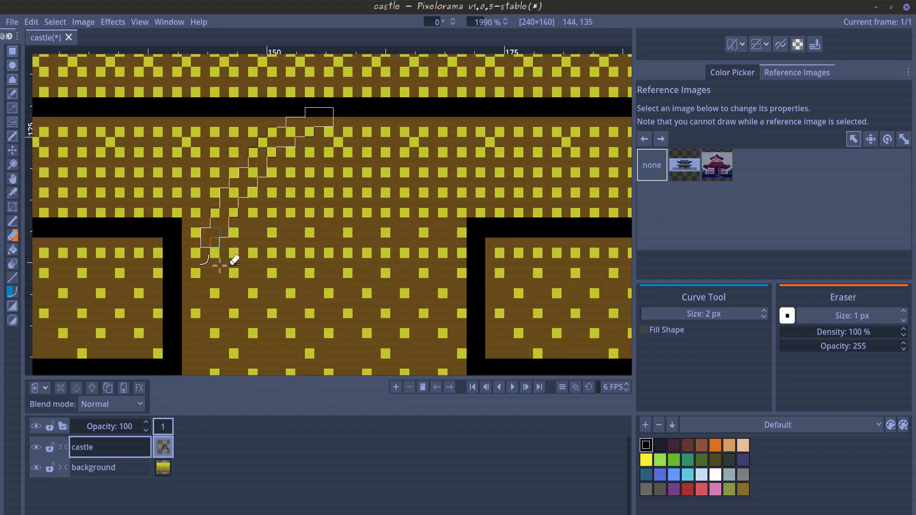
pyautogui.moveTo(229, 278); pyautogui.dragTo(233, 341)
pyautogui.doubleClick(231, 294)
pyautogui.moveTo(329, 122); pyautogui.dragTo(383, 151)
pyautogui.moveTo(400, 280); pyautogui.dragTo(412, 358)
pyautogui.doubleClick(401, 290)
pyautogui.scroll(-6, 340, 266)
pyautogui.scroll(5, 334, 259)
pyautogui.hotkey('ctrl', 'z')
pyautogui.hotkey('ctrl', 'z')
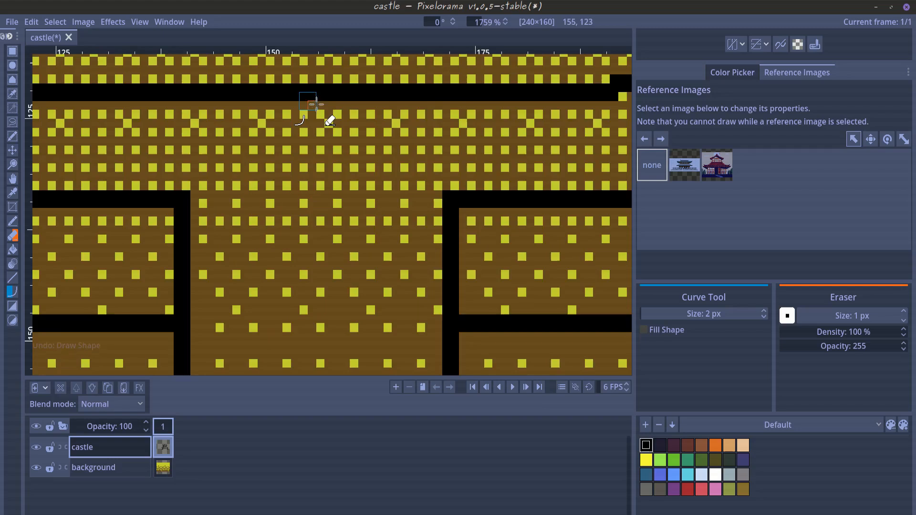
# - Draw the left half of the doorway arch as a 2 px curve bending down from the roof line
pyautogui.moveTo(315, 100); pyautogui.dragTo(335, 105)
pyautogui.moveTo(335, 104); pyautogui.dragTo(267, 105)
pyautogui.moveTo(253, 259); pyautogui.dragTo(253, 332)
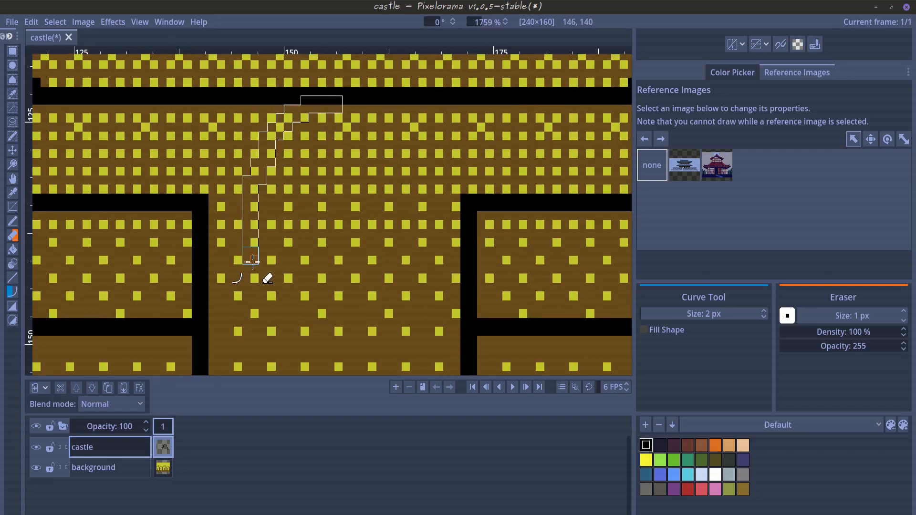
pyautogui.doubleClick(253, 258)
# - Select the half arch with a rectangular selection and place a copy 15 px to its right
pyautogui.press('r')
pyautogui.moveTo(216, 94); pyautogui.dragTo(353, 276)
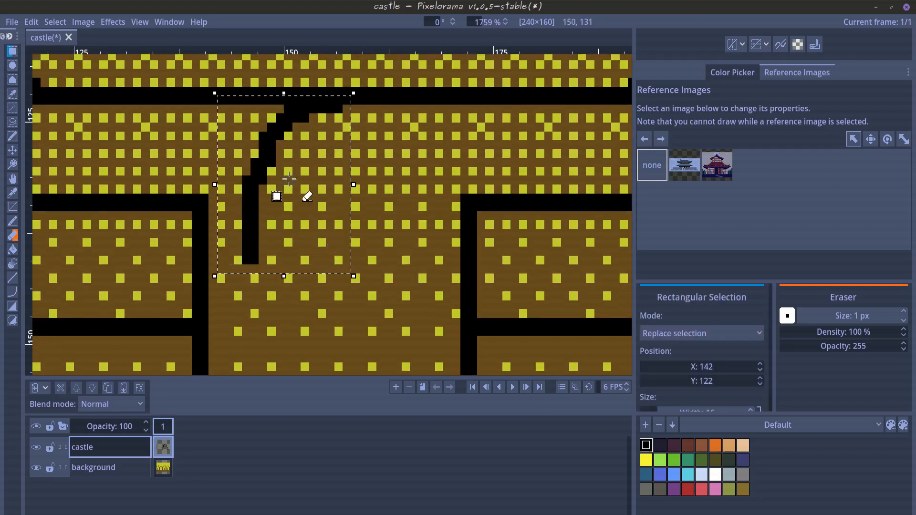
pyautogui.moveTo(276, 173); pyautogui.dragTo(402, 172)
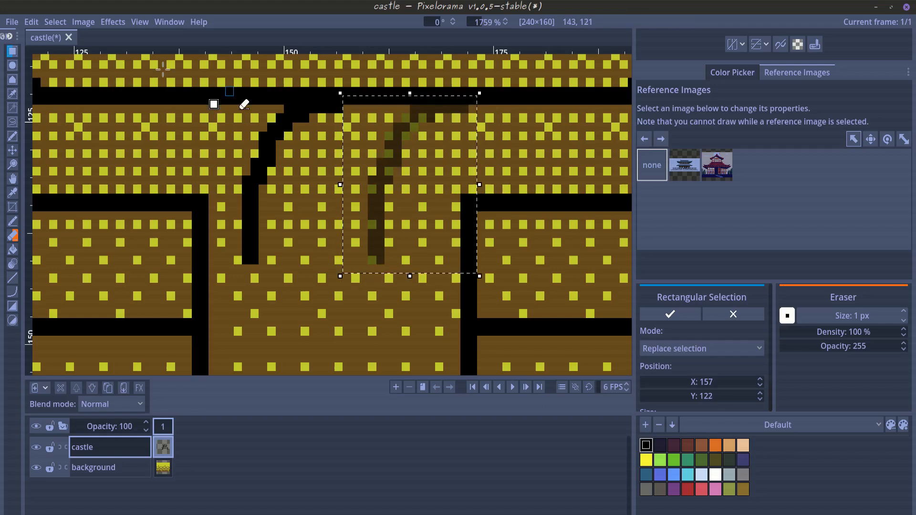
# - Mirror the copied half arch horizontally within the selection and shift it 2 px left to close the doorway arch
pyautogui.click(112, 22)
pyautogui.click(127, 54)
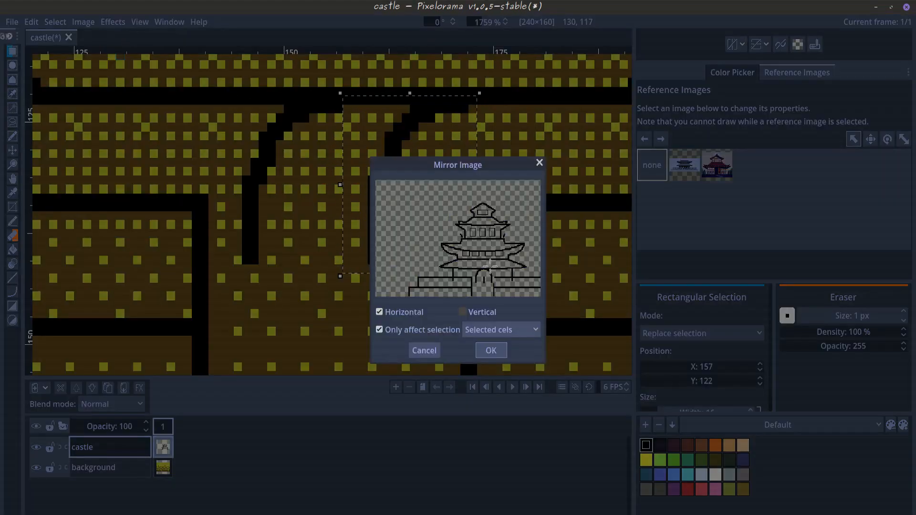
pyautogui.click(492, 350)
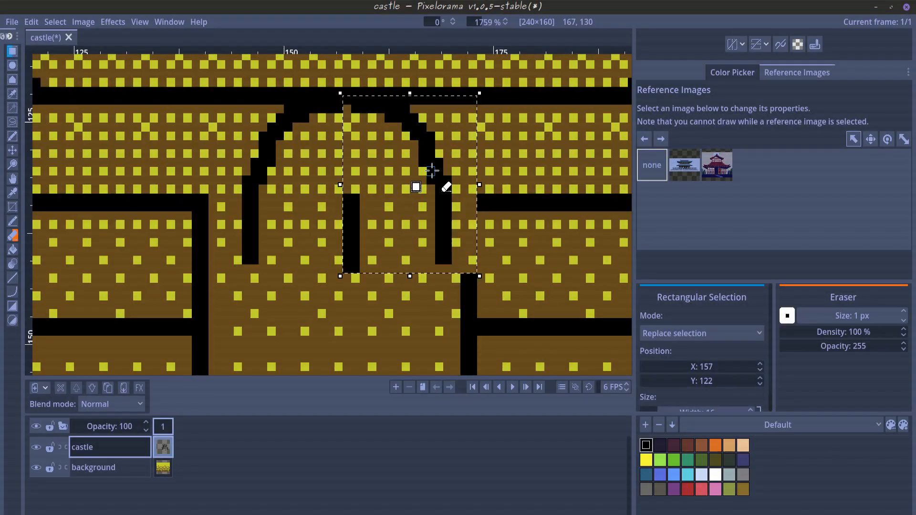
pyautogui.moveTo(432, 170); pyautogui.dragTo(415, 171)
pyautogui.press('Return')
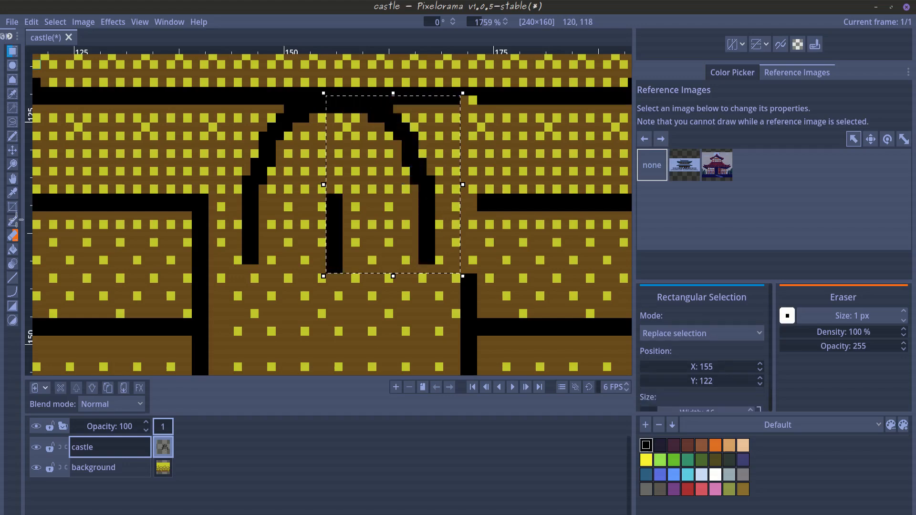
# - Erase the stray vertical bar inside the arch and redraw the missing upper part of the right stair wall
pyautogui.moveTo(334, 198); pyautogui.dragTo(338, 269)
pyautogui.hotkey('ctrl', 'd')
pyautogui.click(12, 278)
pyautogui.moveTo(469, 278); pyautogui.dragTo(472, 203)
# - Draw 2 px lines for the ground floor's base between the outer columns and two stair edges below the doorway
pyautogui.scroll(-7, 213, 259)
pyautogui.moveTo(92, 258); pyautogui.dragTo(460, 258)
pyautogui.moveTo(210, 290); pyautogui.dragTo(339, 289)
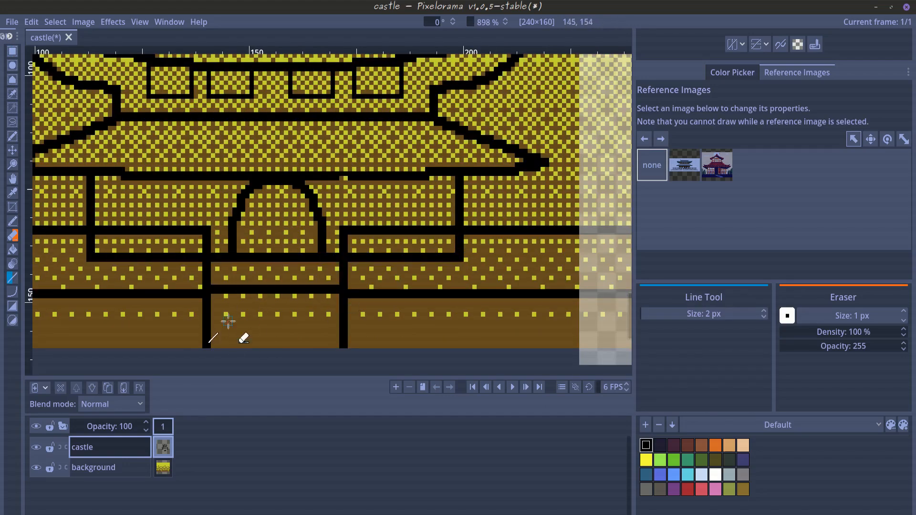
pyautogui.moveTo(211, 325); pyautogui.dragTo(340, 325)
pyautogui.scroll(-10, 184, 286)
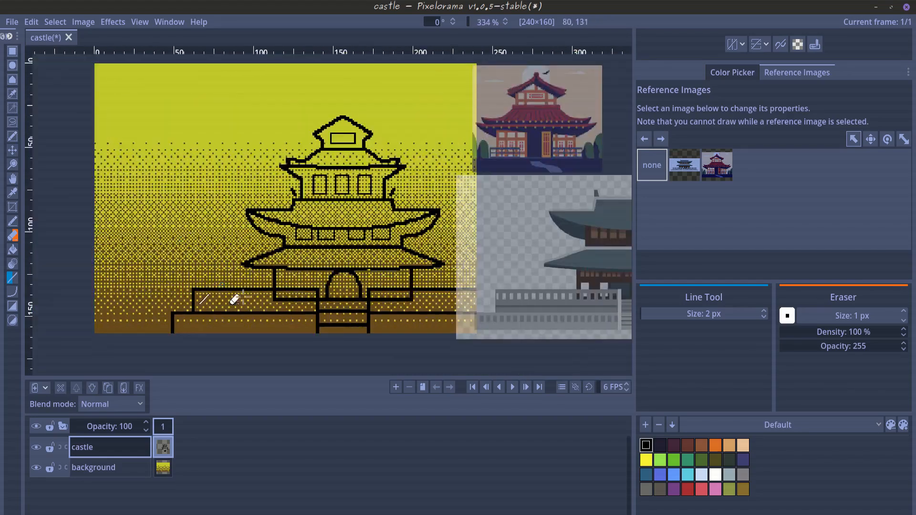
# - Draw four tall 1 px rectangular windows on the ground floor, two on each side of the arched doorway
pyautogui.scroll(15, 244, 296)
pyautogui.hotkey('shift', 'r')
pyautogui.moveTo(227, 216)
pyautogui.mouseDown()
pyautogui.moveTo(300, 324)
pyautogui.moveTo(296, 339)
pyautogui.mouseUp()
pyautogui.moveTo(330, 217)
pyautogui.mouseDown()
pyautogui.moveTo(404, 329)
pyautogui.moveTo(398, 339)
pyautogui.mouseUp()
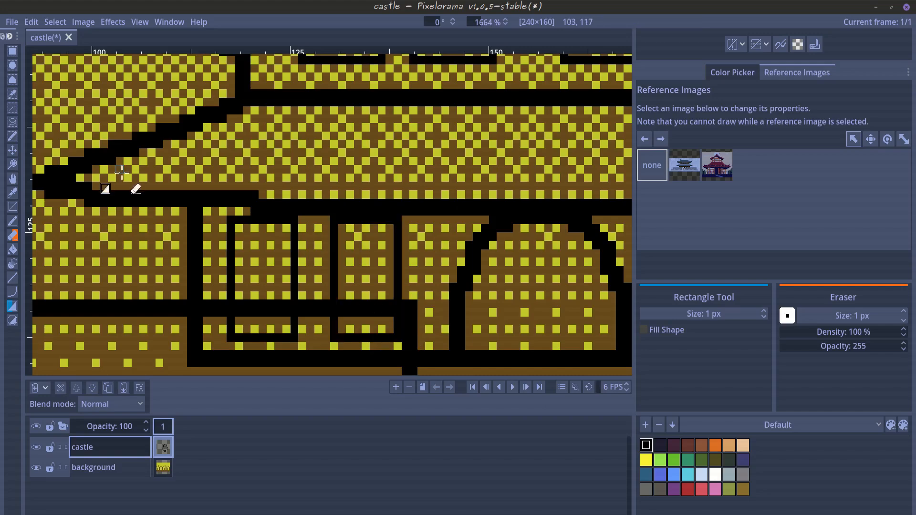
pyautogui.scroll(-4, 122, 173)
pyautogui.scroll(4, 334, 175)
pyautogui.moveTo(475, 213); pyautogui.dragTo(413, 309)
pyautogui.moveTo(392, 212); pyautogui.dragTo(342, 302)
pyautogui.scroll(-3, 342, 302)
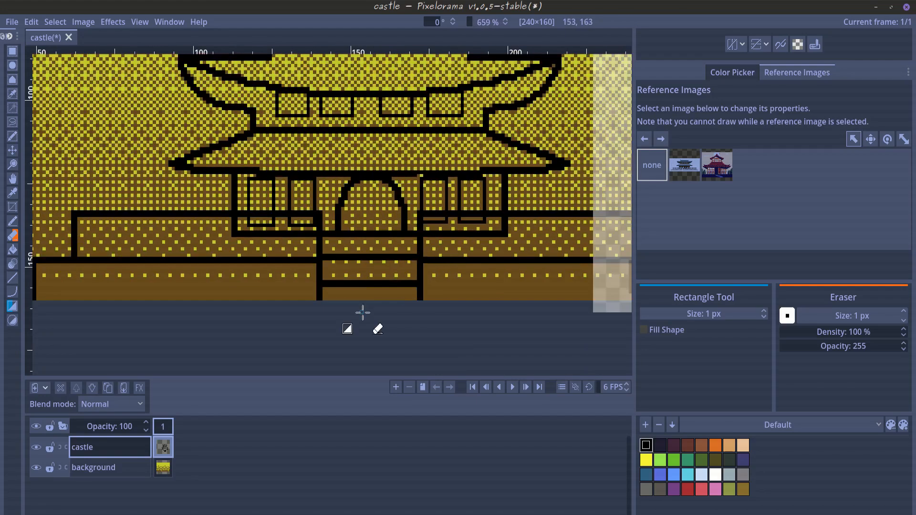
# - Draw three equal, evenly spaced 1 px rectangles in a row at the outer end of the left wall
pyautogui.scroll(5, 157, 236)
pyautogui.moveTo(158, 193); pyautogui.dragTo(194, 261)
pyautogui.moveTo(236, 194); pyautogui.dragTo(278, 261)
pyautogui.moveTo(318, 191); pyautogui.dragTo(360, 262)
# - Try several placements for a fourth rectangle in the left wall's row and undo them
pyautogui.hscroll(3, 334, 229)
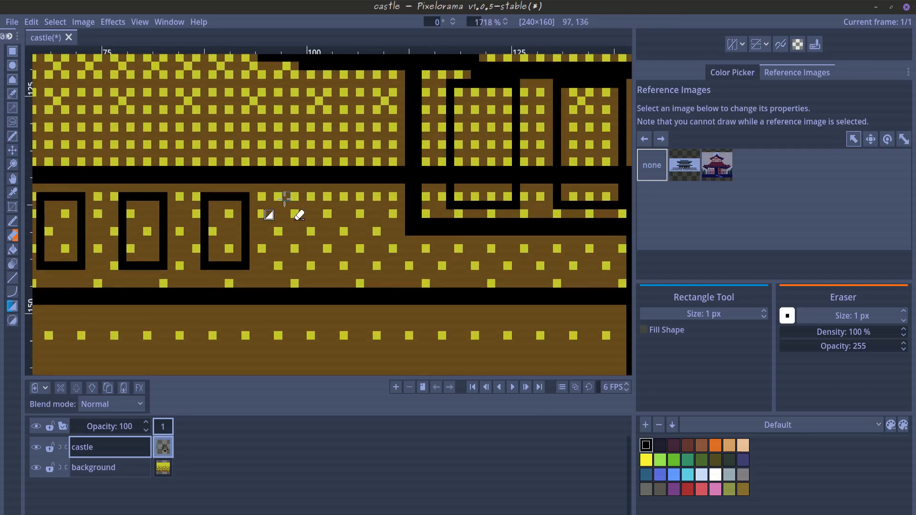
pyautogui.moveTo(285, 196); pyautogui.dragTo(336, 265)
pyautogui.hotkey('ctrl', 'z')
pyautogui.moveTo(286, 196); pyautogui.dragTo(327, 264)
pyautogui.moveTo(420, 247); pyautogui.dragTo(391, 252)
pyautogui.hotkey('ctrl', 'z')
pyautogui.moveTo(266, 202); pyautogui.dragTo(312, 271)
pyautogui.hotkey('ctrl', 'z')
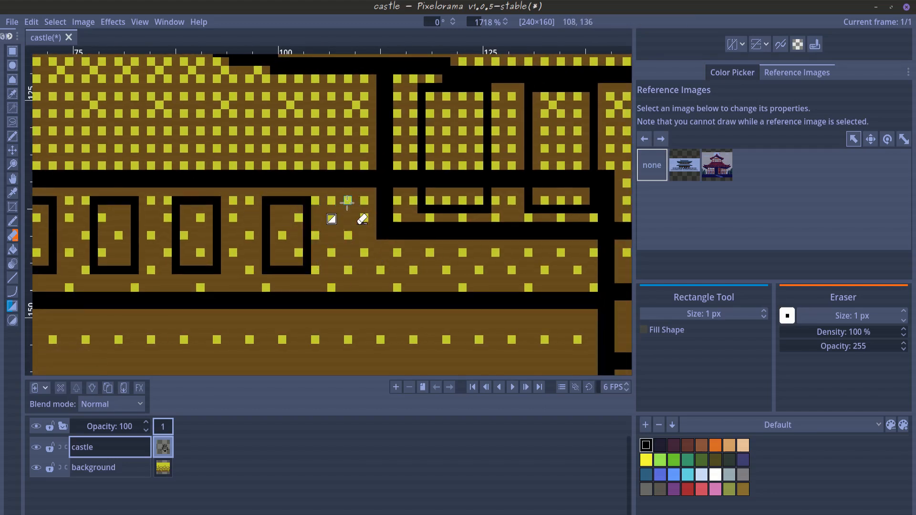
pyautogui.hotkey('ctrl', 'z')
# - Extend the left wall's row with four more evenly spaced rectangles up to the stairs
pyautogui.moveTo(258, 200); pyautogui.dragTo(300, 270)
pyautogui.moveTo(341, 203); pyautogui.dragTo(380, 270)
pyautogui.moveTo(413, 201); pyautogui.dragTo(455, 270)
pyautogui.hotkey('ctrl', 'z')
pyautogui.hotkey('ctrl', 'z')
pyautogui.moveTo(487, 200); pyautogui.dragTo(531, 268)
pyautogui.scroll(-7, 369, 286)
pyautogui.scroll(3, 123, 228)
# - Copy the left wall's whole row of rectangles and paste it onto the wall right of the stairs
pyautogui.press('r')
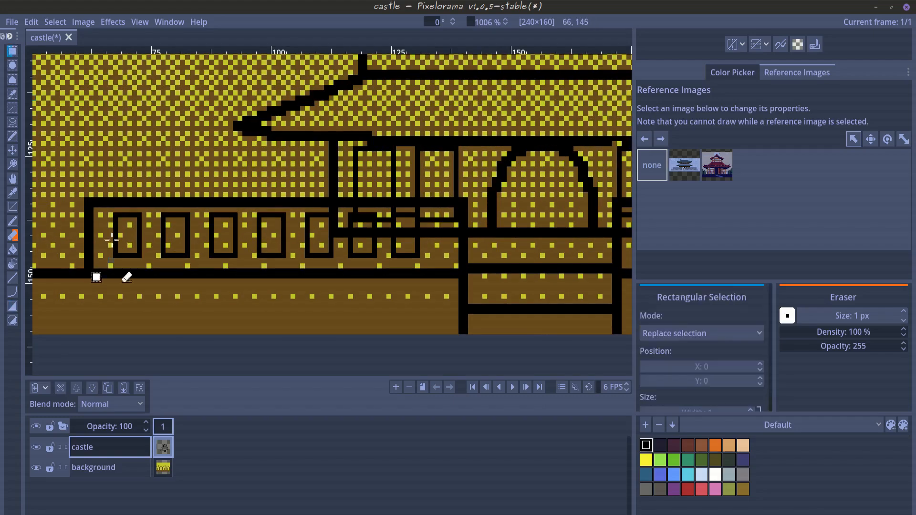
pyautogui.moveTo(103, 208); pyautogui.dragTo(425, 268)
pyautogui.hotkey('ctrl', 'c')
pyautogui.hotkey('ctrl', 'v')
pyautogui.scroll(-3, 167, 234)
pyautogui.moveTo(166, 234); pyautogui.dragTo(319, 256)
pyautogui.click(468, 291)
# - Move the gray temple reference image right so it clears the edge of the canvas
pyautogui.scroll(3, 504, 258)
pyautogui.scroll(3, 306, 257)
pyautogui.click(684, 165)
pyautogui.moveTo(477, 205); pyautogui.dragTo(617, 206)
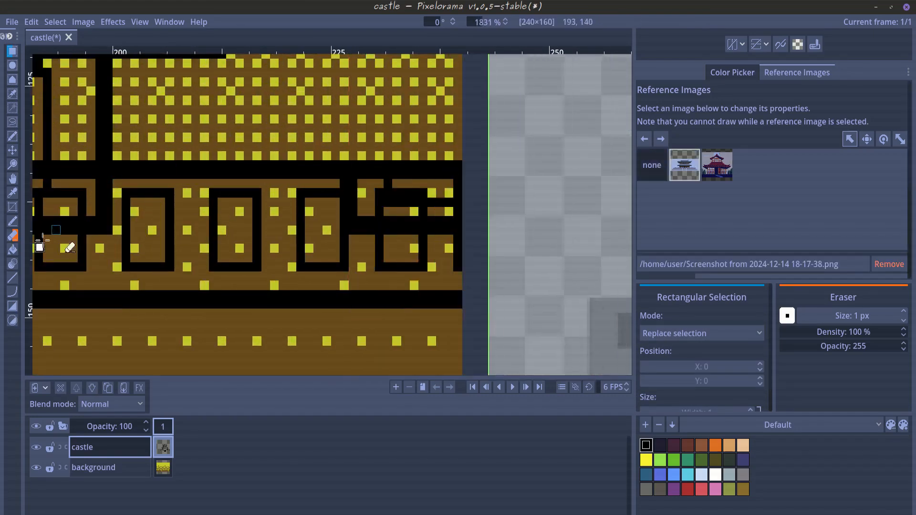
# - Clean up the stray overlapping pixels on the right wall and redraw the damaged rectangle's outline with the pencil
pyautogui.moveTo(352, 232); pyautogui.dragTo(353, 184)
pyautogui.moveTo(423, 194)
pyautogui.mouseDown()
pyautogui.moveTo(432, 229)
pyautogui.moveTo(351, 230)
pyautogui.moveTo(362, 221)
pyautogui.mouseUp()
pyautogui.press('p')
pyautogui.moveTo(379, 230)
pyautogui.mouseDown()
pyautogui.moveTo(382, 208)
pyautogui.moveTo(423, 193)
pyautogui.mouseUp()
pyautogui.scroll(-8, 234, 217)
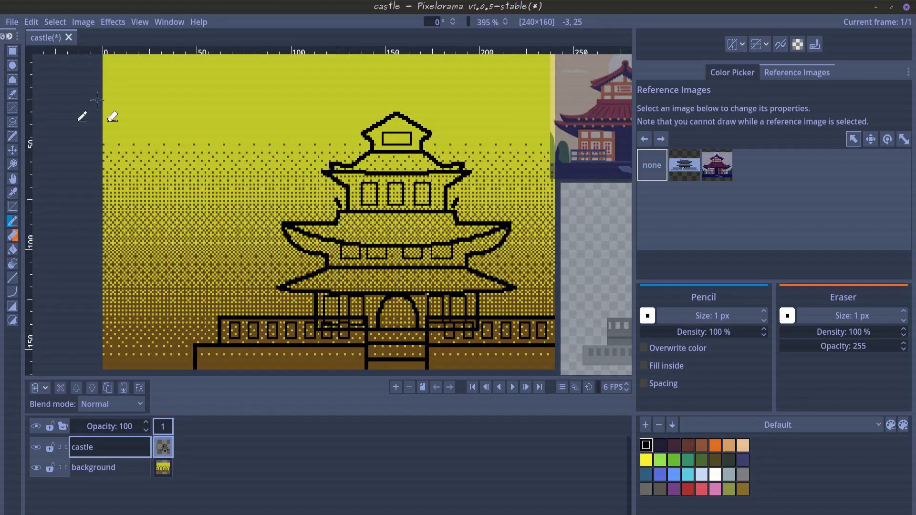
# - Save the castle.pxo project
pyautogui.click(15, 22)
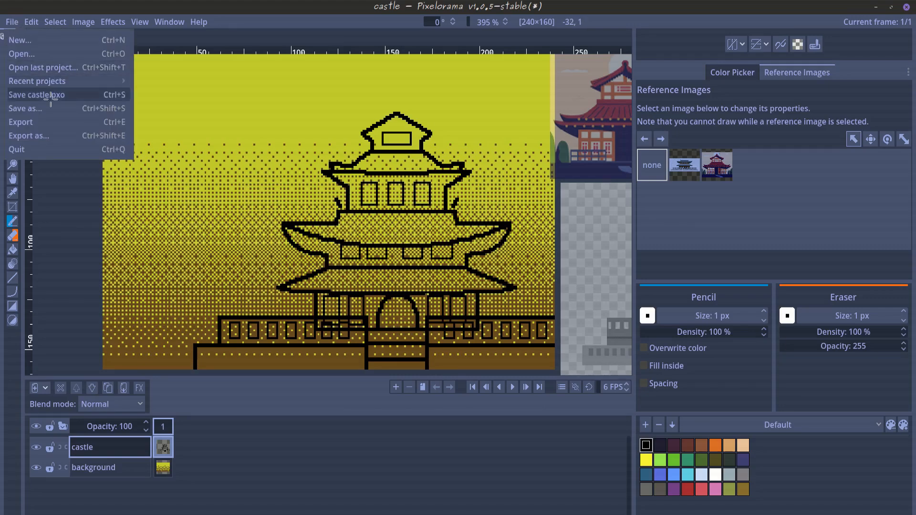
pyautogui.click(51, 95)
pyautogui.moveTo(268, 217); pyautogui.dragTo(155, 203)
# - Move the gray temple reference image left so it overlaps the right part of the drawing
pyautogui.click(611, 188)
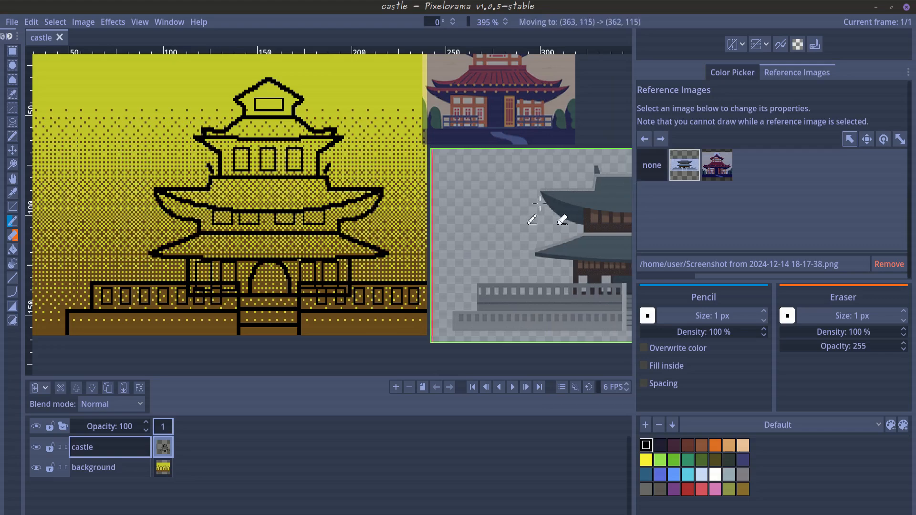
pyautogui.moveTo(611, 188); pyautogui.dragTo(496, 188)
pyautogui.scroll(5, 160, 297)
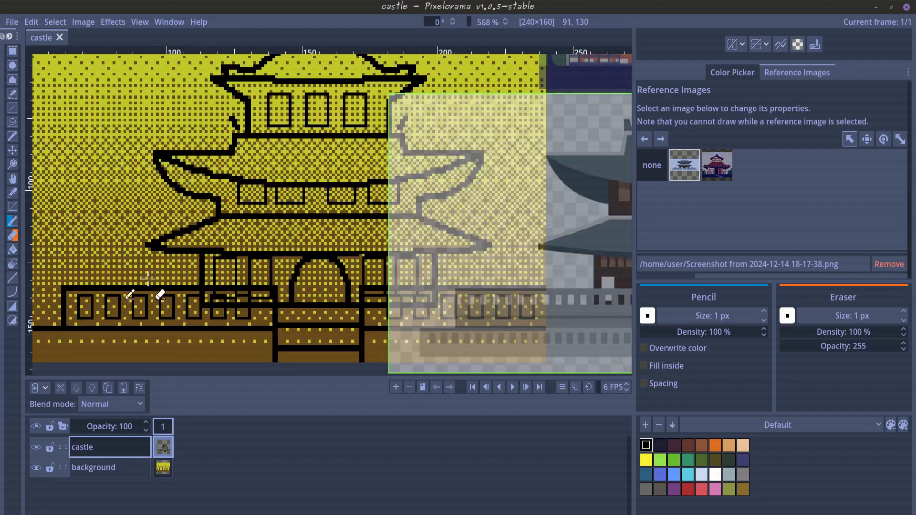
# - Fill the upper and lower wall areas left of the stairs with warm gray 8e8878 using the Bucket
pyautogui.click(13, 250)
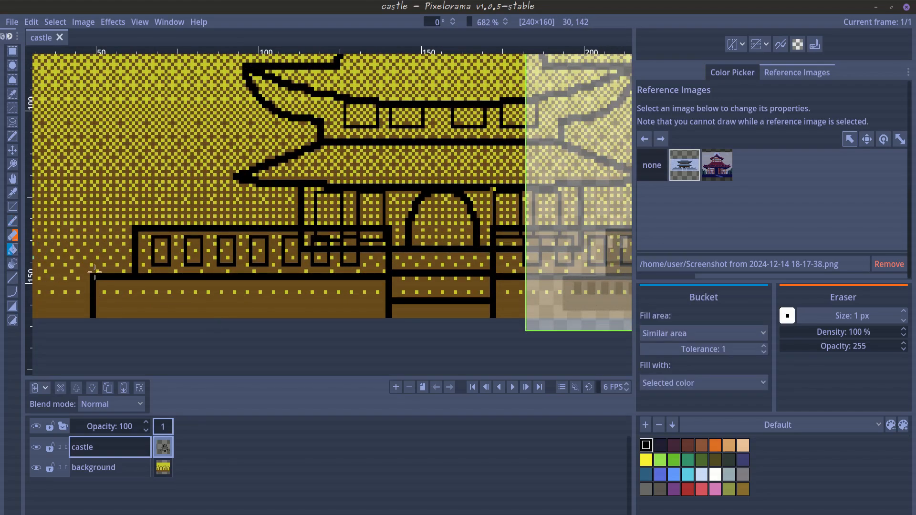
pyautogui.click(726, 73)
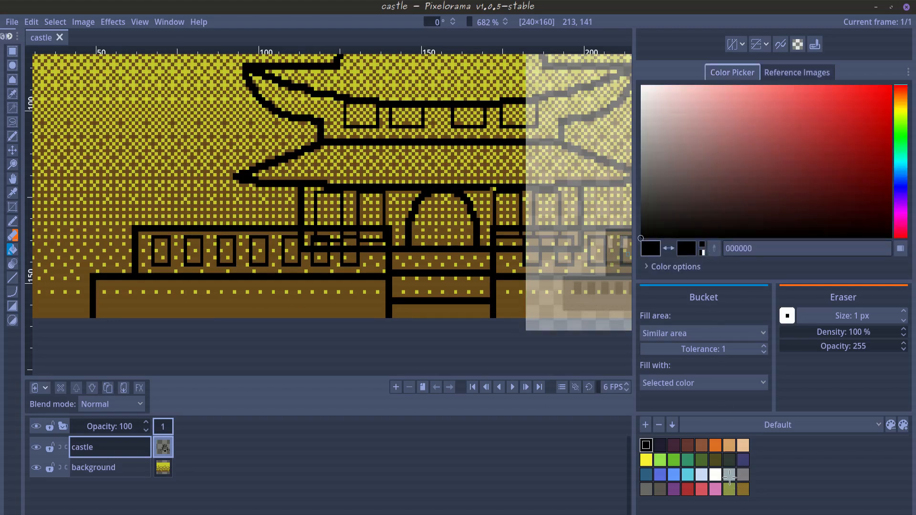
pyautogui.click(731, 476)
pyautogui.moveTo(901, 136); pyautogui.dragTo(901, 104)
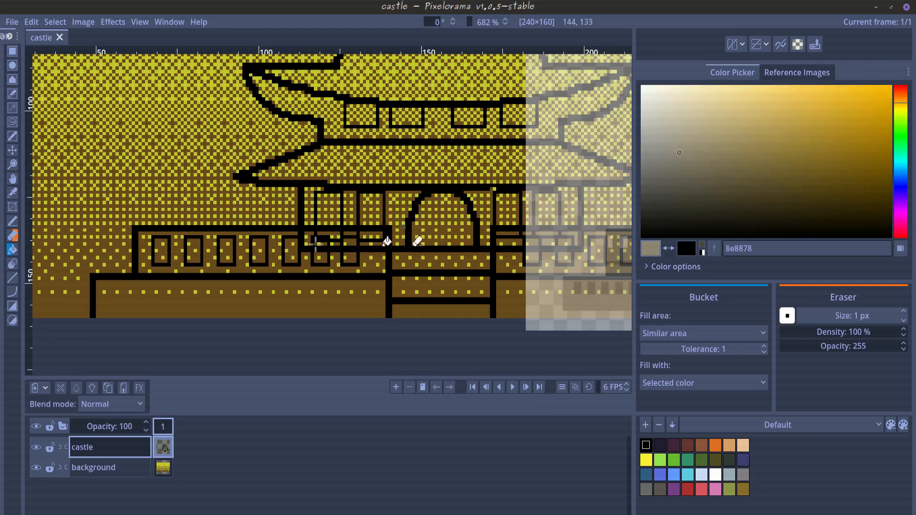
pyautogui.click(188, 300)
pyautogui.click(367, 266)
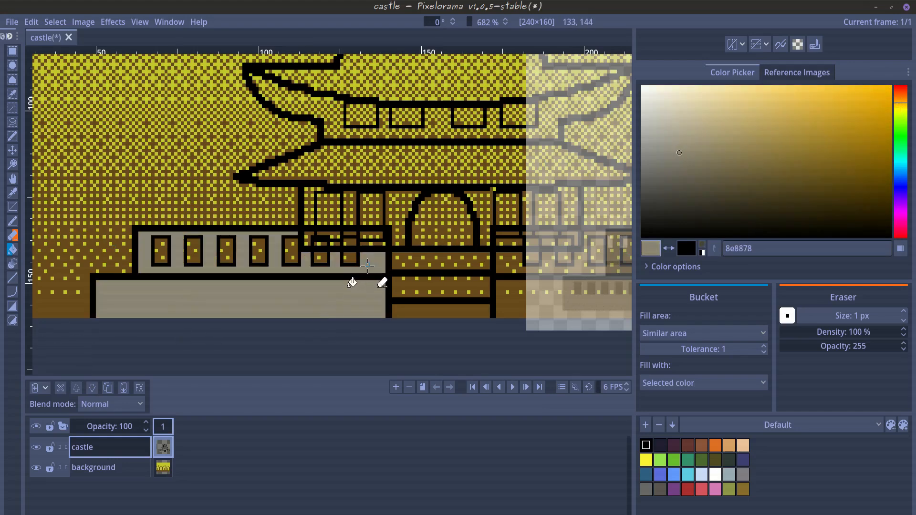
# - Fill the three stair steps and the upper wall right of the stairs with the same warm gray
pyautogui.moveTo(477, 274); pyautogui.dragTo(375, 282)
pyautogui.click(400, 272)
pyautogui.click(375, 273)
pyautogui.click(363, 296)
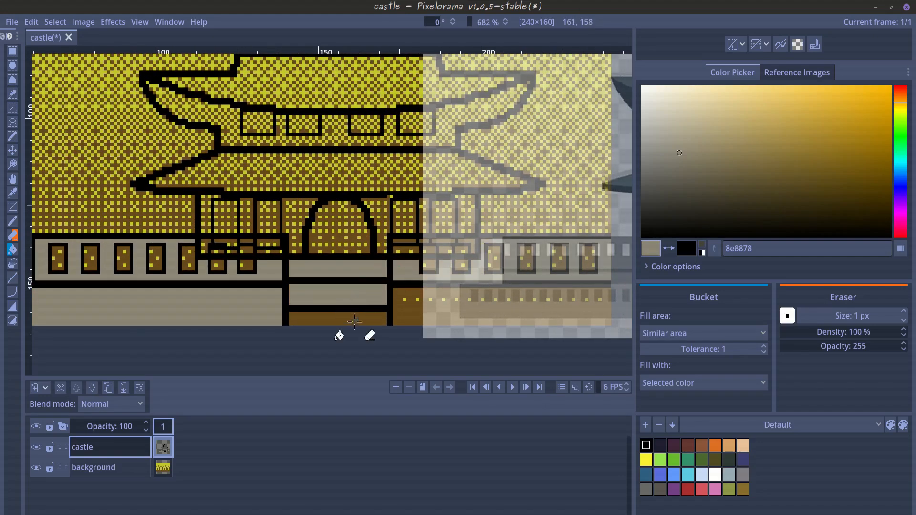
pyautogui.click(334, 323)
# - Fill the lower walls on both sides of the stairs with the darker gray 615e53
pyautogui.moveTo(244, 329); pyautogui.dragTo(342, 315)
pyautogui.click(677, 179)
pyautogui.click(370, 305)
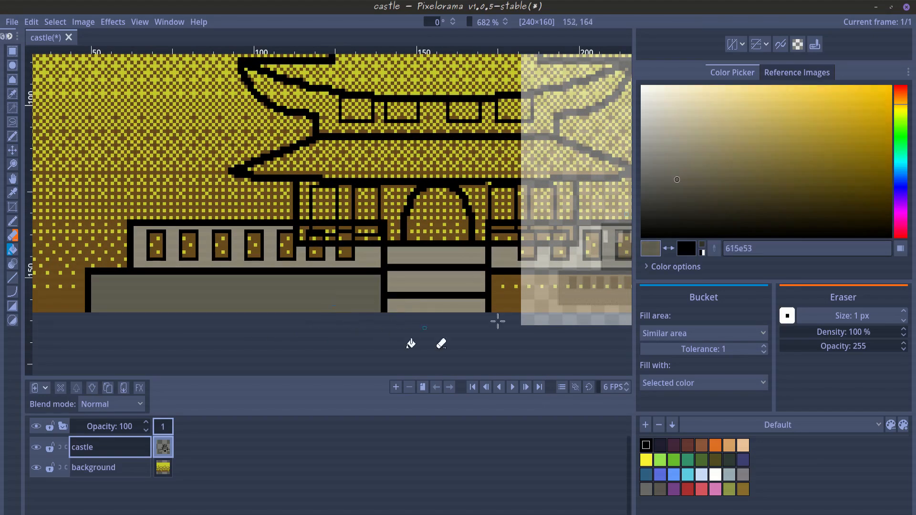
pyautogui.click(507, 296)
pyautogui.moveTo(508, 339); pyautogui.dragTo(255, 342)
pyautogui.moveTo(235, 310); pyautogui.dragTo(336, 319)
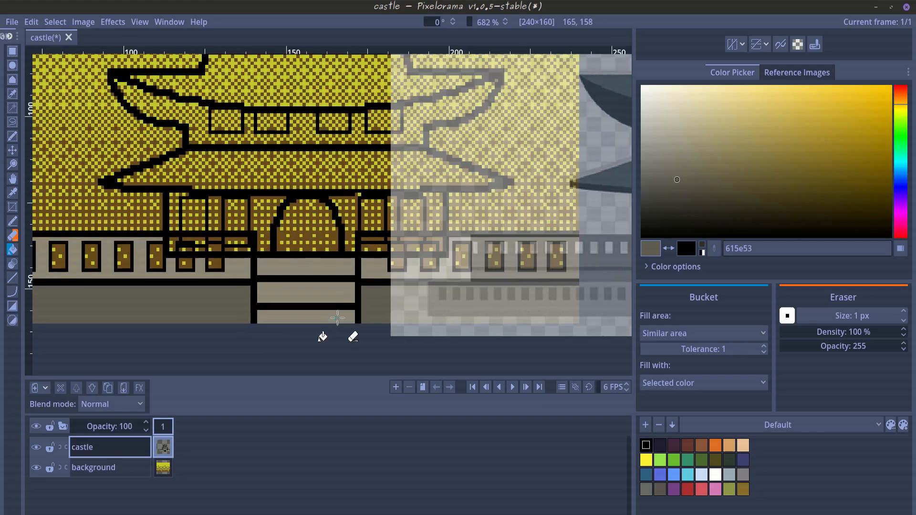
# - Set the color to olive-brown 5e552b and fill the ground-floor walls around the doorway and windows with the Bucket
pyautogui.scroll(-1, 336, 318)
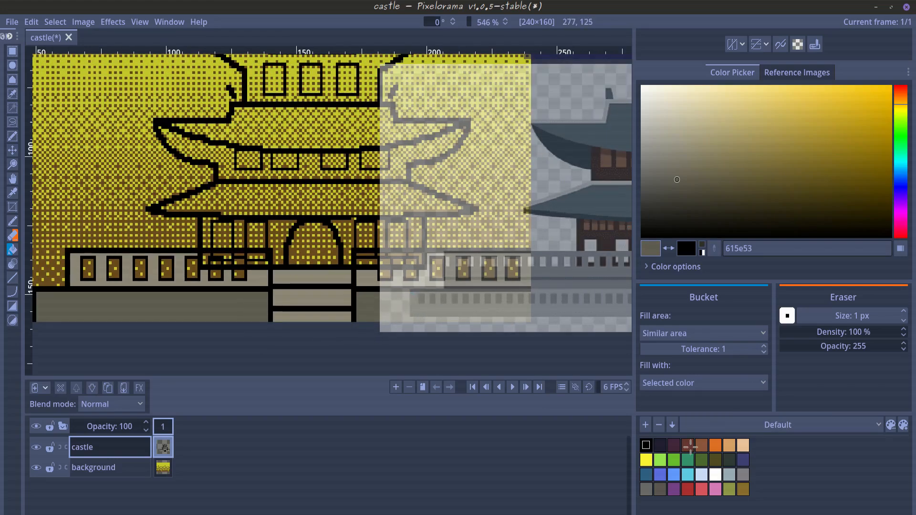
pyautogui.click(688, 445)
pyautogui.click(902, 102)
pyautogui.moveTo(902, 103); pyautogui.dragTo(902, 106)
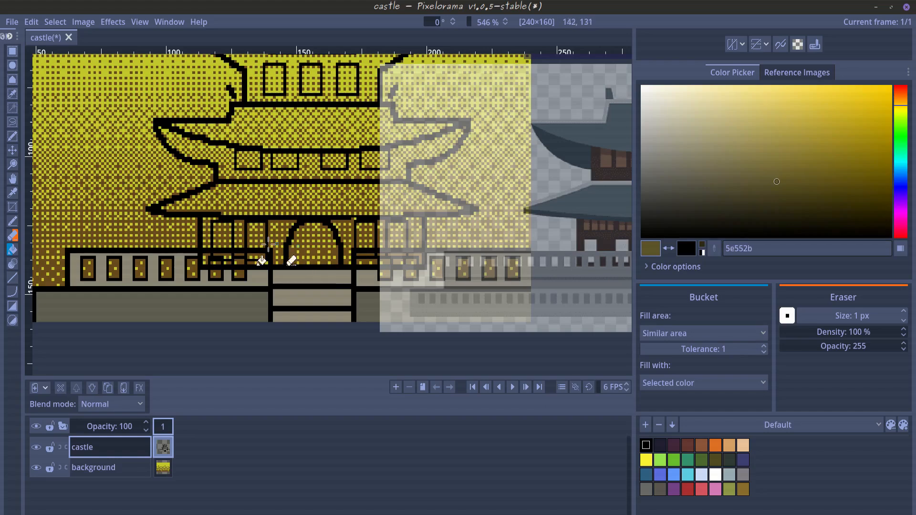
pyautogui.scroll(3, 269, 245)
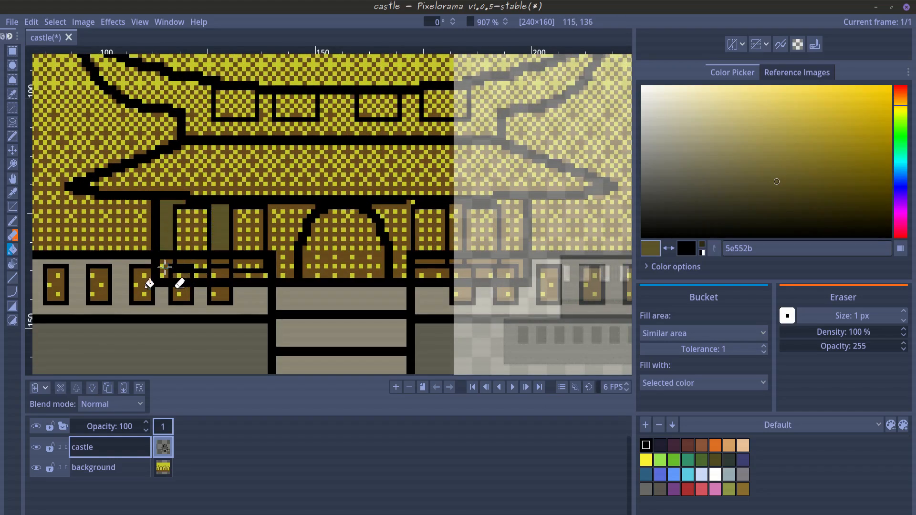
pyautogui.moveTo(265, 231); pyautogui.dragTo(454, 230)
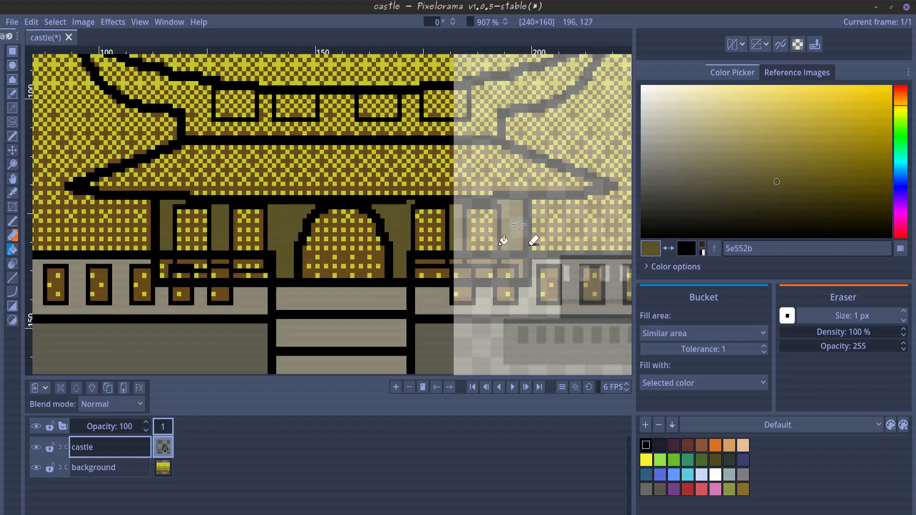
# - Fill the walls of the second storey, third storey and top gable with the same olive-brown
pyautogui.click(263, 132)
pyautogui.scroll(-5, 289, 91)
pyautogui.moveTo(290, 83); pyautogui.dragTo(293, 146)
pyautogui.scroll(5, 289, 115)
pyautogui.moveTo(288, 108); pyautogui.dragTo(282, 202)
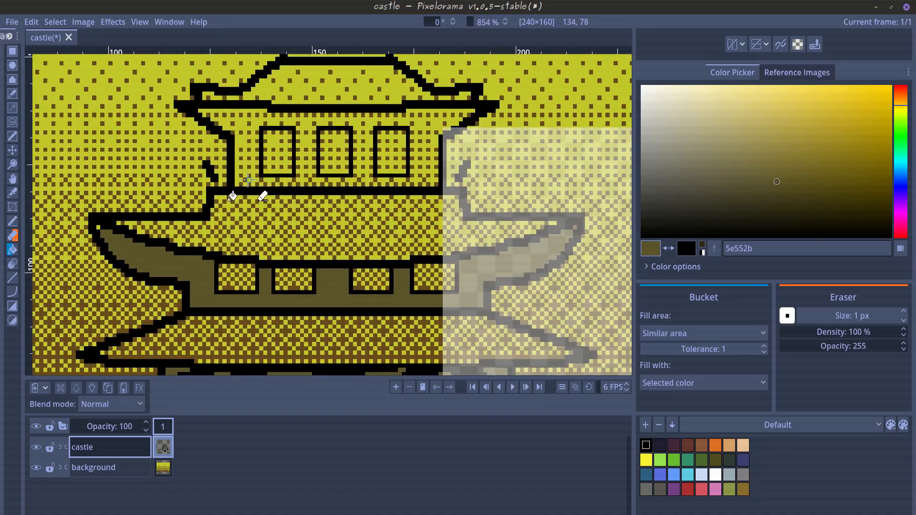
pyautogui.click(248, 180)
pyautogui.scroll(-3, 282, 177)
pyautogui.scroll(3, 289, 96)
pyautogui.moveTo(289, 72); pyautogui.dragTo(289, 154)
pyautogui.click(290, 154)
# - Set the color to green 56692f and fill all three castle roofs with it
pyautogui.scroll(-4, 286, 172)
pyautogui.moveTo(307, 280); pyautogui.dragTo(321, 132)
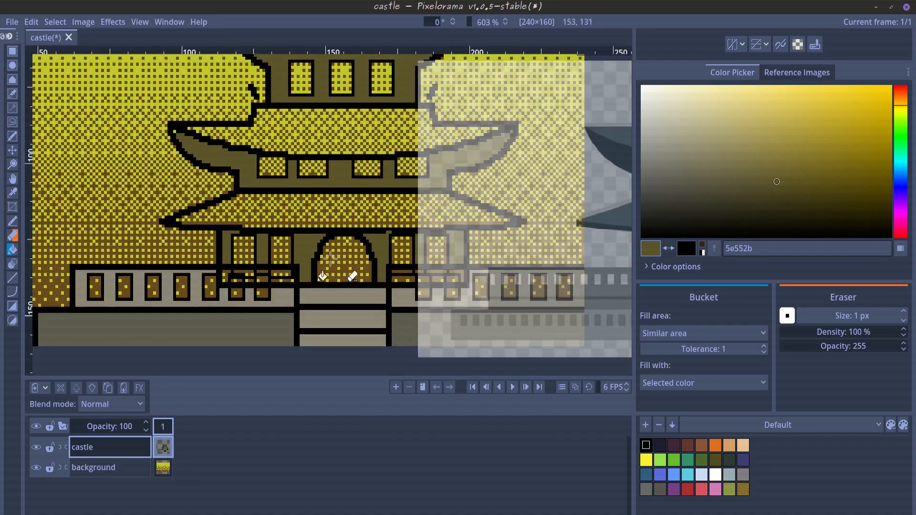
pyautogui.moveTo(340, 221); pyautogui.dragTo(279, 235)
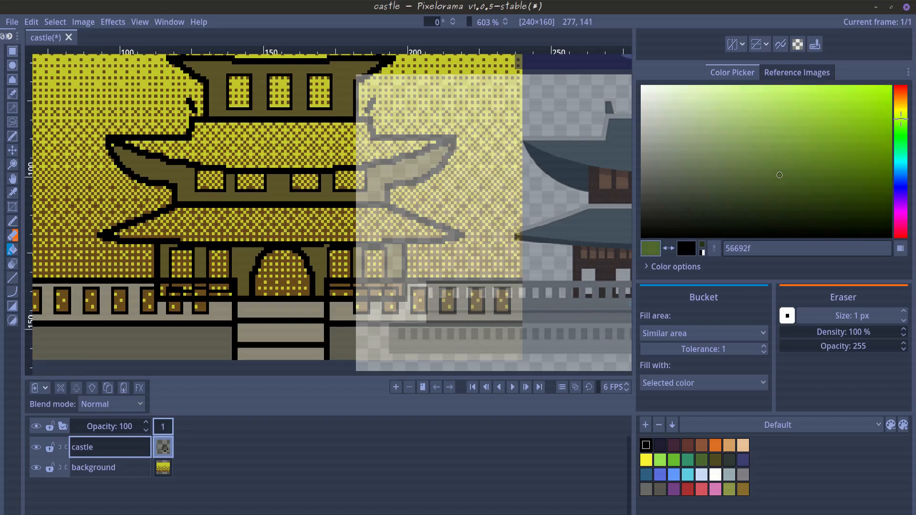
pyautogui.click(288, 229)
pyautogui.click(266, 142)
pyautogui.moveTo(268, 149); pyautogui.dragTo(300, 234)
pyautogui.click(296, 125)
# - Set the color to golden 9c8105 and fill the four second-storey windows
pyautogui.scroll(-2, 301, 238)
pyautogui.moveTo(310, 271); pyautogui.dragTo(251, 214)
pyautogui.scroll(2, 300, 235)
pyautogui.scroll(-1, 300, 238)
pyautogui.click(646, 460)
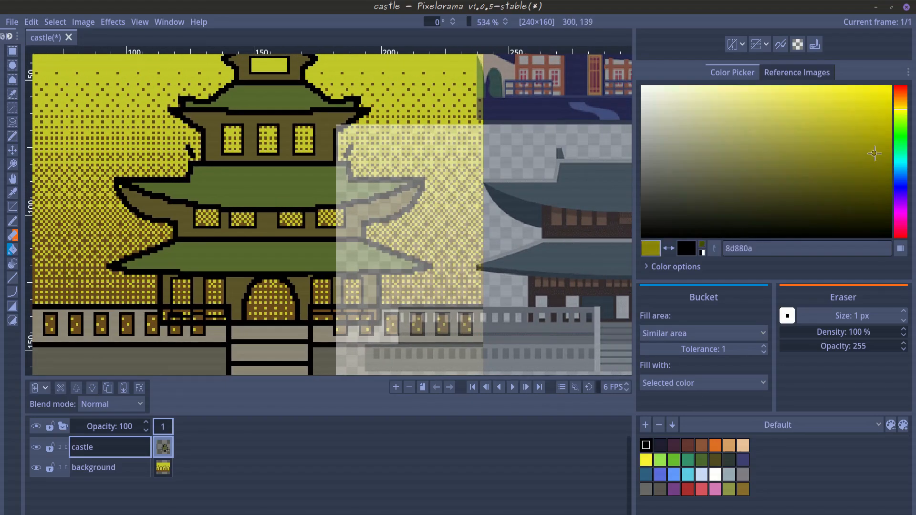
pyautogui.moveTo(902, 106); pyautogui.dragTo(902, 102)
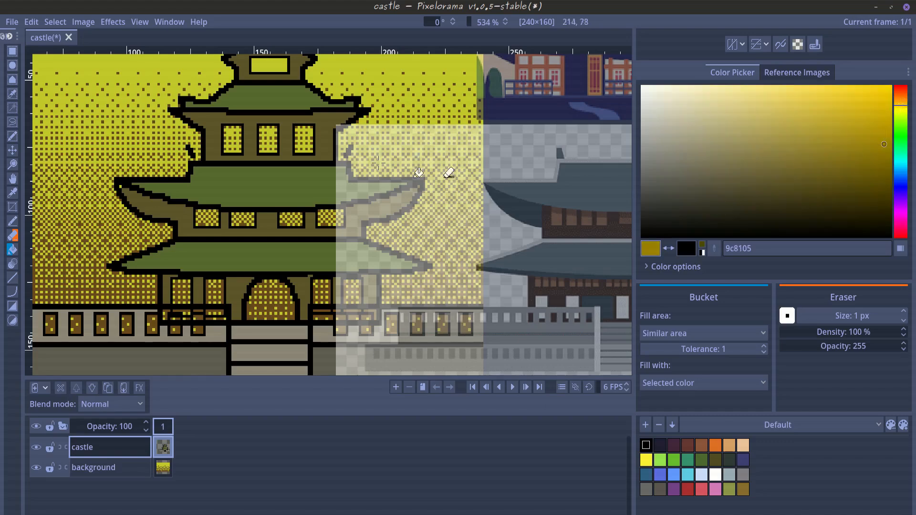
pyautogui.scroll(3, 210, 182)
pyautogui.click(205, 235)
pyautogui.click(267, 237)
pyautogui.click(351, 236)
pyautogui.click(415, 236)
# - Fill the third-storey windows and the top gable window with the same golden color
pyautogui.click(374, 98)
pyautogui.click(311, 98)
pyautogui.scroll(-4, 308, 182)
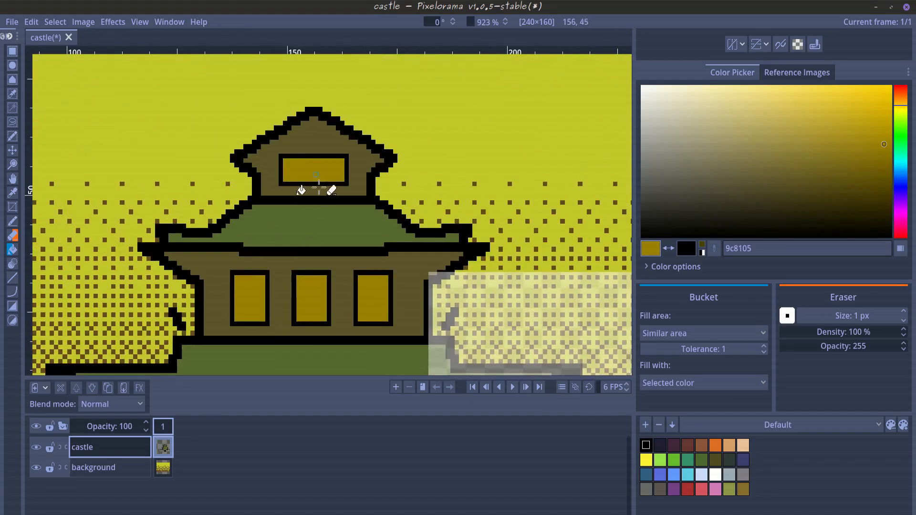
# - Fill the four ground-floor windows beside the doorway with the same golden color
pyautogui.scroll(4, 277, 261)
pyautogui.click(212, 253)
pyautogui.click(272, 253)
pyautogui.click(463, 253)
pyautogui.click(518, 251)
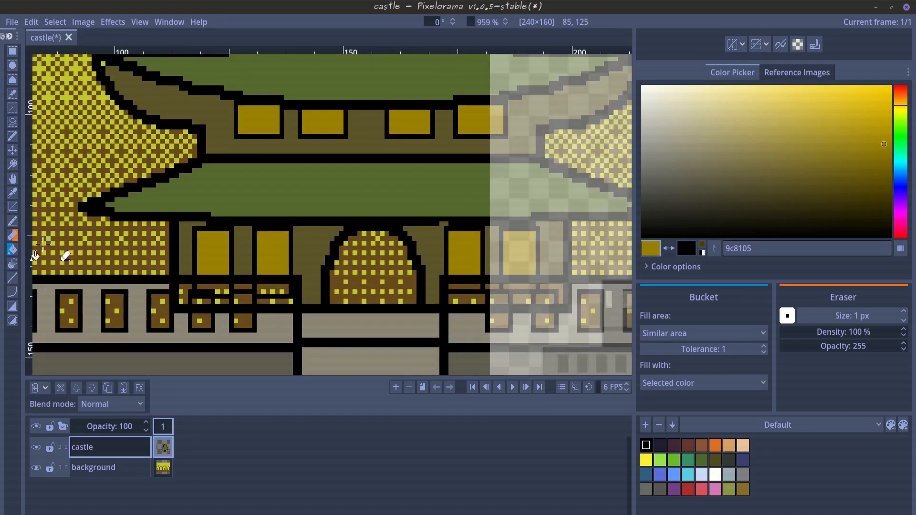
# - Sample the wall's olive-brown, darken it to 312d16 and fill the arched doorway with it
pyautogui.click(13, 192)
pyautogui.click(307, 246)
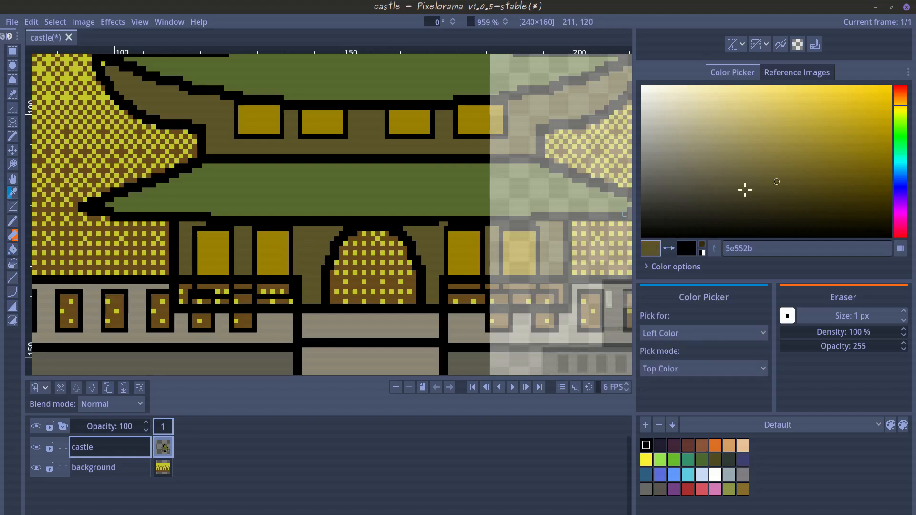
pyautogui.click(13, 250)
pyautogui.click(358, 274)
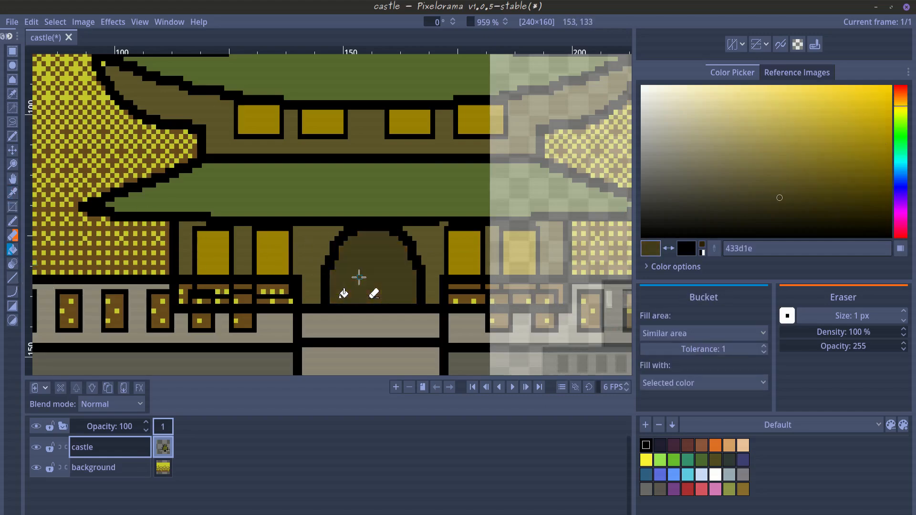
pyautogui.scroll(-1, 358, 274)
pyautogui.click(377, 264)
# - Activate the background layer and set up the filled Ellipse tool with yellow fbf236
pyautogui.scroll(-4, 351, 323)
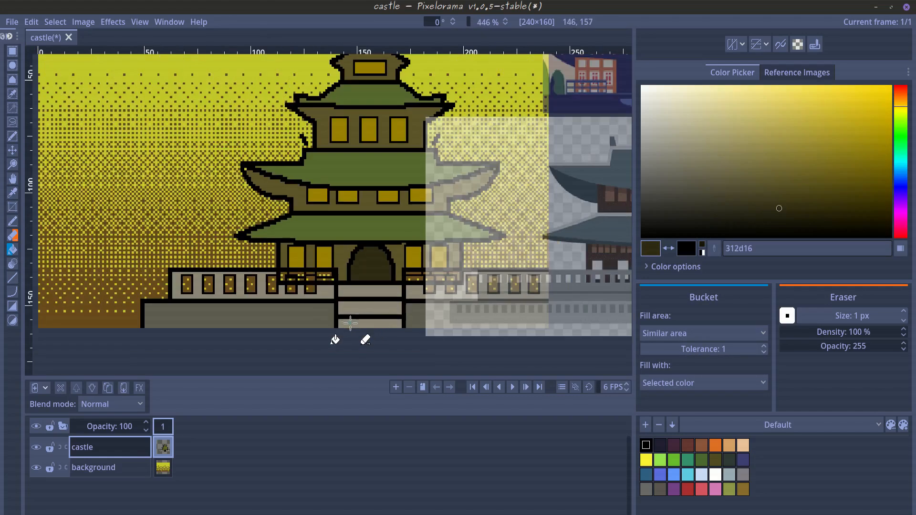
pyautogui.moveTo(381, 170); pyautogui.dragTo(217, 197)
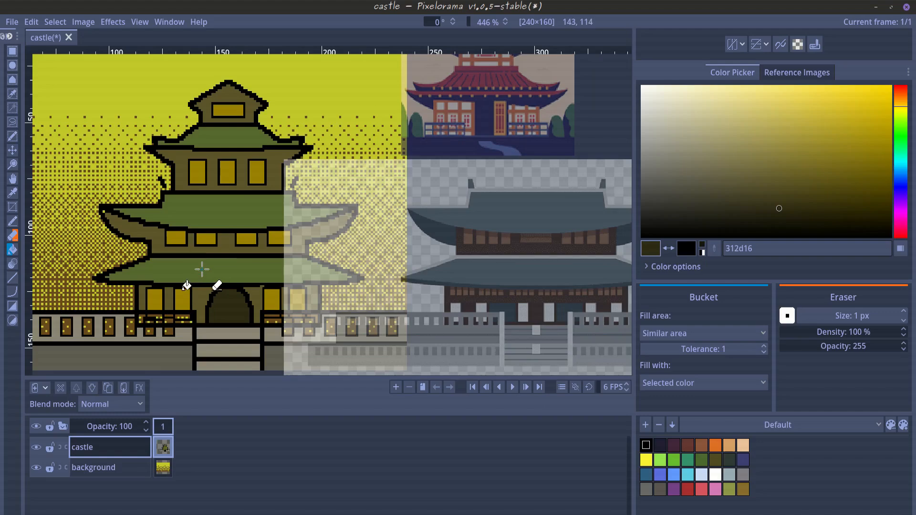
pyautogui.moveTo(181, 248); pyautogui.dragTo(341, 241)
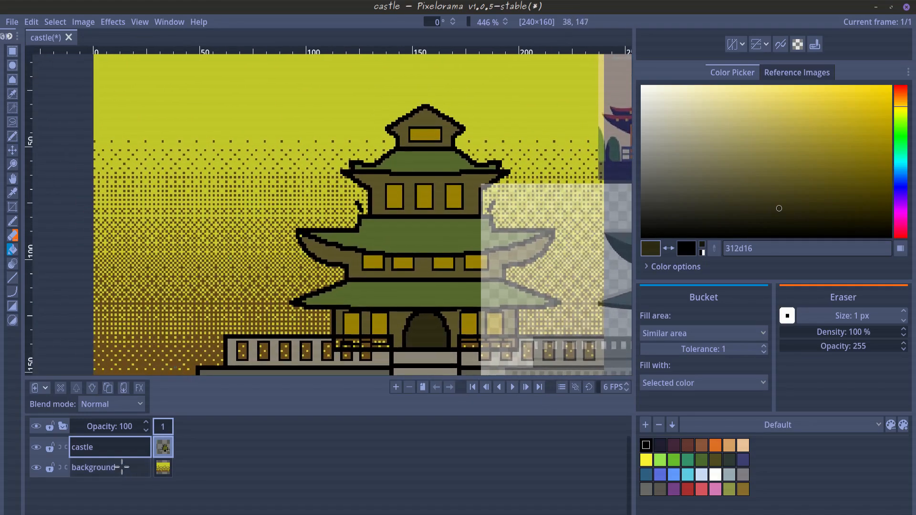
pyautogui.click(114, 468)
pyautogui.moveTo(181, 146); pyautogui.dragTo(198, 190)
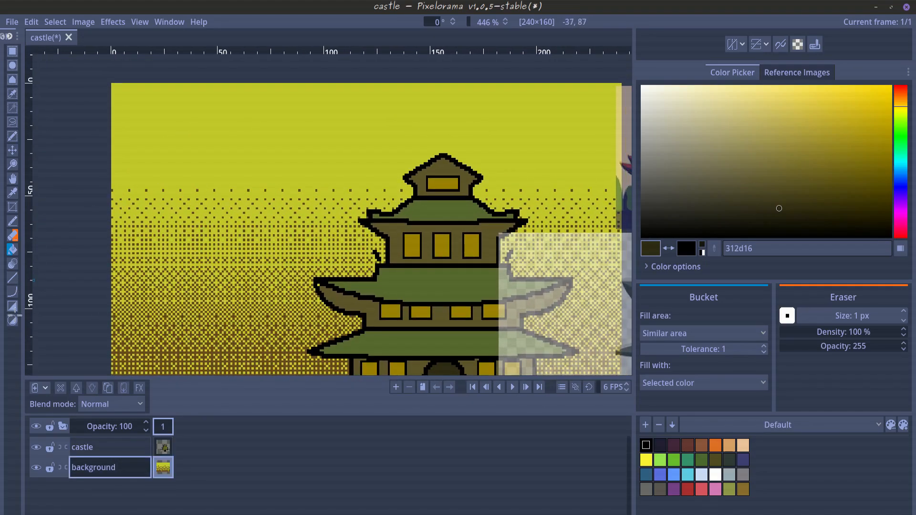
pyautogui.click(13, 319)
pyautogui.click(647, 460)
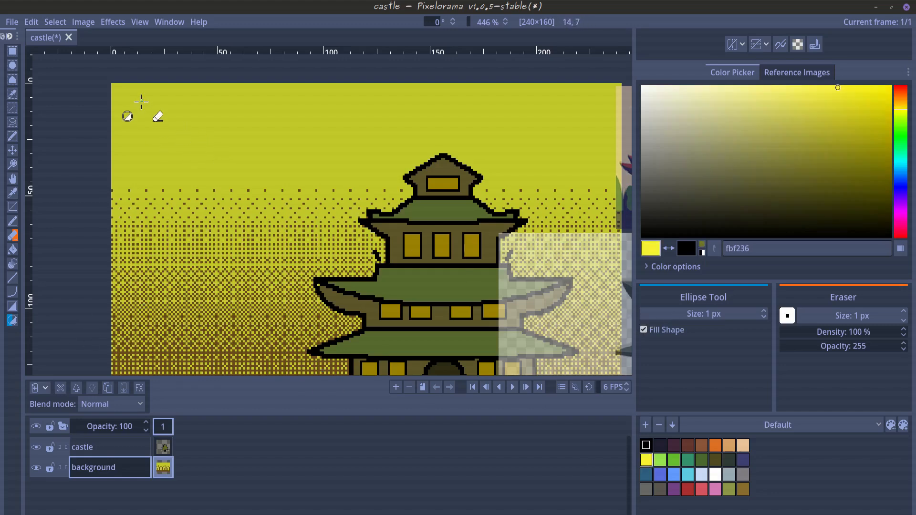
# - Try a large filled yellow ellipse as a sun in the sky left of the castle, and undo it
pyautogui.moveTo(141, 101); pyautogui.dragTo(405, 267)
pyautogui.scroll(-3, 158, 253)
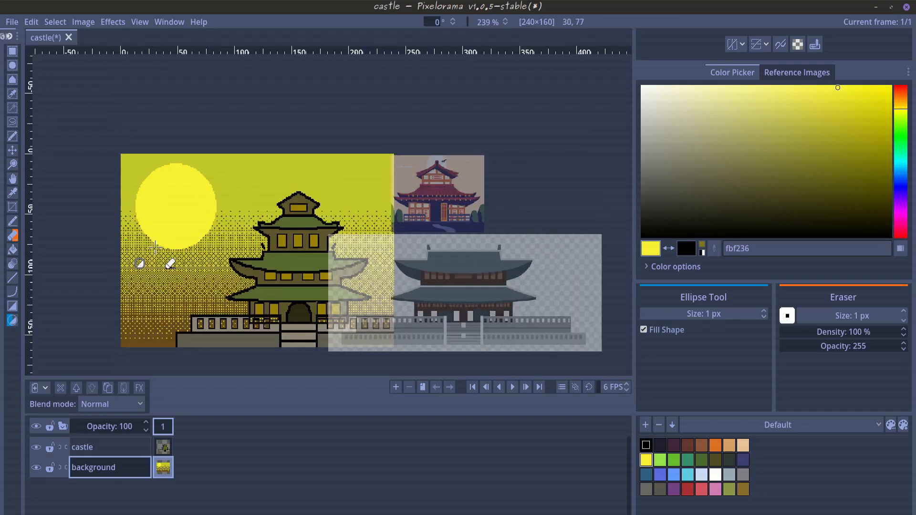
pyautogui.scroll(3, 155, 247)
pyautogui.scroll(1, 268, 210)
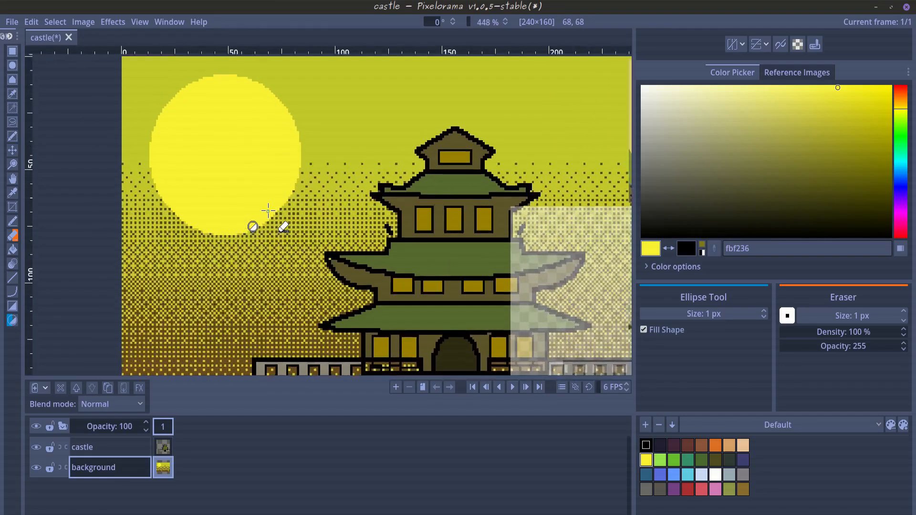
pyautogui.scroll(1, 268, 211)
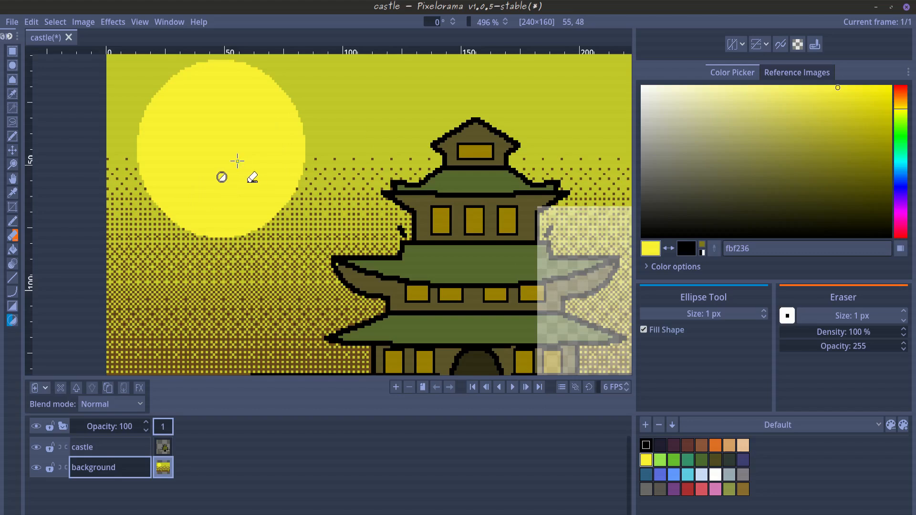
pyautogui.hotkey('ctrl', 'z')
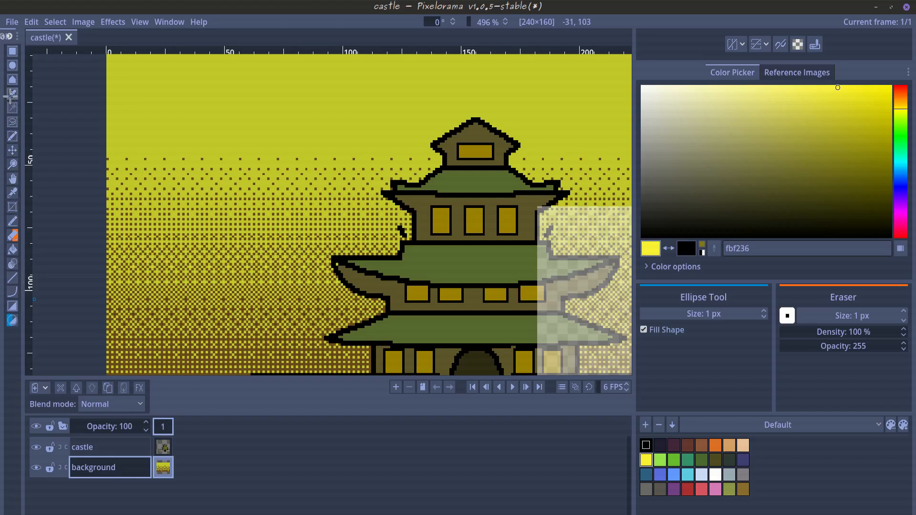
# - Select all brown dither pixels of the background layer with Select By Color and cut them out
pyautogui.click(12, 94)
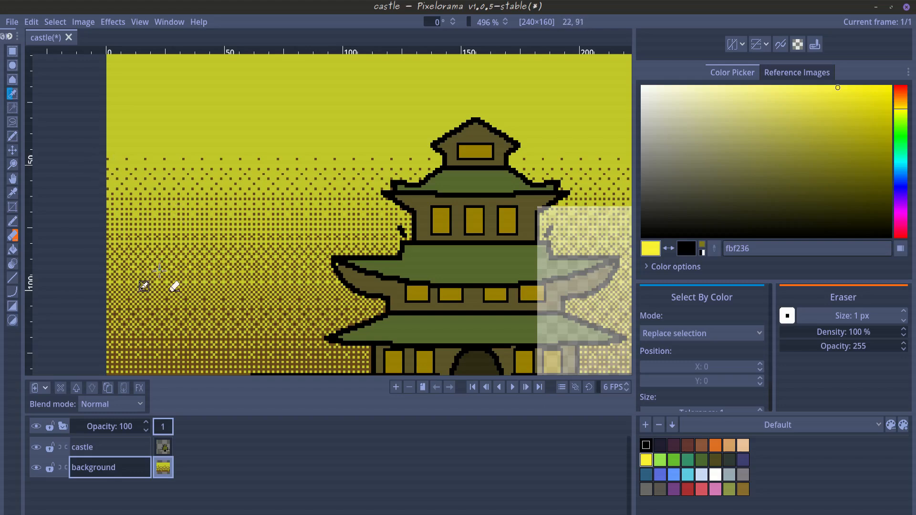
pyautogui.scroll(1, 164, 305)
pyautogui.moveTo(170, 312)
pyautogui.mouseDown()
pyautogui.moveTo(180, 262)
pyautogui.moveTo(217, 210)
pyautogui.mouseUp()
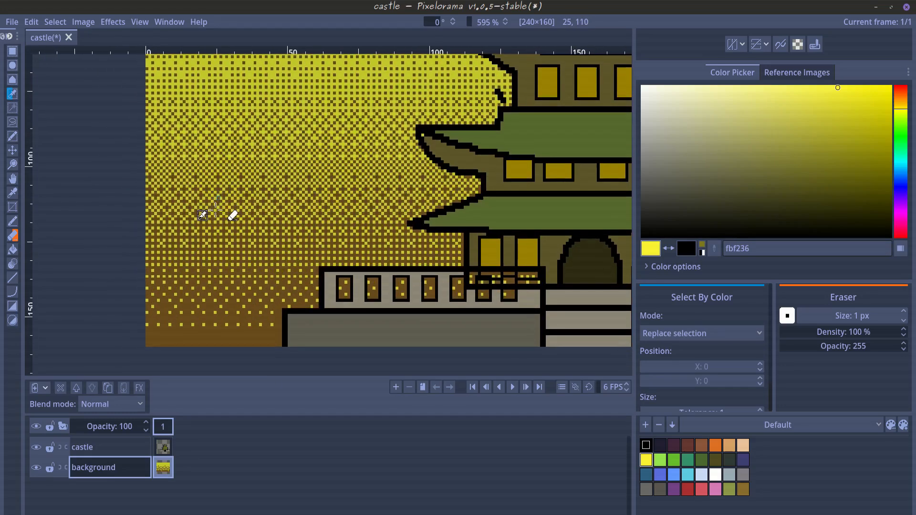
pyautogui.click(208, 334)
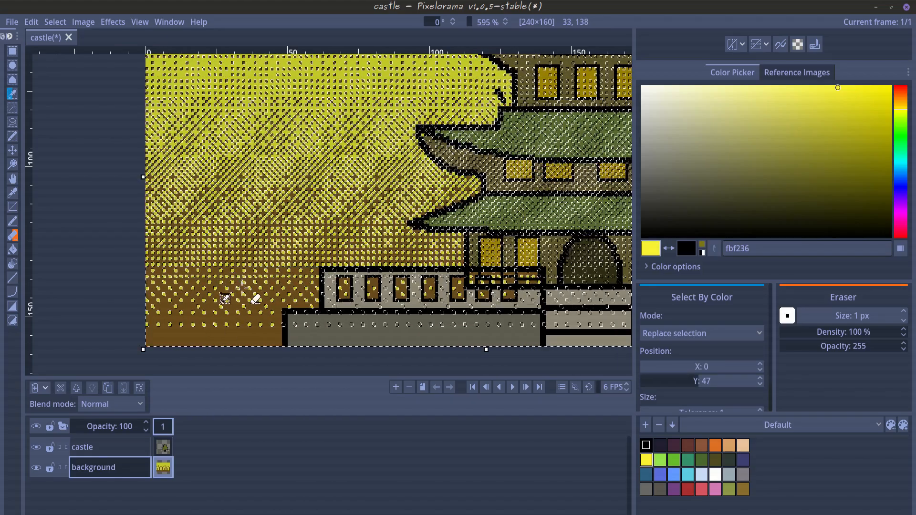
pyautogui.scroll(-2, 247, 244)
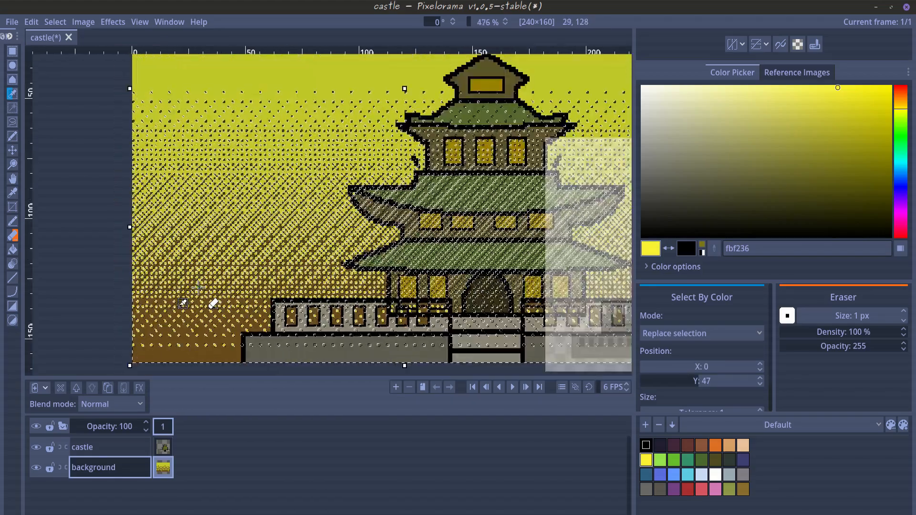
pyautogui.press('Delete')
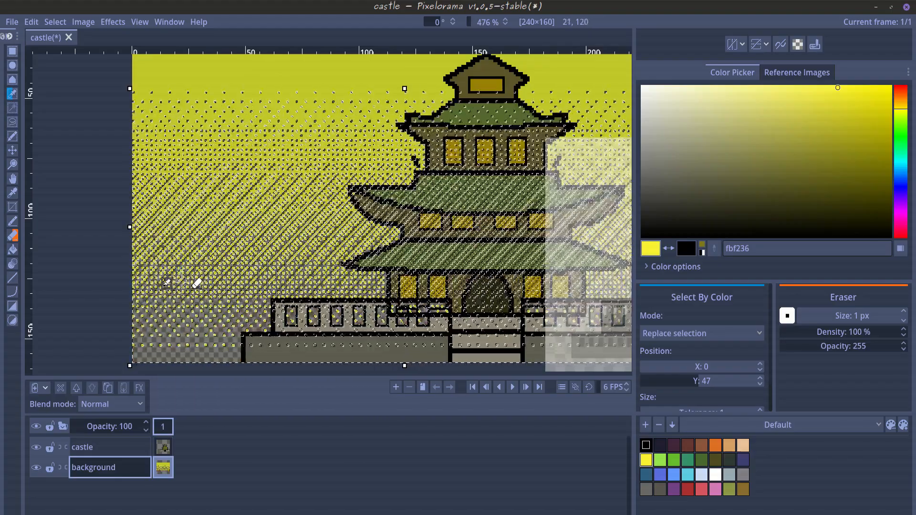
# - Add a new layer beneath the background layer and paste the cut brown pixels into it
pyautogui.click(34, 389)
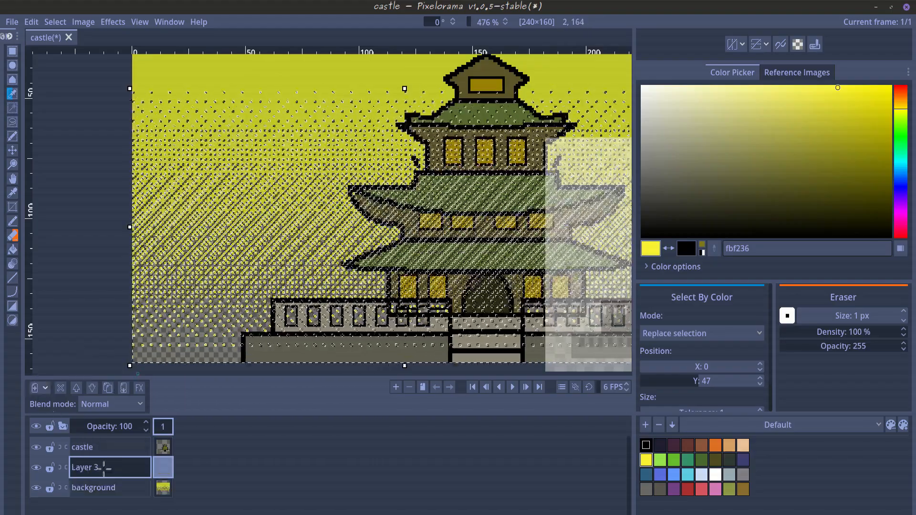
pyautogui.click(91, 388)
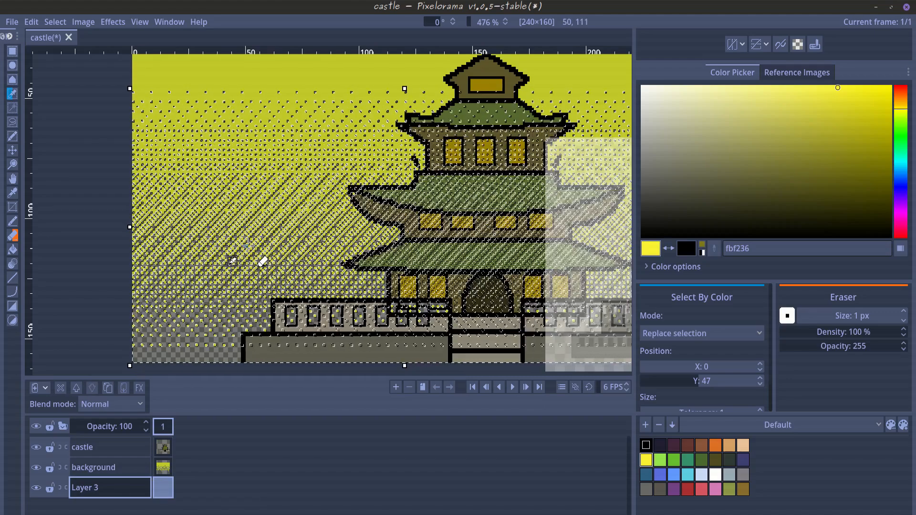
pyautogui.hotkey('ctrl', 'v')
pyautogui.scroll(1, 234, 246)
pyautogui.moveTo(233, 246); pyautogui.dragTo(237, 205)
pyautogui.scroll(2, 191, 233)
pyautogui.moveTo(192, 233); pyautogui.dragTo(268, 132)
pyautogui.scroll(1, 268, 132)
pyautogui.press('Return')
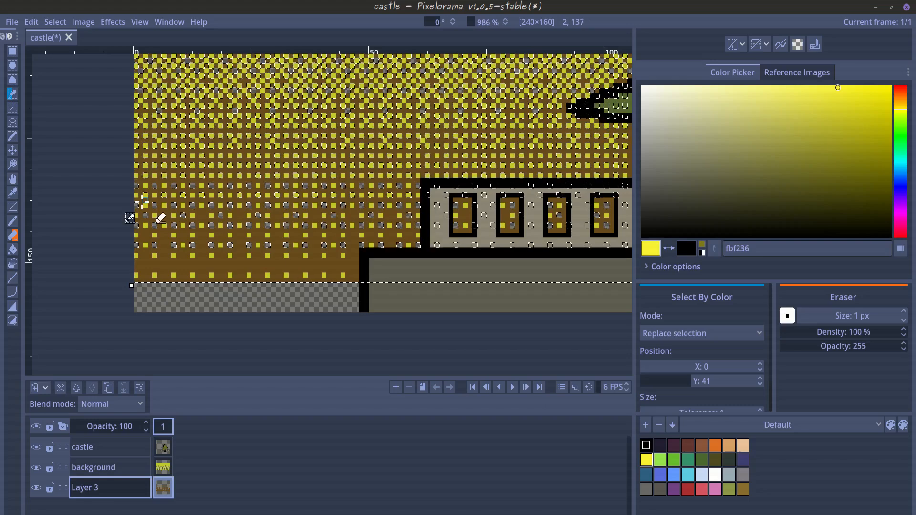
# - Move the pasted brown pixels down to the canvas's lower edge and clear the selection
pyautogui.click(132, 285)
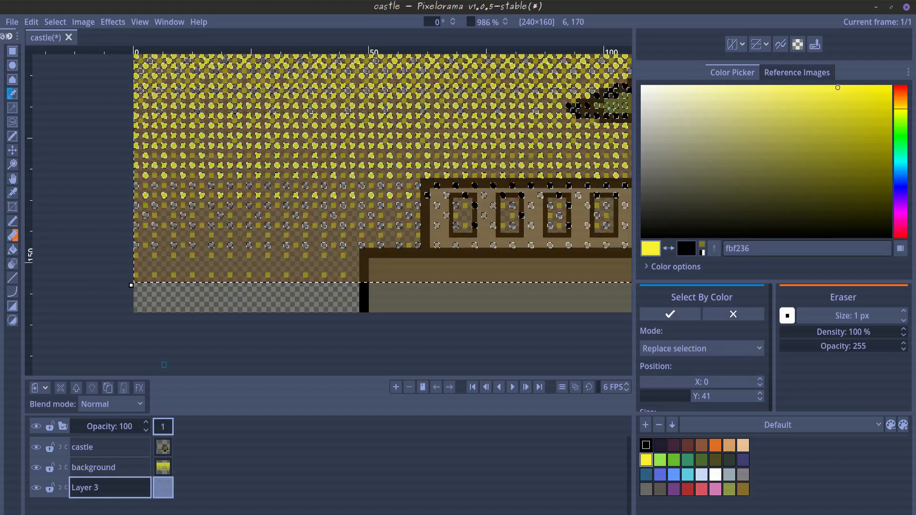
pyautogui.click(13, 150)
pyautogui.moveTo(236, 255); pyautogui.dragTo(236, 285)
pyautogui.hotkey('ctrl', 'd')
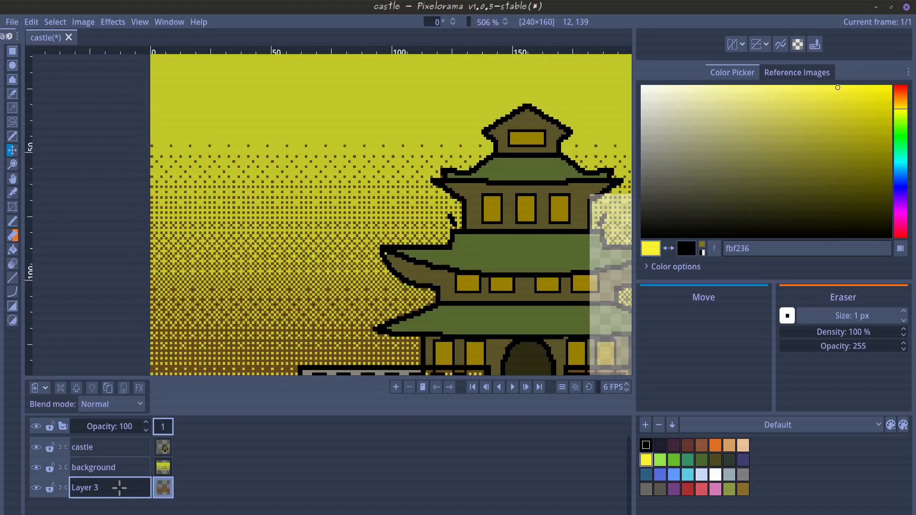
# - Draw a large filled fbf236 ellipse as the sun on the background layer left of the castle, and make Layer 3 active
pyautogui.click(116, 468)
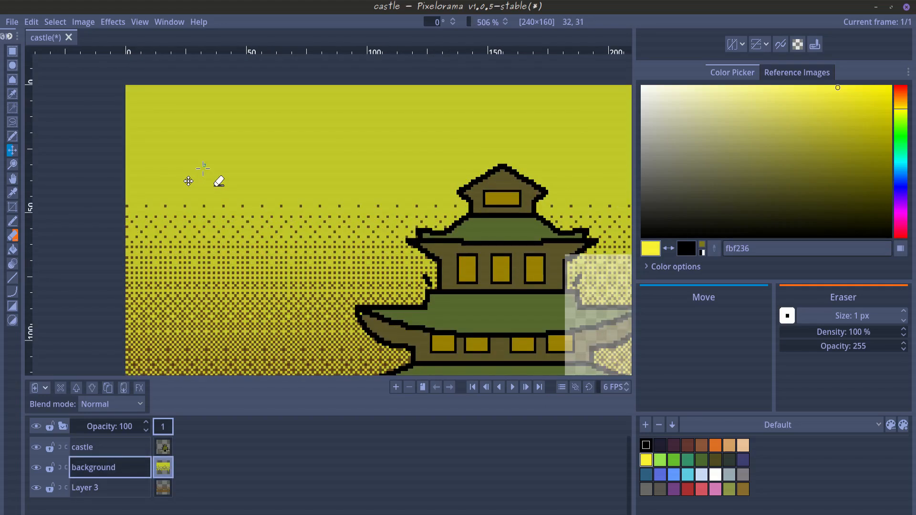
pyautogui.hotkey('shift', 'u')
pyautogui.moveTo(155, 116); pyautogui.dragTo(409, 300)
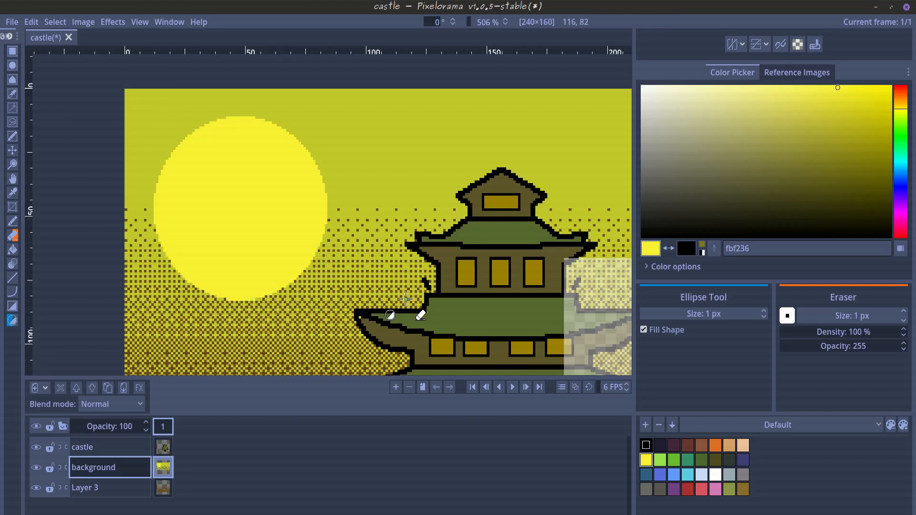
pyautogui.click(138, 488)
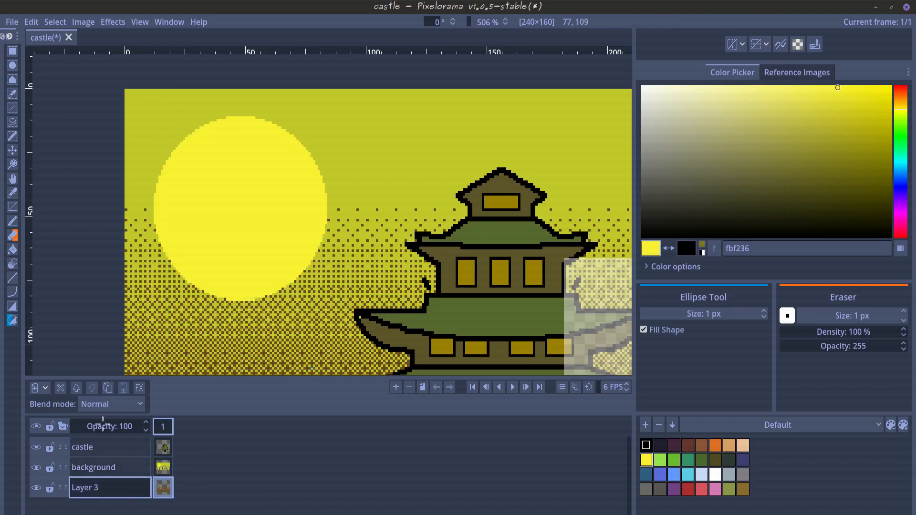
# - Move Layer 3 with the brown dither pixels one position up so it sits above the background layer
pyautogui.click(76, 388)
pyautogui.scroll(-3, 328, 303)
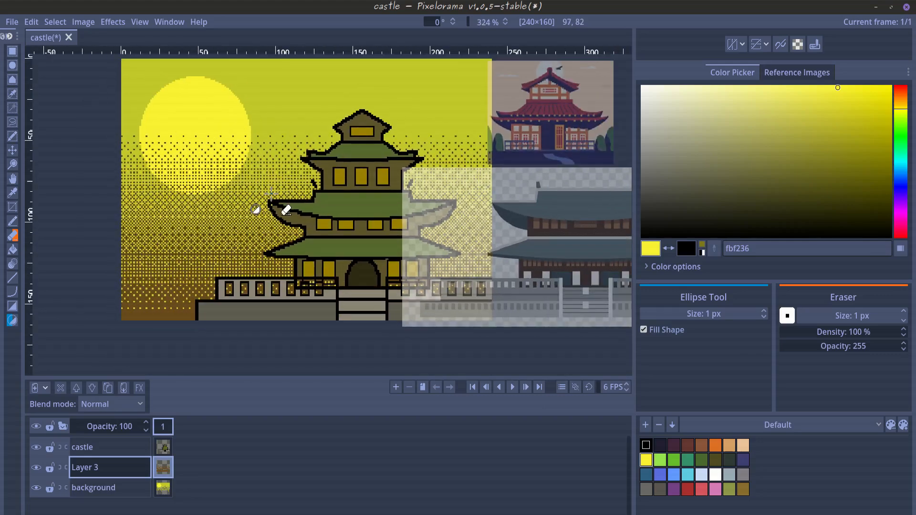
pyautogui.moveTo(264, 176); pyautogui.dragTo(274, 206)
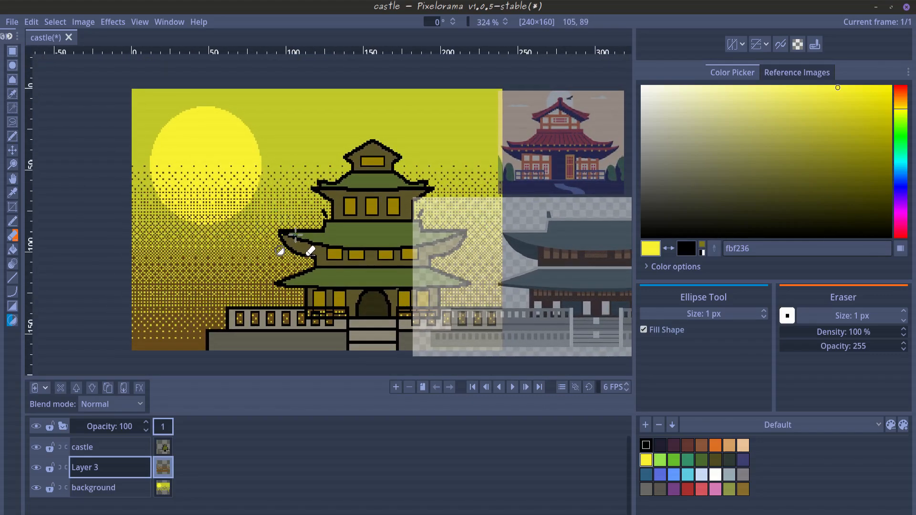
pyautogui.moveTo(408, 194); pyautogui.dragTo(336, 176)
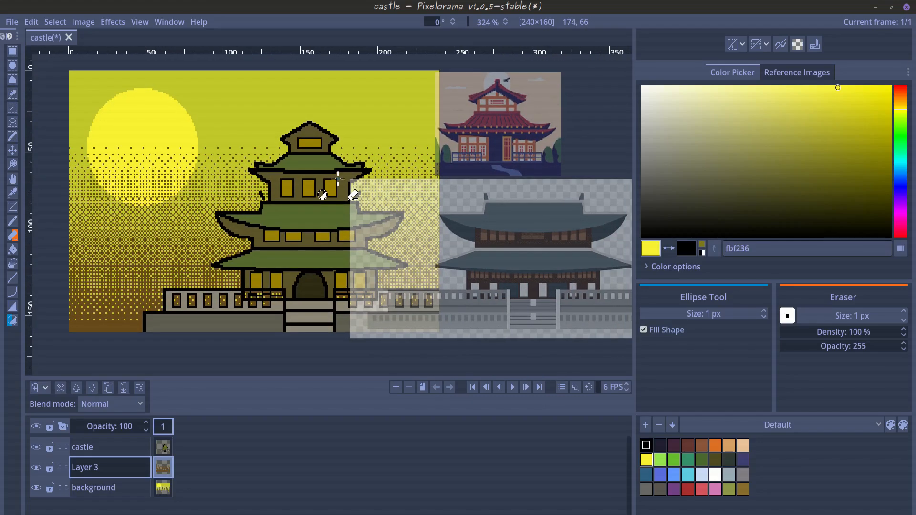
# - Set up the Pencil with the Color Picker as secondary tool, and pick the railing's gray 8e8878
pyautogui.scroll(5, 256, 308)
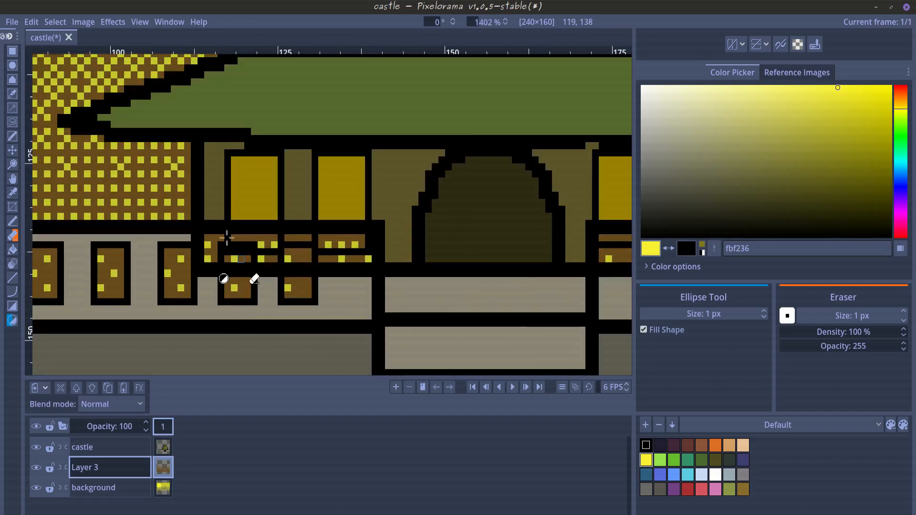
pyautogui.scroll(1, 227, 237)
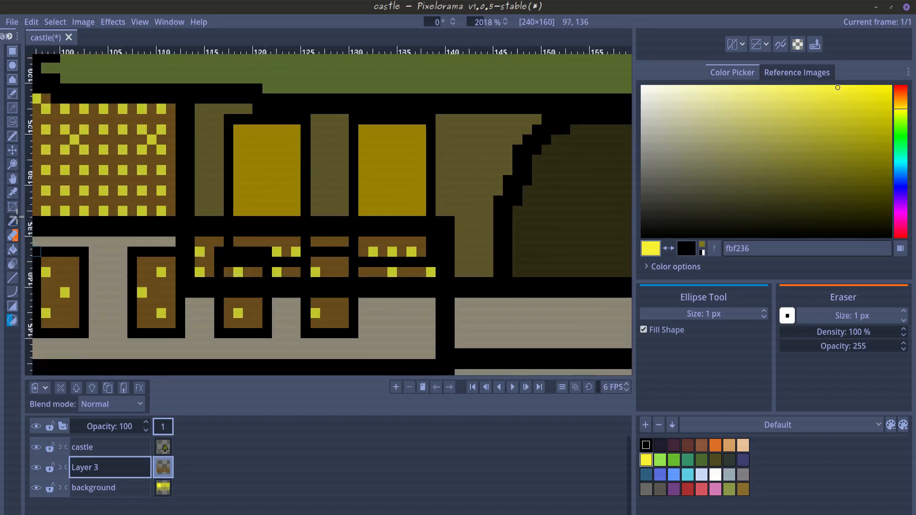
pyautogui.rightClick(13, 193)
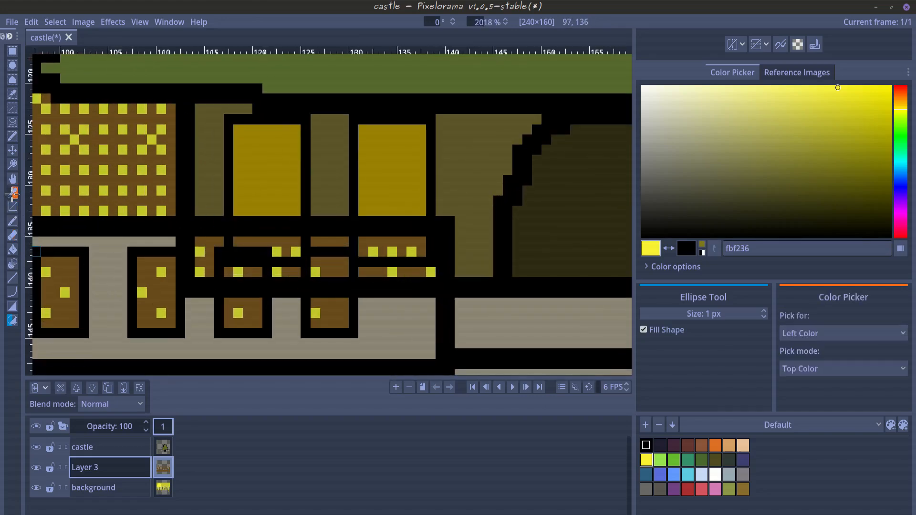
pyautogui.click(13, 222)
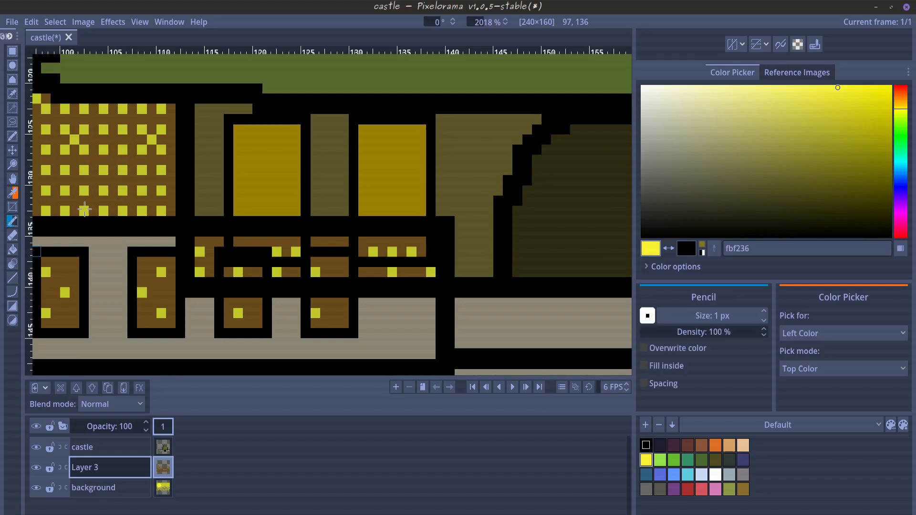
pyautogui.rightClick(213, 192)
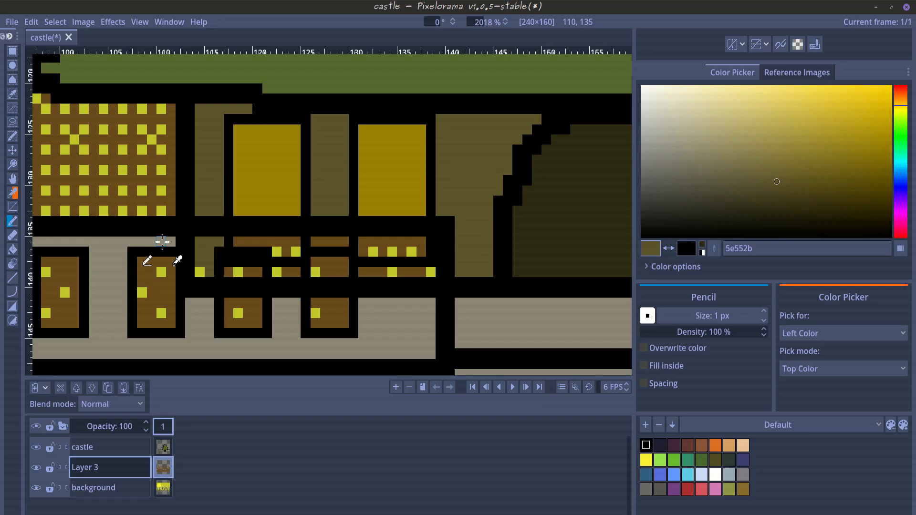
pyautogui.rightClick(162, 242)
pyautogui.moveTo(199, 242); pyautogui.dragTo(213, 242)
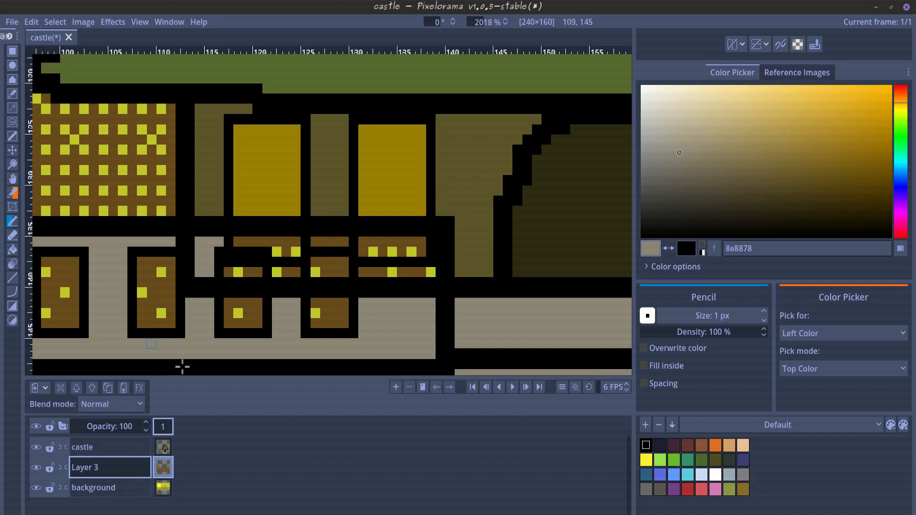
pyautogui.press('ctrl')
pyautogui.hotkey('ctrl', 'z')
pyautogui.hotkey('ctrl', 'z')
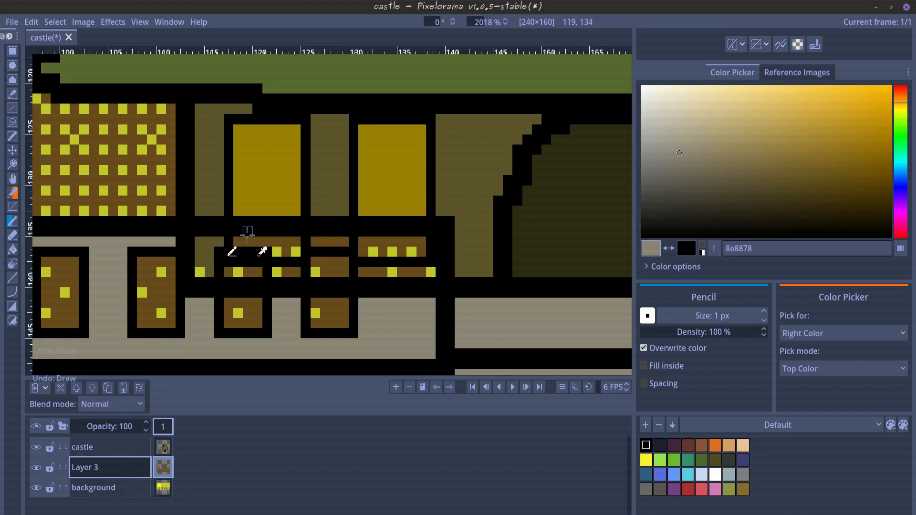
pyautogui.hotkey('ctrl', 'z')
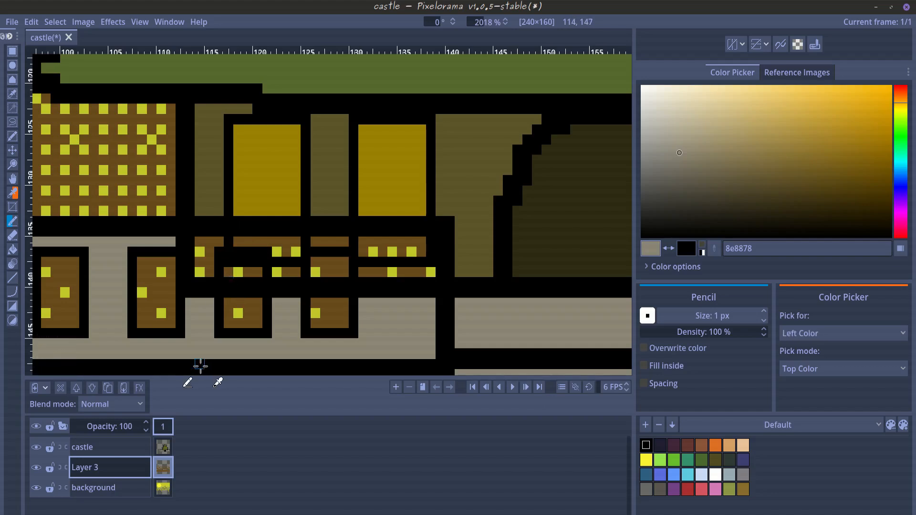
# - Activate the castle layer and paint gray 8e8878 over the tangled lines around the two innermost openings of the left railing
pyautogui.click(126, 451)
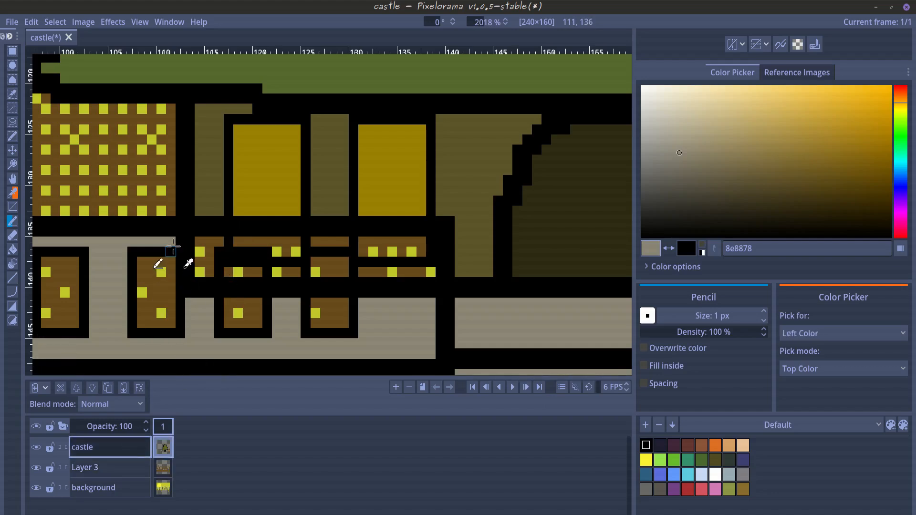
pyautogui.moveTo(181, 244)
pyautogui.mouseDown()
pyautogui.moveTo(227, 244)
pyautogui.moveTo(192, 252)
pyautogui.moveTo(191, 282)
pyautogui.moveTo(203, 296)
pyautogui.moveTo(206, 257)
pyautogui.moveTo(199, 267)
pyautogui.moveTo(201, 285)
pyautogui.moveTo(229, 238)
pyautogui.moveTo(298, 242)
pyautogui.moveTo(279, 254)
pyautogui.moveTo(297, 266)
pyautogui.mouseUp()
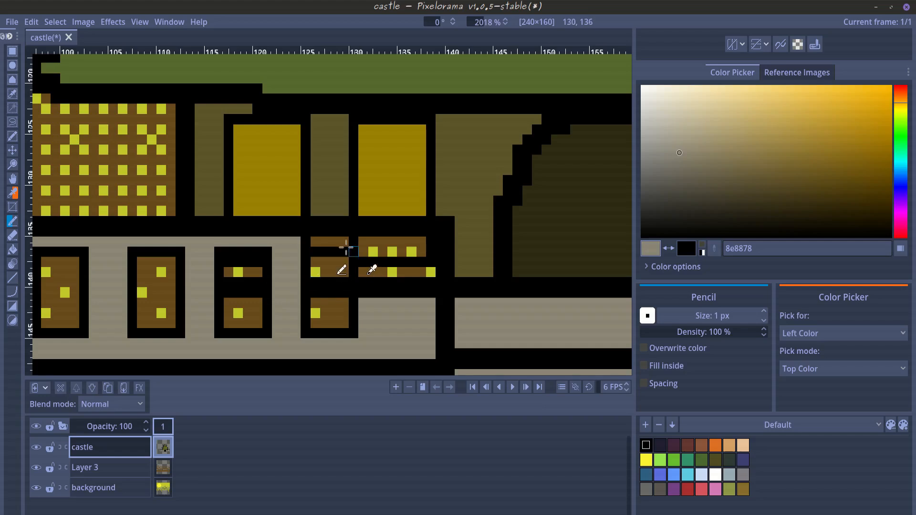
pyautogui.moveTo(346, 248)
pyautogui.mouseDown()
pyautogui.moveTo(422, 251)
pyautogui.moveTo(433, 296)
pyautogui.moveTo(361, 288)
pyautogui.moveTo(416, 285)
pyautogui.moveTo(365, 271)
pyautogui.moveTo(421, 261)
pyautogui.moveTo(400, 262)
pyautogui.mouseUp()
pyautogui.scroll(3, 287, 284)
pyautogui.scroll(-3, 319, 250)
# - Paint the upper parts of the left railing's two innermost openings brown 5e552b and restore the black crossbar between their halves
pyautogui.rightClick(340, 214)
pyautogui.scroll(2, 287, 282)
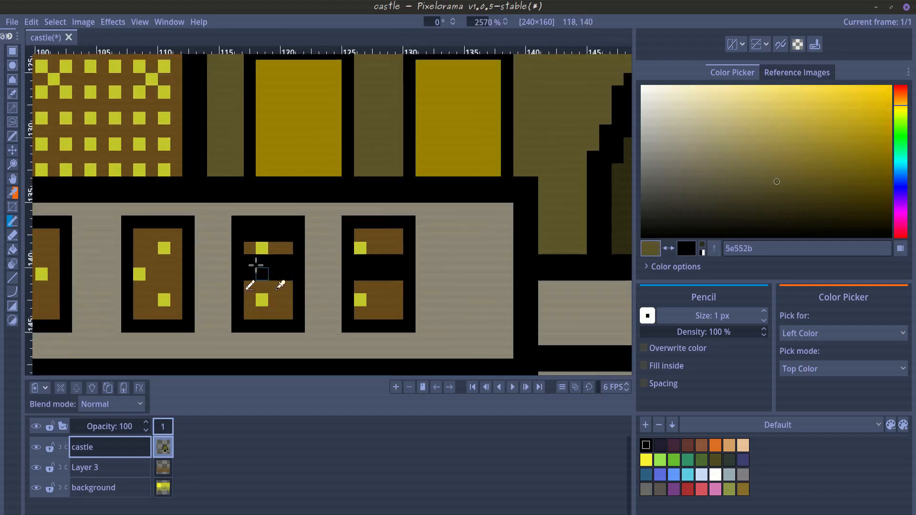
pyautogui.moveTo(250, 250); pyautogui.dragTo(287, 248)
pyautogui.moveTo(359, 247); pyautogui.dragTo(370, 237)
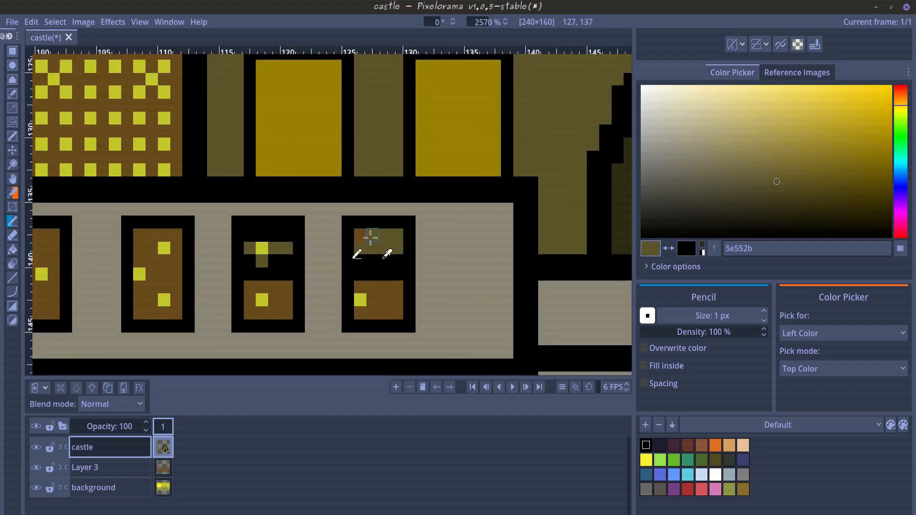
pyautogui.rightClick(274, 262)
pyautogui.click(262, 262)
pyautogui.scroll(-6, 272, 322)
pyautogui.scroll(5, 280, 328)
# - Fill the lower parts of the left railing's two innermost openings with the railing's gray 8e8878
pyautogui.rightClick(298, 316)
pyautogui.moveTo(373, 283); pyautogui.dragTo(329, 284)
pyautogui.hotkey('ctrl', 'z')
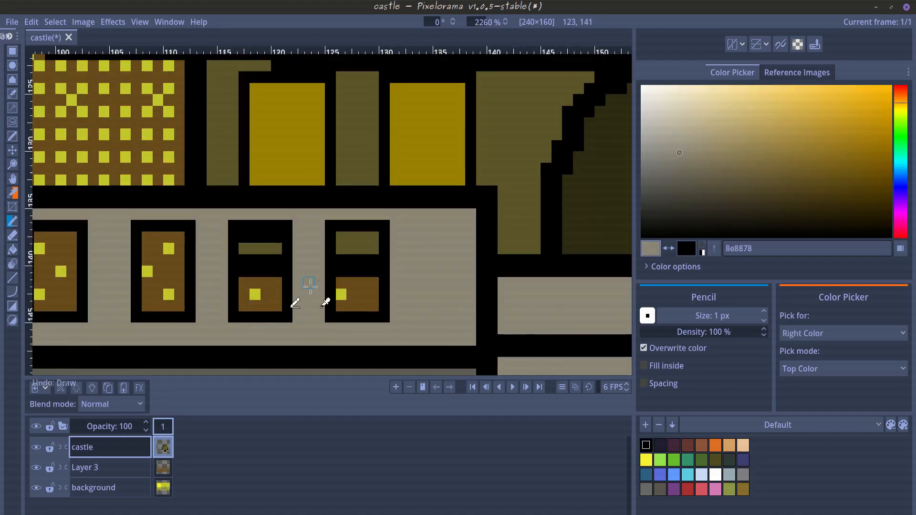
pyautogui.moveTo(244, 282)
pyautogui.mouseDown()
pyautogui.moveTo(277, 283)
pyautogui.moveTo(243, 298)
pyautogui.moveTo(277, 306)
pyautogui.mouseUp()
pyautogui.moveTo(342, 282); pyautogui.dragTo(371, 305)
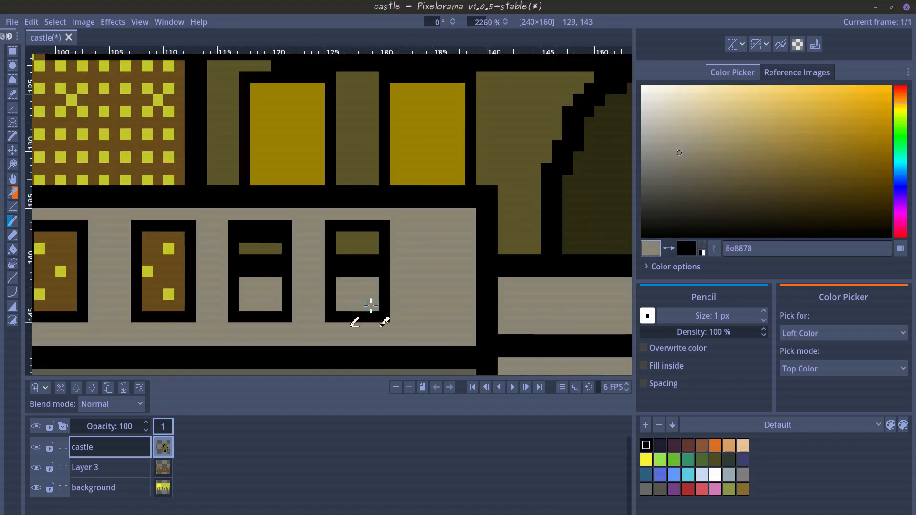
pyautogui.moveTo(182, 282)
pyautogui.mouseDown()
pyautogui.moveTo(266, 283)
pyautogui.moveTo(258, 306)
pyautogui.moveTo(265, 305)
pyautogui.mouseUp()
pyautogui.moveTo(158, 294)
pyautogui.mouseDown()
pyautogui.moveTo(254, 285)
pyautogui.moveTo(220, 295)
pyautogui.mouseUp()
pyautogui.moveTo(129, 291)
pyautogui.mouseDown()
pyautogui.moveTo(254, 288)
pyautogui.moveTo(242, 281)
pyautogui.mouseUp()
pyautogui.moveTo(348, 282); pyautogui.dragTo(223, 282)
pyautogui.hotkey('ctrl', 'z')
pyautogui.hotkey('ctrl', 'z')
pyautogui.moveTo(248, 294)
pyautogui.mouseDown()
pyautogui.moveTo(222, 279)
pyautogui.moveTo(250, 274)
pyautogui.mouseUp()
pyautogui.moveTo(239, 281); pyautogui.dragTo(358, 283)
pyautogui.moveTo(238, 274)
pyautogui.mouseDown()
pyautogui.moveTo(258, 295)
pyautogui.moveTo(234, 288)
pyautogui.moveTo(280, 284)
pyautogui.mouseUp()
pyautogui.moveTo(134, 280); pyautogui.dragTo(277, 270)
pyautogui.moveTo(196, 270)
pyautogui.mouseDown()
pyautogui.moveTo(170, 284)
pyautogui.moveTo(195, 273)
pyautogui.mouseUp()
pyautogui.scroll(-6, 205, 268)
pyautogui.scroll(3, 325, 291)
pyautogui.hotkey('ctrl', 'z')
pyautogui.hotkey('ctrl', 'z')
pyautogui.hotkey('ctrl', 'z')
pyautogui.hotkey('ctrl', 'z')
pyautogui.hotkey('ctrl', 'z')
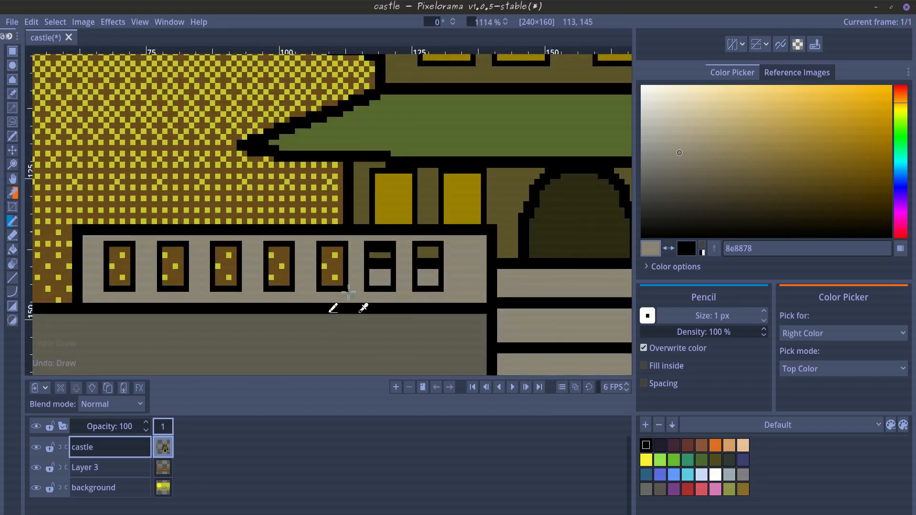
# - Extend the brown 5e552b upper fill of the second innermost left railing opening by one pixel row to match its neighbor
pyautogui.scroll(-2, 349, 293)
pyautogui.moveTo(349, 293); pyautogui.dragTo(299, 282)
pyautogui.scroll(-2, 306, 286)
pyautogui.moveTo(440, 293); pyautogui.dragTo(344, 299)
pyautogui.scroll(3, 344, 299)
pyautogui.scroll(6, 80, 284)
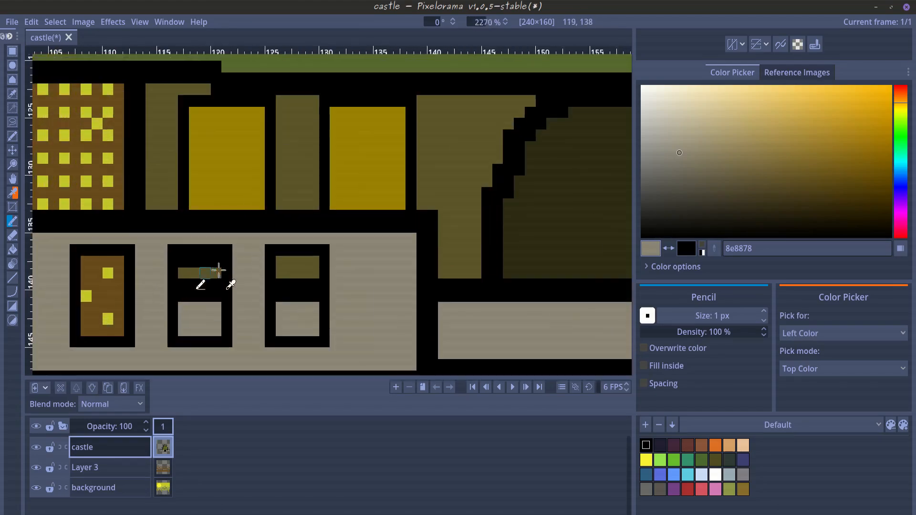
pyautogui.rightClick(220, 270)
pyautogui.moveTo(183, 261); pyautogui.dragTo(218, 262)
pyautogui.scroll(-2, 360, 260)
pyautogui.moveTo(568, 281); pyautogui.dragTo(230, 282)
pyautogui.scroll(3, 231, 281)
pyautogui.moveTo(296, 280)
pyautogui.mouseDown()
pyautogui.moveTo(385, 279)
pyautogui.moveTo(296, 292)
pyautogui.mouseUp()
pyautogui.moveTo(467, 292); pyautogui.dragTo(424, 284)
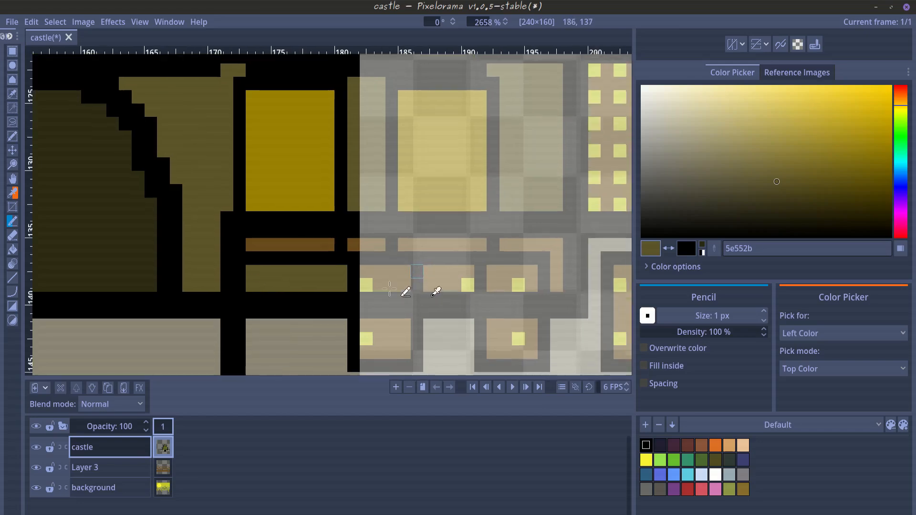
# - Paint the railing's gray 8e8878 over the stray lines and brown patches at the inner end of the right railing
pyautogui.rightClick(253, 325)
pyautogui.moveTo(253, 311); pyautogui.dragTo(253, 269)
pyautogui.moveTo(326, 258); pyautogui.dragTo(303, 285)
pyautogui.scroll(-1, 334, 263)
pyautogui.moveTo(359, 255)
pyautogui.mouseDown()
pyautogui.moveTo(253, 245)
pyautogui.moveTo(484, 242)
pyautogui.moveTo(276, 242)
pyautogui.mouseUp()
# - Move the gray palace reference image off the canvas to its right side and deselect it
pyautogui.scroll(-5, 501, 248)
pyautogui.click(810, 73)
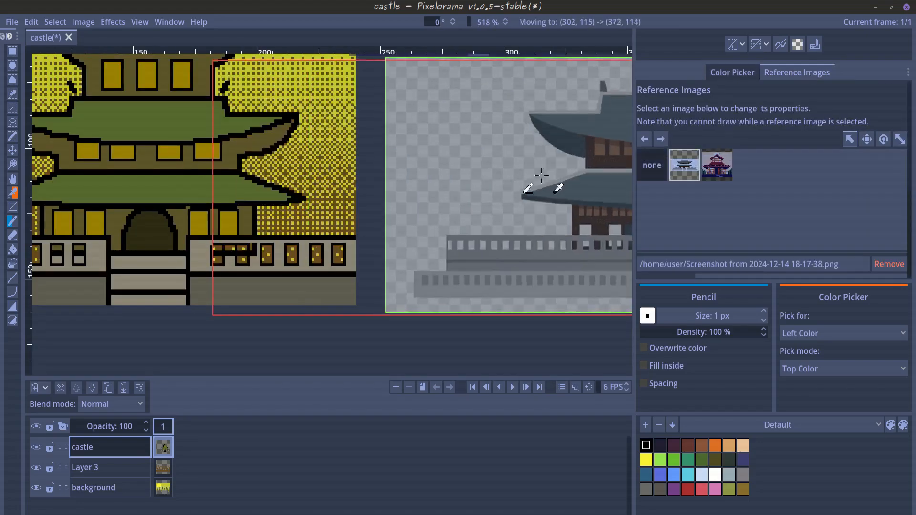
pyautogui.scroll(8, 258, 253)
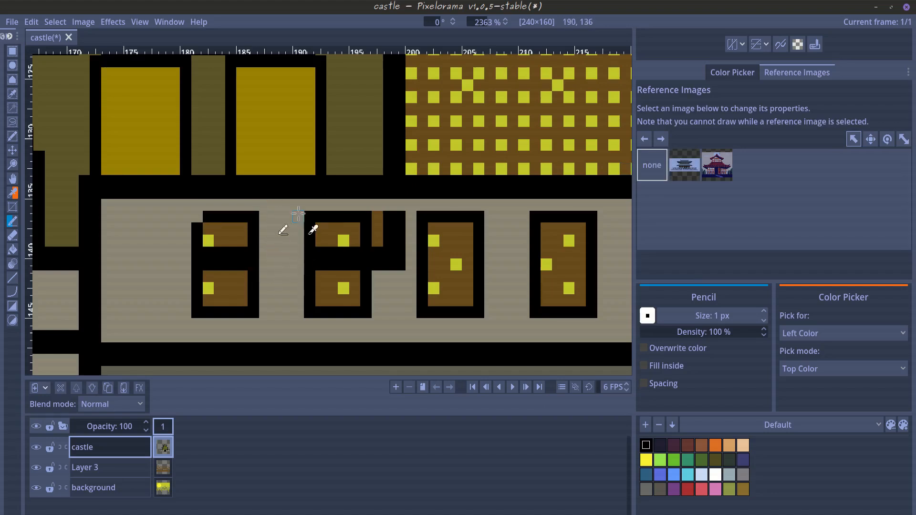
# - Cover the leftover lines beside the right railing's two innermost openings with gray, and paint the openings' upper parts brown
pyautogui.moveTo(377, 217)
pyautogui.mouseDown()
pyautogui.moveTo(393, 223)
pyautogui.moveTo(377, 265)
pyautogui.mouseUp()
pyautogui.moveTo(285, 247); pyautogui.dragTo(370, 257)
pyautogui.rightClick(321, 250)
pyautogui.moveTo(294, 251); pyautogui.dragTo(315, 250)
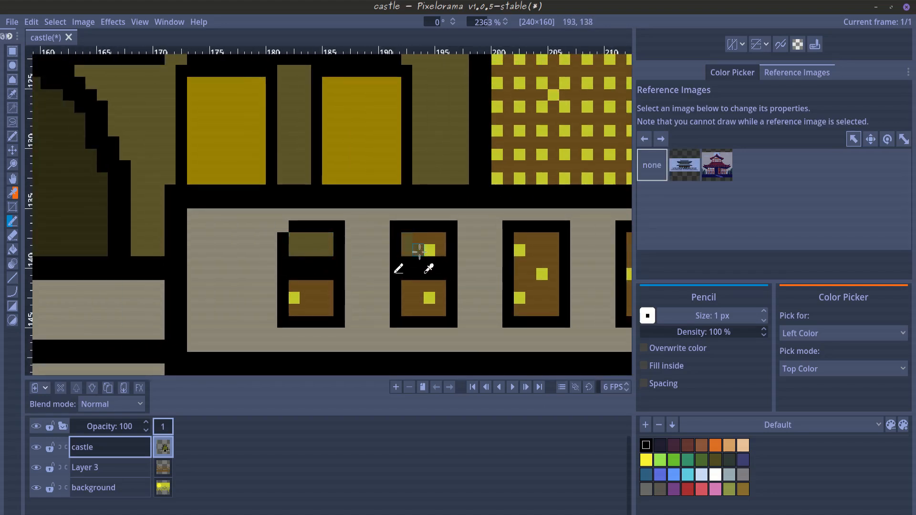
pyautogui.moveTo(419, 251); pyautogui.dragTo(431, 250)
# - Fill the lower parts of the right railing's two innermost openings with gray and complete their black frames
pyautogui.rightClick(144, 306)
pyautogui.moveTo(294, 309)
pyautogui.mouseDown()
pyautogui.moveTo(327, 287)
pyautogui.moveTo(328, 311)
pyautogui.mouseUp()
pyautogui.moveTo(407, 311)
pyautogui.mouseDown()
pyautogui.moveTo(440, 309)
pyautogui.moveTo(404, 287)
pyautogui.mouseUp()
pyautogui.rightClick(289, 268)
pyautogui.moveTo(294, 274); pyautogui.dragTo(317, 274)
pyautogui.click(283, 227)
pyautogui.scroll(-5, 499, 242)
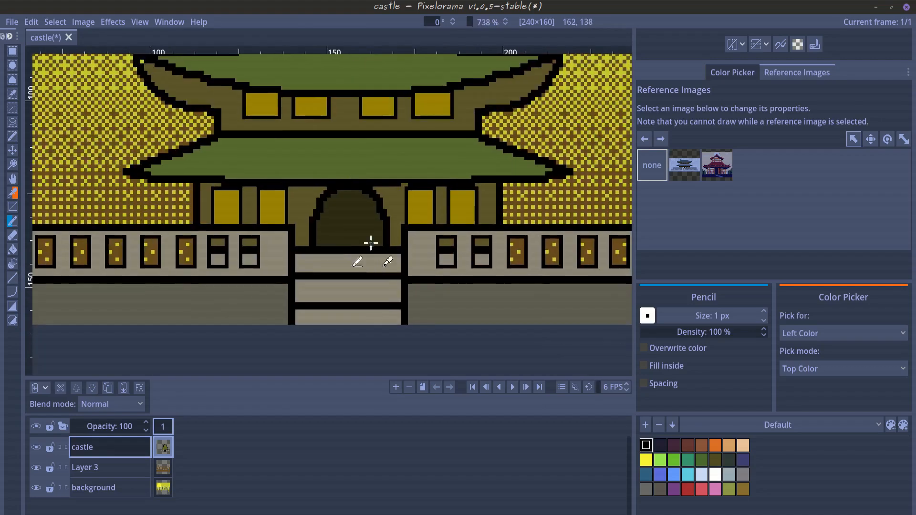
# - Draw a vertical black line down the middle of the arched door and a black handle on each leaf
pyautogui.scroll(5, 367, 242)
pyautogui.moveTo(321, 117); pyautogui.dragTo(322, 252)
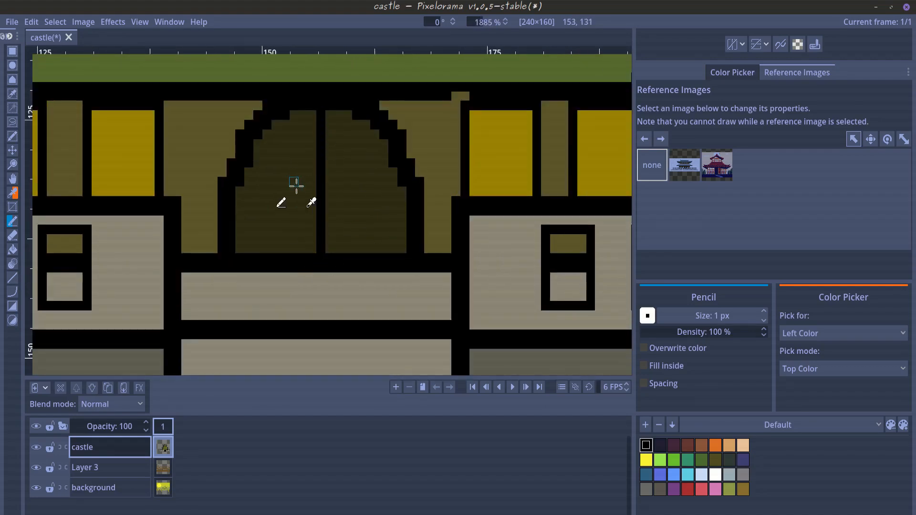
pyautogui.moveTo(294, 183); pyautogui.dragTo(295, 222)
pyautogui.moveTo(345, 183); pyautogui.dragTo(348, 229)
pyautogui.scroll(-4, 325, 236)
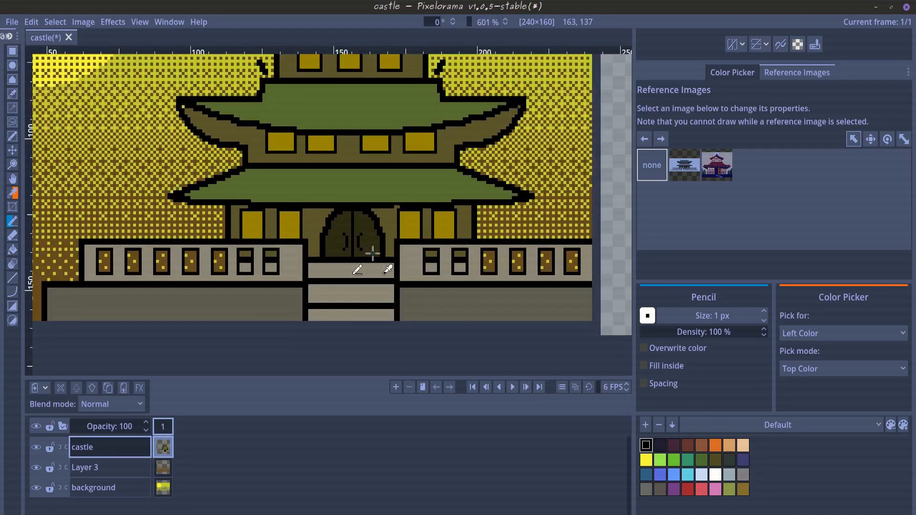
# - Reshape the door handles into outward-curving brackets, painting over the left handle's inner column with the door's dark color
pyautogui.scroll(5, 305, 239)
pyautogui.moveTo(275, 204); pyautogui.dragTo(275, 239)
pyautogui.moveTo(356, 204)
pyautogui.mouseDown()
pyautogui.moveTo(372, 218)
pyautogui.moveTo(335, 236)
pyautogui.mouseUp()
pyautogui.rightClick(372, 219)
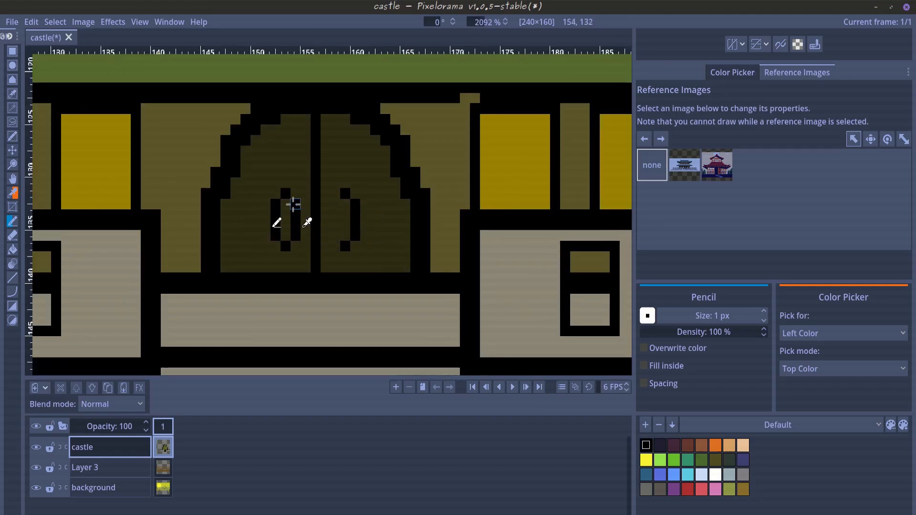
pyautogui.moveTo(295, 204); pyautogui.dragTo(295, 236)
pyautogui.scroll(-6, 285, 273)
pyautogui.scroll(3, 328, 271)
# - Draw a black horizontal bar across the lower part of each of the four ground-floor windows
pyautogui.scroll(4, 329, 270)
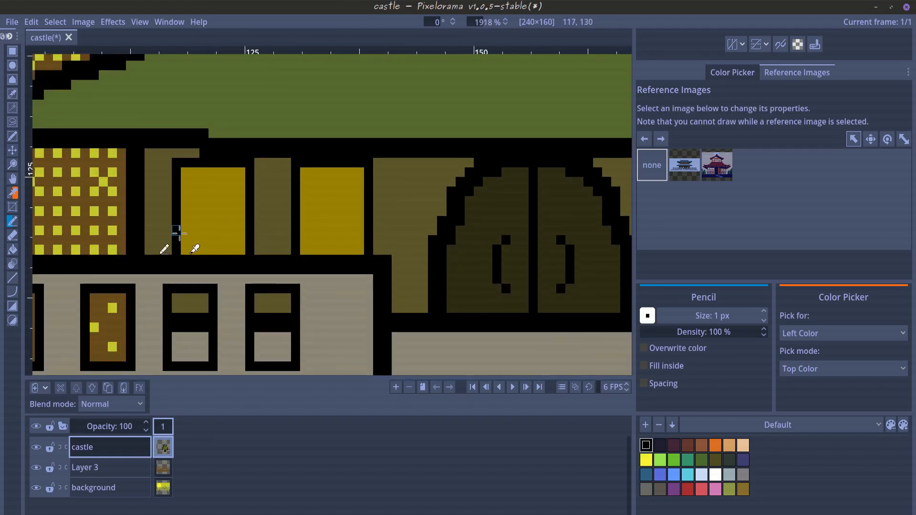
pyautogui.hscroll(3, 410, 245)
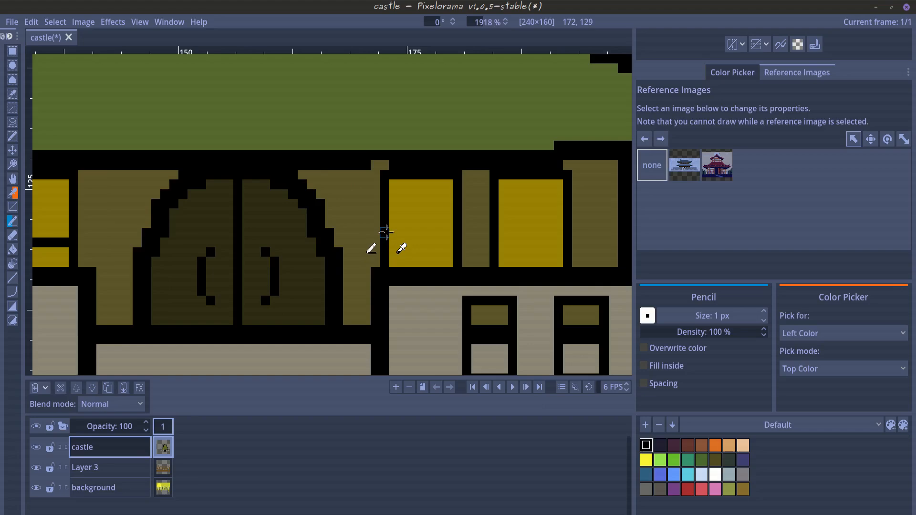
pyautogui.moveTo(387, 242); pyautogui.dragTo(568, 245)
pyautogui.scroll(-4, 394, 197)
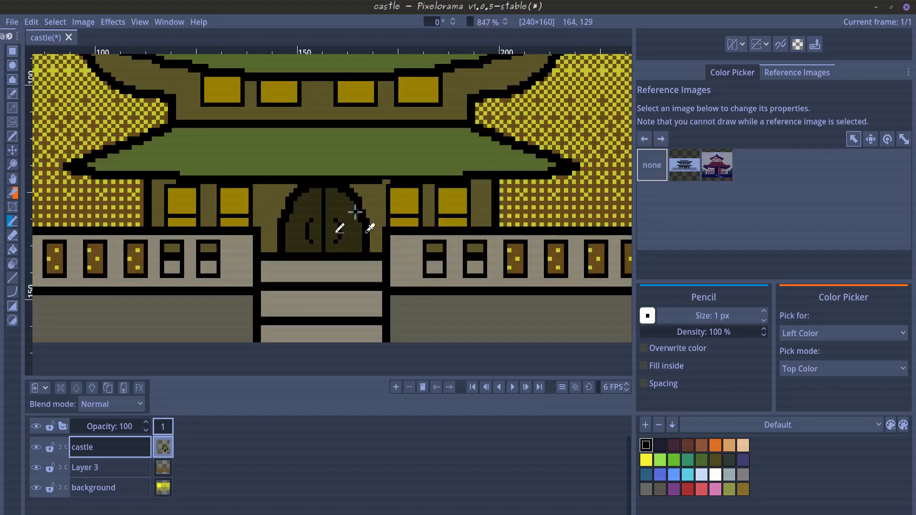
pyautogui.scroll(4, 442, 185)
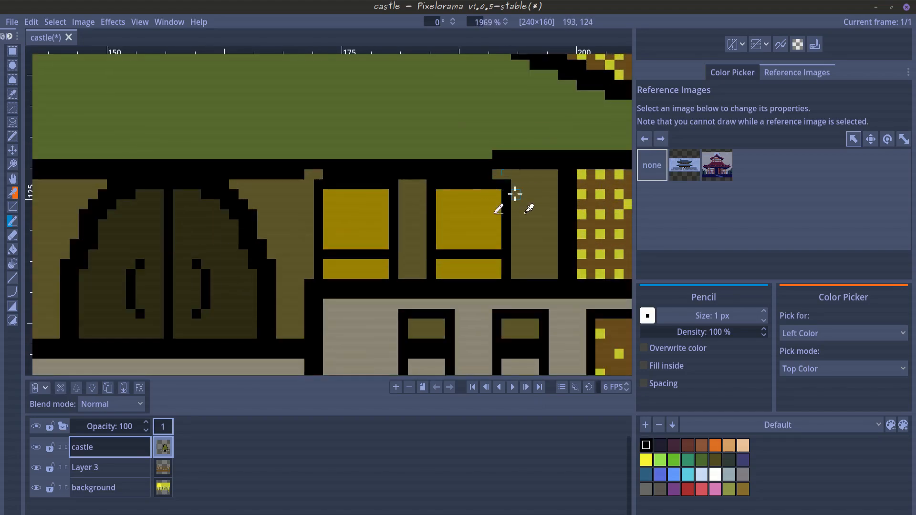
# - Divide each of the four windows on the tier above the ground floor with a vertical black line, redoing the crooked one
pyautogui.scroll(-5, 385, 180)
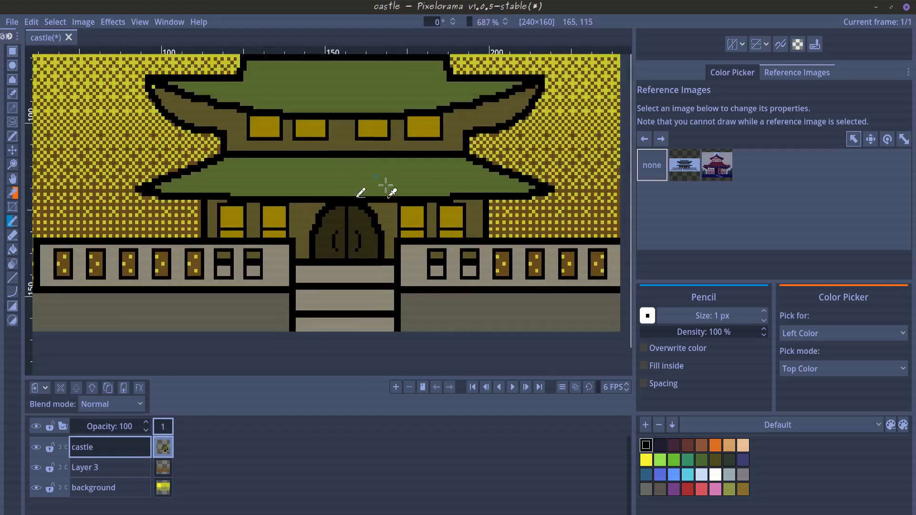
pyautogui.scroll(5, 317, 190)
pyautogui.moveTo(336, 157); pyautogui.dragTo(336, 201)
pyautogui.moveTo(522, 156); pyautogui.dragTo(531, 213)
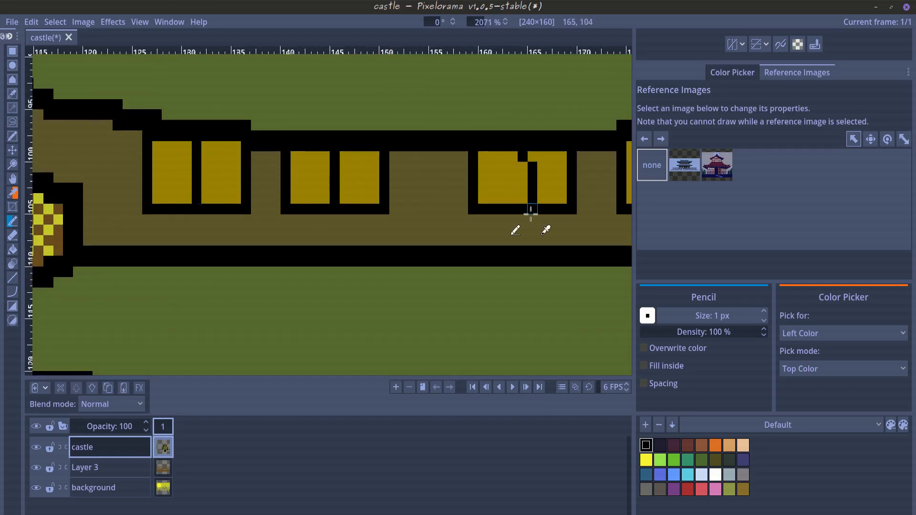
pyautogui.hotkey('ctrl', 'z')
pyautogui.hotkey('ctrl', 'z')
pyautogui.moveTo(524, 158); pyautogui.dragTo(523, 200)
pyautogui.moveTo(627, 152)
pyautogui.mouseDown()
pyautogui.moveTo(438, 176)
pyautogui.moveTo(490, 227)
pyautogui.mouseUp()
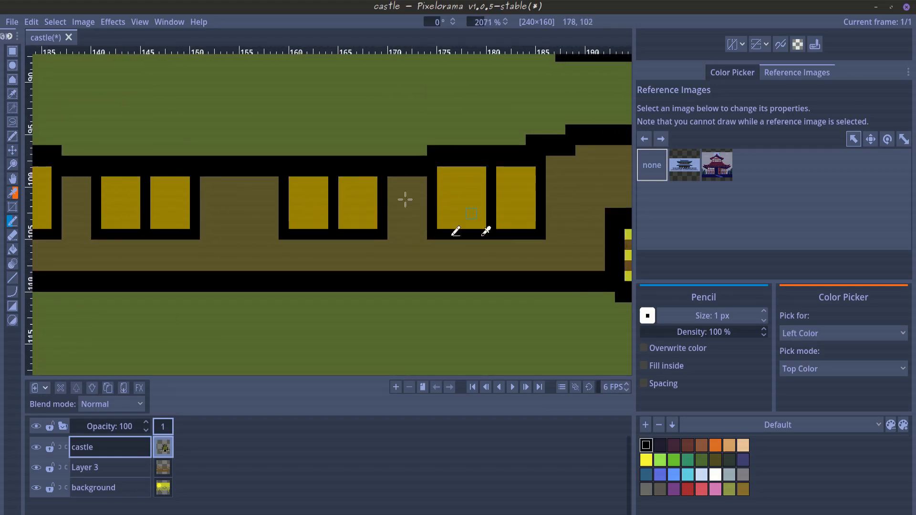
pyautogui.scroll(-5, 405, 200)
pyautogui.scroll(3, 342, 216)
pyautogui.scroll(2, 475, 285)
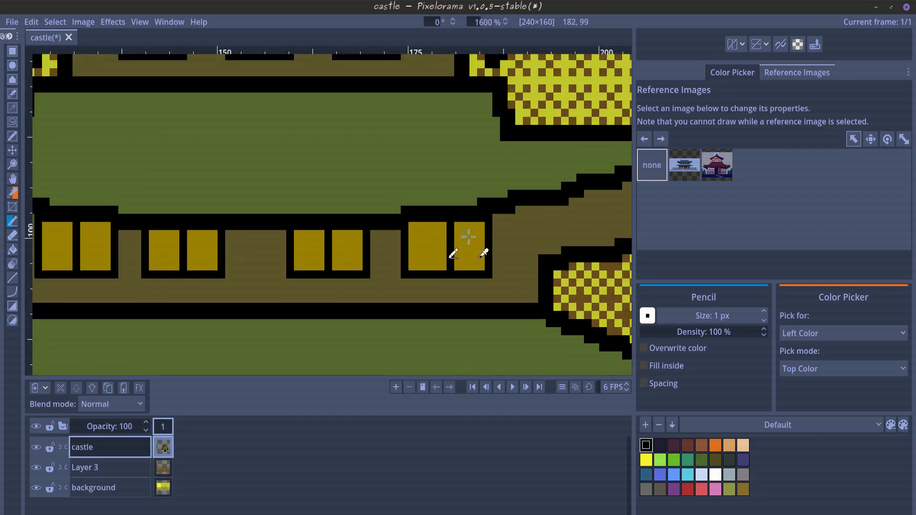
# - Replace the off-center divider of the rightmost window above the ground floor with a centered vertical black line
pyautogui.scroll(2, 471, 258)
pyautogui.hotkey('ctrl', 'z')
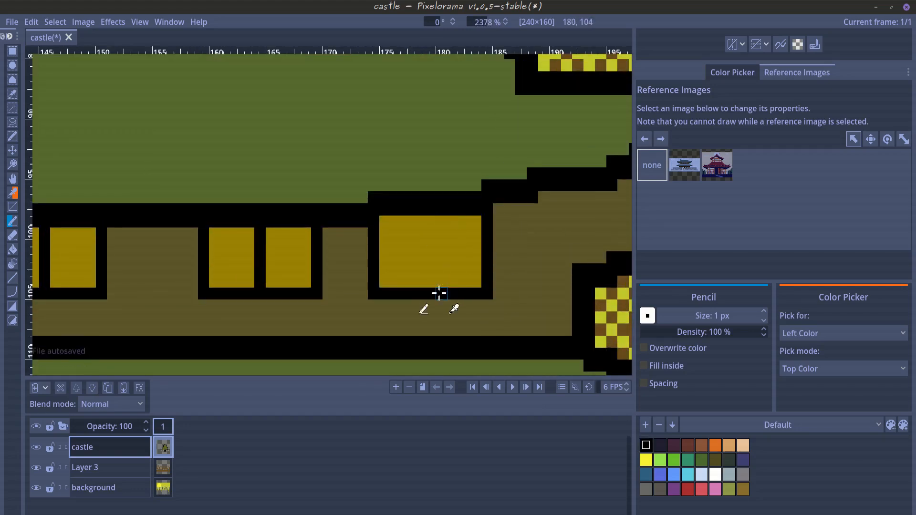
pyautogui.moveTo(431, 212); pyautogui.dragTo(433, 286)
# - Draw a black horizontal bar across each of the three third-tier windows, redoing the slanted one
pyautogui.scroll(-6, 433, 286)
pyautogui.scroll(6, 321, 217)
pyautogui.moveTo(230, 177); pyautogui.dragTo(285, 177)
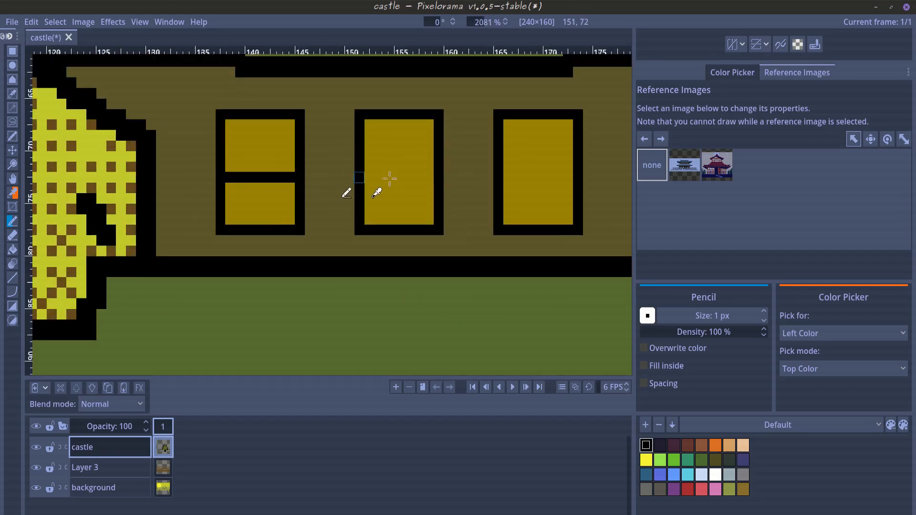
pyautogui.moveTo(359, 177); pyautogui.dragTo(435, 177)
pyautogui.moveTo(499, 177)
pyautogui.mouseDown()
pyautogui.moveTo(572, 173)
pyautogui.moveTo(496, 256)
pyautogui.mouseUp()
pyautogui.hotkey('ctrl', 'z')
pyautogui.moveTo(439, 254); pyautogui.dragTo(514, 254)
# - Divide the top-tier window into three panes with two vertical black lines
pyautogui.moveTo(412, 154)
pyautogui.mouseDown()
pyautogui.moveTo(406, 265)
pyautogui.moveTo(424, 355)
pyautogui.mouseUp()
pyautogui.moveTo(335, 138); pyautogui.dragTo(335, 184)
pyautogui.moveTo(394, 138)
pyautogui.mouseDown()
pyautogui.moveTo(395, 188)
pyautogui.moveTo(384, 186)
pyautogui.mouseUp()
pyautogui.hotkey('ctrl', 'z')
pyautogui.scroll(-5, 365, 175)
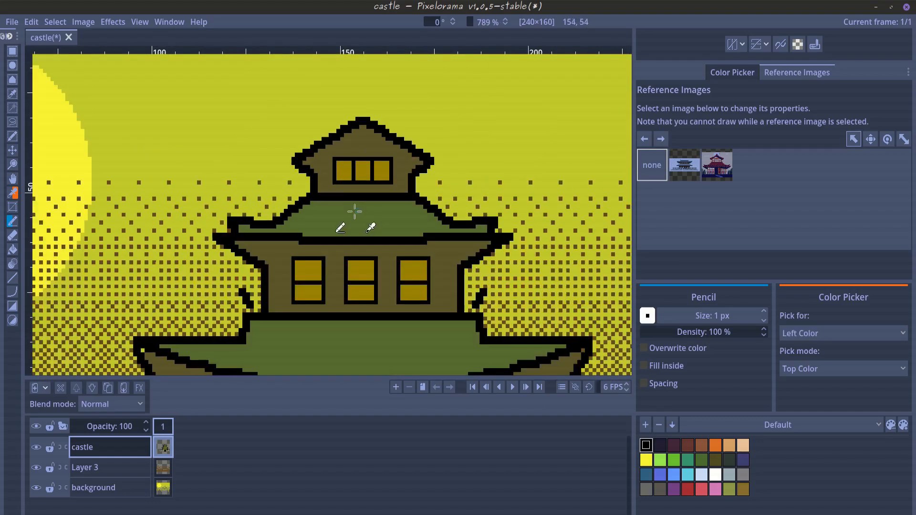
# - Paint the inner side of the two small black ornaments beside the third tier with the roof green
pyautogui.scroll(-4, 377, 200)
pyautogui.scroll(7, 333, 204)
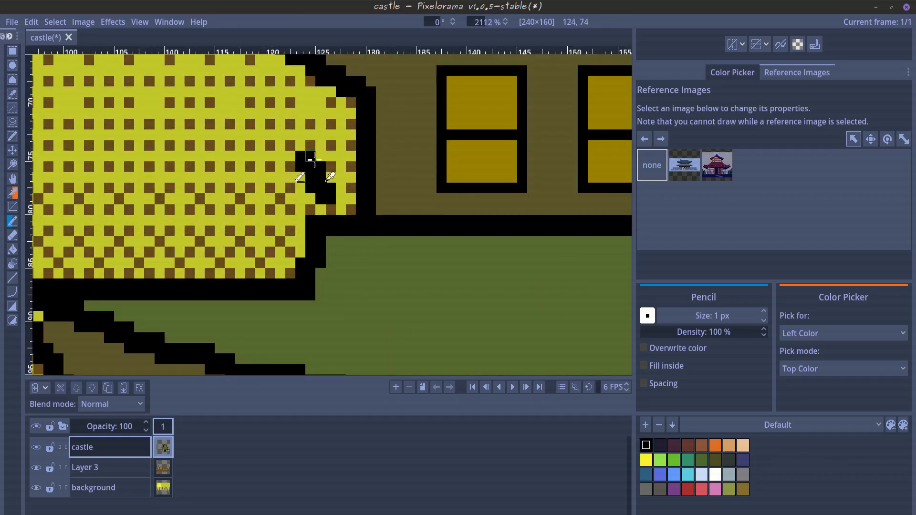
pyautogui.moveTo(313, 157); pyautogui.dragTo(324, 193)
pyautogui.scroll(-5, 327, 196)
pyautogui.scroll(4, 506, 196)
pyautogui.moveTo(543, 204); pyautogui.dragTo(526, 224)
pyautogui.scroll(-4, 431, 231)
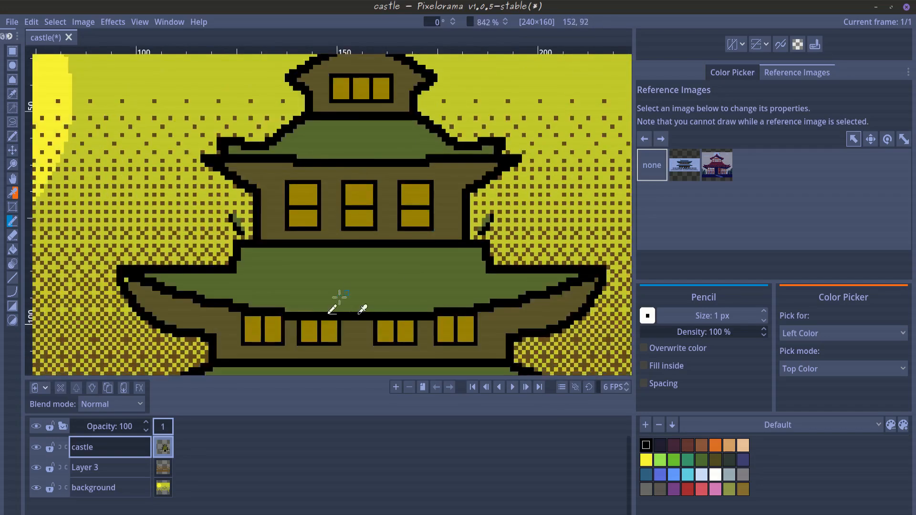
# - Check the whole castle and save the project as castle.pxo
pyautogui.scroll(-5, 339, 298)
pyautogui.scroll(6, 368, 215)
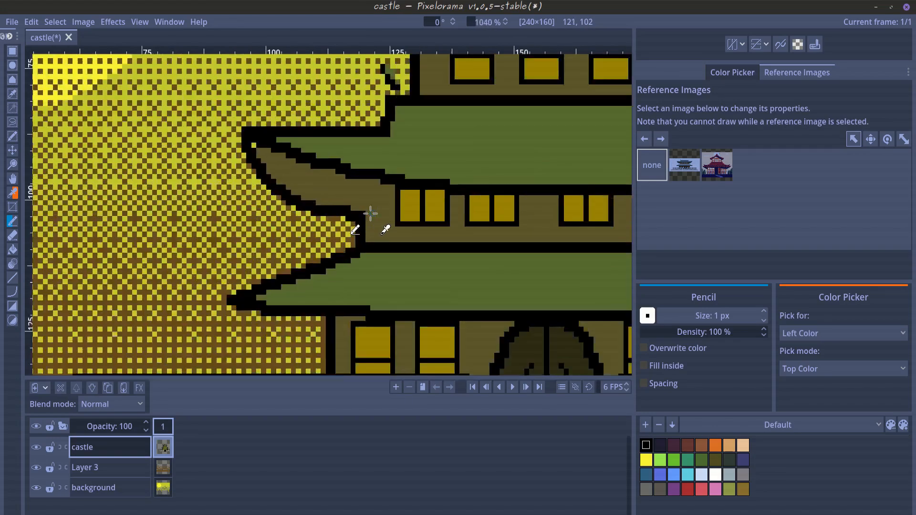
pyautogui.scroll(-6, 358, 157)
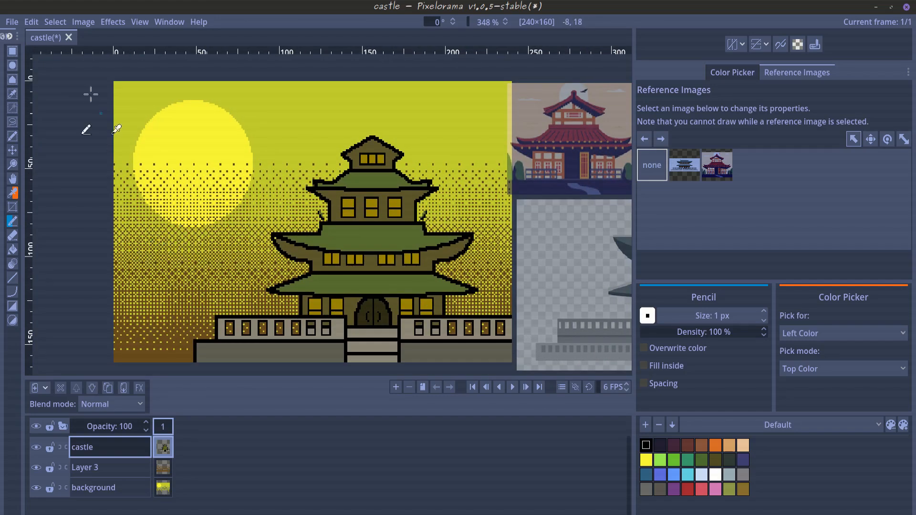
pyautogui.click(14, 22)
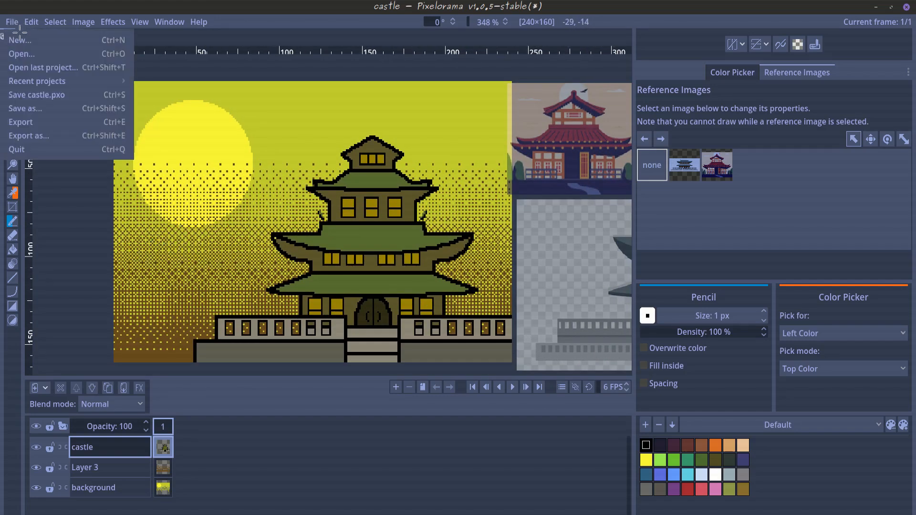
pyautogui.click(47, 95)
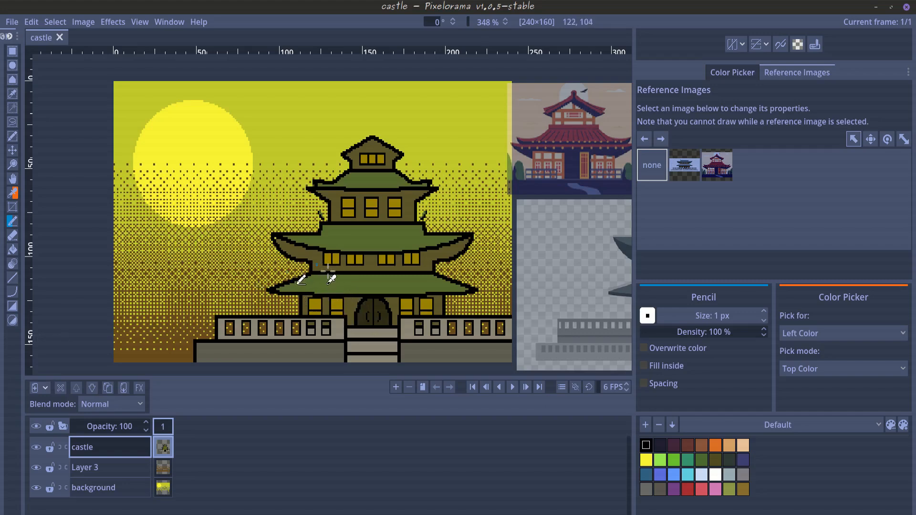
# - Darken a strip of wall just below the third-tier roof using the Shading Tool at 2 px with amount 12
pyautogui.moveTo(398, 281); pyautogui.dragTo(379, 259)
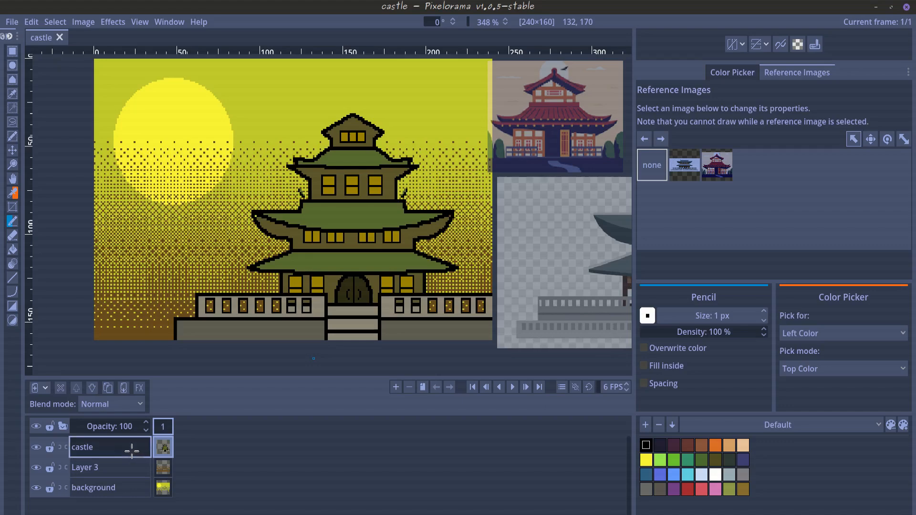
pyautogui.scroll(6, 325, 270)
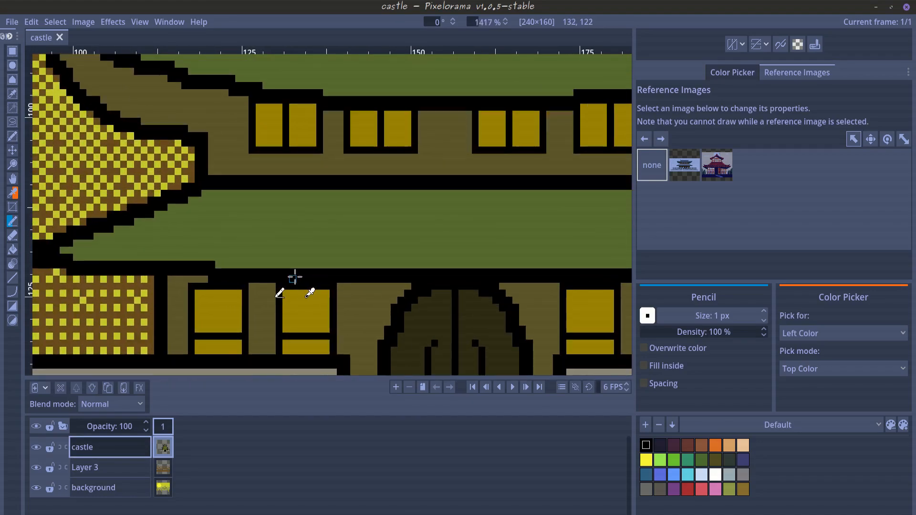
pyautogui.scroll(1, 320, 274)
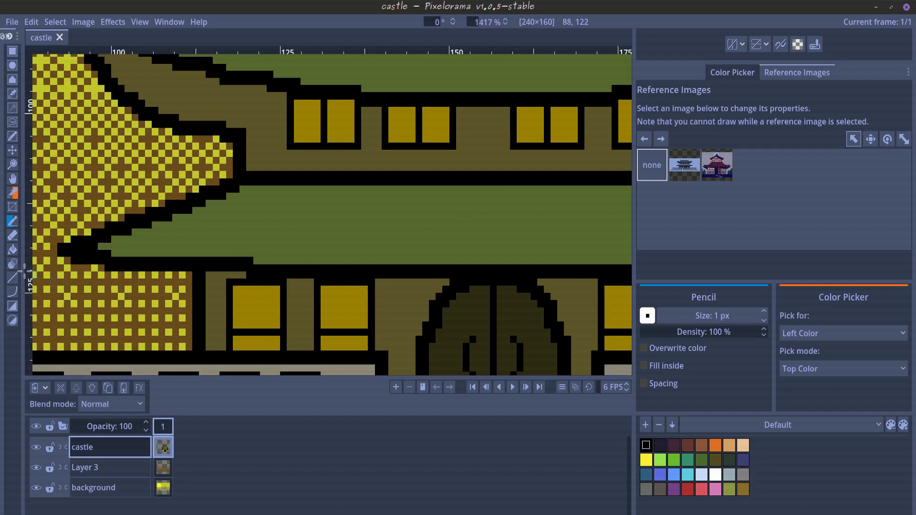
pyautogui.click(13, 263)
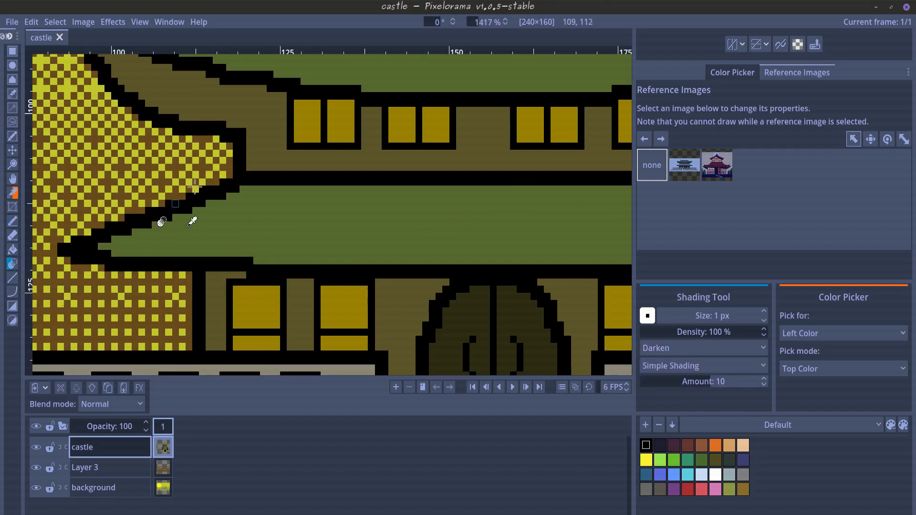
pyautogui.moveTo(234, 143); pyautogui.dragTo(223, 252)
pyautogui.scroll(-2, 223, 252)
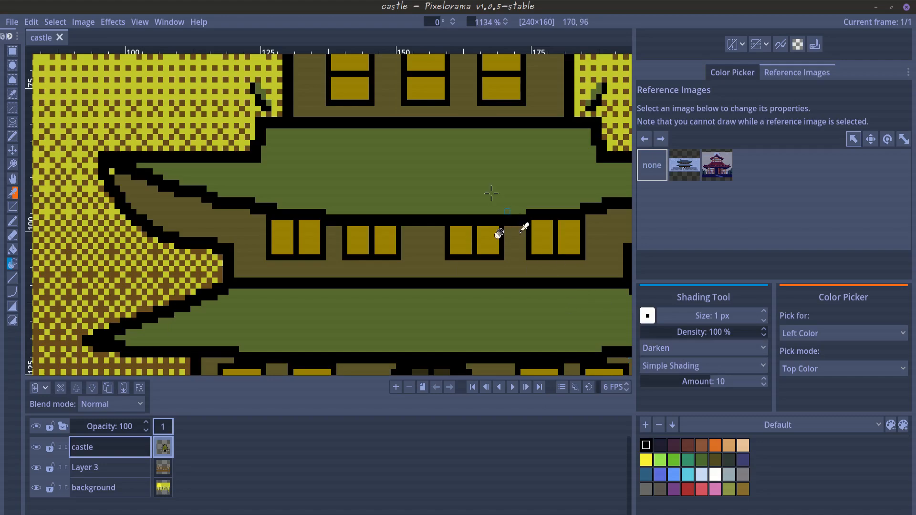
pyautogui.scroll(-3, 482, 194)
pyautogui.moveTo(429, 146); pyautogui.dragTo(391, 220)
pyautogui.scroll(5, 492, 188)
pyautogui.scroll(2, 487, 186)
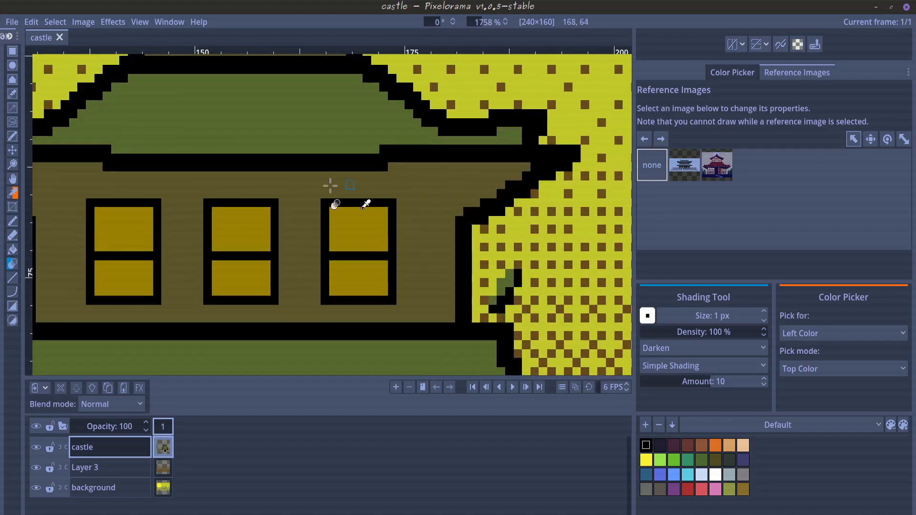
pyautogui.moveTo(125, 186); pyautogui.dragTo(180, 188)
pyautogui.moveTo(280, 203); pyautogui.dragTo(339, 213)
pyautogui.scroll(-1, 349, 214)
pyautogui.scroll(1, 355, 216)
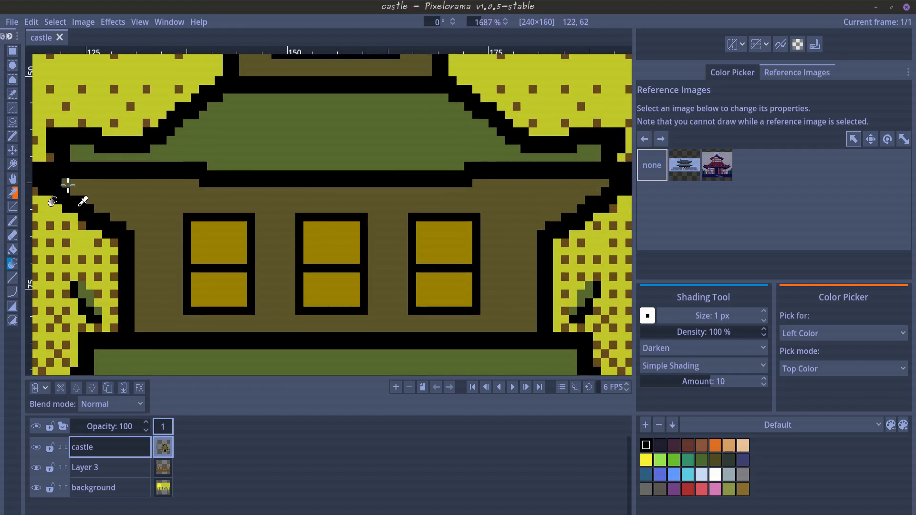
pyautogui.click(763, 312)
pyautogui.moveTo(88, 191); pyautogui.dragTo(184, 190)
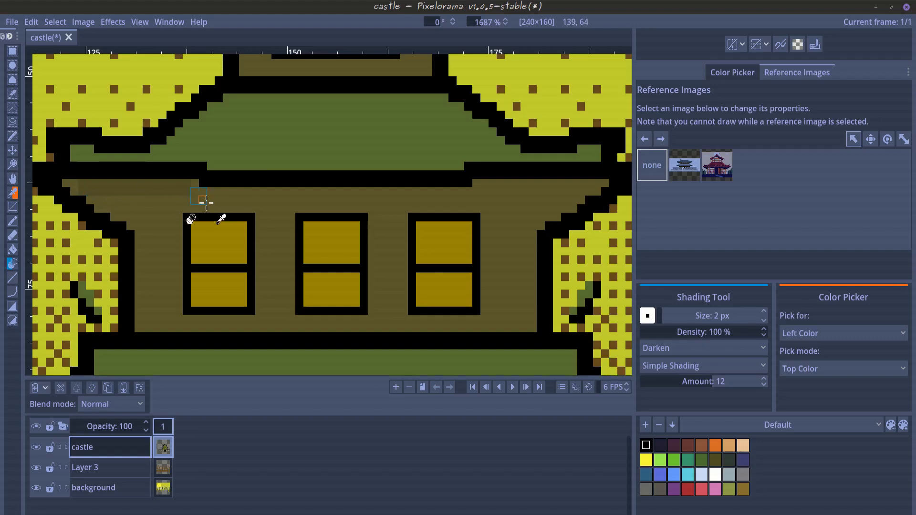
pyautogui.hotkey('ctrl', 'z')
pyautogui.moveTo(85, 190)
pyautogui.mouseDown()
pyautogui.moveTo(427, 197)
pyautogui.moveTo(605, 189)
pyautogui.mouseUp()
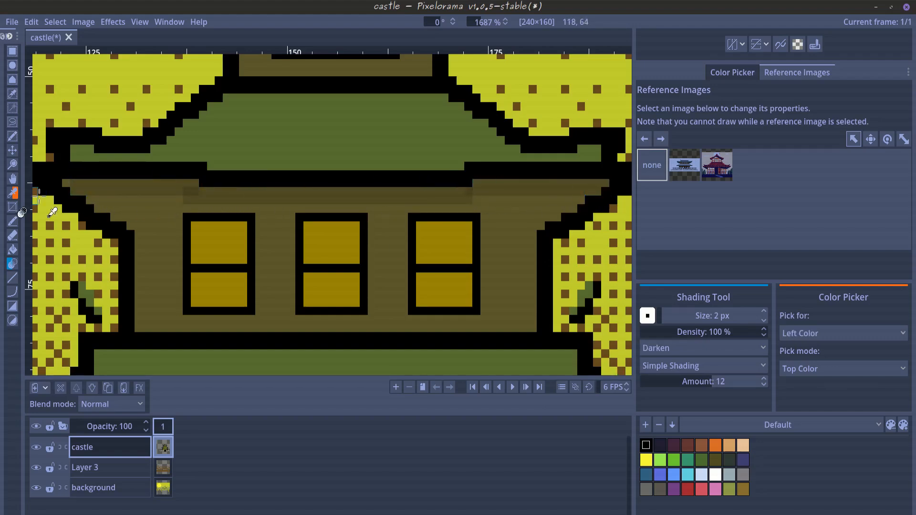
pyautogui.scroll(-4, 131, 243)
pyautogui.scroll(3, 162, 261)
pyautogui.scroll(2, 167, 194)
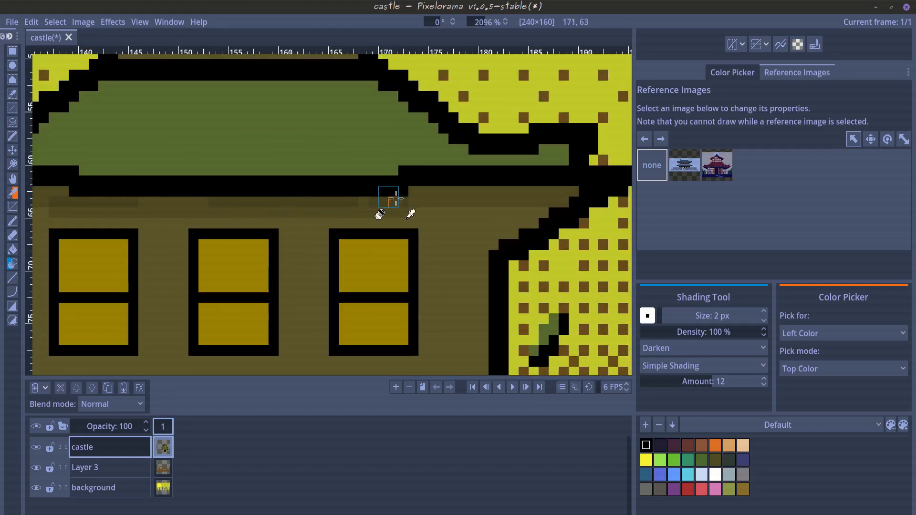
# - Darken the wall along both slopes of the top tier's gable roof
pyautogui.scroll(-3, 249, 282)
pyautogui.scroll(5, 241, 158)
pyautogui.moveTo(212, 93); pyautogui.dragTo(186, 239)
pyautogui.moveTo(128, 223)
pyautogui.mouseDown()
pyautogui.moveTo(208, 178)
pyautogui.moveTo(423, 201)
pyautogui.moveTo(446, 224)
pyautogui.mouseUp()
pyautogui.moveTo(447, 225); pyautogui.dragTo(347, 167)
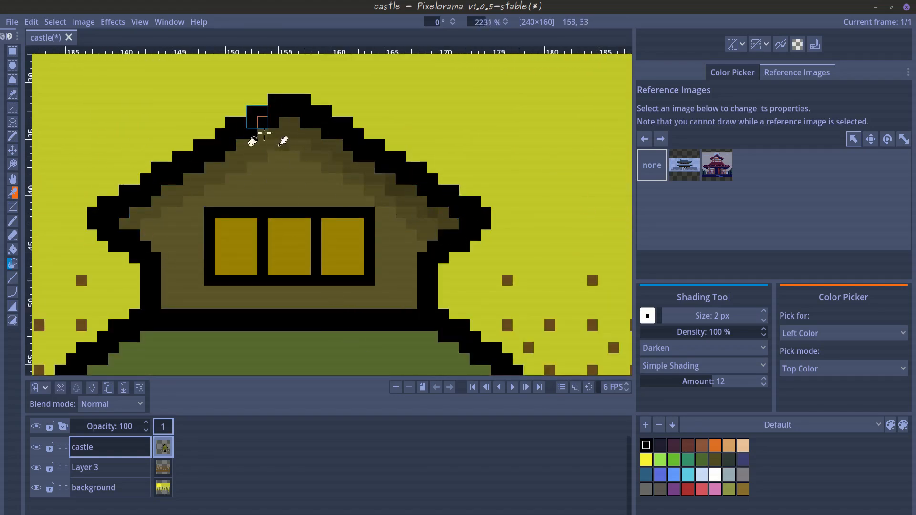
# - Darken the bottom of the panes in the top-tier window and the three third-tier windows
pyautogui.scroll(3, 267, 181)
pyautogui.moveTo(290, 211); pyautogui.dragTo(439, 210)
pyautogui.scroll(-5, 420, 231)
pyautogui.scroll(4, 382, 301)
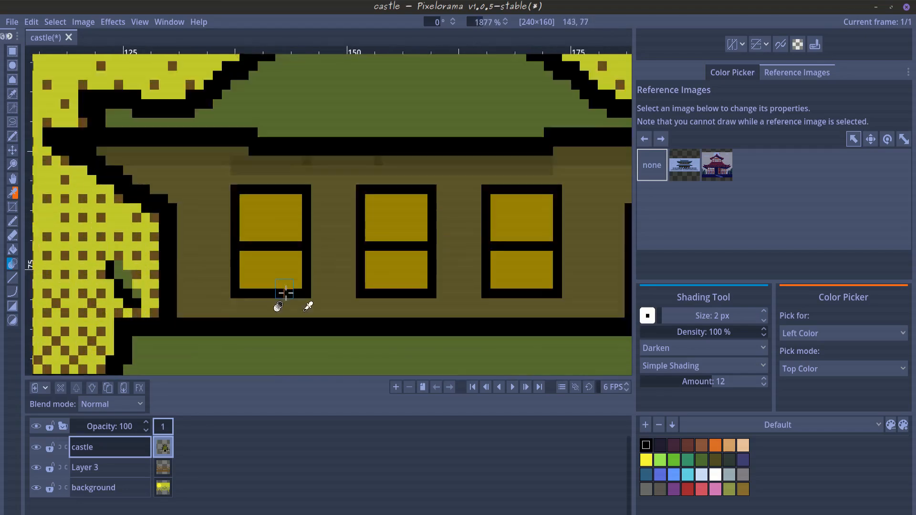
pyautogui.moveTo(246, 291); pyautogui.dragTo(306, 292)
pyautogui.moveTo(379, 290); pyautogui.dragTo(437, 285)
pyautogui.moveTo(507, 289); pyautogui.dragTo(565, 287)
# - Darken the bottom of the four second-tier windows' panes and the wall directly beneath those windows
pyautogui.scroll(-5, 384, 188)
pyautogui.scroll(4, 205, 315)
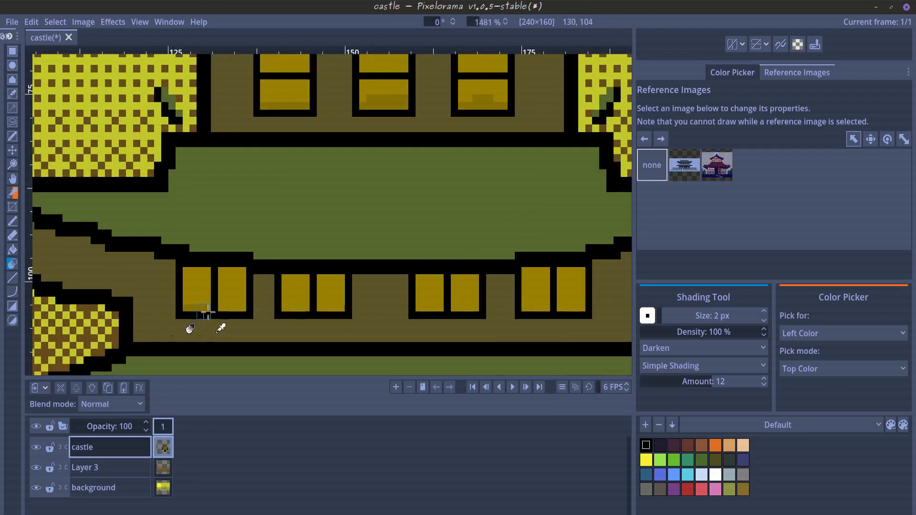
pyautogui.moveTo(193, 308); pyautogui.dragTo(343, 308)
pyautogui.moveTo(436, 314)
pyautogui.mouseDown()
pyautogui.moveTo(538, 316)
pyautogui.moveTo(587, 329)
pyautogui.mouseUp()
pyautogui.moveTo(513, 328)
pyautogui.mouseDown()
pyautogui.moveTo(578, 331)
pyautogui.moveTo(226, 319)
pyautogui.moveTo(255, 321)
pyautogui.mouseUp()
pyautogui.scroll(-5, 292, 233)
# - Switch the Shading Tool to Lighten and brighten the upper part of the three third-tier windows
pyautogui.scroll(7, 291, 110)
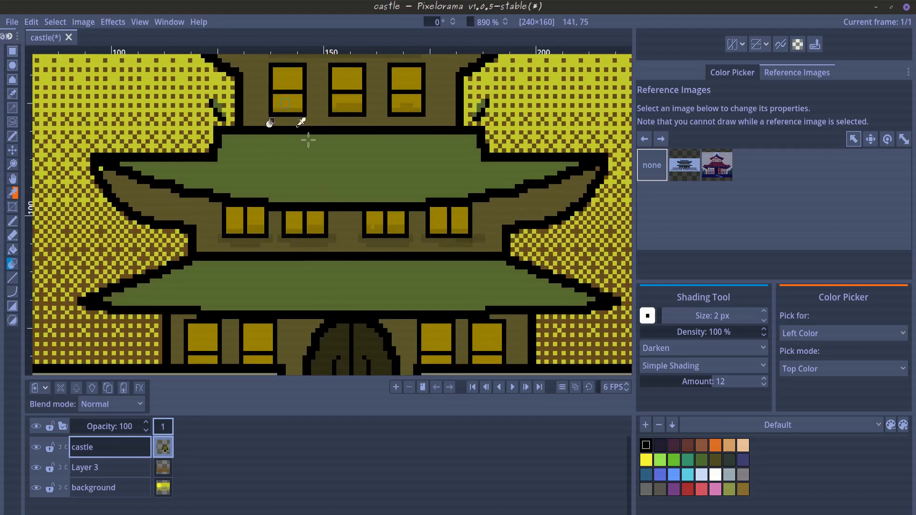
pyautogui.scroll(-1, 268, 293)
pyautogui.click(688, 348)
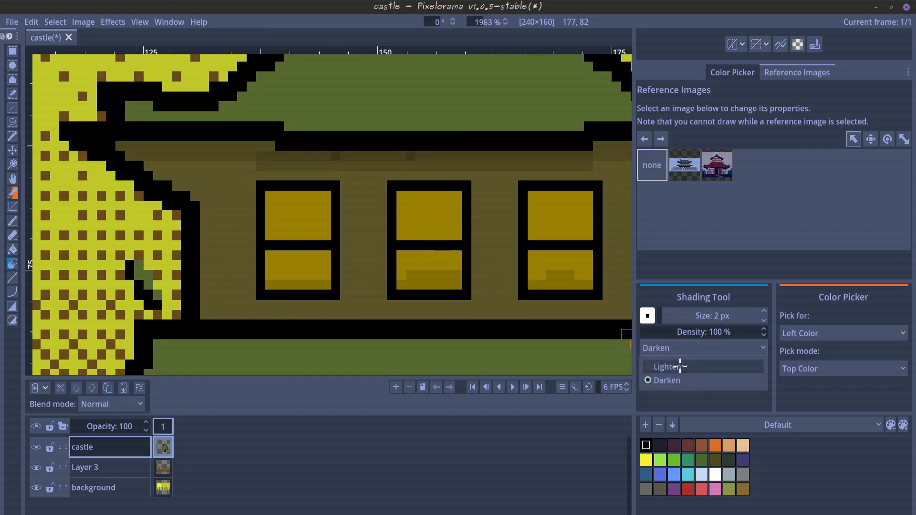
pyautogui.click(678, 366)
pyautogui.scroll(2, 305, 188)
pyautogui.moveTo(281, 197)
pyautogui.mouseDown()
pyautogui.moveTo(272, 209)
pyautogui.moveTo(337, 208)
pyautogui.mouseUp()
pyautogui.moveTo(439, 193); pyautogui.dragTo(523, 213)
pyautogui.moveTo(618, 201)
pyautogui.mouseDown()
pyautogui.moveTo(297, 207)
pyautogui.moveTo(370, 209)
pyautogui.mouseUp()
# - Lighten the left edge of the top gable and the left slope and lower edge of the third-tier roof
pyautogui.scroll(-5, 213, 213)
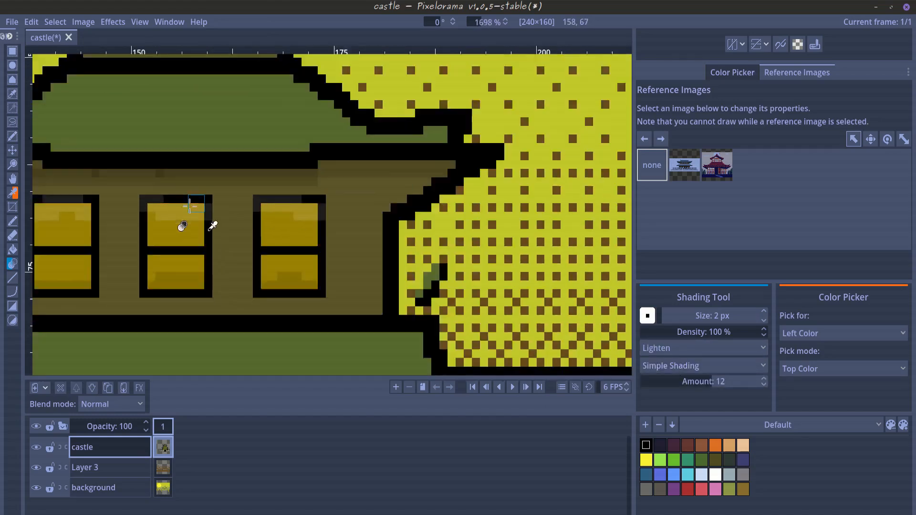
pyautogui.scroll(7, 143, 191)
pyautogui.moveTo(134, 246)
pyautogui.mouseDown()
pyautogui.moveTo(202, 246)
pyautogui.moveTo(376, 180)
pyautogui.moveTo(299, 238)
pyautogui.moveTo(142, 250)
pyautogui.moveTo(190, 352)
pyautogui.moveTo(138, 250)
pyautogui.moveTo(343, 117)
pyautogui.mouseUp()
pyautogui.scroll(-3, 317, 194)
pyautogui.scroll(3, 316, 193)
pyautogui.scroll(-3, 334, 134)
pyautogui.moveTo(289, 282); pyautogui.dragTo(379, 174)
pyautogui.scroll(2, 219, 197)
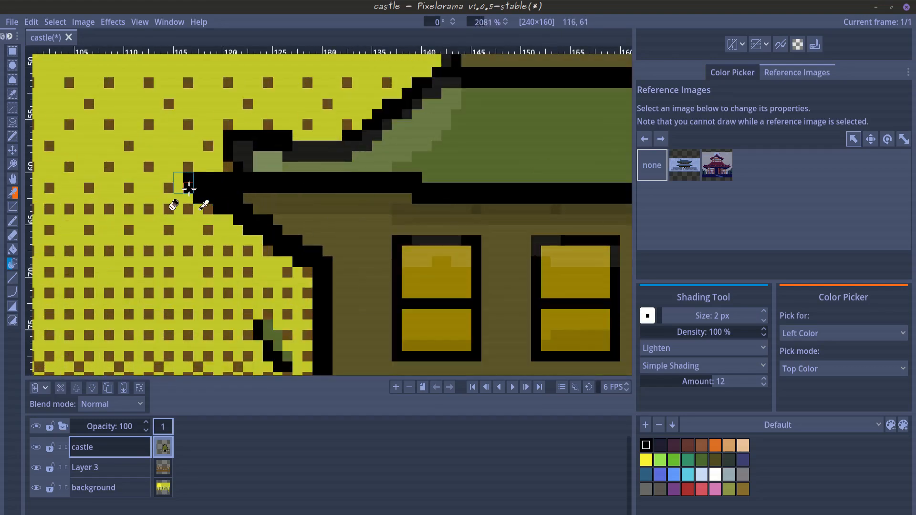
pyautogui.moveTo(188, 188)
pyautogui.mouseDown()
pyautogui.moveTo(484, 195)
pyautogui.moveTo(596, 167)
pyautogui.mouseUp()
pyautogui.moveTo(512, 176)
pyautogui.mouseDown()
pyautogui.moveTo(197, 253)
pyautogui.moveTo(116, 241)
pyautogui.moveTo(200, 268)
pyautogui.mouseUp()
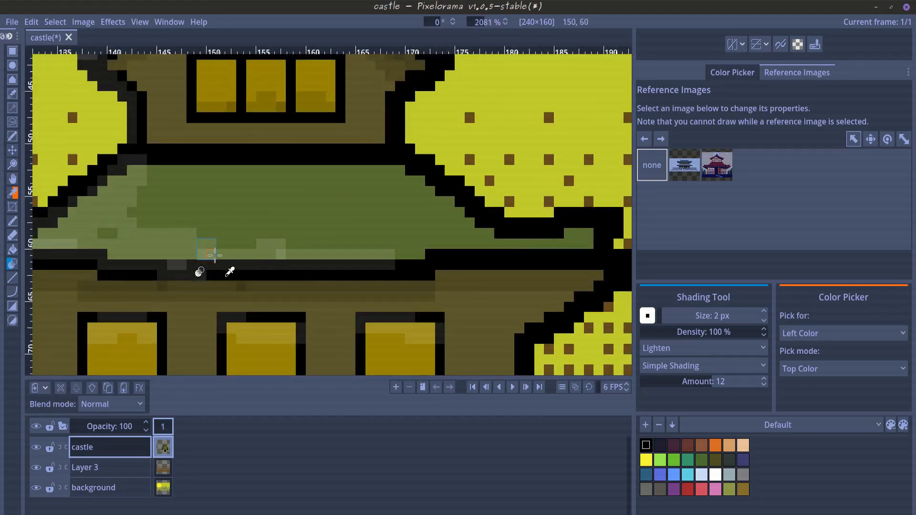
# - Lighten the left part of the large second-tier roof
pyautogui.scroll(-3, 348, 231)
pyautogui.scroll(3, 96, 224)
pyautogui.moveTo(96, 225)
pyautogui.mouseDown()
pyautogui.moveTo(501, 301)
pyautogui.moveTo(329, 164)
pyautogui.moveTo(401, 272)
pyautogui.moveTo(331, 202)
pyautogui.mouseUp()
pyautogui.scroll(-12, 301, 218)
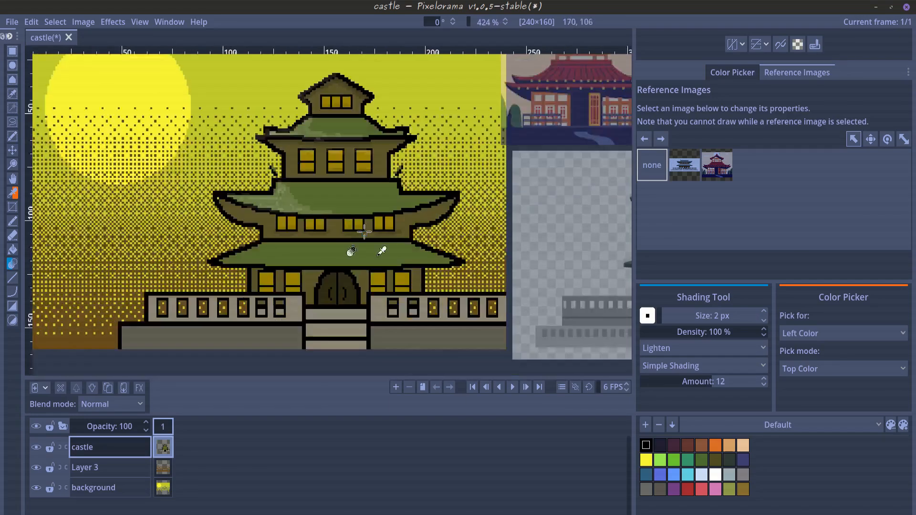
# - Lighten the left part of the ground-floor roof along its tip and lower edge
pyautogui.scroll(12, 258, 281)
pyautogui.moveTo(123, 203); pyautogui.dragTo(132, 239)
pyautogui.moveTo(324, 197)
pyautogui.mouseDown()
pyautogui.moveTo(119, 257)
pyautogui.moveTo(282, 273)
pyautogui.mouseUp()
pyautogui.moveTo(282, 267); pyautogui.dragTo(329, 277)
# - Switch the Shading Tool to Darken and shade the right side of the green roofs
pyautogui.scroll(-12, 286, 282)
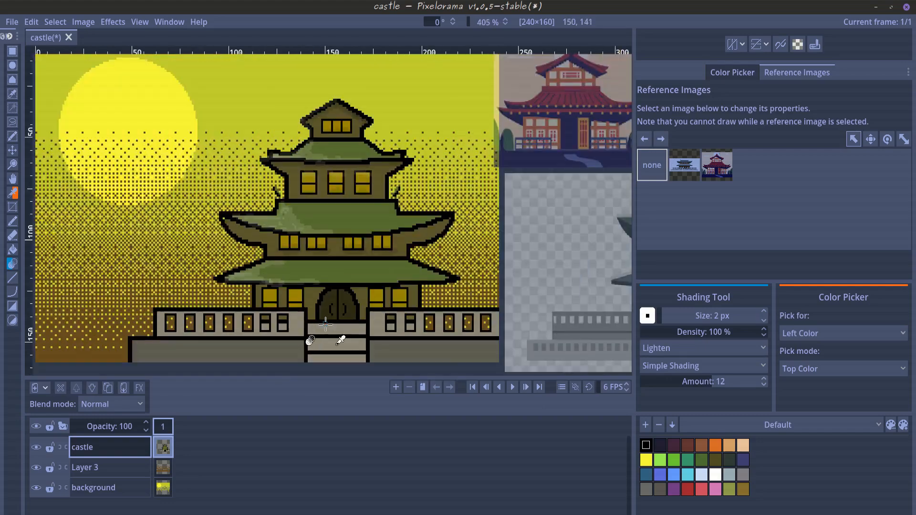
pyautogui.scroll(9, 358, 217)
pyautogui.click(668, 348)
pyautogui.click(664, 381)
pyautogui.scroll(7, 424, 206)
pyautogui.moveTo(347, 131)
pyautogui.mouseDown()
pyautogui.moveTo(616, 208)
pyautogui.moveTo(387, 163)
pyautogui.mouseUp()
pyautogui.scroll(-12, 406, 186)
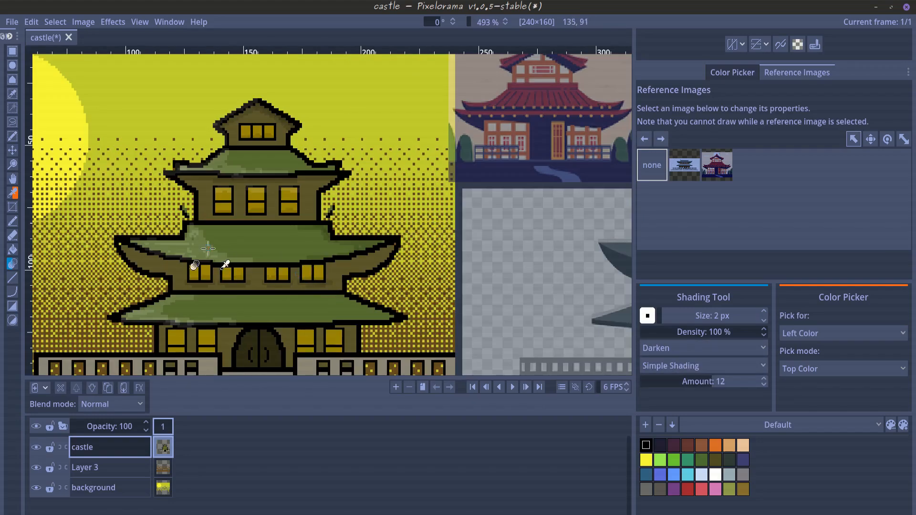
# - Undo the last shading stroke and paint over the blotchy highlight on the second-tier roof with its base green, using the Pencil
pyautogui.scroll(12, 346, 248)
pyautogui.hotkey('ctrl', 'z')
pyautogui.click(13, 221)
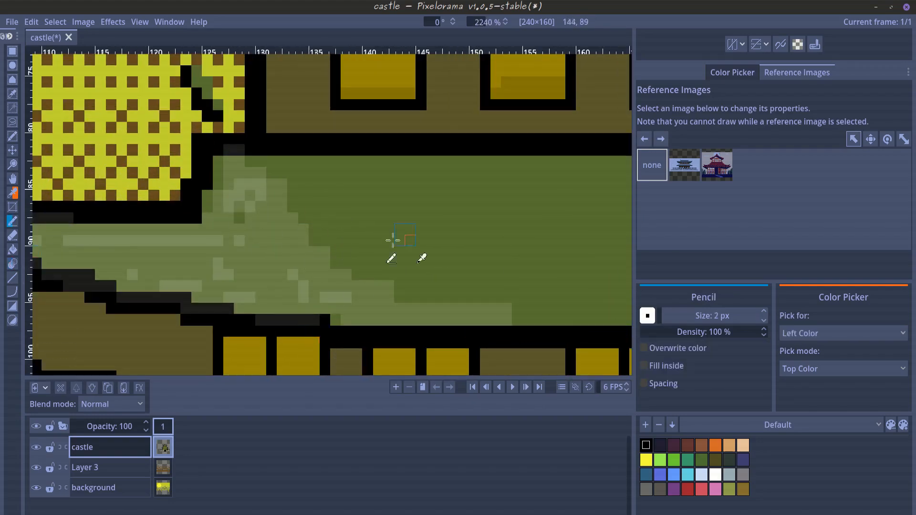
pyautogui.moveTo(239, 163)
pyautogui.mouseDown()
pyautogui.moveTo(525, 317)
pyautogui.moveTo(80, 250)
pyautogui.moveTo(219, 218)
pyautogui.mouseUp()
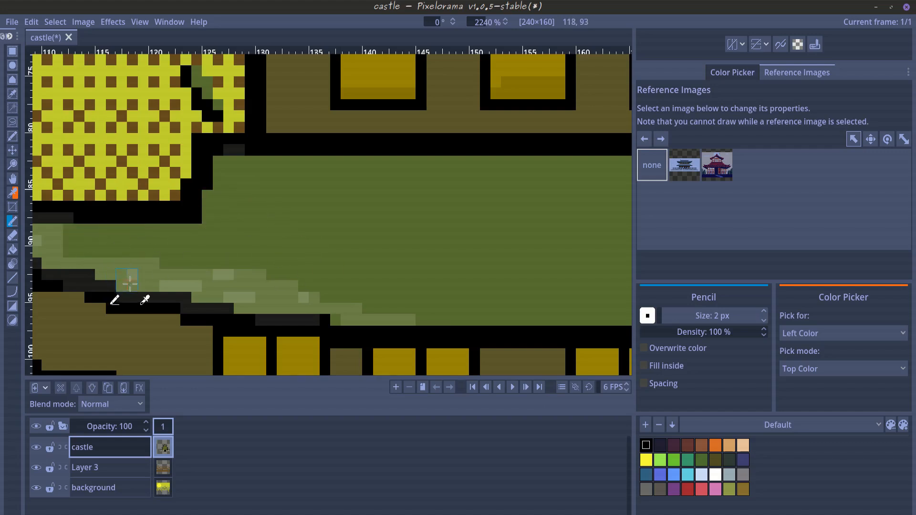
pyautogui.moveTo(130, 284)
pyautogui.mouseDown()
pyautogui.moveTo(413, 325)
pyautogui.moveTo(212, 274)
pyautogui.mouseUp()
pyautogui.moveTo(213, 273)
pyautogui.mouseDown()
pyautogui.moveTo(356, 270)
pyautogui.moveTo(697, 328)
pyautogui.mouseUp()
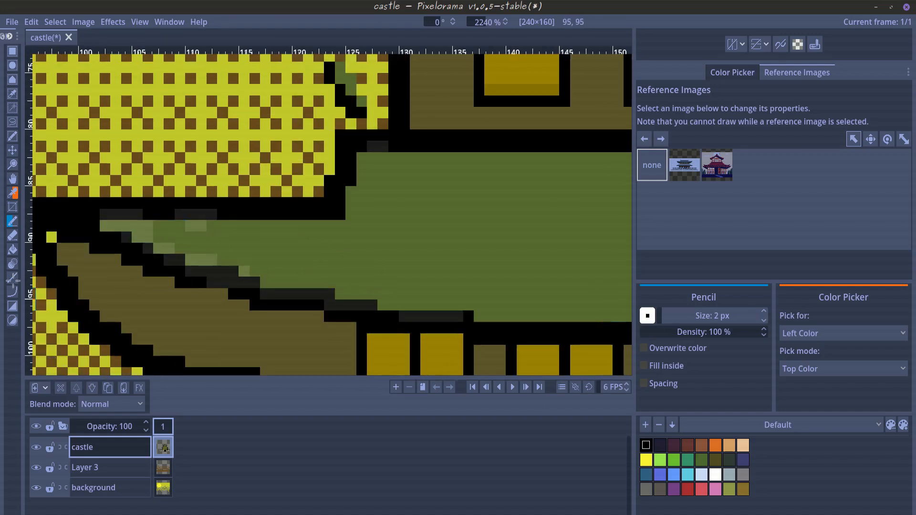
# - Redo the highlight on the left side of the second-tier roof using the Shading Tool in Lighten mode with amount 9
pyautogui.click(12, 263)
pyautogui.moveTo(139, 224)
pyautogui.mouseDown()
pyautogui.moveTo(221, 254)
pyautogui.moveTo(573, 317)
pyautogui.moveTo(340, 229)
pyautogui.moveTo(382, 266)
pyautogui.moveTo(465, 279)
pyautogui.mouseUp()
pyautogui.scroll(-7, 311, 267)
pyautogui.scroll(6, 231, 291)
# - Lighten the upper parts of the window panes under the second-tier roof with the Shading Tool
pyautogui.scroll(-4, 238, 286)
pyautogui.scroll(5, 291, 239)
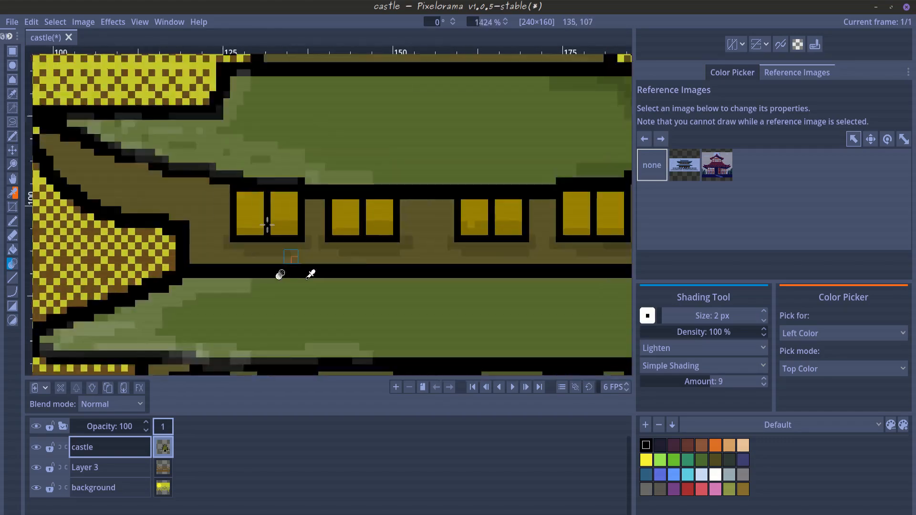
pyautogui.scroll(4, 297, 258)
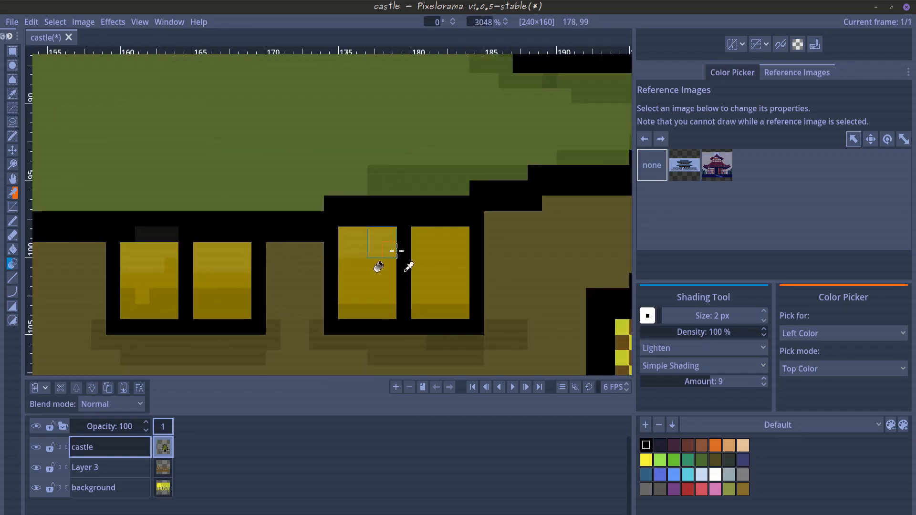
pyautogui.moveTo(432, 250); pyautogui.dragTo(462, 249)
pyautogui.scroll(-6, 374, 291)
# - Reduce the Shading Tool brush to 1 px and lighten the strips beside both handles of the arched door
pyautogui.moveTo(265, 363); pyautogui.dragTo(348, 254)
pyautogui.scroll(-1, 348, 254)
pyautogui.scroll(5, 365, 319)
pyautogui.moveTo(366, 319)
pyautogui.mouseDown()
pyautogui.moveTo(386, 251)
pyautogui.moveTo(365, 207)
pyautogui.mouseUp()
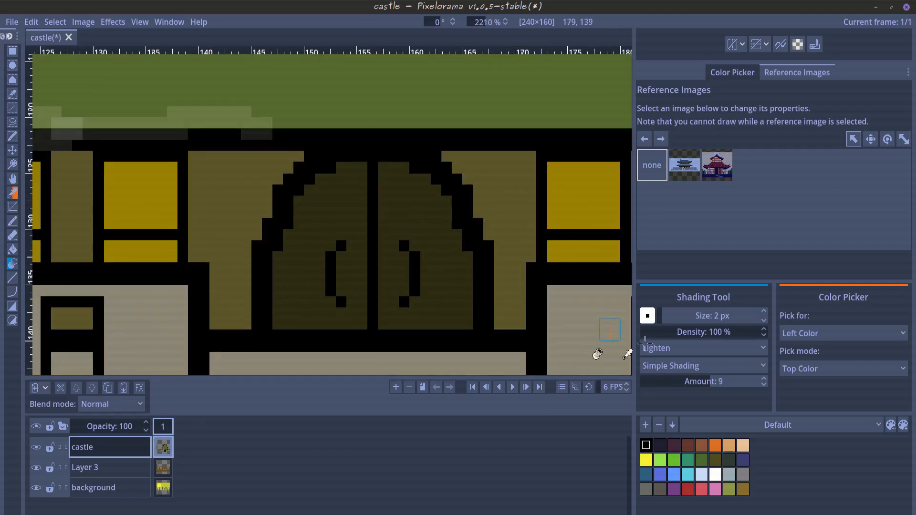
pyautogui.click(764, 320)
pyautogui.scroll(2, 336, 267)
pyautogui.moveTo(343, 300); pyautogui.dragTo(358, 237)
pyautogui.scroll(-2, 461, 310)
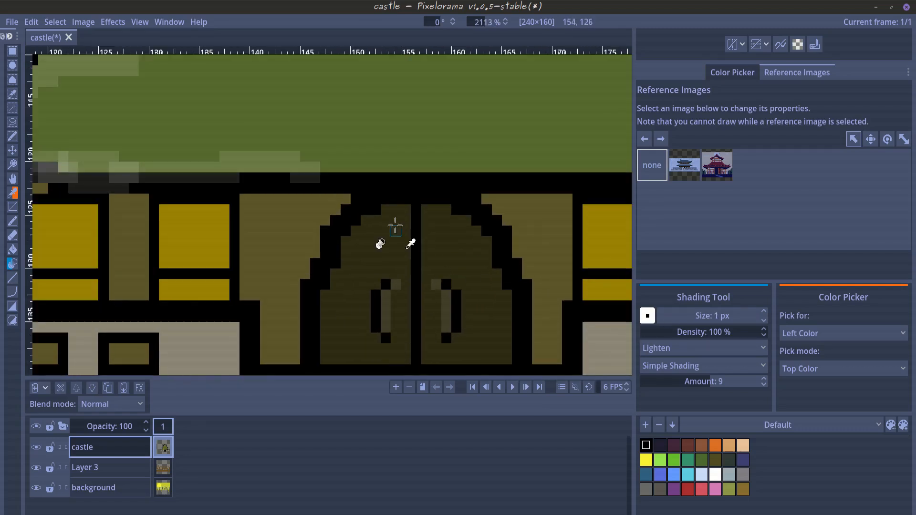
# - Switch the Shading Tool to Darken with amount 13 and shade the arched door along its outer edges
pyautogui.click(705, 352)
pyautogui.click(704, 380)
pyautogui.scroll(2, 704, 381)
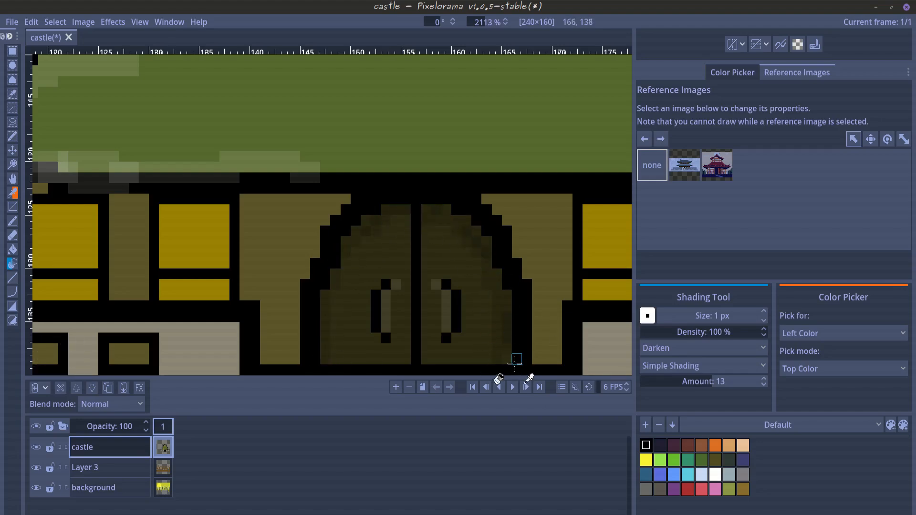
# - Darken the bottom rows of the lower panes in the ground-floor windows left of the door, using amount 11
pyautogui.scroll(-6, 451, 297)
pyautogui.scroll(5, 396, 334)
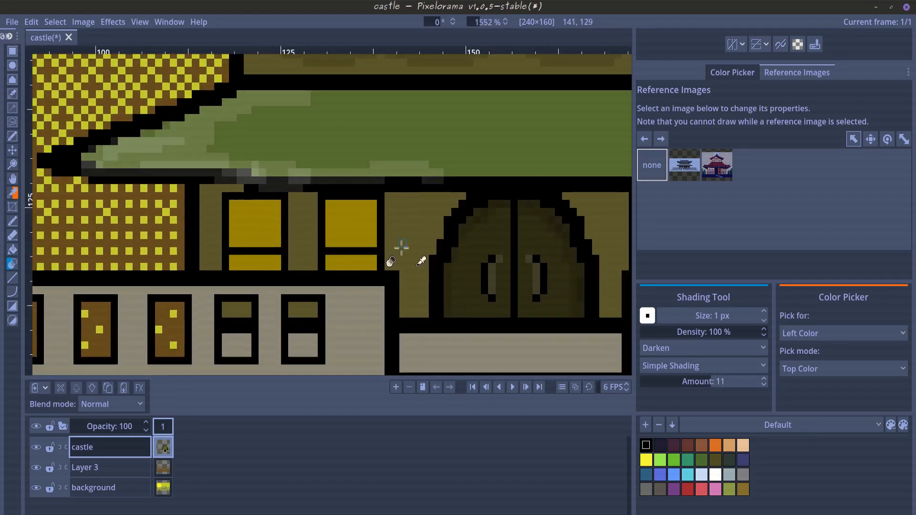
pyautogui.scroll(3, 232, 278)
pyautogui.moveTo(434, 280); pyautogui.dragTo(461, 279)
# - Switch the Shading Tool to Lighten and highlight the tops of the two ground-floor windows left of the door
pyautogui.click(700, 349)
pyautogui.click(700, 365)
pyautogui.scroll(3, 271, 171)
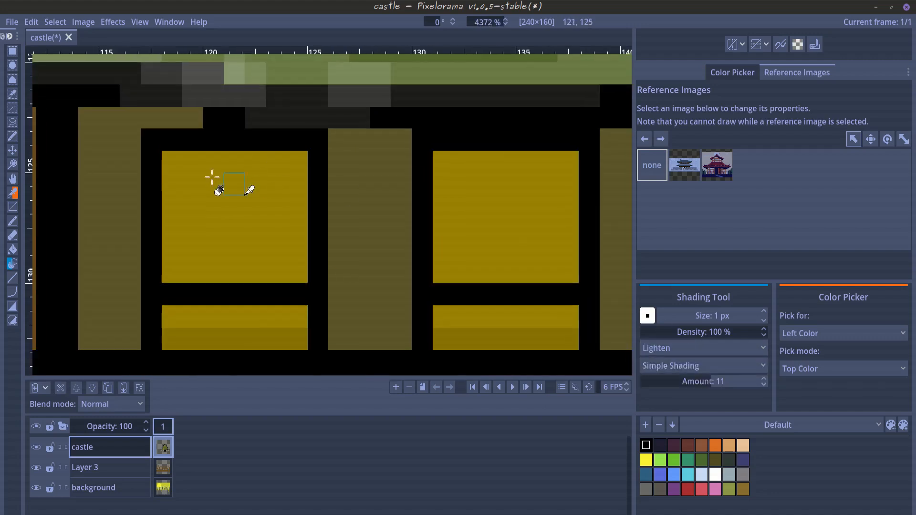
pyautogui.moveTo(173, 163)
pyautogui.mouseDown()
pyautogui.moveTo(293, 184)
pyautogui.moveTo(193, 186)
pyautogui.mouseUp()
pyautogui.moveTo(475, 244); pyautogui.dragTo(256, 241)
pyautogui.moveTo(213, 163)
pyautogui.mouseDown()
pyautogui.moveTo(335, 185)
pyautogui.moveTo(276, 185)
pyautogui.mouseUp()
pyautogui.scroll(-3, 468, 240)
pyautogui.moveTo(468, 241); pyautogui.dragTo(103, 241)
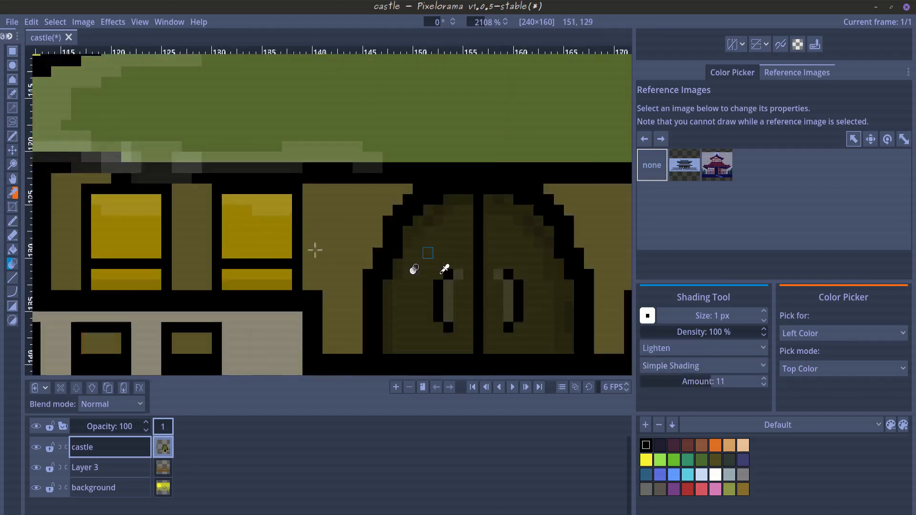
# - Lighten the tops of the two ground-floor windows right of the door in the same way
pyautogui.scroll(3, 453, 217)
pyautogui.moveTo(352, 191)
pyautogui.mouseDown()
pyautogui.moveTo(452, 194)
pyautogui.moveTo(385, 210)
pyautogui.mouseUp()
pyautogui.moveTo(585, 240); pyautogui.dragTo(378, 248)
pyautogui.moveTo(350, 200)
pyautogui.mouseDown()
pyautogui.moveTo(447, 212)
pyautogui.moveTo(547, 167)
pyautogui.mouseUp()
pyautogui.scroll(-2, 445, 215)
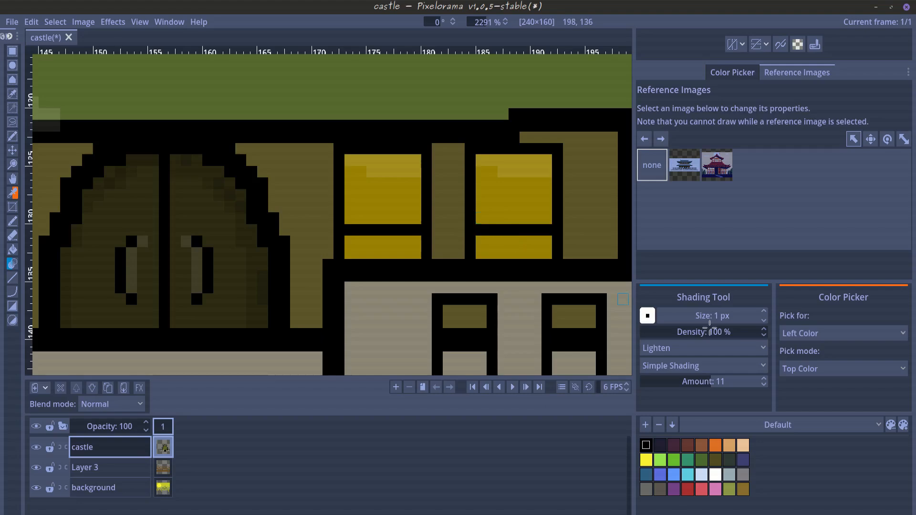
# - Switch the Shading Tool to Darken and shade the bottom rows of the ground-floor windows right of the door
pyautogui.click(702, 348)
pyautogui.click(675, 381)
pyautogui.scroll(3, 367, 265)
pyautogui.moveTo(338, 232); pyautogui.dragTo(442, 231)
pyautogui.scroll(-6, 554, 241)
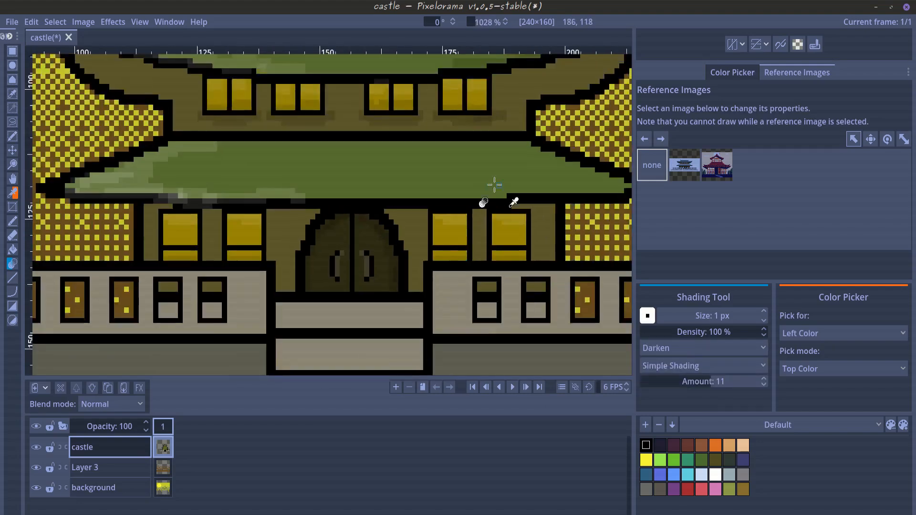
# - Enlarge the Shading Tool brush to 2 px and darken the right end of the ground-floor roof
pyautogui.scroll(5, 416, 276)
pyautogui.scroll(1, 665, 311)
pyautogui.scroll(-2, 501, 281)
pyautogui.moveTo(430, 282)
pyautogui.mouseDown()
pyautogui.moveTo(331, 215)
pyautogui.moveTo(503, 267)
pyautogui.mouseUp()
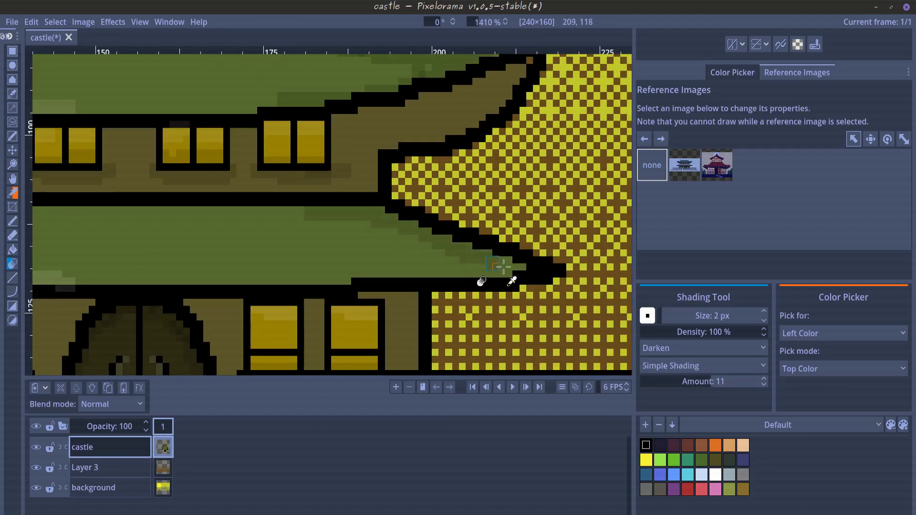
pyautogui.scroll(-4, 471, 279)
pyautogui.scroll(4, 384, 220)
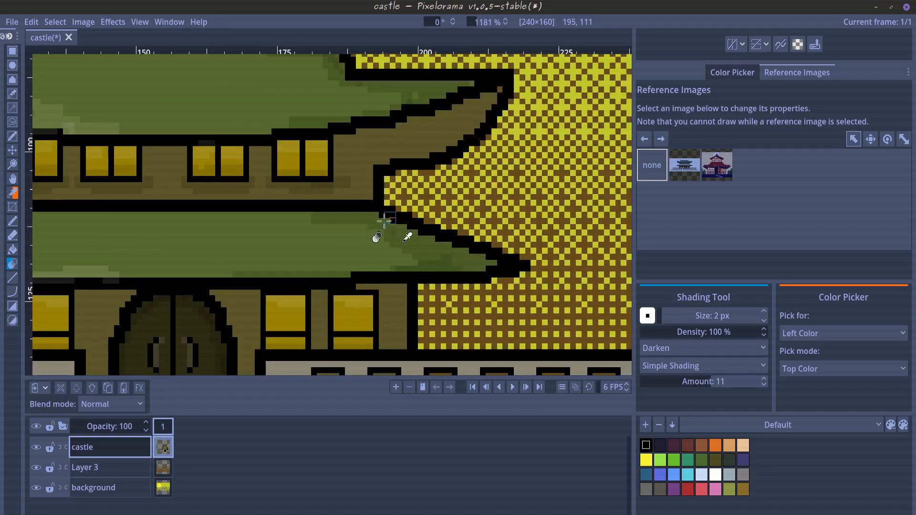
pyautogui.scroll(-4, 499, 268)
pyautogui.scroll(4, 328, 215)
pyautogui.scroll(-1, 198, 225)
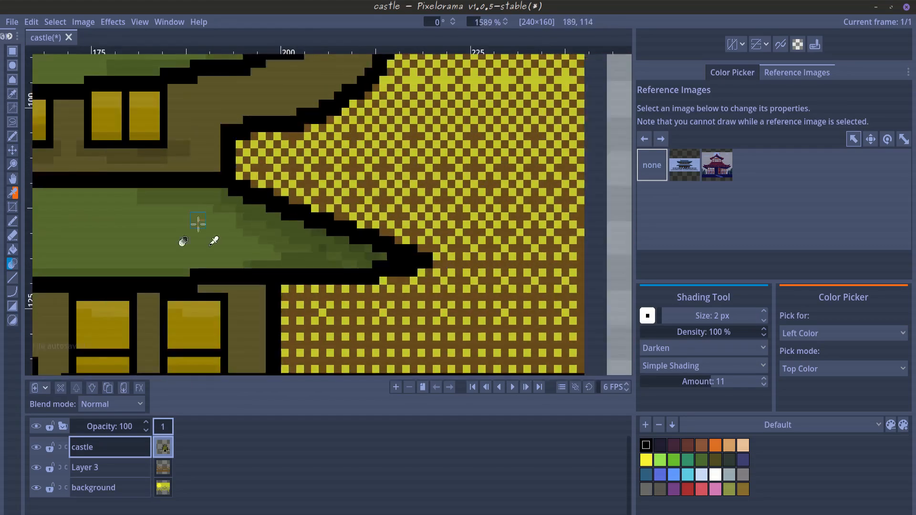
# - Darken the brown underside of the second-tier roof's left eave
pyautogui.scroll(-2, 472, 261)
pyautogui.scroll(-1, 436, 300)
pyautogui.scroll(8, 321, 244)
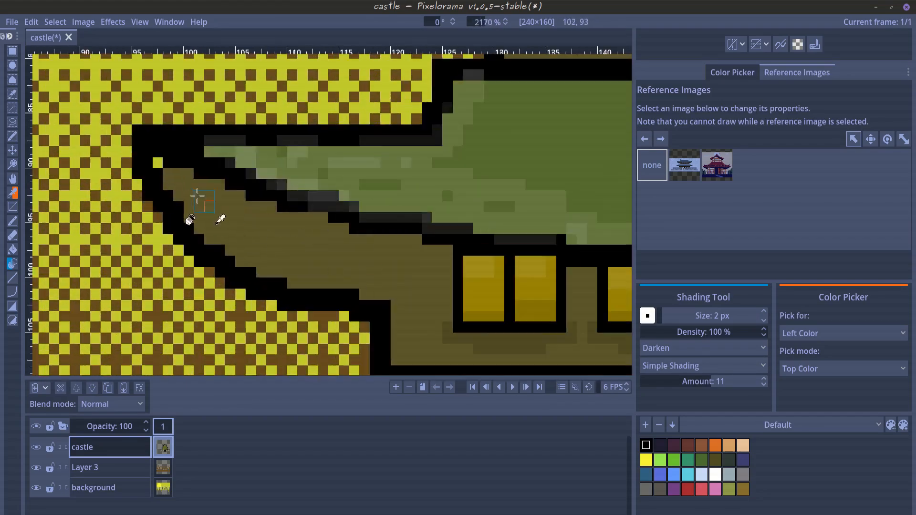
pyautogui.moveTo(196, 196)
pyautogui.mouseDown()
pyautogui.moveTo(367, 254)
pyautogui.moveTo(315, 262)
pyautogui.moveTo(181, 185)
pyautogui.moveTo(225, 234)
pyautogui.moveTo(335, 284)
pyautogui.moveTo(242, 203)
pyautogui.mouseUp()
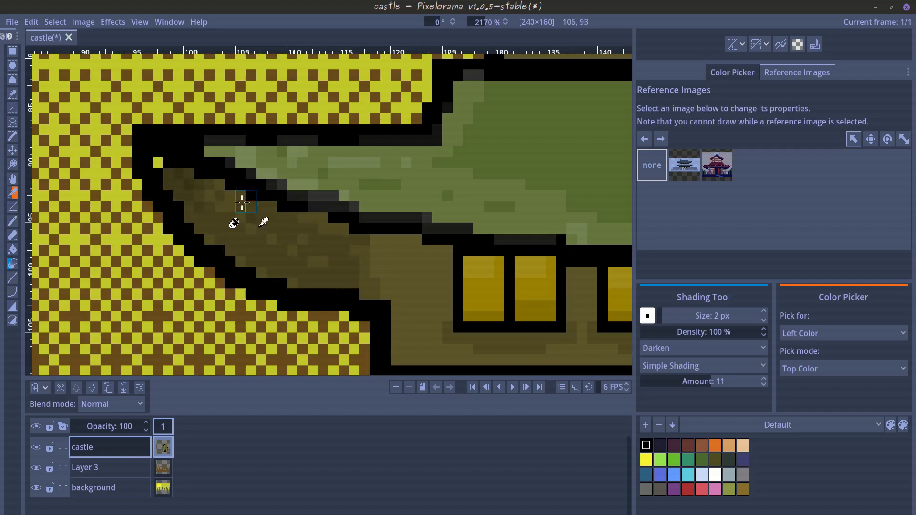
pyautogui.scroll(-5, 383, 249)
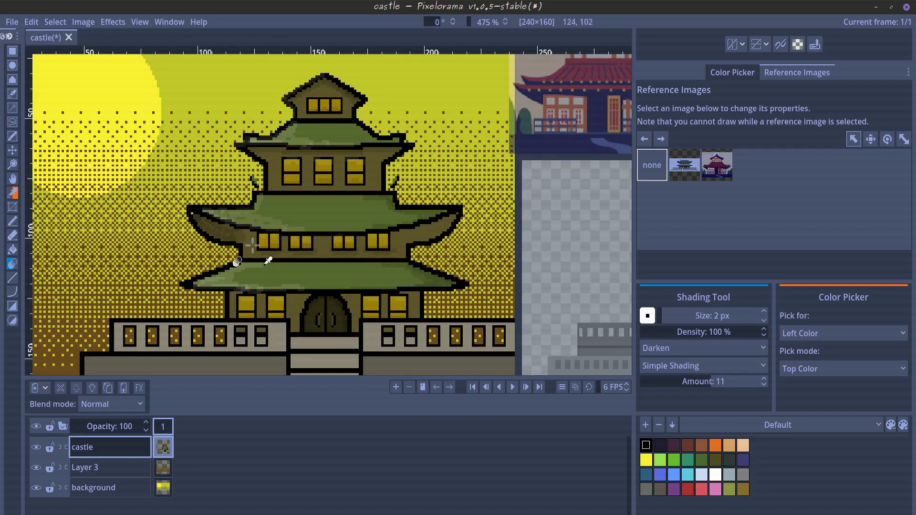
# - Darken the brown underside of the second-tier roof's right eave
pyautogui.scroll(3, 414, 244)
pyautogui.scroll(3, 414, 244)
pyautogui.moveTo(382, 200)
pyautogui.mouseDown()
pyautogui.moveTo(381, 239)
pyautogui.moveTo(499, 206)
pyautogui.moveTo(570, 130)
pyautogui.moveTo(400, 237)
pyautogui.moveTo(499, 177)
pyautogui.moveTo(400, 209)
pyautogui.mouseUp()
pyautogui.moveTo(510, 201)
pyautogui.mouseDown()
pyautogui.moveTo(496, 189)
pyautogui.moveTo(461, 231)
pyautogui.moveTo(514, 163)
pyautogui.mouseUp()
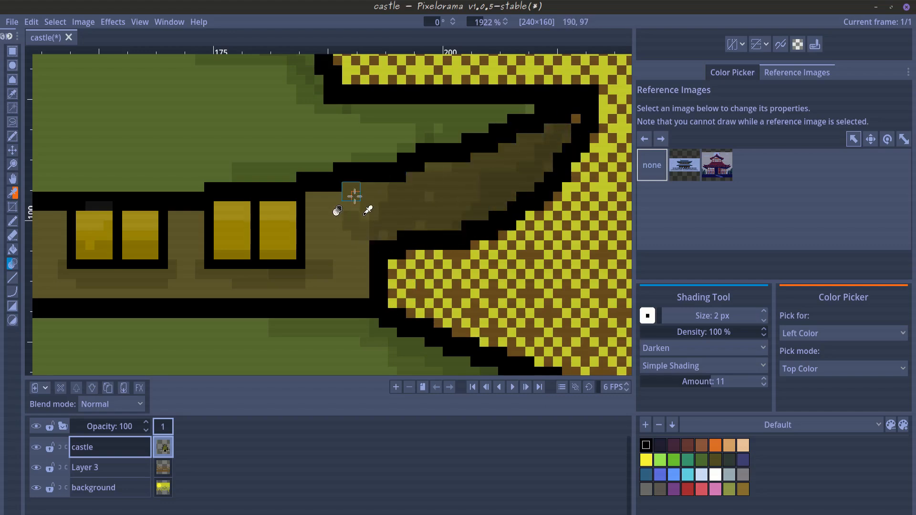
# - Paint both slopes of the topmost roof in the roof green over the outline, using the Pencil at 2 px
pyautogui.scroll(-5, 354, 196)
pyautogui.scroll(5, 416, 143)
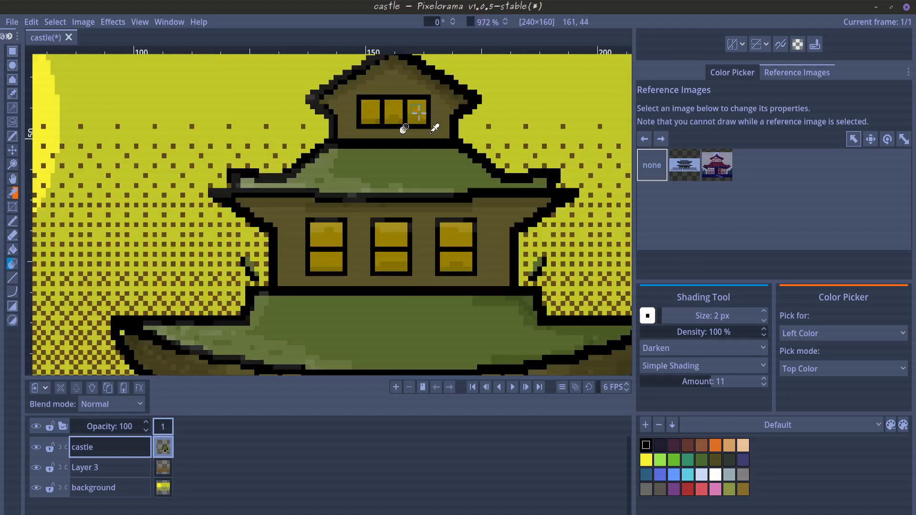
pyautogui.press('p')
pyautogui.scroll(-2, 238, 143)
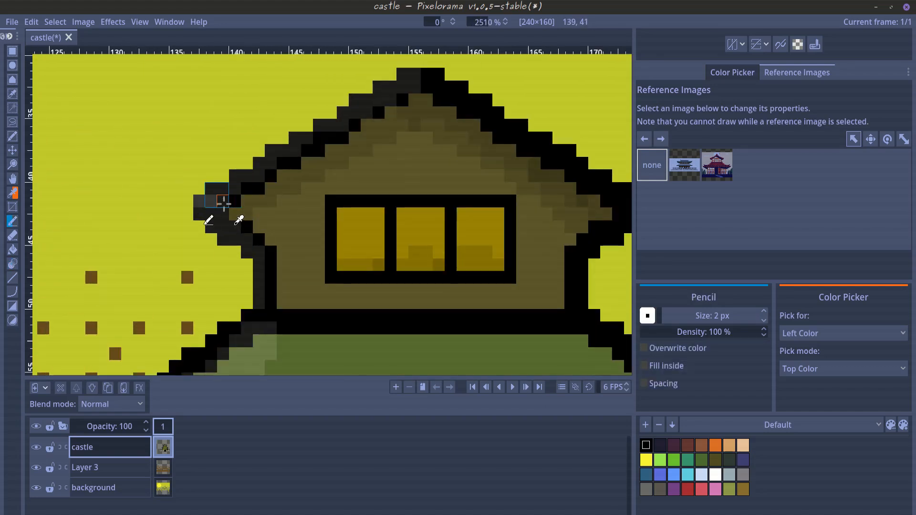
pyautogui.moveTo(224, 206); pyautogui.dragTo(429, 86)
pyautogui.scroll(-1, 340, 171)
pyautogui.scroll(2, 340, 171)
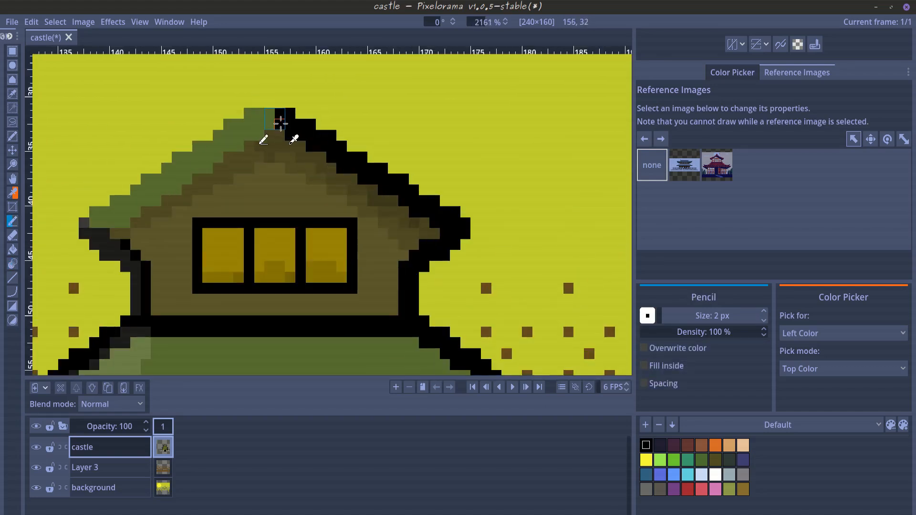
pyautogui.moveTo(302, 131); pyautogui.dragTo(470, 245)
# - Draw 1 px black outlines along the outer edges of the topmost green roof with the Line Tool
pyautogui.scroll(-2, 348, 272)
pyautogui.scroll(1, 47, 299)
pyautogui.click(12, 277)
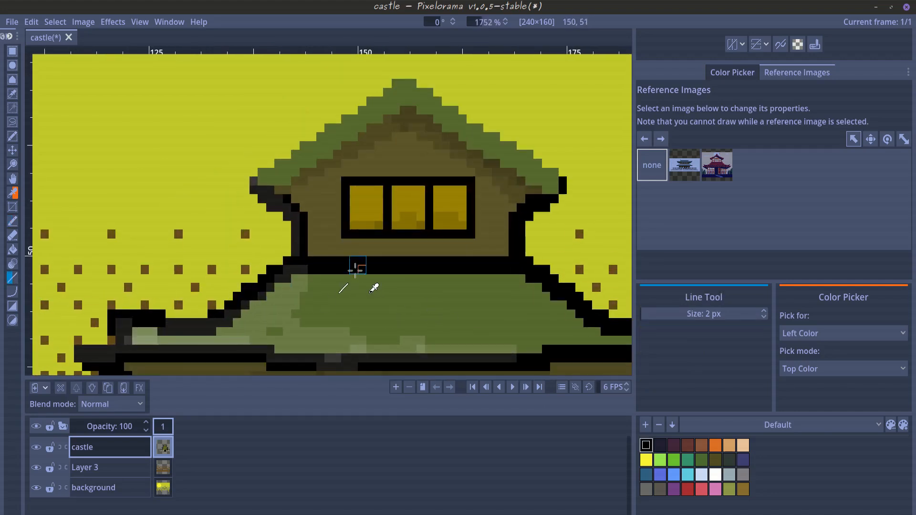
pyautogui.scroll(-1, 679, 313)
pyautogui.scroll(3, 265, 183)
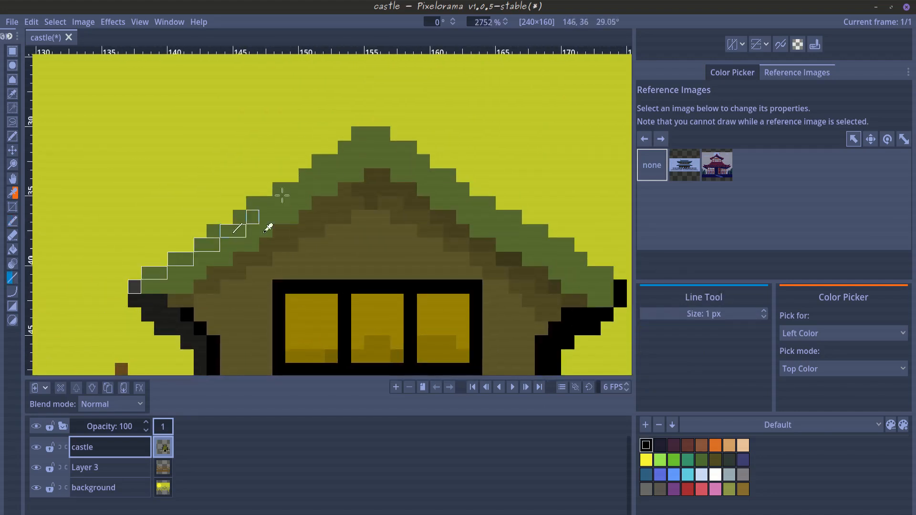
pyautogui.moveTo(363, 135); pyautogui.dragTo(558, 284)
pyautogui.hscroll(2, 367, 144)
pyautogui.scroll(-4, 426, 301)
pyautogui.moveTo(425, 321); pyautogui.dragTo(381, 188)
# - Draw 1 px black lines along the inner edges of both topmost roof slopes, separating them from the brown gable
pyautogui.scroll(-3, 363, 200)
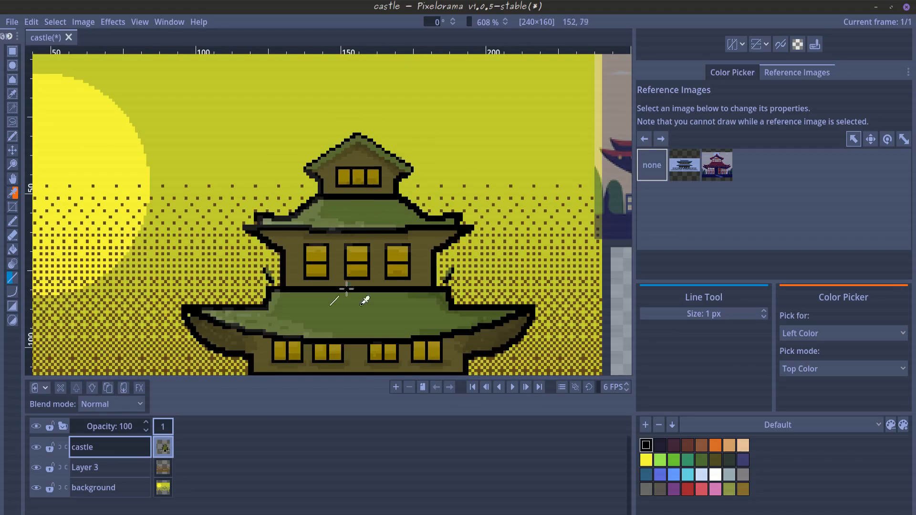
pyautogui.moveTo(345, 284); pyautogui.dragTo(393, 210)
pyautogui.scroll(3, 414, 85)
pyautogui.scroll(4, 256, 266)
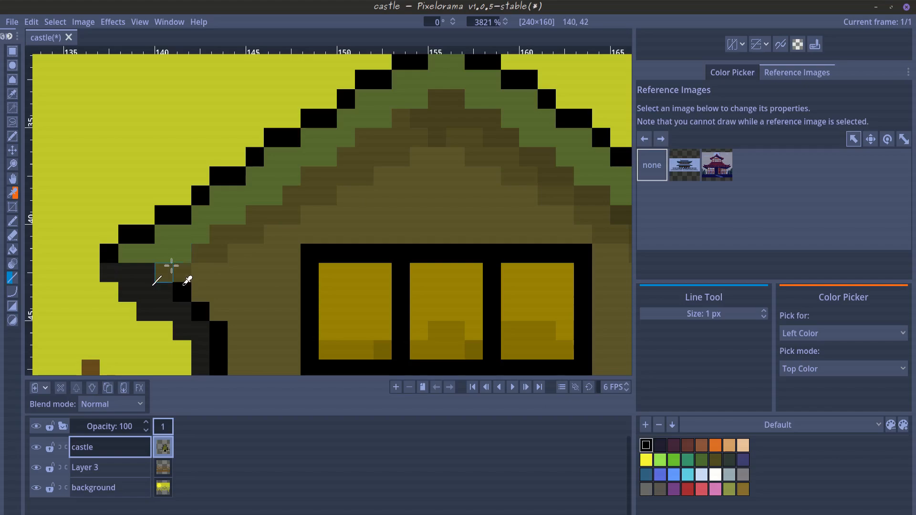
pyautogui.moveTo(437, 114); pyautogui.dragTo(437, 114)
pyautogui.scroll(-4, 472, 231)
pyautogui.scroll(4, 277, 145)
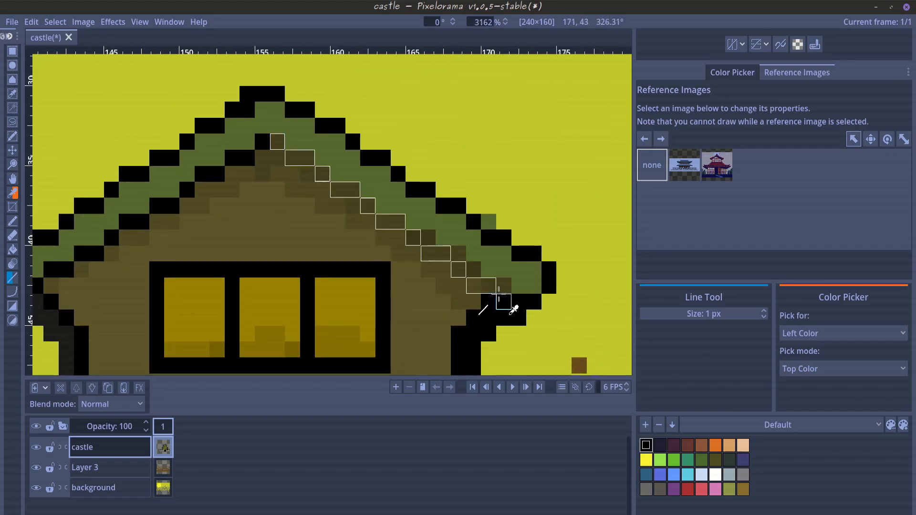
pyautogui.moveTo(498, 297); pyautogui.dragTo(499, 297)
pyautogui.scroll(-5, 375, 291)
pyautogui.scroll(2, 405, 267)
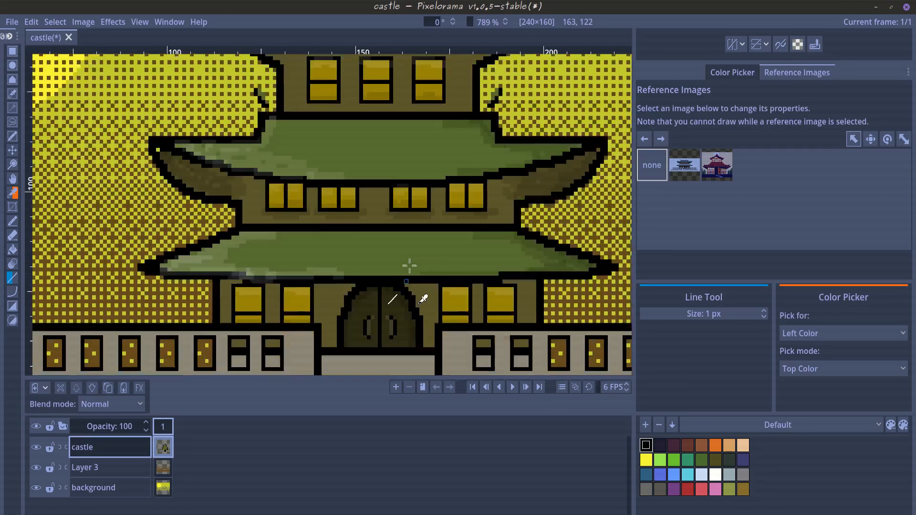
# - Set the Shading Tool to the filled circle brush at 4 px for shading the base wall
pyautogui.scroll(-3, 410, 266)
pyautogui.scroll(2, 366, 290)
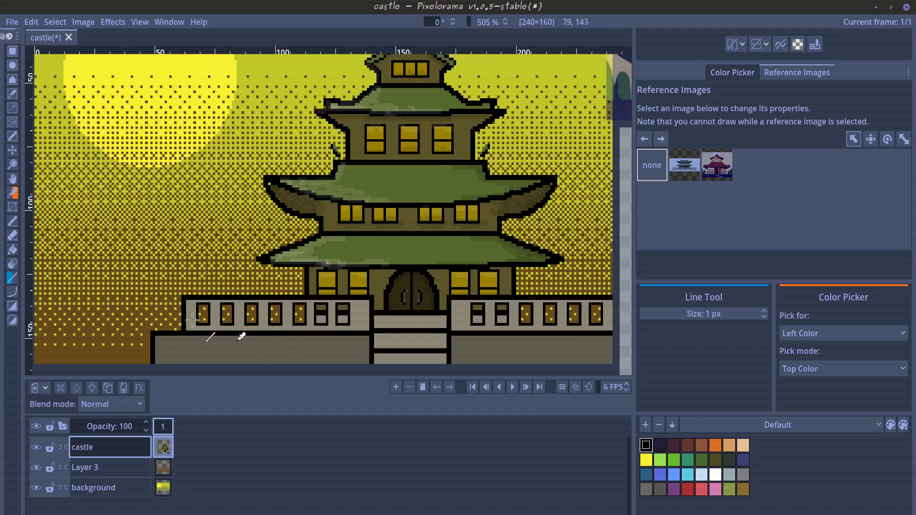
pyautogui.scroll(3, 266, 250)
pyautogui.click(16, 266)
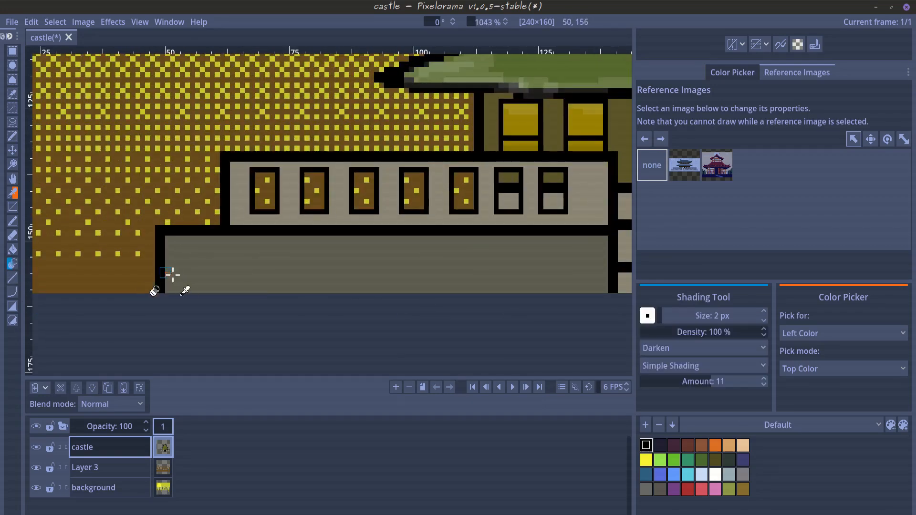
pyautogui.scroll(2, 173, 246)
pyautogui.click(648, 316)
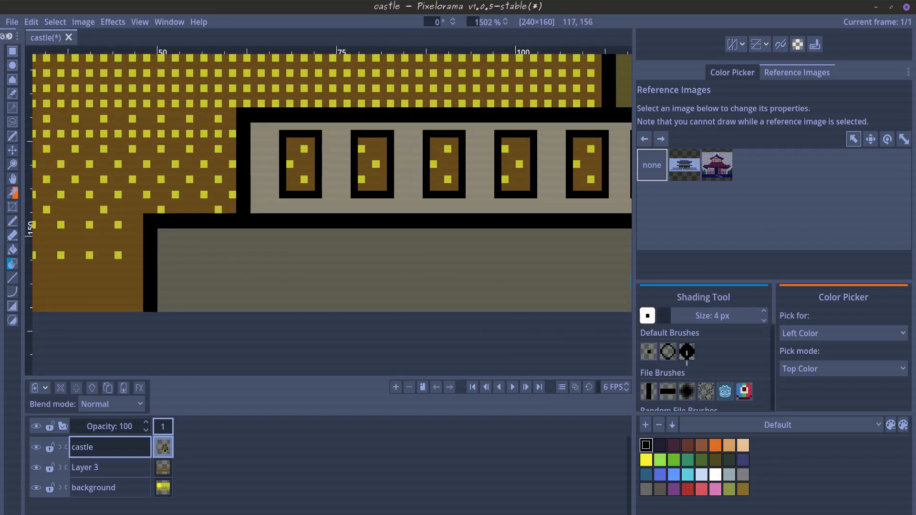
pyautogui.click(686, 352)
# - Try to darken the left base wall with broad Shading Tool strokes
pyautogui.moveTo(177, 290)
pyautogui.mouseDown()
pyautogui.moveTo(261, 242)
pyautogui.moveTo(184, 308)
pyautogui.moveTo(288, 245)
pyautogui.moveTo(441, 237)
pyautogui.moveTo(575, 241)
pyautogui.mouseUp()
pyautogui.scroll(-2, 477, 250)
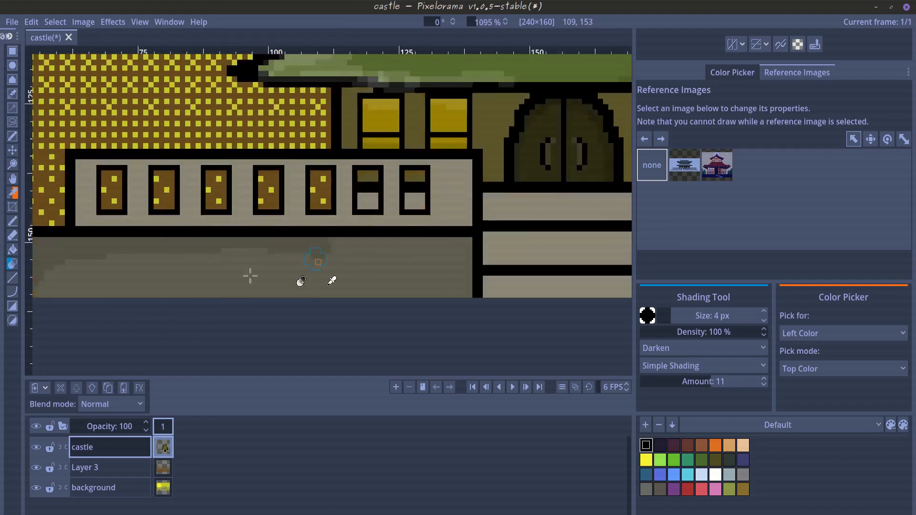
pyautogui.scroll(2, 201, 269)
pyautogui.moveTo(174, 265)
pyautogui.mouseDown()
pyautogui.moveTo(391, 272)
pyautogui.moveTo(382, 332)
pyautogui.mouseUp()
# - Darken the upper part and ends of the left base wall with the 4 px circle brush
pyautogui.scroll(-5, 406, 322)
pyautogui.scroll(2, 293, 300)
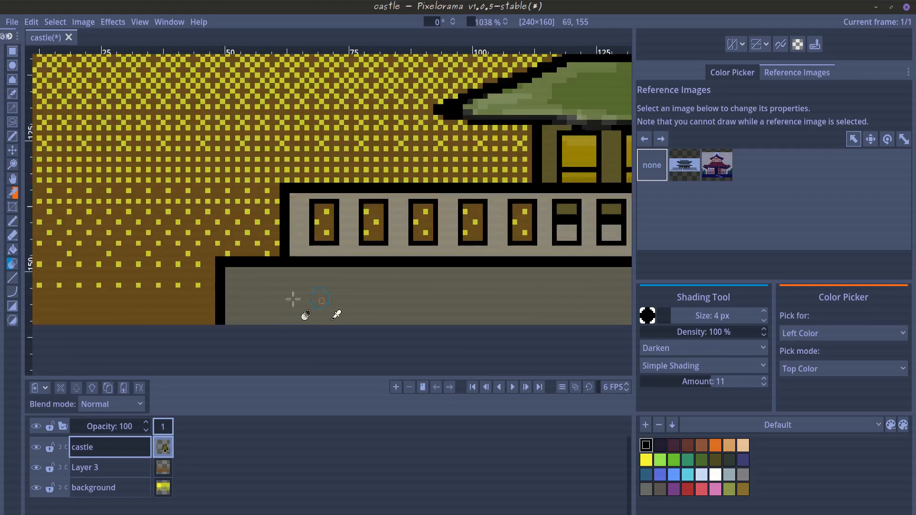
pyautogui.moveTo(332, 271); pyautogui.dragTo(511, 272)
pyautogui.scroll(-1, 522, 325)
pyautogui.moveTo(522, 325); pyautogui.dragTo(432, 319)
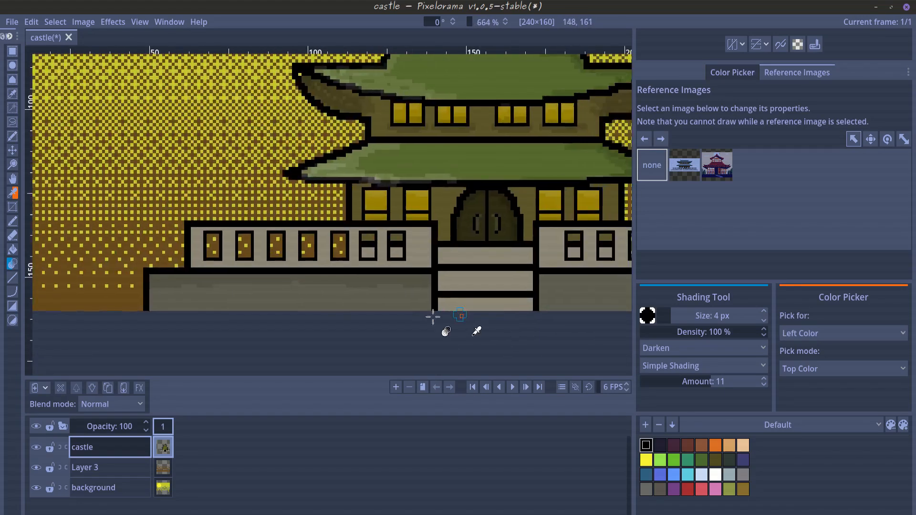
# - Darken the upper part of the base wall right of the stairs to match the left side
pyautogui.scroll(2, 432, 319)
pyautogui.moveTo(294, 267)
pyautogui.mouseDown()
pyautogui.moveTo(294, 313)
pyautogui.moveTo(273, 366)
pyautogui.moveTo(133, 369)
pyautogui.mouseUp()
pyautogui.scroll(1, 452, 362)
pyautogui.moveTo(141, 307); pyautogui.dragTo(476, 309)
# - Try darkening the gray lower panes of the two wall openings right of the stairs, and undo those strokes
pyautogui.scroll(4, 183, 260)
pyautogui.moveTo(182, 259); pyautogui.dragTo(303, 251)
pyautogui.click(304, 251)
pyautogui.click(303, 241)
pyautogui.click(409, 256)
pyautogui.click(420, 253)
pyautogui.click(421, 246)
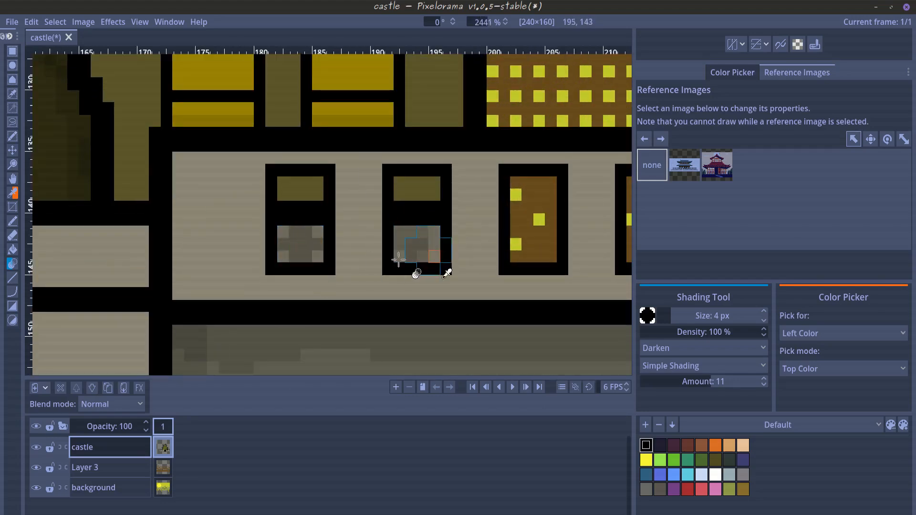
pyautogui.scroll(-6, 287, 287)
pyautogui.scroll(6, 286, 287)
pyautogui.hotkey('ctrl', 'z')
pyautogui.hotkey('ctrl', 'z')
pyautogui.hotkey('ctrl', 'z')
pyautogui.hotkey('ctrl', 'z')
pyautogui.hotkey('ctrl', 'z')
# - Darken the gray lower panes of the wall openings on both sides of the stairs with the 4 px square pixel brush
pyautogui.click(648, 316)
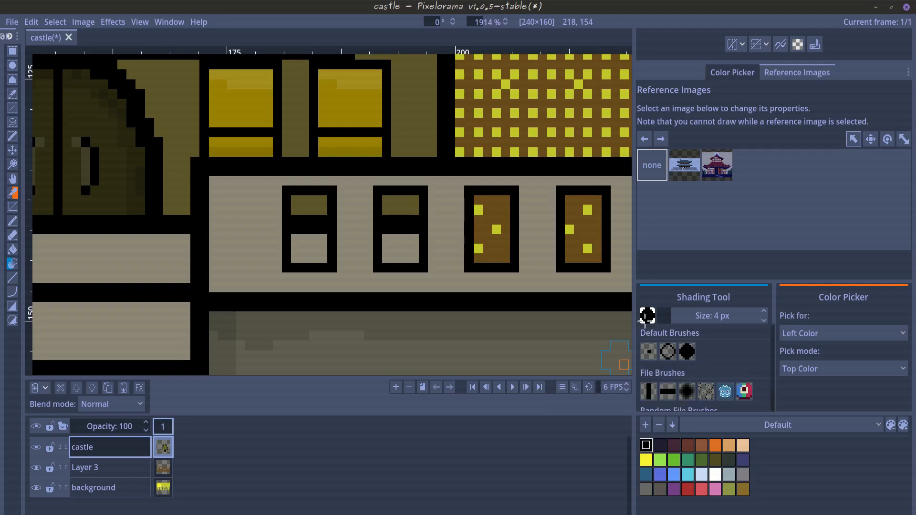
pyautogui.click(650, 351)
pyautogui.scroll(3, 286, 257)
pyautogui.scroll(-4, 287, 267)
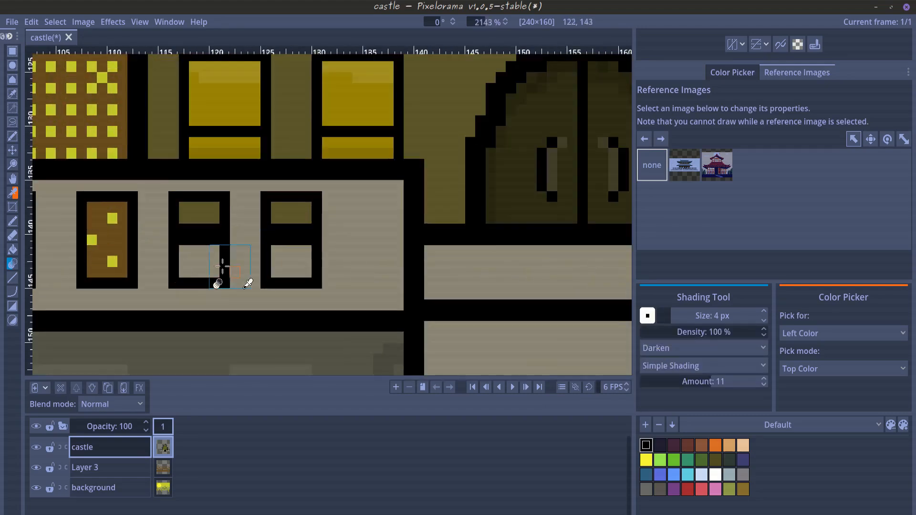
pyautogui.scroll(2, 205, 275)
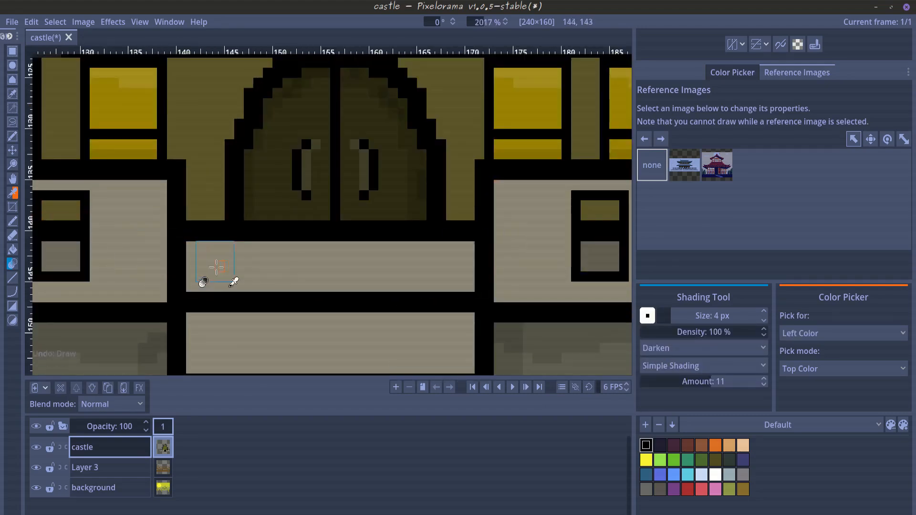
# - Darken the lower parts of the three stair steps and add a few darker patches with the 4 px brush
pyautogui.moveTo(205, 274)
pyautogui.mouseDown()
pyautogui.moveTo(448, 275)
pyautogui.moveTo(235, 278)
pyautogui.moveTo(461, 279)
pyautogui.mouseUp()
pyautogui.scroll(-5, 367, 308)
pyautogui.scroll(3, 327, 354)
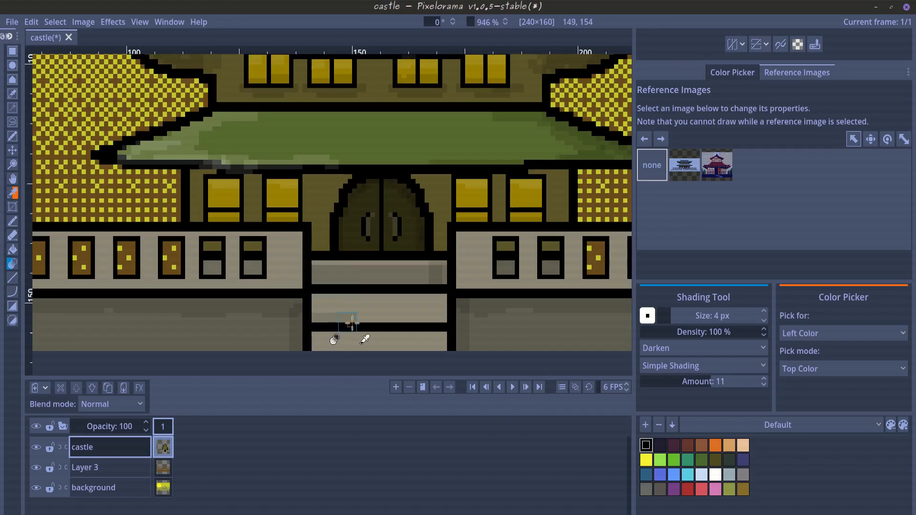
pyautogui.scroll(3, 377, 322)
pyautogui.moveTo(270, 326); pyautogui.dragTo(386, 327)
pyautogui.scroll(1, 343, 327)
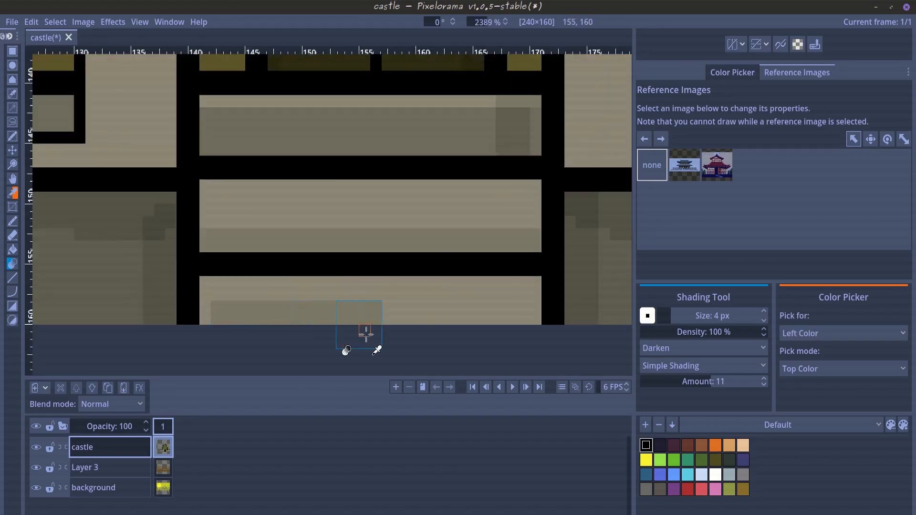
pyautogui.scroll(-4, 321, 327)
pyautogui.scroll(-2, 321, 328)
pyautogui.scroll(7, 358, 324)
pyautogui.scroll(-3, 530, 282)
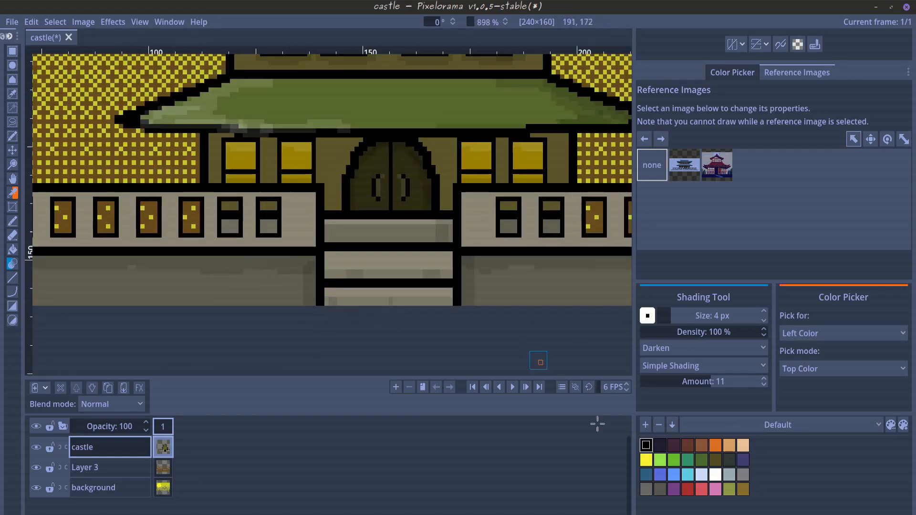
# - Set the Shading Tool to Lighten at 1 px and add light patches along the top of the middle stair step
pyautogui.click(676, 347)
pyautogui.click(676, 363)
pyautogui.moveTo(676, 316); pyautogui.dragTo(647, 315)
pyautogui.scroll(5, 394, 260)
pyautogui.moveTo(236, 247)
pyautogui.mouseDown()
pyautogui.moveTo(394, 245)
pyautogui.moveTo(376, 248)
pyautogui.mouseUp()
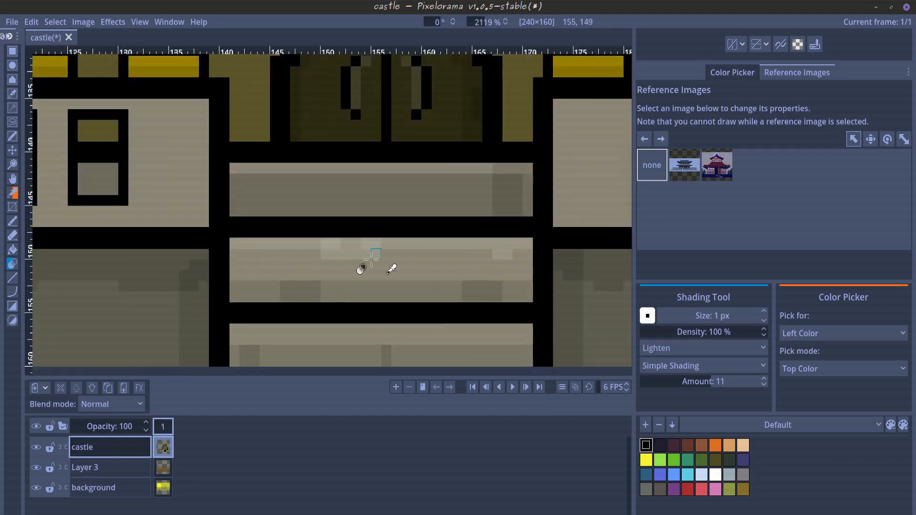
pyautogui.scroll(-6, 415, 324)
# - Lighten the top edge of the light gray wall left of the stairs and the strips beside its openings
pyautogui.scroll(7, 382, 315)
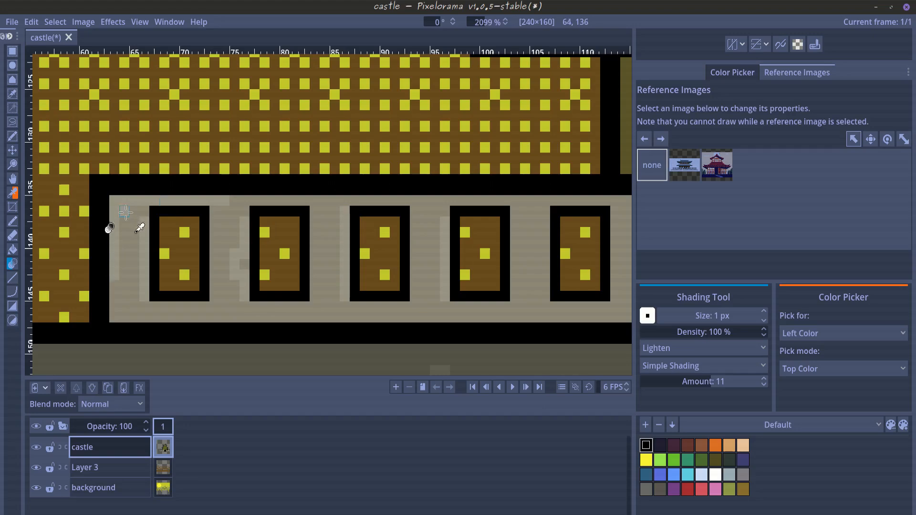
pyautogui.moveTo(230, 200); pyautogui.dragTo(484, 205)
pyautogui.moveTo(492, 215)
pyautogui.mouseDown()
pyautogui.moveTo(391, 233)
pyautogui.moveTo(210, 237)
pyautogui.mouseUp()
pyautogui.scroll(2, 211, 237)
pyautogui.moveTo(158, 212); pyautogui.dragTo(317, 197)
pyautogui.moveTo(286, 212); pyautogui.dragTo(281, 319)
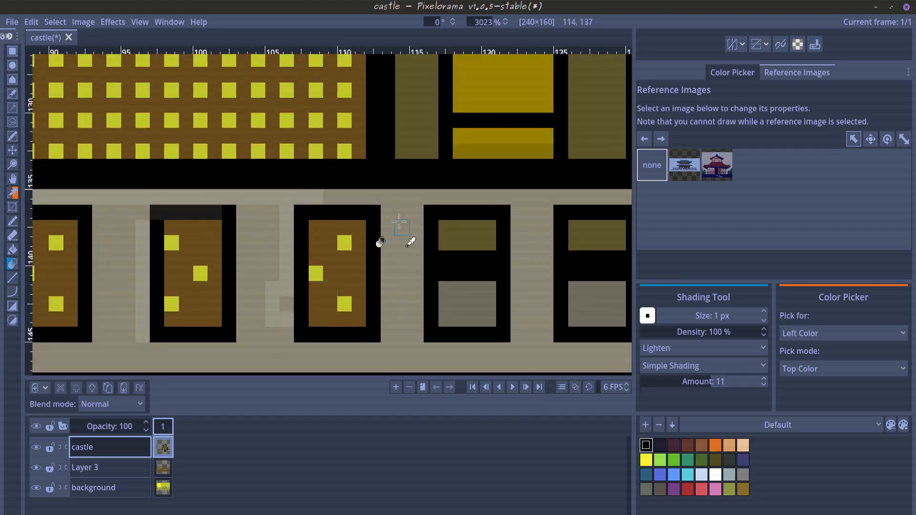
pyautogui.moveTo(345, 197); pyautogui.dragTo(531, 198)
pyautogui.moveTo(416, 201); pyautogui.dragTo(430, 306)
pyautogui.moveTo(416, 273); pyautogui.dragTo(417, 334)
pyautogui.moveTo(510, 217)
pyautogui.mouseDown()
pyautogui.moveTo(331, 204)
pyautogui.moveTo(568, 186)
pyautogui.mouseUp()
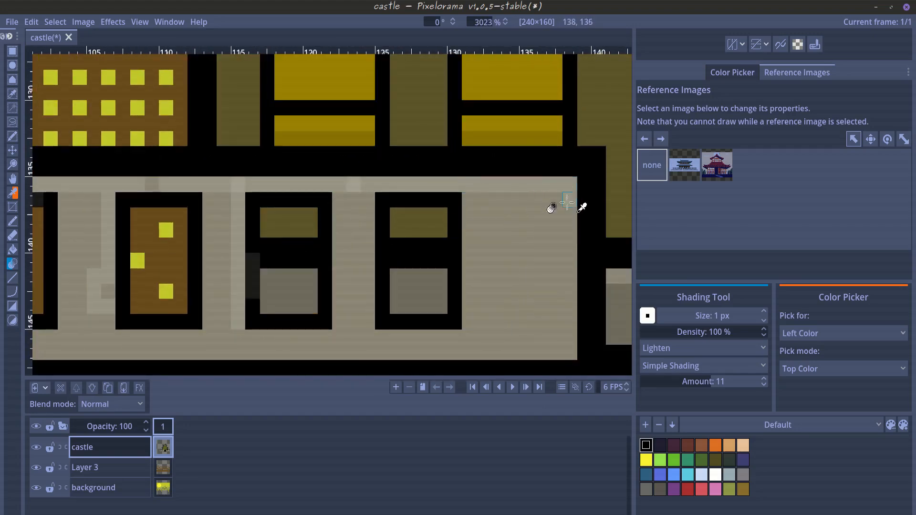
# - Lighten the top edge of the light gray wall right of the stairs and the strips beside its openings
pyautogui.scroll(-7, 358, 215)
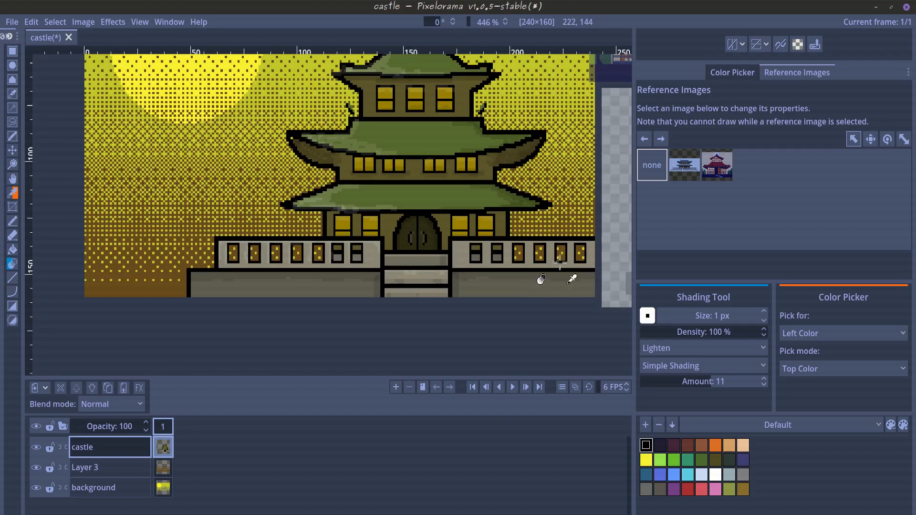
pyautogui.scroll(6, 570, 267)
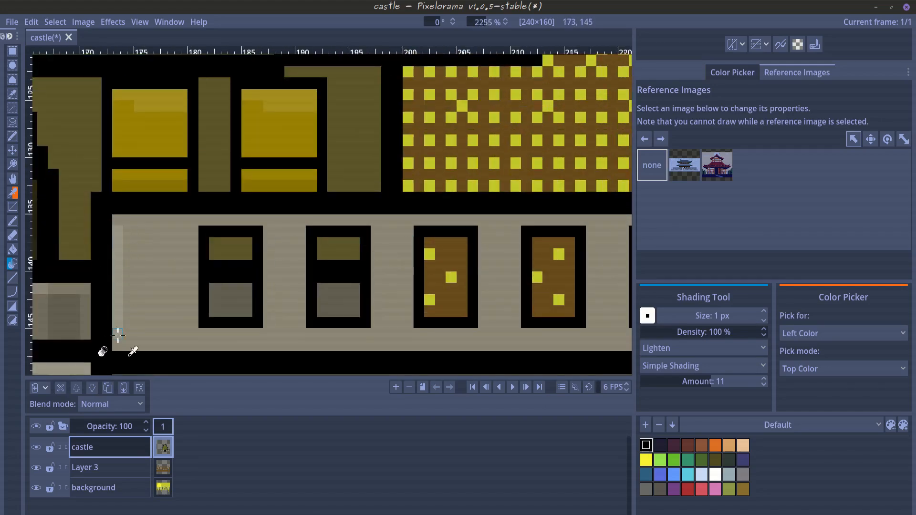
pyautogui.moveTo(118, 335)
pyautogui.mouseDown()
pyautogui.moveTo(168, 222)
pyautogui.moveTo(186, 232)
pyautogui.mouseUp()
pyautogui.moveTo(301, 244); pyautogui.dragTo(461, 228)
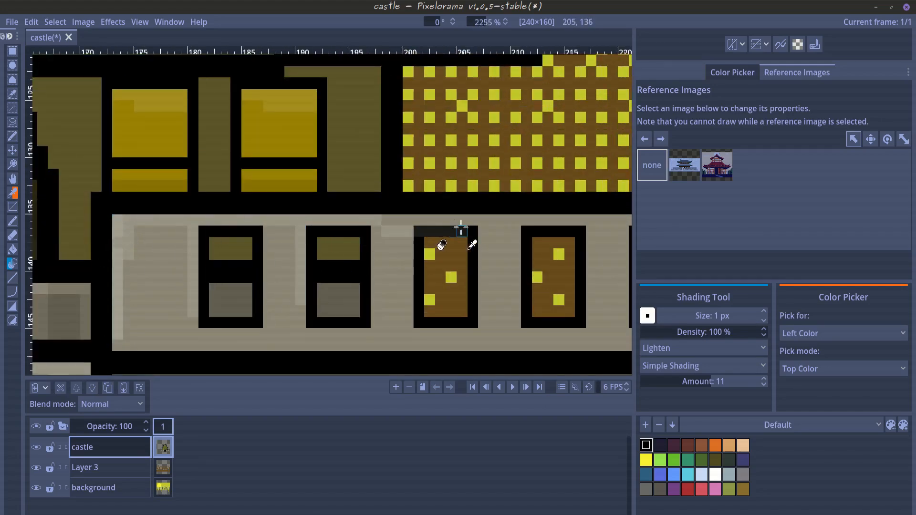
pyautogui.moveTo(405, 241); pyautogui.dragTo(419, 288)
pyautogui.moveTo(488, 244); pyautogui.dragTo(308, 242)
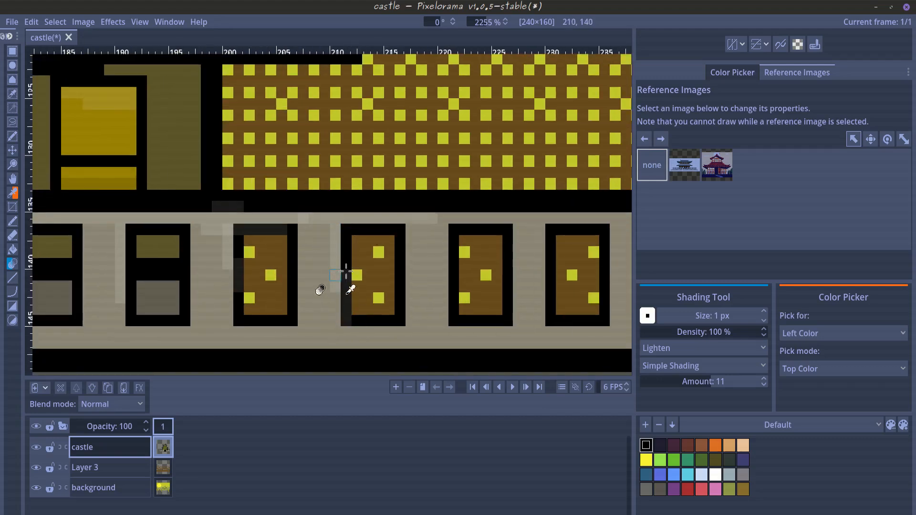
pyautogui.moveTo(346, 272); pyautogui.dragTo(548, 218)
pyautogui.moveTo(528, 253); pyautogui.dragTo(313, 249)
pyautogui.moveTo(324, 214); pyautogui.dragTo(335, 281)
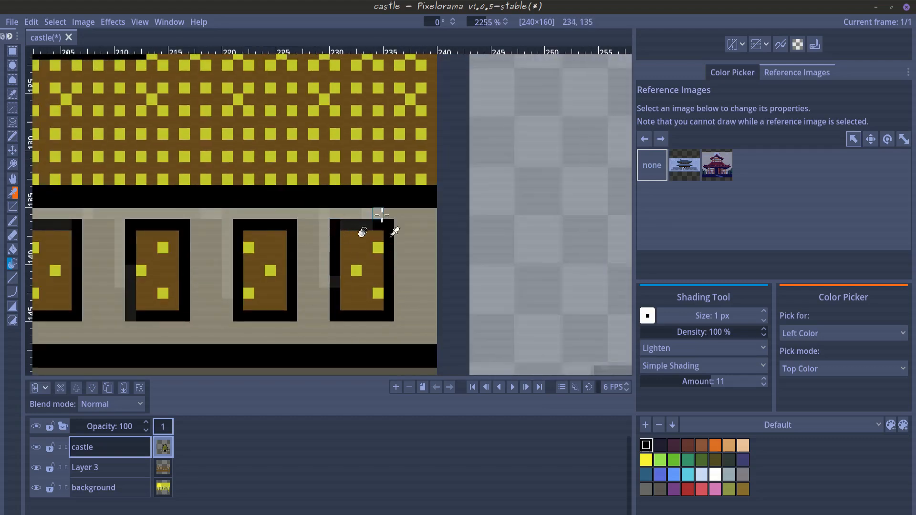
# - Switch to Darken with amount 12 and add short brick marks to the ground-floor walls around the door and windows
pyautogui.scroll(-5, 381, 215)
pyautogui.scroll(5, 327, 204)
pyautogui.click(678, 348)
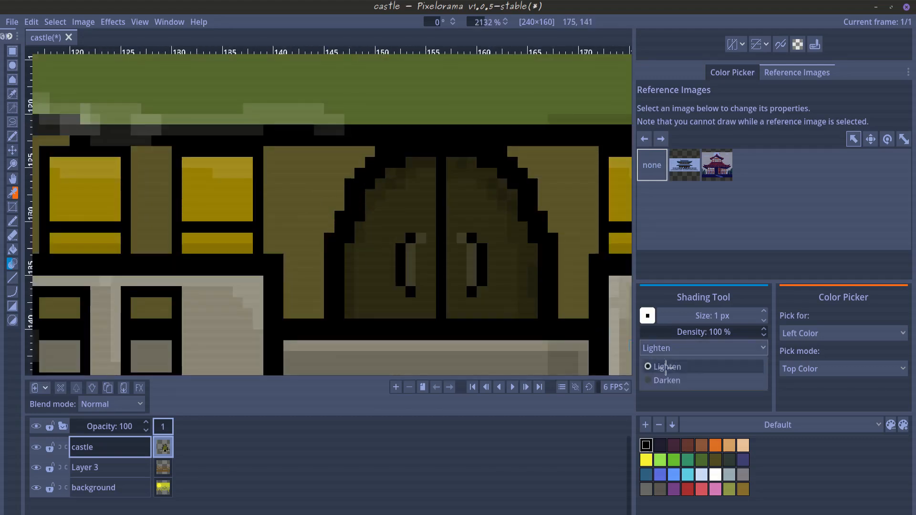
pyautogui.click(667, 380)
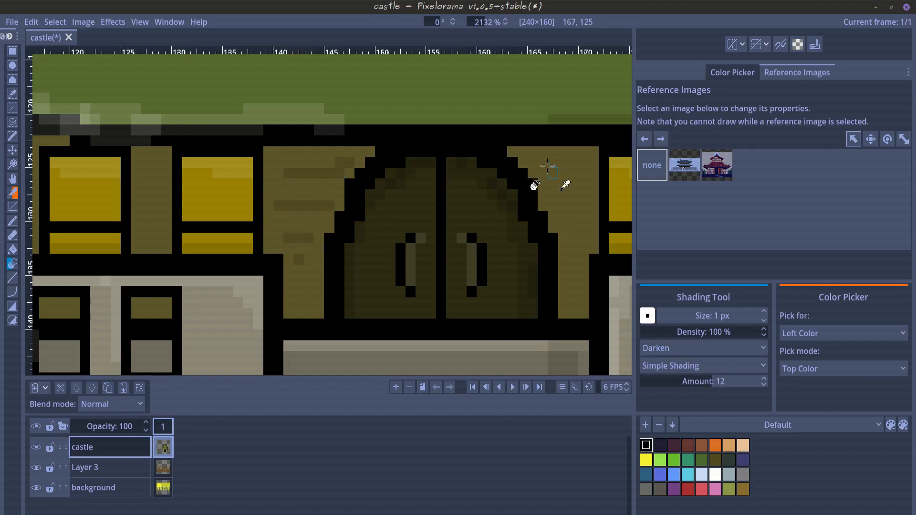
pyautogui.moveTo(334, 239); pyautogui.dragTo(526, 234)
pyautogui.moveTo(359, 184); pyautogui.dragTo(339, 185)
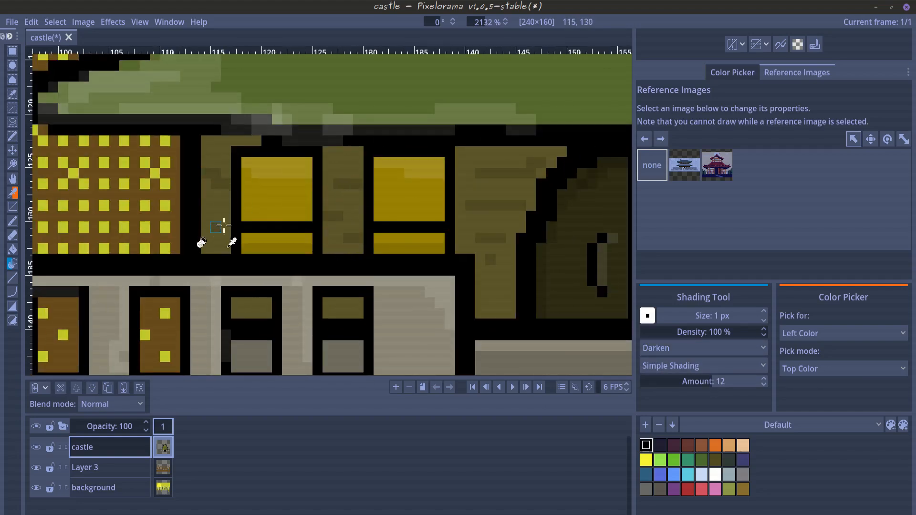
# - Scatter short darker dashes across the lowest green roof as tile texture
pyautogui.scroll(-3, 217, 226)
pyautogui.moveTo(363, 122); pyautogui.dragTo(139, 156)
pyautogui.moveTo(520, 239); pyautogui.dragTo(362, 192)
pyautogui.moveTo(354, 184)
pyautogui.mouseDown()
pyautogui.moveTo(369, 184)
pyautogui.moveTo(531, 284)
pyautogui.mouseUp()
pyautogui.moveTo(180, 153); pyautogui.dragTo(209, 164)
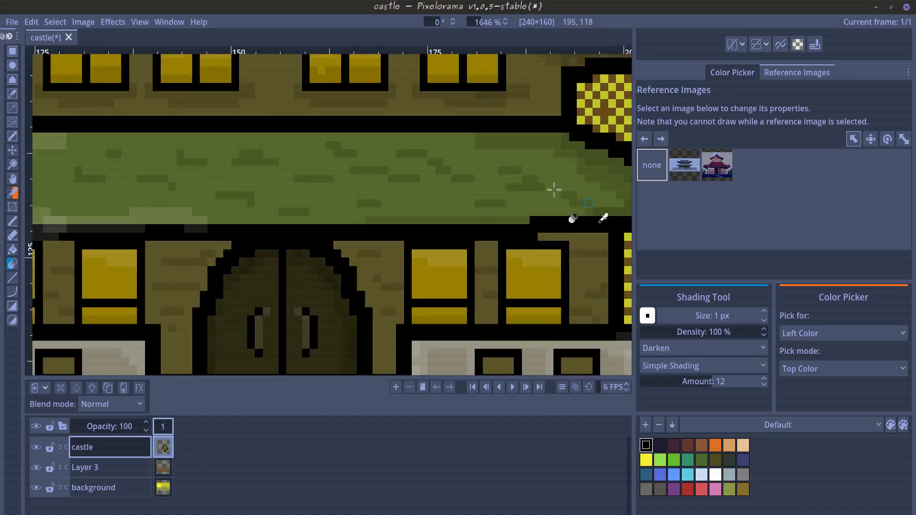
# - Add short darker brick marks to the brown wall around the three large windows of the third storey
pyautogui.scroll(-8, 555, 190)
pyautogui.scroll(9, 415, 307)
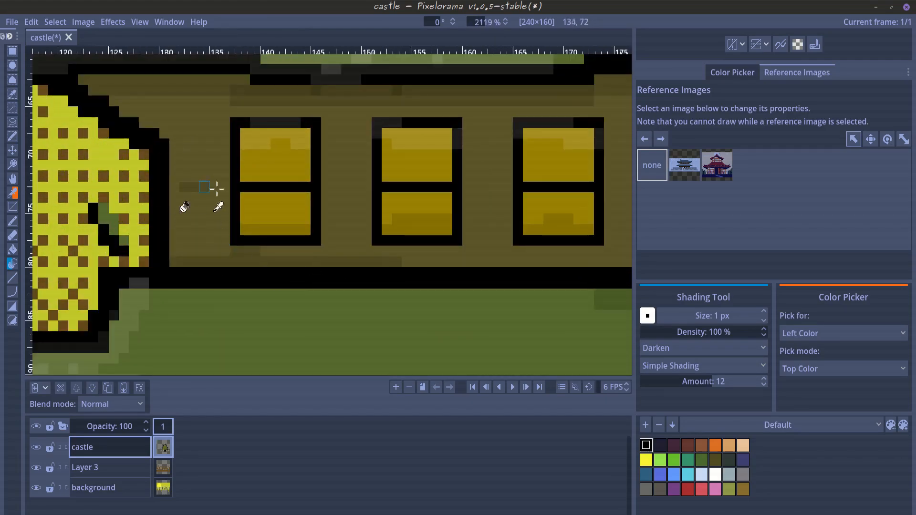
pyautogui.moveTo(217, 189); pyautogui.dragTo(230, 187)
pyautogui.moveTo(477, 226); pyautogui.dragTo(328, 234)
pyautogui.moveTo(254, 271); pyautogui.dragTo(496, 270)
pyautogui.moveTo(475, 260); pyautogui.dragTo(501, 261)
pyautogui.moveTo(468, 228); pyautogui.dragTo(497, 228)
pyautogui.scroll(-2, 306, 131)
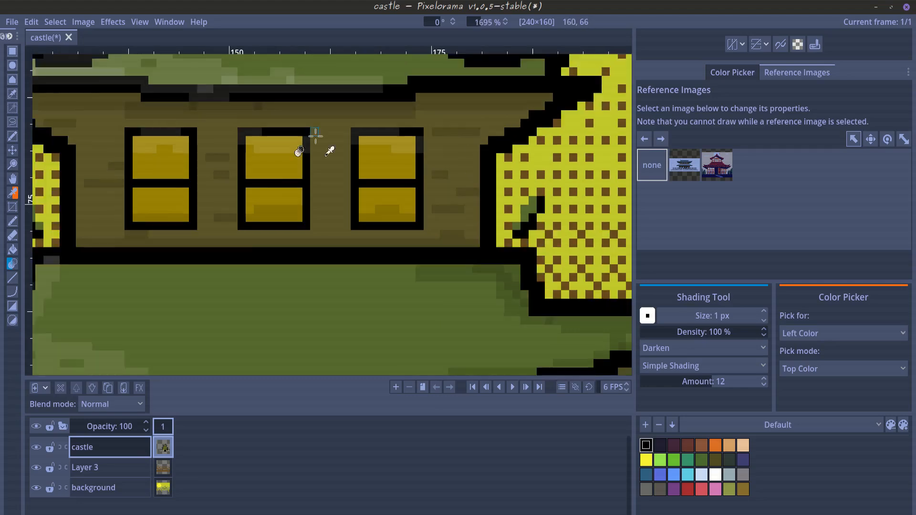
# - Add darker brick marks around the top storey's windows and darken the bottom row of its wall
pyautogui.scroll(-6, 324, 149)
pyautogui.scroll(8, 299, 81)
pyautogui.moveTo(227, 180)
pyautogui.mouseDown()
pyautogui.moveTo(262, 180)
pyautogui.moveTo(265, 207)
pyautogui.mouseUp()
pyautogui.moveTo(252, 247); pyautogui.dragTo(265, 247)
pyautogui.moveTo(328, 125); pyautogui.dragTo(367, 125)
pyautogui.moveTo(405, 125); pyautogui.dragTo(419, 125)
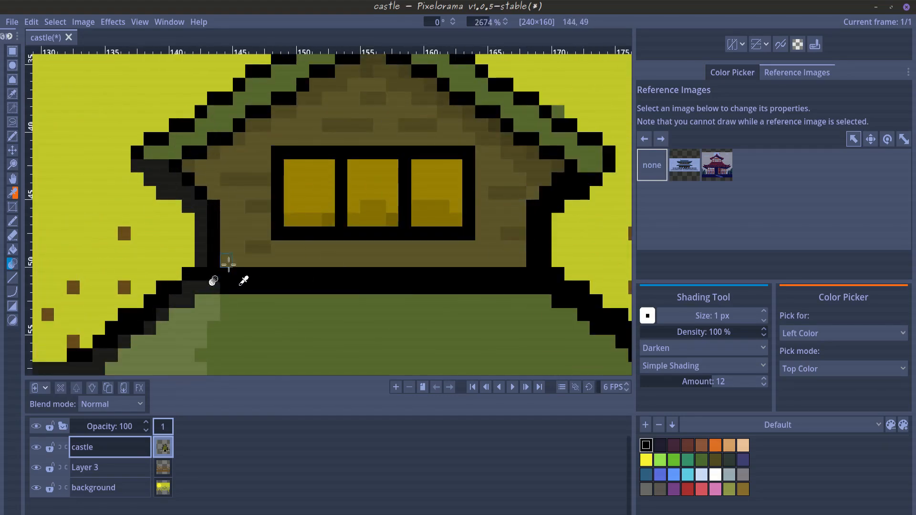
pyautogui.moveTo(228, 264); pyautogui.dragTo(465, 260)
# - Scatter short darker tile dashes across the middle green roof below the third storey
pyautogui.scroll(-2, 268, 206)
pyautogui.scroll(5, 390, 76)
pyautogui.scroll(-10, 238, 309)
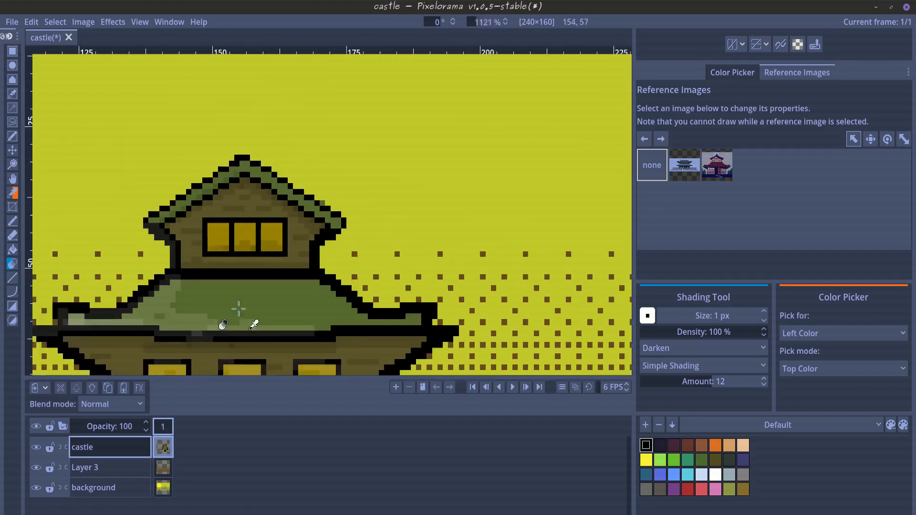
pyautogui.scroll(6, 239, 309)
pyautogui.moveTo(505, 217); pyautogui.dragTo(525, 217)
pyautogui.moveTo(553, 267); pyautogui.dragTo(571, 267)
pyautogui.moveTo(629, 277); pyautogui.dragTo(438, 288)
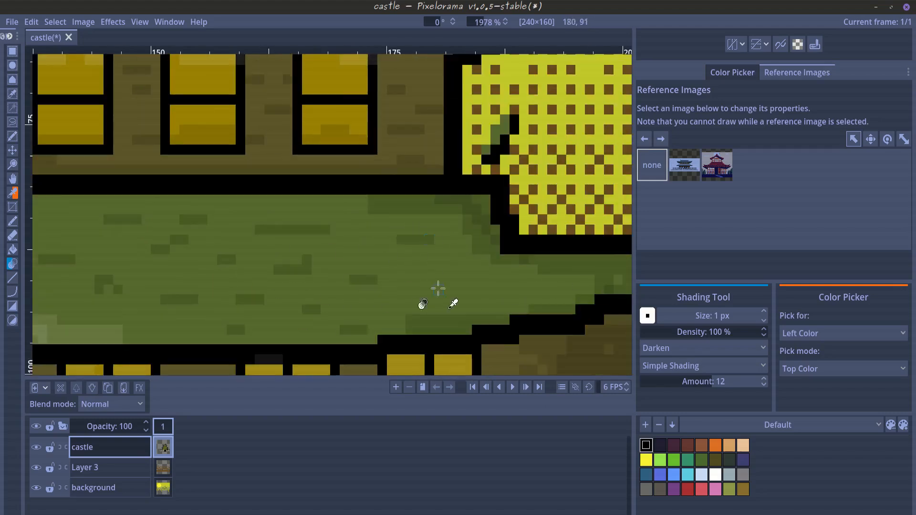
# - Add darker tile dashes to the green roof below the top storey and darken its right end and slope
pyautogui.scroll(-8, 438, 288)
pyautogui.scroll(7, 337, 71)
pyautogui.moveTo(289, 212); pyautogui.dragTo(305, 212)
pyautogui.moveTo(516, 239); pyautogui.dragTo(314, 247)
pyautogui.scroll(7, 313, 248)
pyautogui.moveTo(489, 278); pyautogui.dragTo(244, 279)
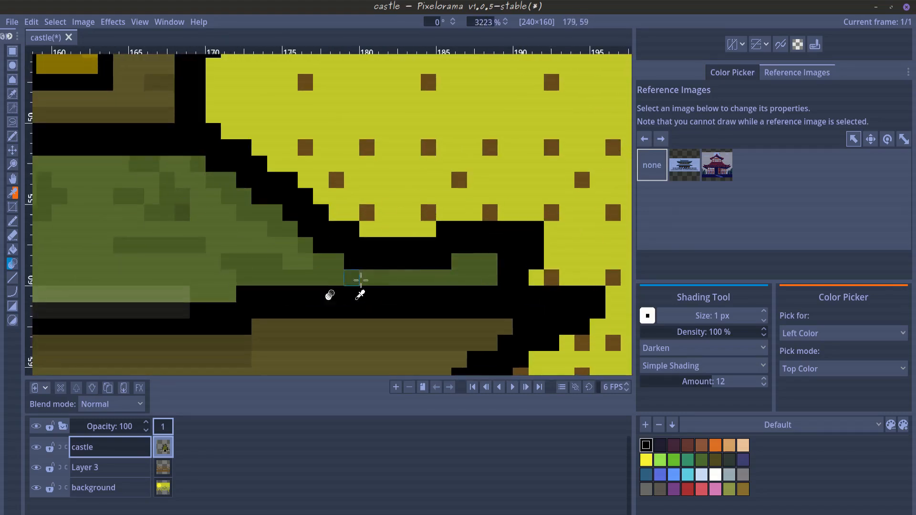
pyautogui.moveTo(361, 280); pyautogui.dragTo(475, 267)
pyautogui.moveTo(298, 246); pyautogui.dragTo(205, 199)
# - Save the project to castle.pxo
pyautogui.scroll(-6, 227, 243)
pyautogui.scroll(-15, 163, 335)
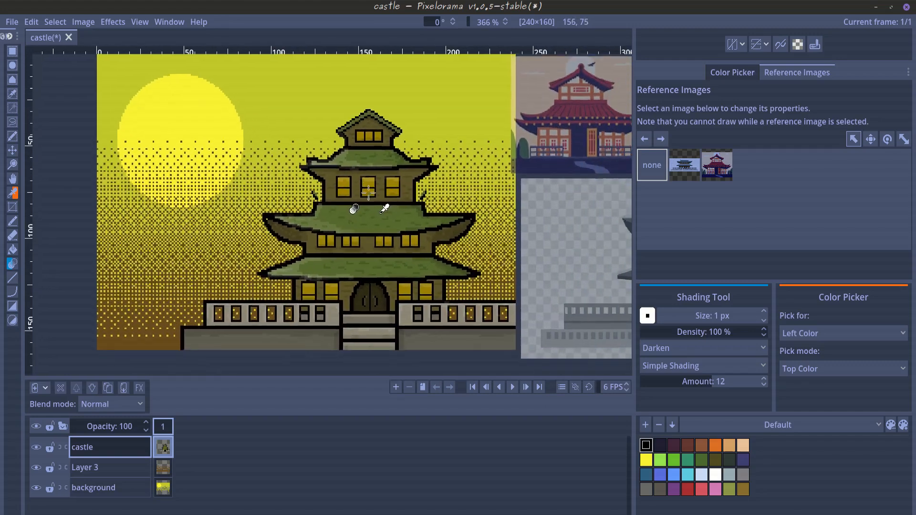
pyautogui.moveTo(369, 193); pyautogui.dragTo(355, 210)
pyautogui.moveTo(259, 192); pyautogui.dragTo(267, 194)
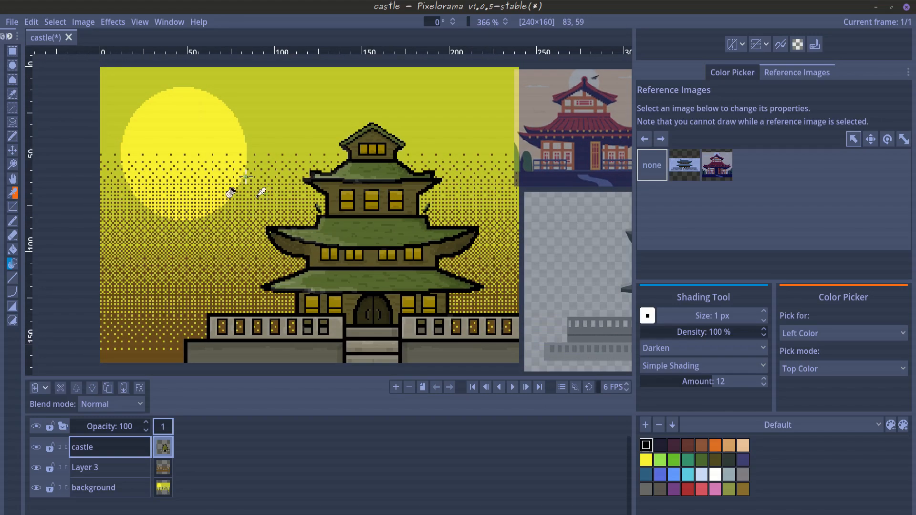
pyautogui.click(12, 22)
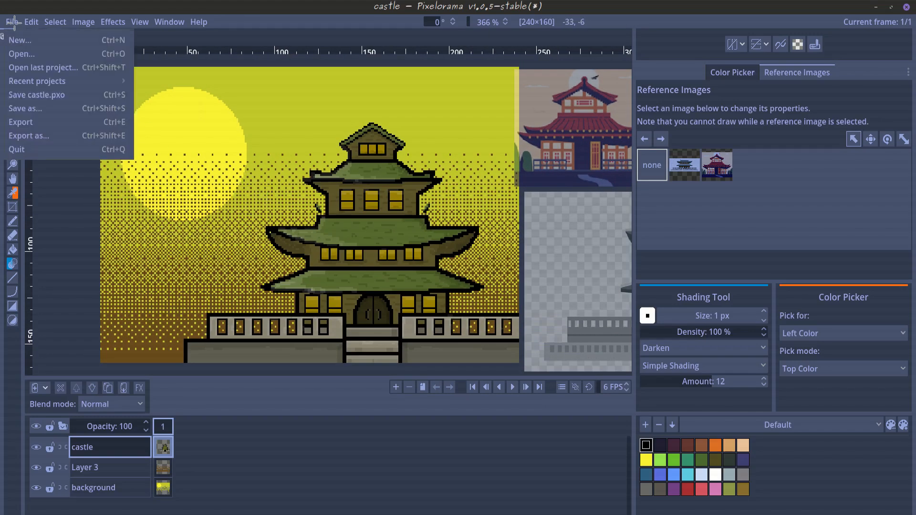
pyautogui.click(43, 97)
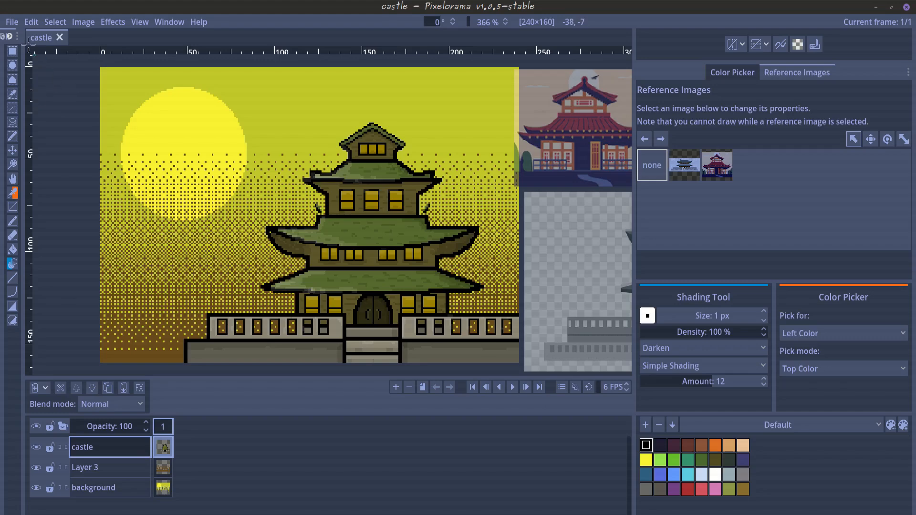
# - Export the visible layers as the PNG image castle in /home/user at 100 % size
pyautogui.click(16, 22)
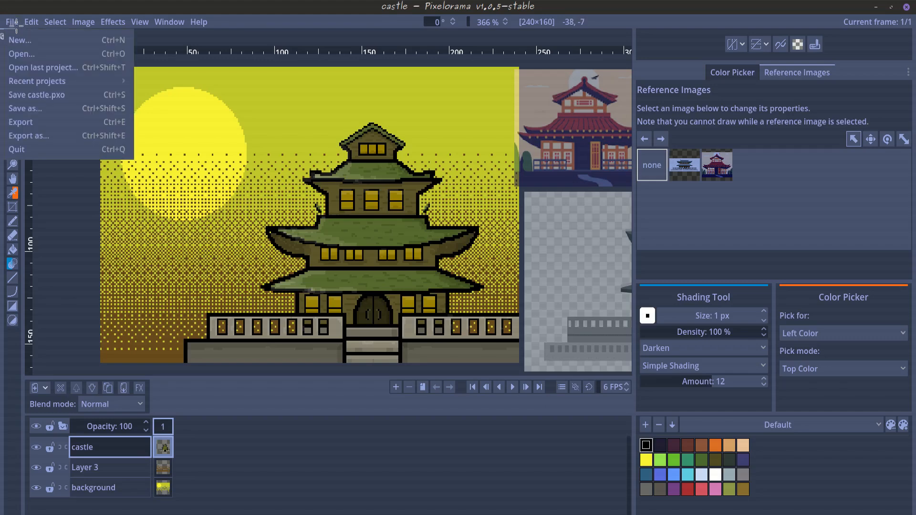
pyautogui.click(45, 123)
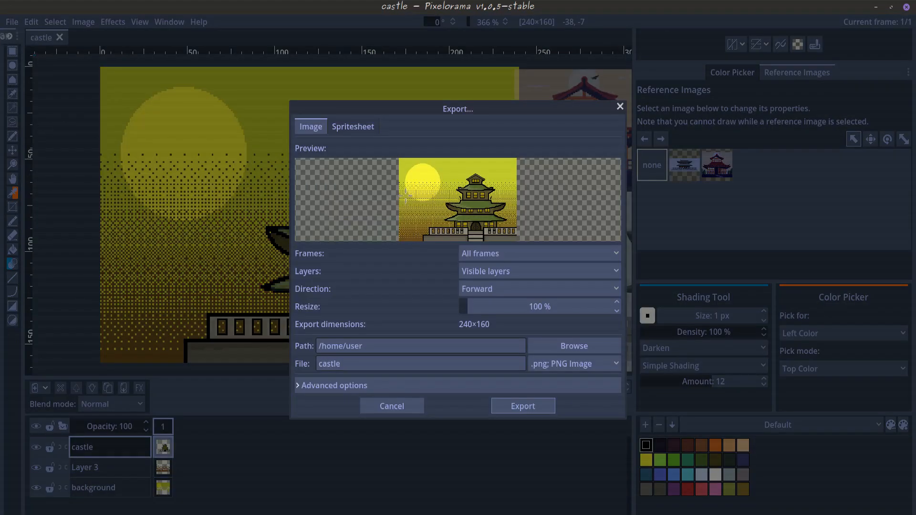
pyautogui.click(554, 365)
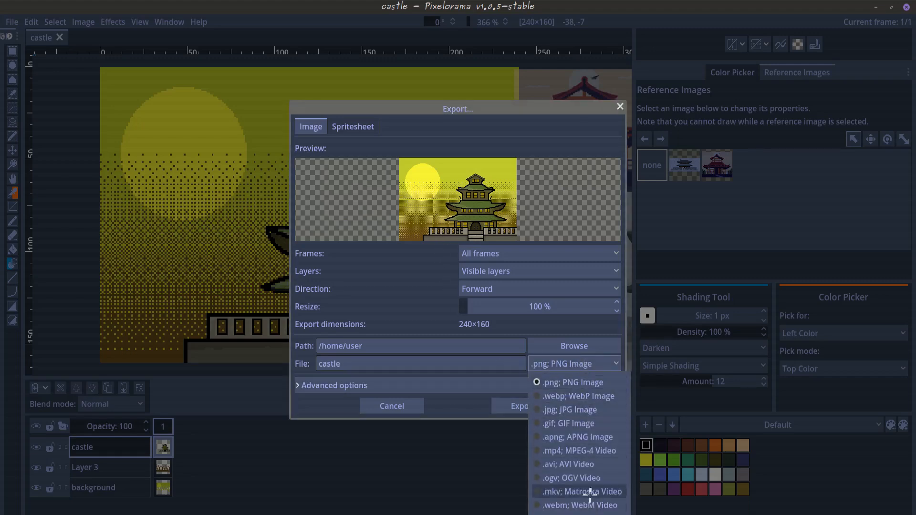
pyautogui.click(588, 383)
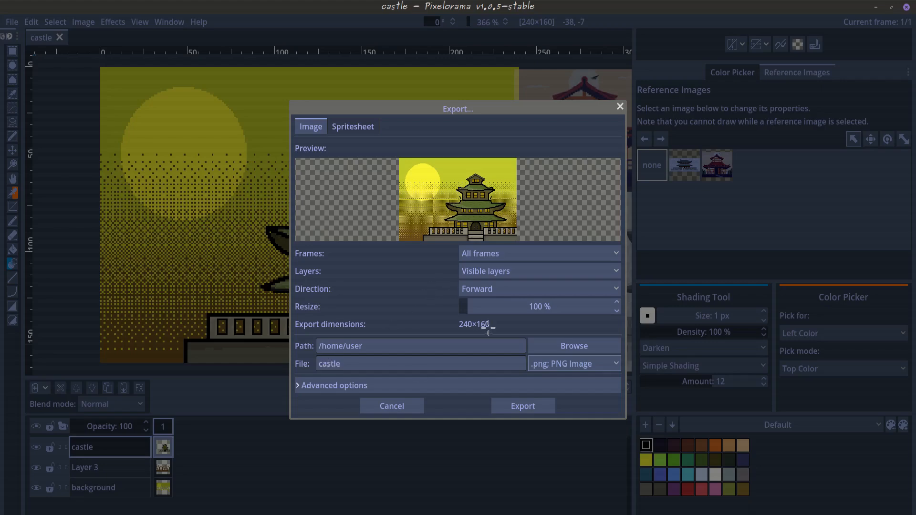
pyautogui.click(522, 406)
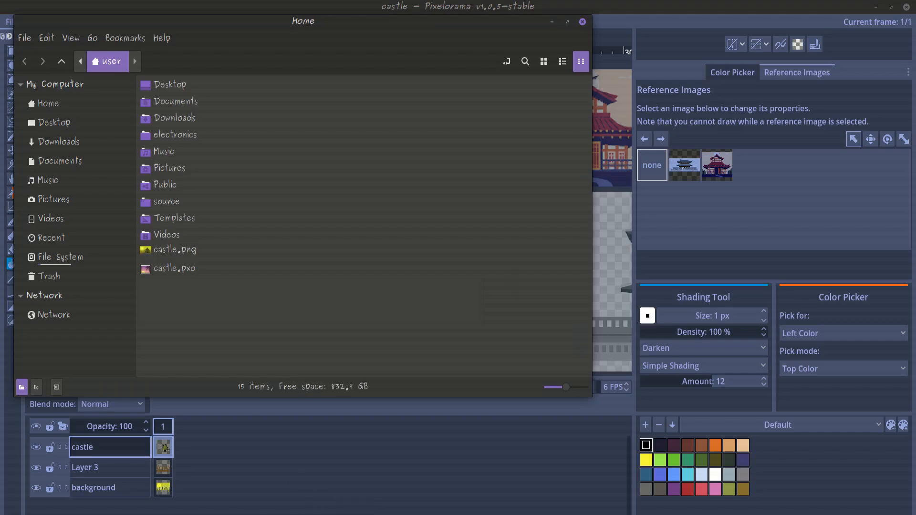
# - Open the exported castle.png from the home folder in the image viewer and examine it enlarged
pyautogui.doubleClick(190, 257)
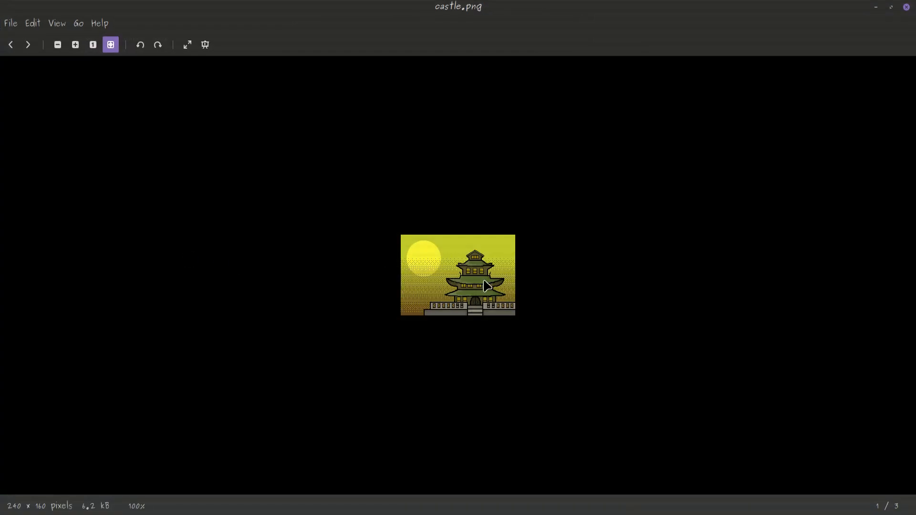
pyautogui.scroll(10, 487, 287)
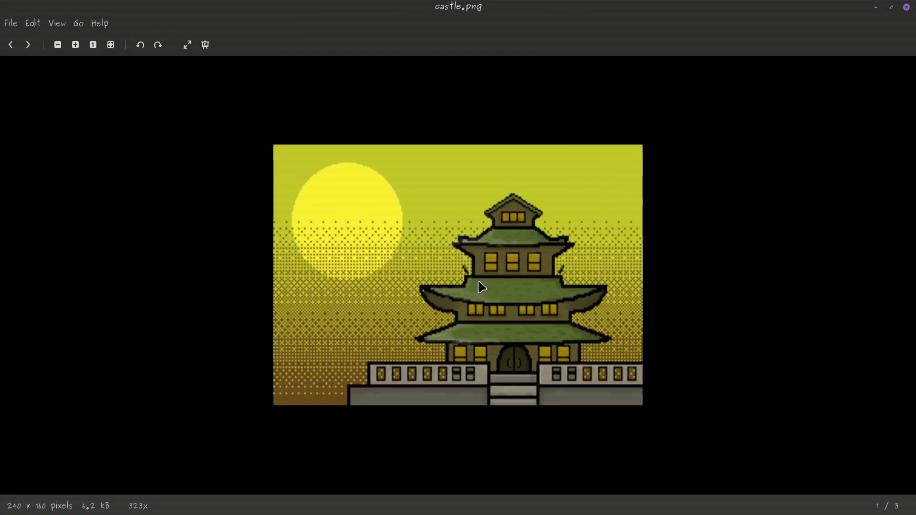